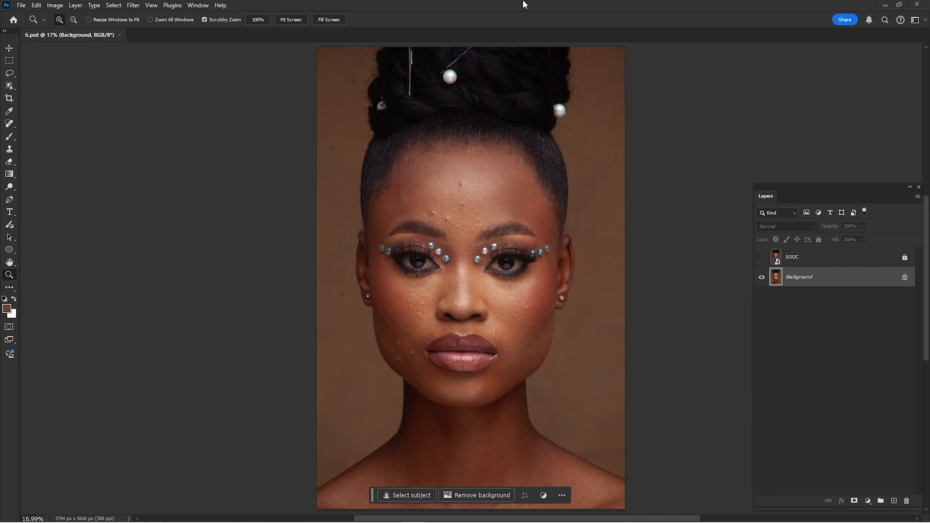
Step: Load the action file "Retouching Kit - 2024 ES™.atn" from the Creator Bundle Pack 2025 folder on the Desktop
left_click(198, 5)
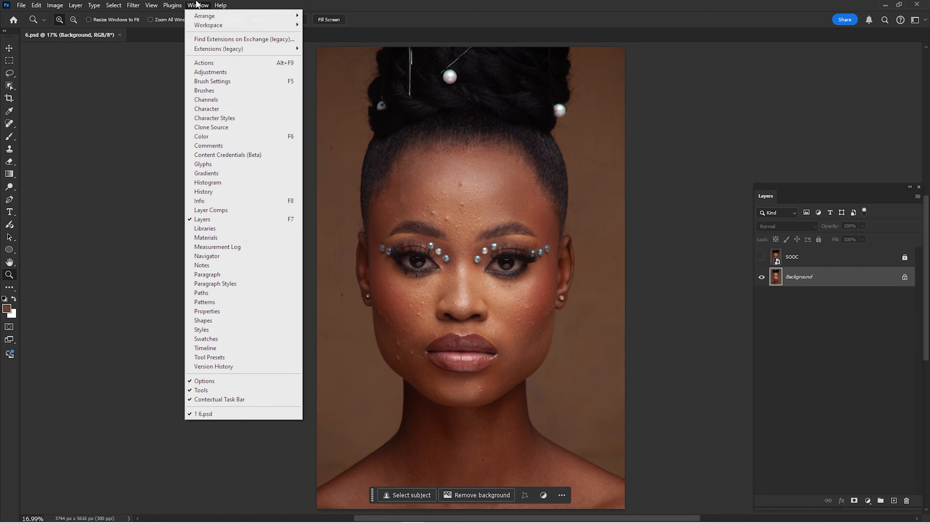
left_click(220, 65)
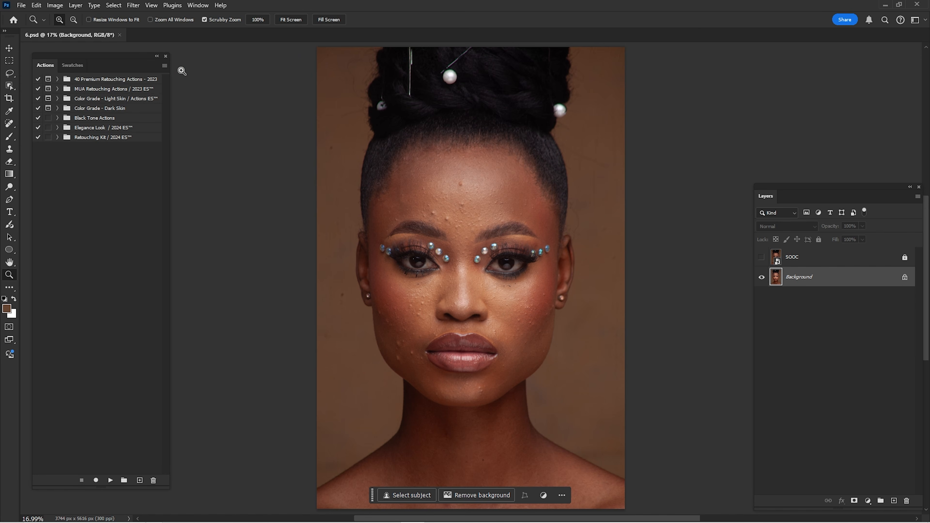
left_click(165, 66)
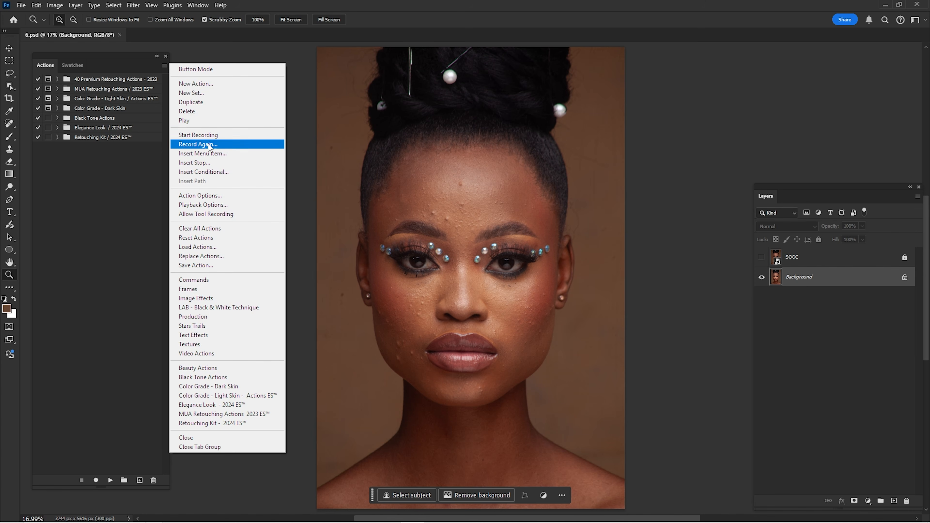
left_click(207, 248)
left_click(337, 23)
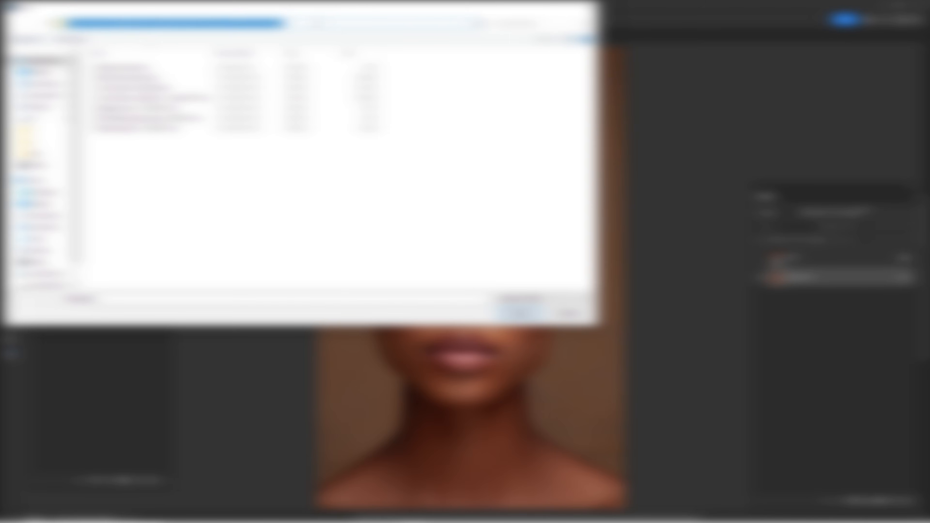
left_click(41, 72)
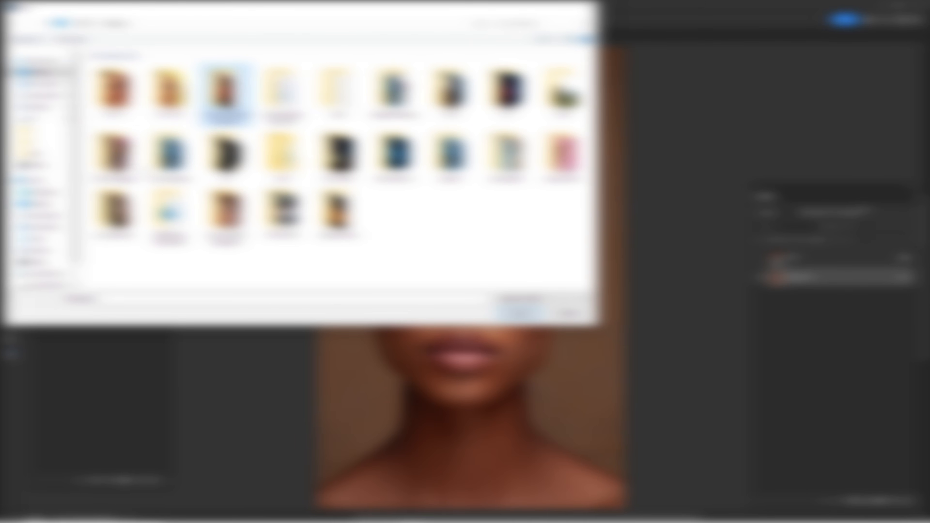
double_click(282, 92)
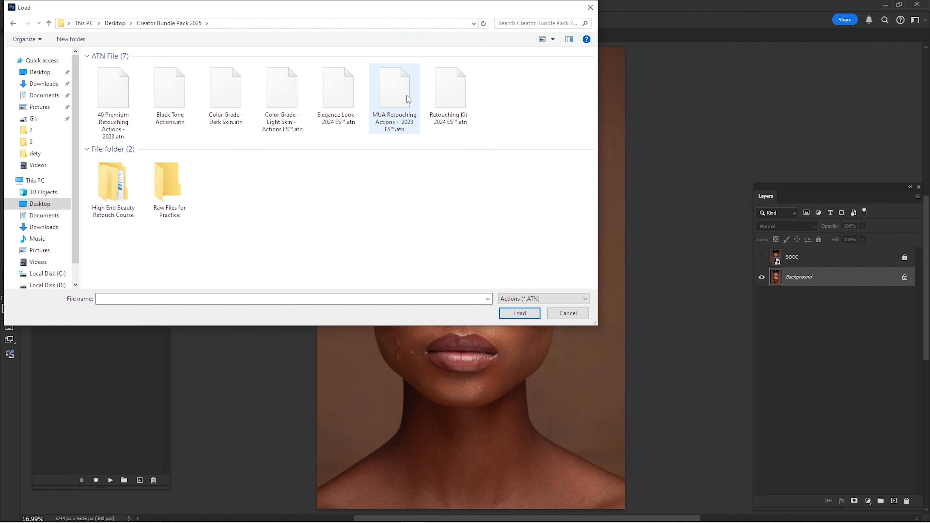
left_click(438, 93)
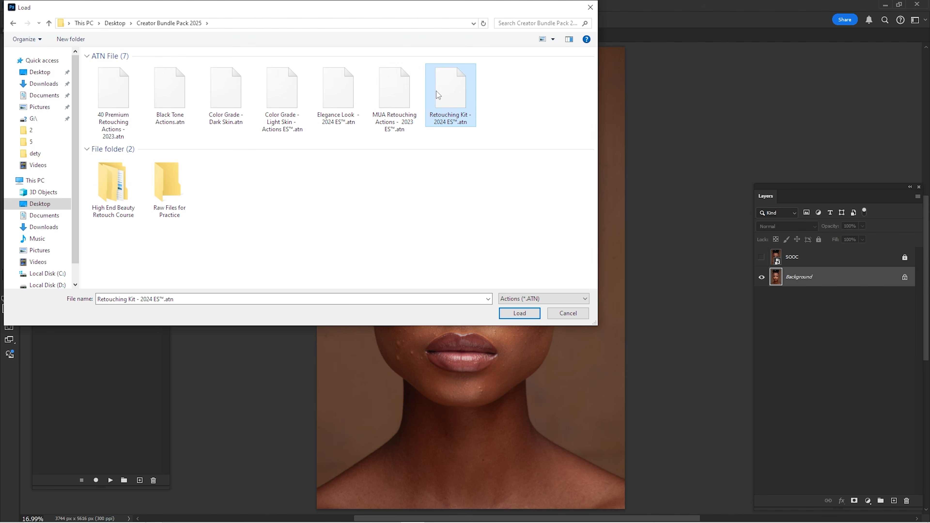
left_click(520, 313)
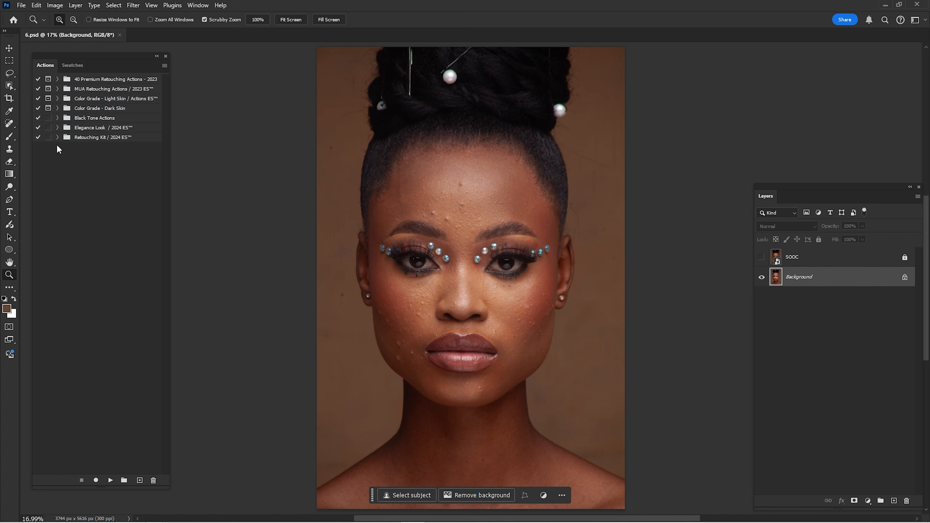
Step: Run the "2nd Step / FS" action from the Retouching Kit / 2024 ES™ set and collapse the actions list
left_click(58, 138)
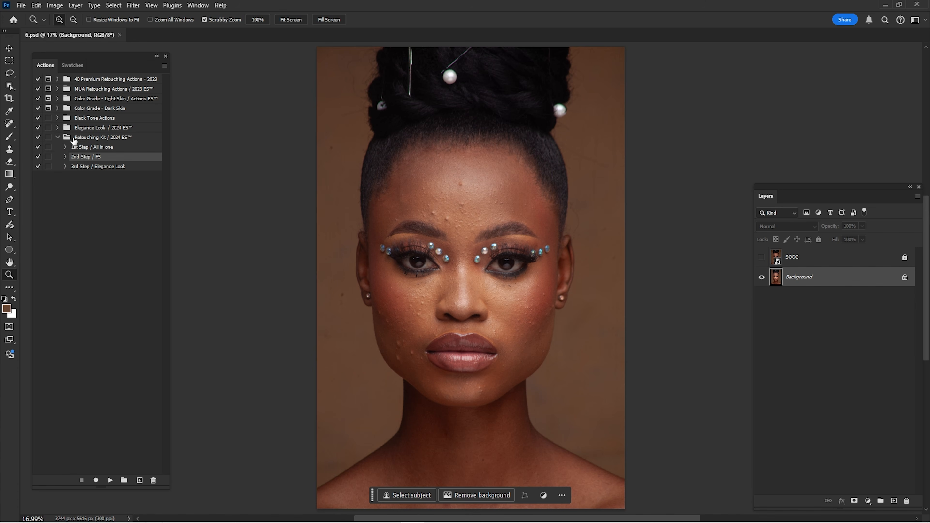
left_click(96, 138)
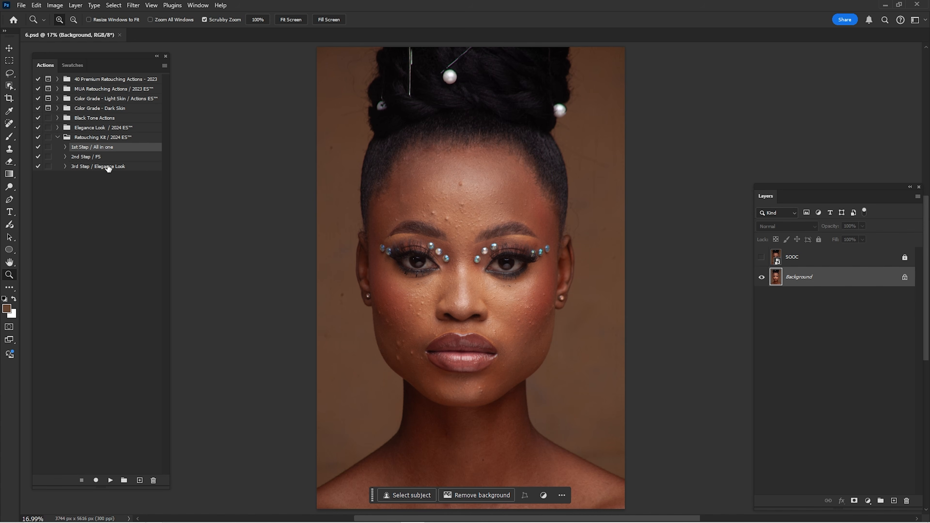
left_click(91, 157)
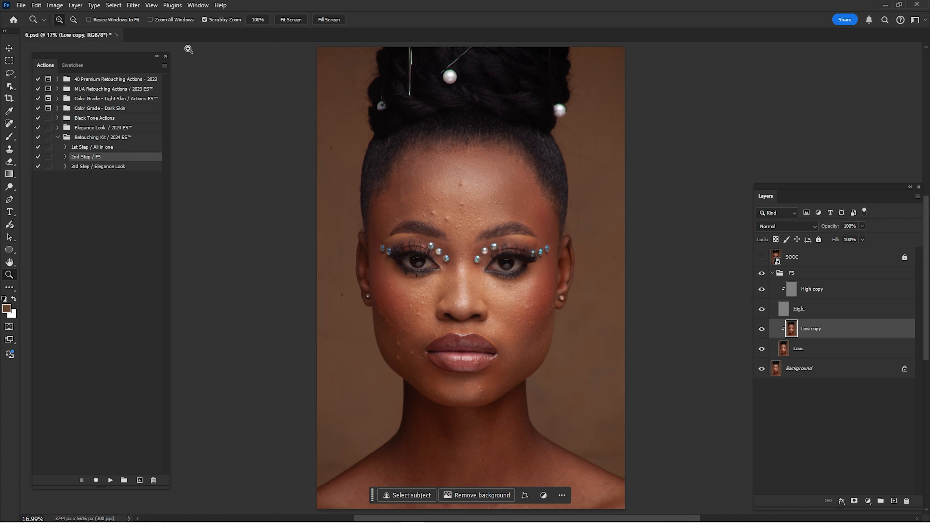
left_click(157, 57)
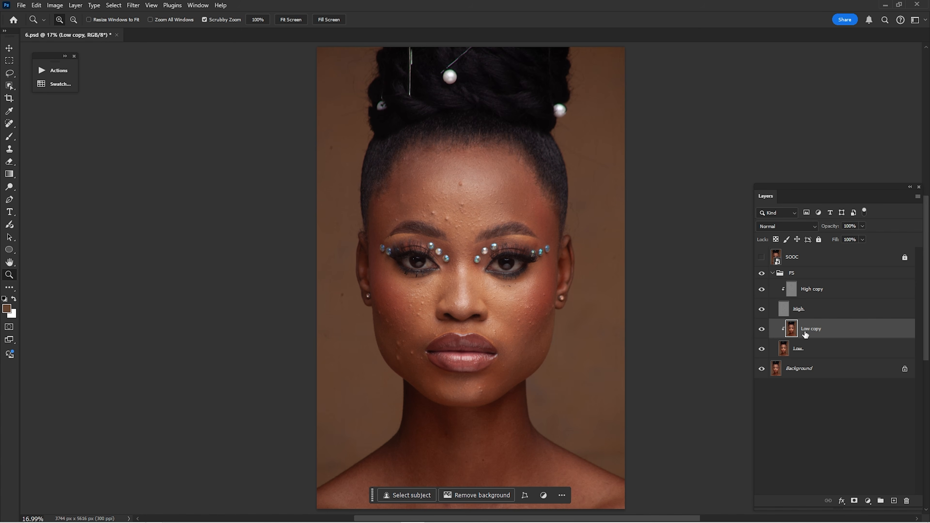
Step: Hide the High texture layer in the FS group and make the Low copy layer active
left_click(791, 294)
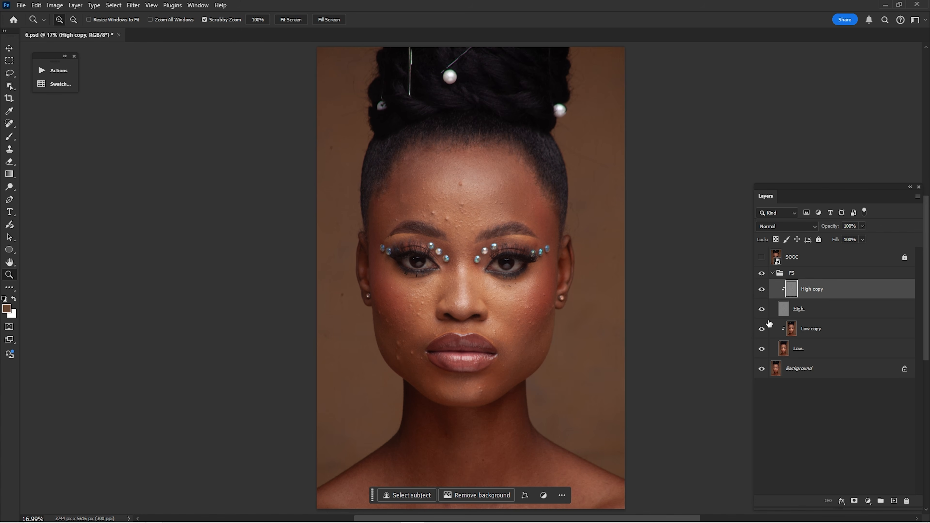
left_click(761, 309)
left_click(762, 309)
left_click(762, 309)
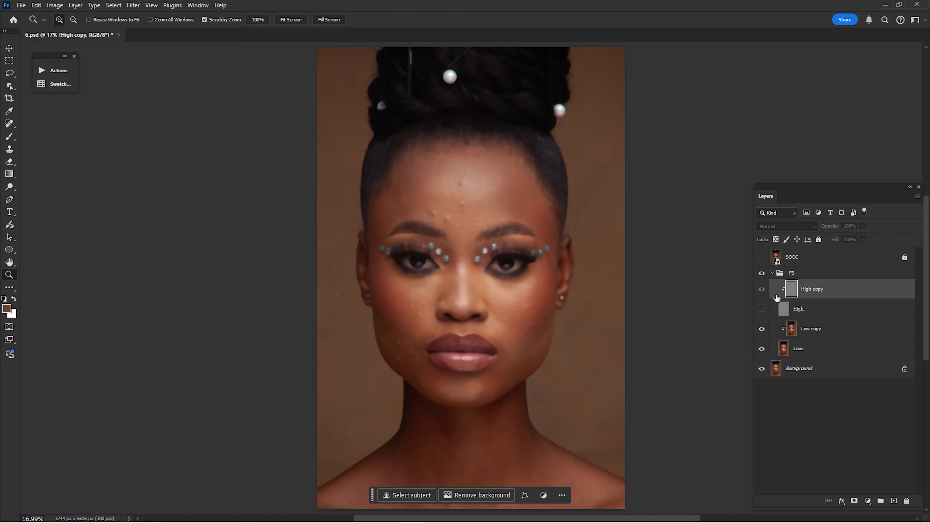
left_click(806, 328)
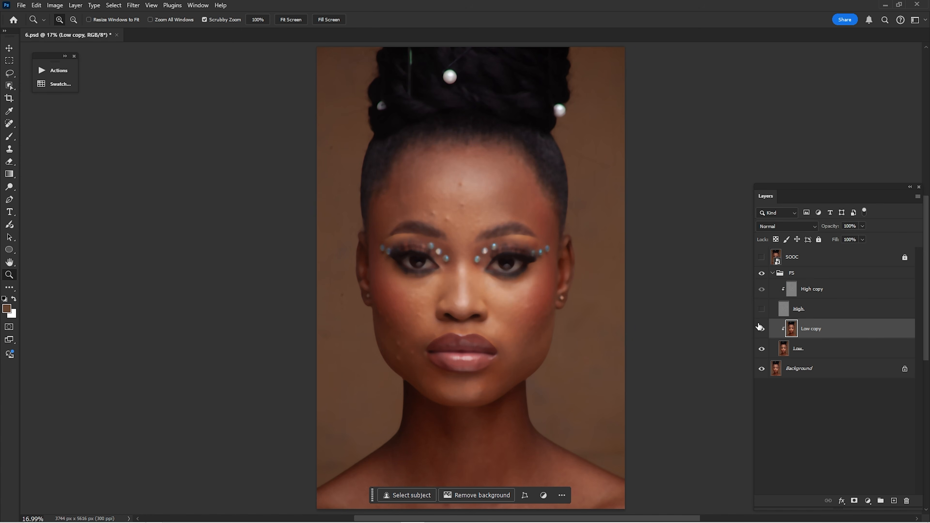
Step: Heal the bumps and spots on the forehead and between the eyebrows with the Spot Healing Brush on Low copy
left_click_drag(9, 123, 51, 127)
key("z")
left_click(471, 191)
key("j")
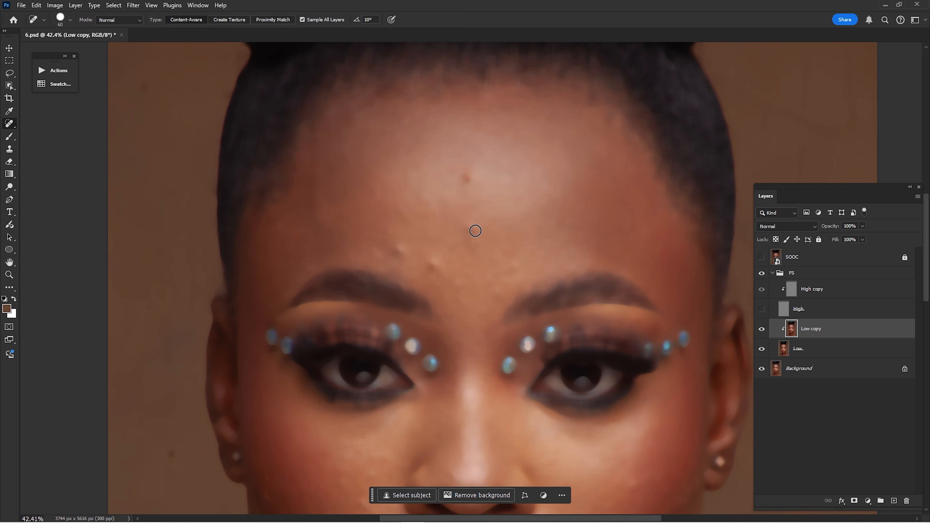
left_click_drag(475, 231, 472, 228)
key("[")
left_click_drag(468, 173, 466, 181)
left_click(431, 263)
left_click(401, 253)
left_click_drag(399, 236, 399, 230)
left_click_drag(457, 280, 463, 284)
Step: Heal the blemishes on the cheeks and around the mouth at brush size 50, then check the result with the High layer briefly shown
left_click_drag(369, 491, 438, 252)
mouse_move(382, 316)
left_mouse_down()
mouse_move(380, 327)
mouse_move(415, 353)
left_mouse_up()
left_click_drag(388, 317, 401, 326)
left_click_drag(727, 282, 542, 318)
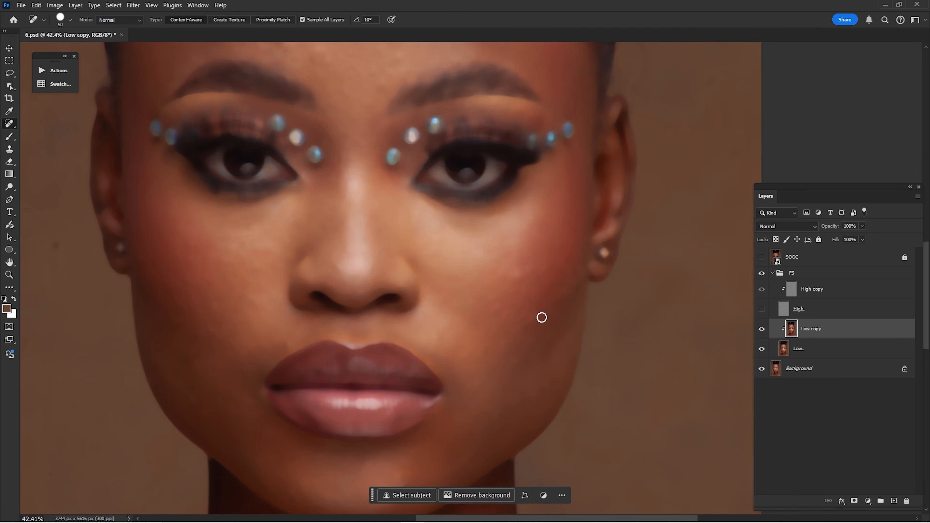
left_click(497, 292)
left_click_drag(374, 74, 424, 299)
left_click_drag(343, 265, 335, 275)
left_click_drag(472, 419, 480, 75)
left_click_drag(465, 361, 469, 366)
left_click_drag(511, 301, 480, 293)
left_click_drag(498, 249, 512, 348)
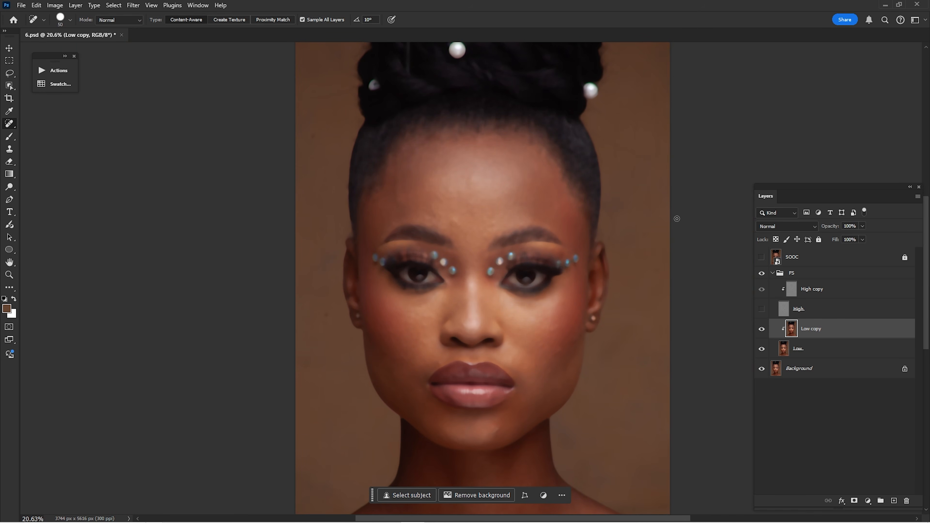
left_click(762, 309)
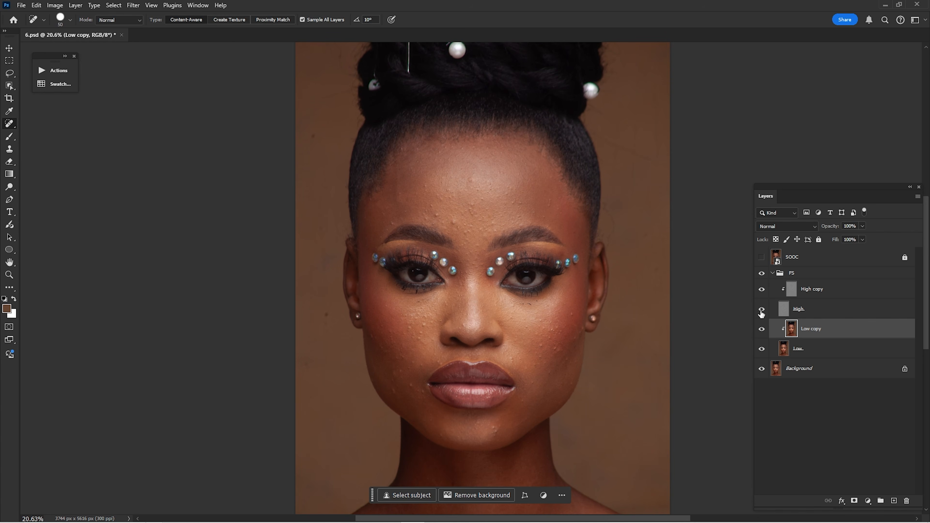
left_click(762, 310)
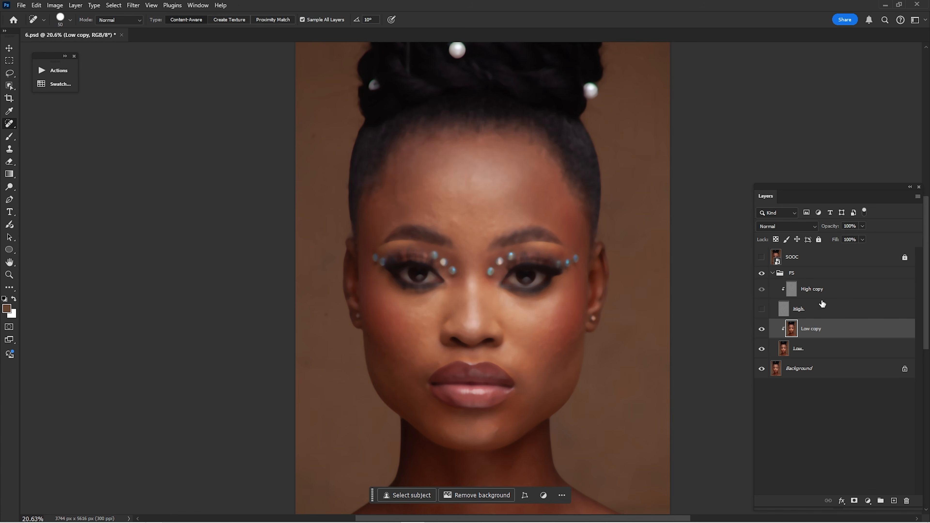
Step: Blend the uneven tones across the forehead on Low copy with the Mixer Brush at size 600
left_click(9, 137)
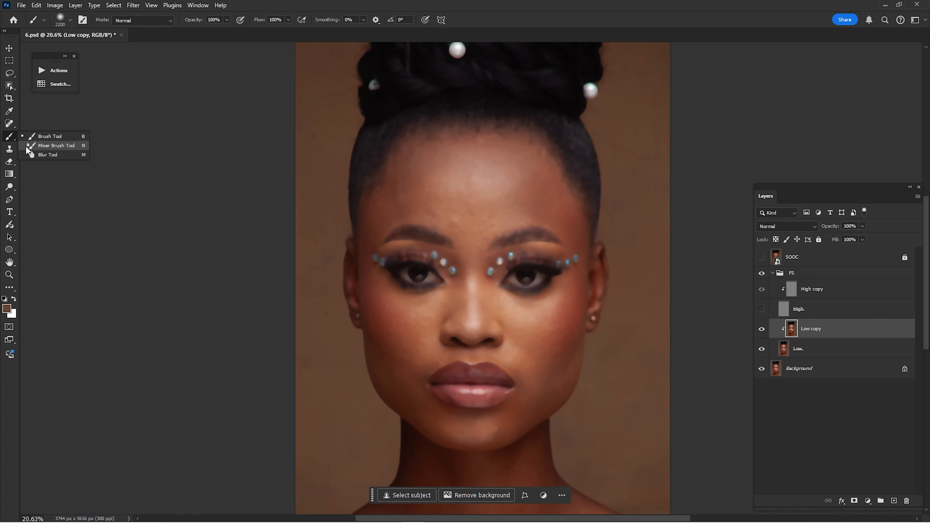
left_click(39, 146)
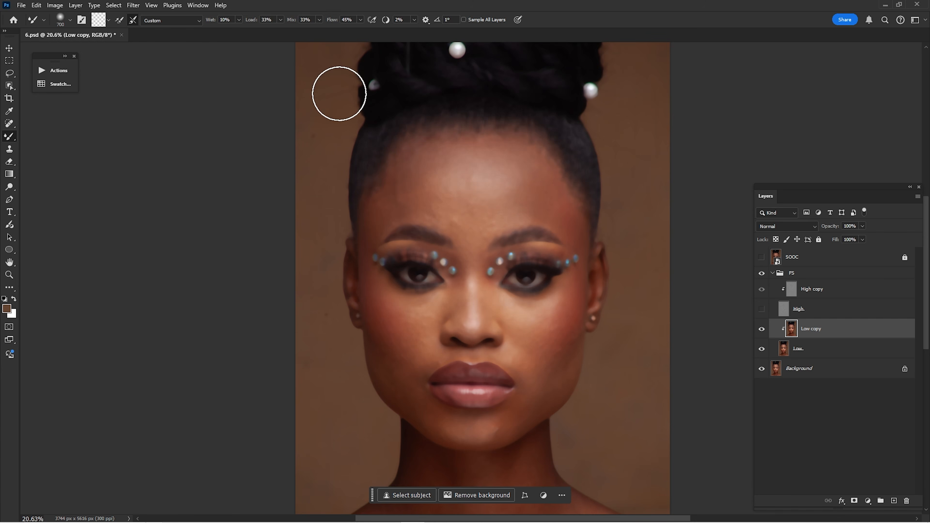
key("bracketleft")
key("bracketleft")
left_click(447, 194, "alt")
left_click_drag(448, 194, 455, 195)
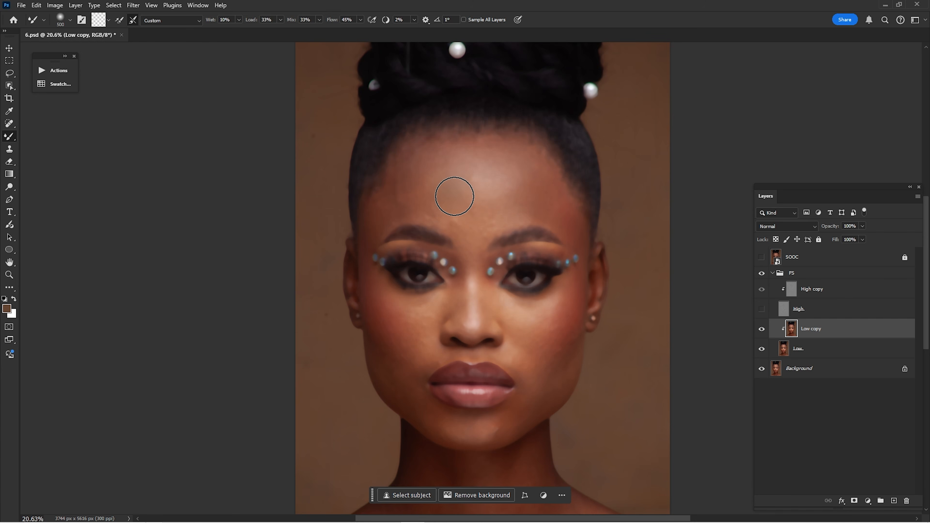
key("ctrl+z")
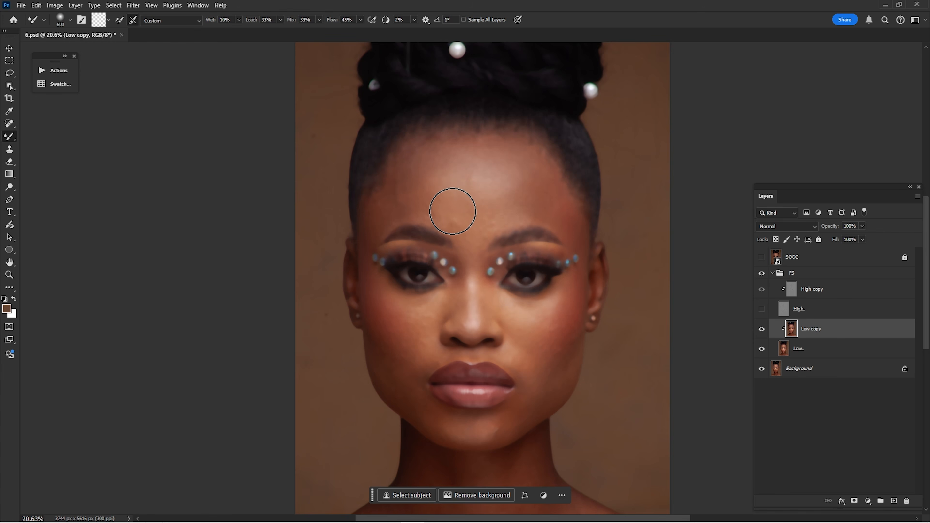
key("bracketright")
key("bracketright")
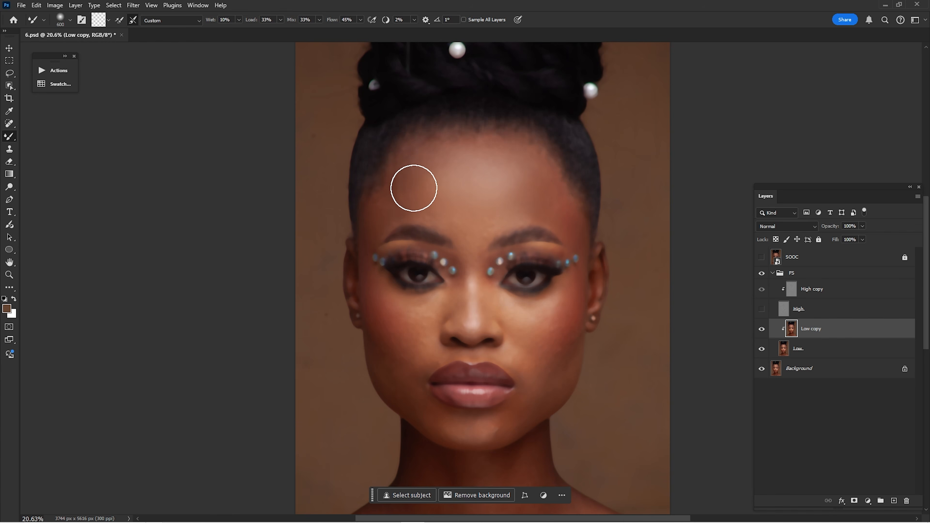
Step: Smooth the tone transitions on both cheeks with the Mixer Brush, varying the brush size between 500 and 600
key("bracketleft")
key("bracketleft")
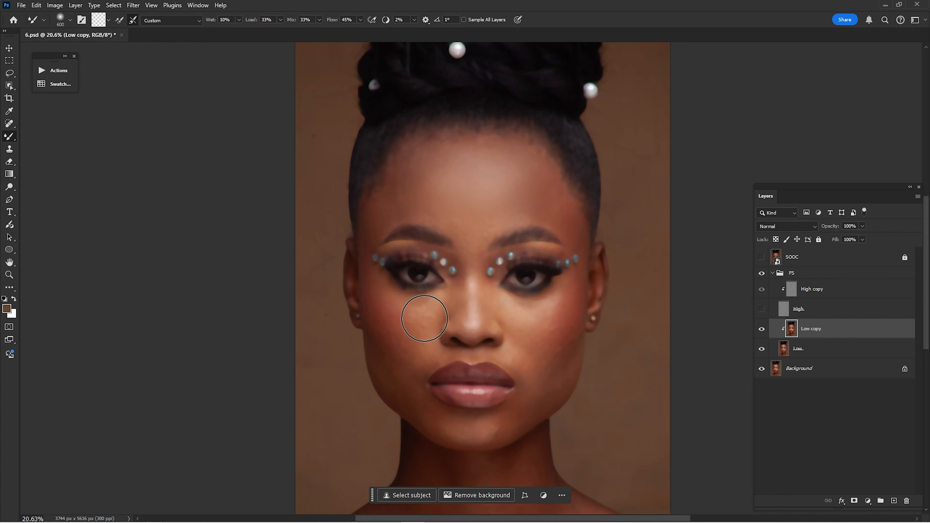
key("bracketleft")
key("bracketright")
key("bracketleft")
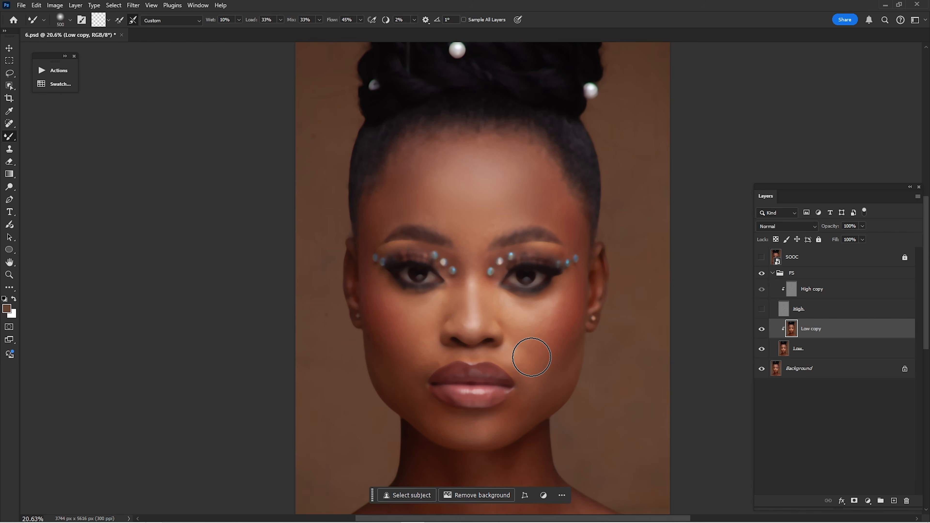
key("bracketright")
key("bracketright")
Step: Compare the skin before and after by toggling the Low copy layer, with the High layer both hidden and shown
left_click(763, 330)
left_click(762, 329)
left_click(762, 330)
left_click(762, 329)
left_click(763, 311)
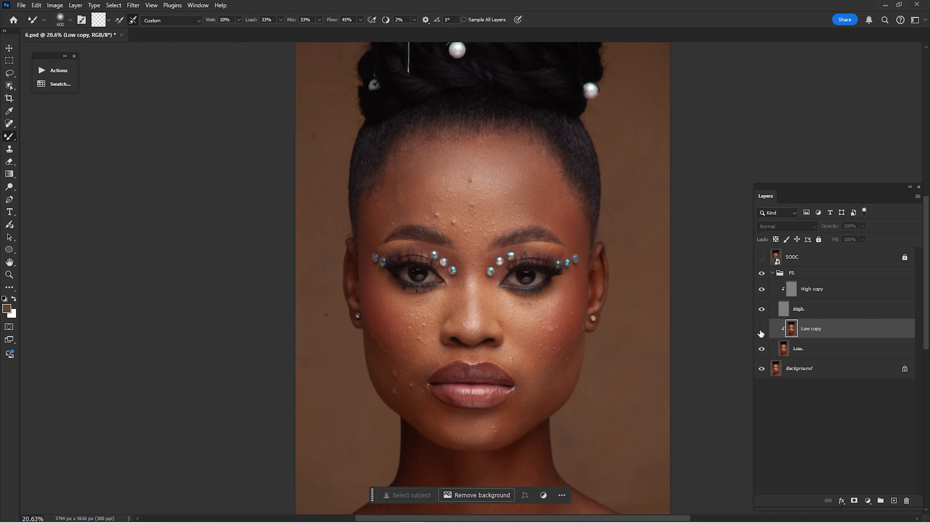
scroll(703, 77, "down", 1)
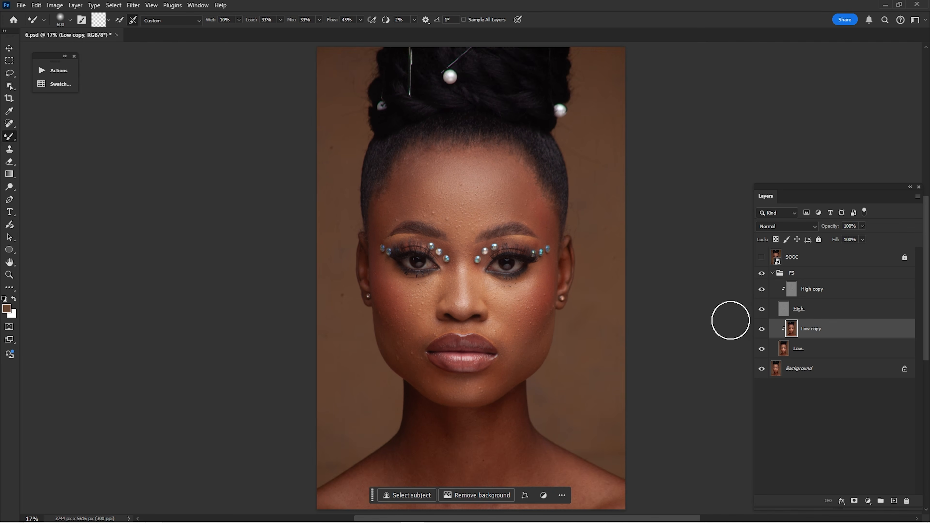
left_click(762, 330)
left_click(762, 329)
left_click(763, 330)
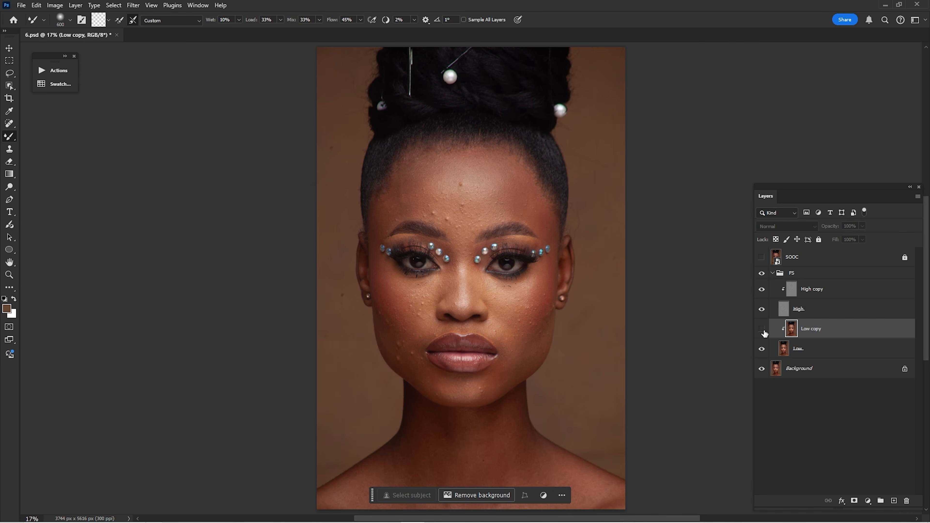
left_click(764, 330)
left_click(764, 310)
Step: Blend the remaining patches on the cheek and under the eye up close with the Mixer Brush at size 300
left_click_drag(495, 337, 518, 255)
left_click_drag(474, 255, 505, 274)
mouse_move(455, 194)
left_mouse_down()
mouse_move(480, 280)
mouse_move(517, 273)
mouse_move(486, 270)
mouse_move(481, 233)
left_mouse_up()
key("bracketleft")
key("bracketleft")
key("bracketleft")
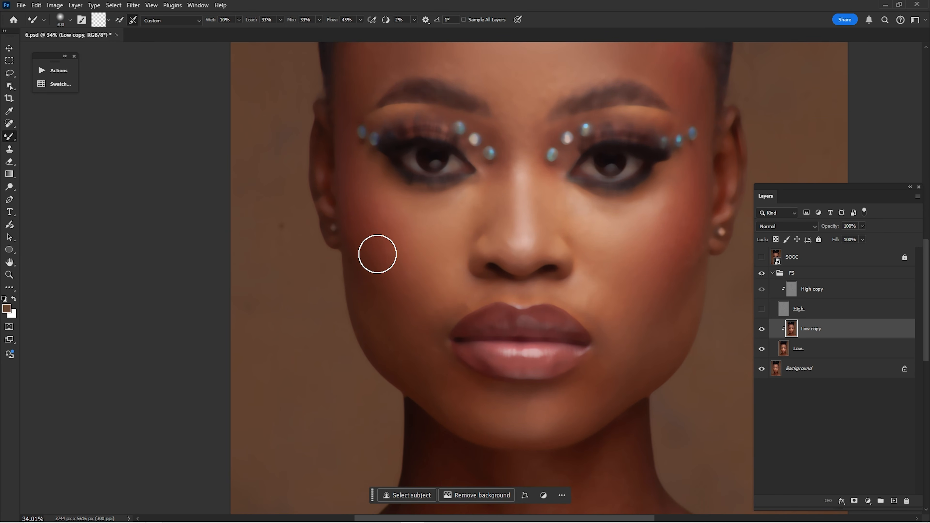
key("bracketright")
key("bracketright")
left_click_drag(390, 250, 412, 333)
left_click_drag(477, 329, 442, 301)
key("bracketleft")
key("bracketleft")
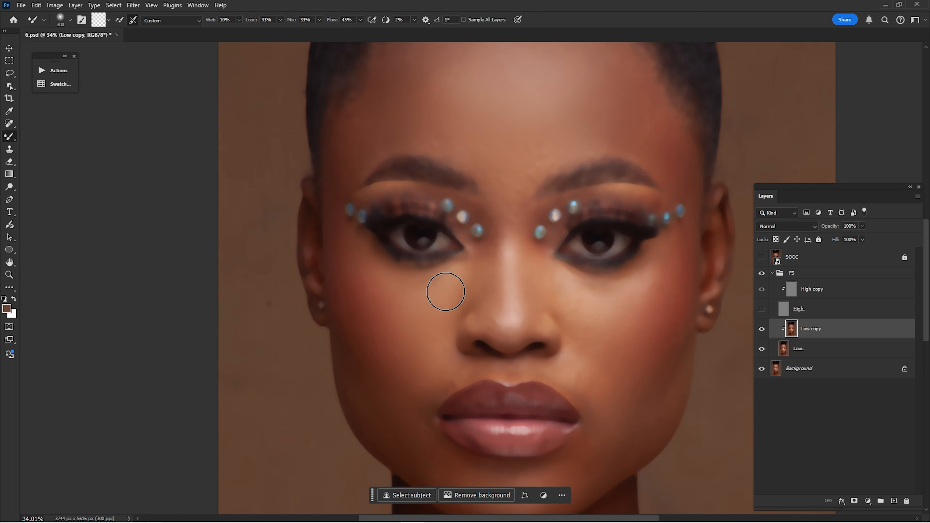
Step: Refine the highlight and edge transitions on the forehead with the Mixer Brush at size 600
left_click_drag(506, 205, 484, 328)
key("bracketright")
key("bracketright")
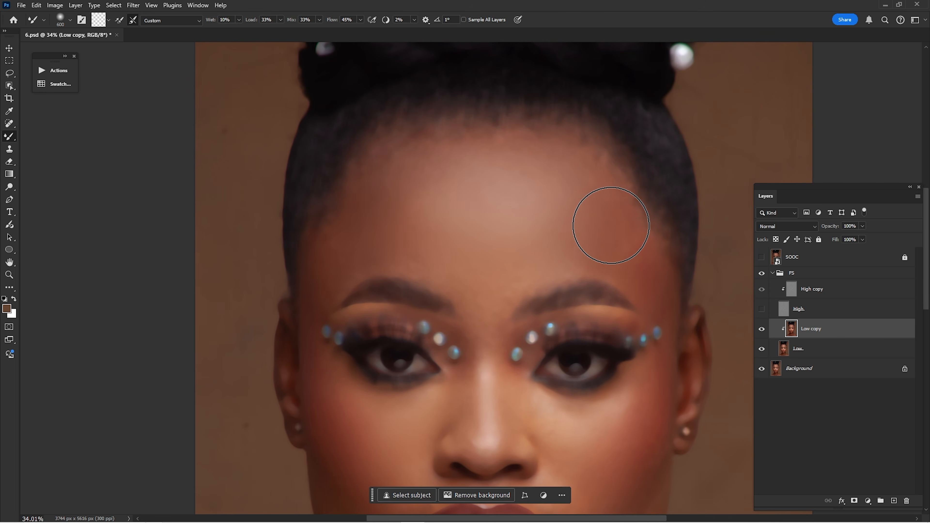
key("bracketright")
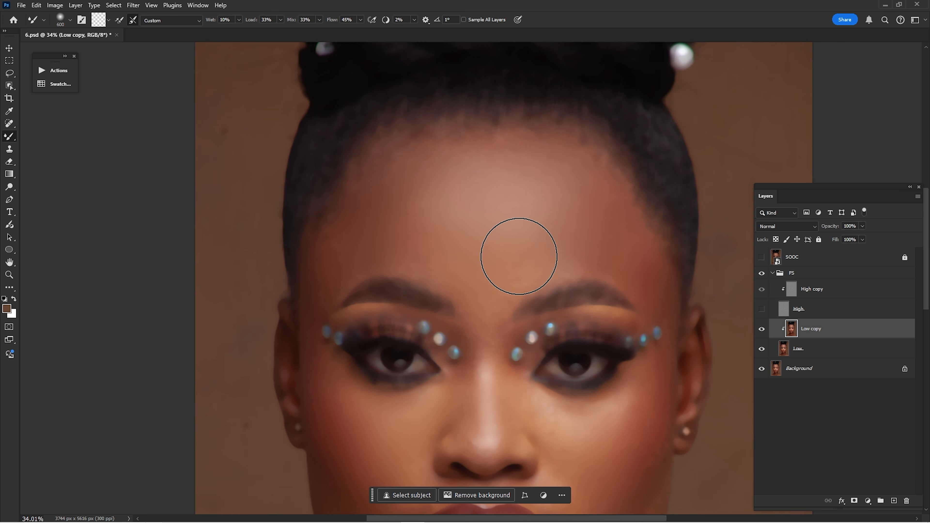
Step: Smooth the tones of the cheek beside the nose and mouth with the Mixer Brush at size 400
left_click_drag(574, 231, 564, 128)
key("bracketleft")
key("bracketleft")
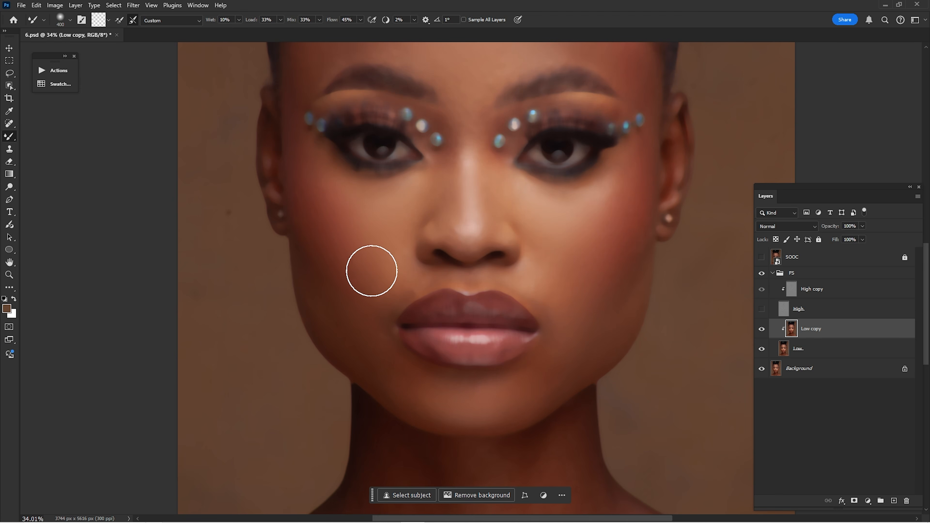
key("bracketleft")
Step: Blend the forehead tones around the central highlight and near the hairline with the Mixer Brush at sizes 500 and 600
left_click_drag(457, 136, 461, 225)
left_click_drag(470, 187, 467, 311)
key("bracketright")
key("bracketright")
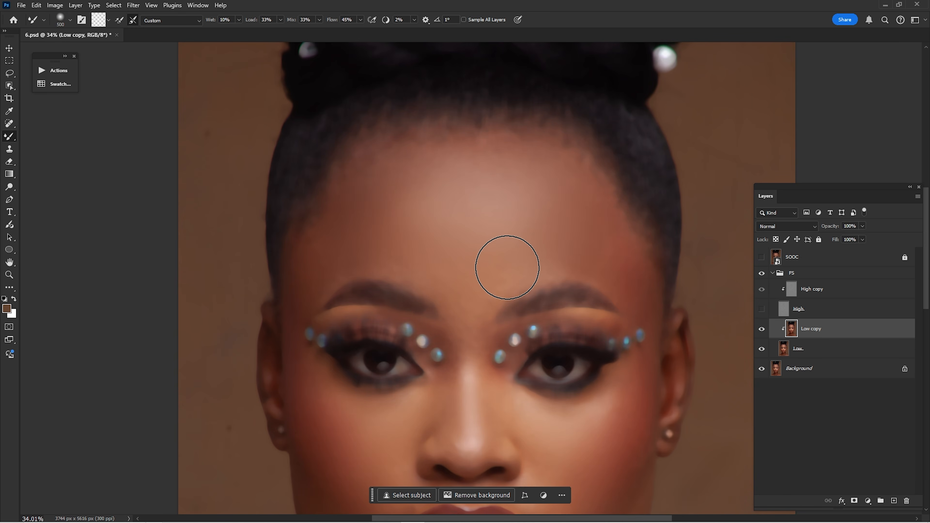
key("bracketright")
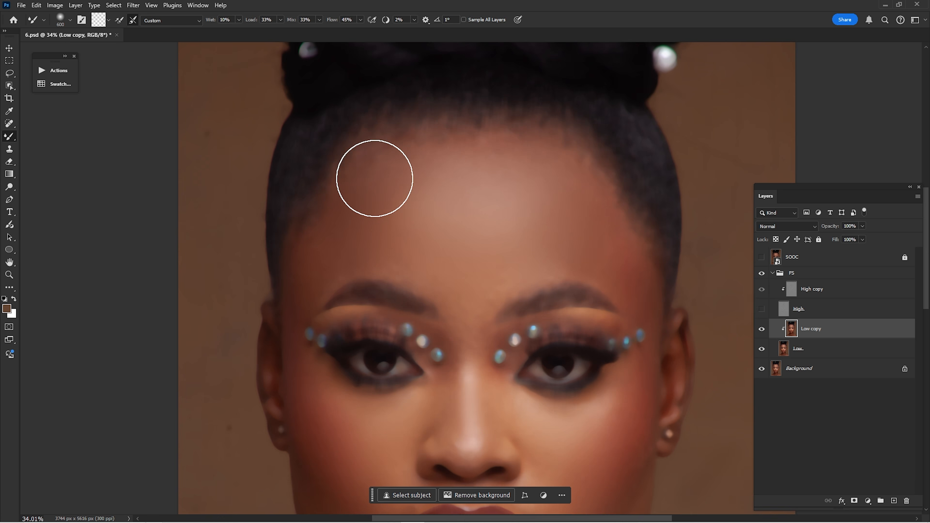
key("bracketright")
key("bracketleft")
key("bracketleft")
key("bracketleft")
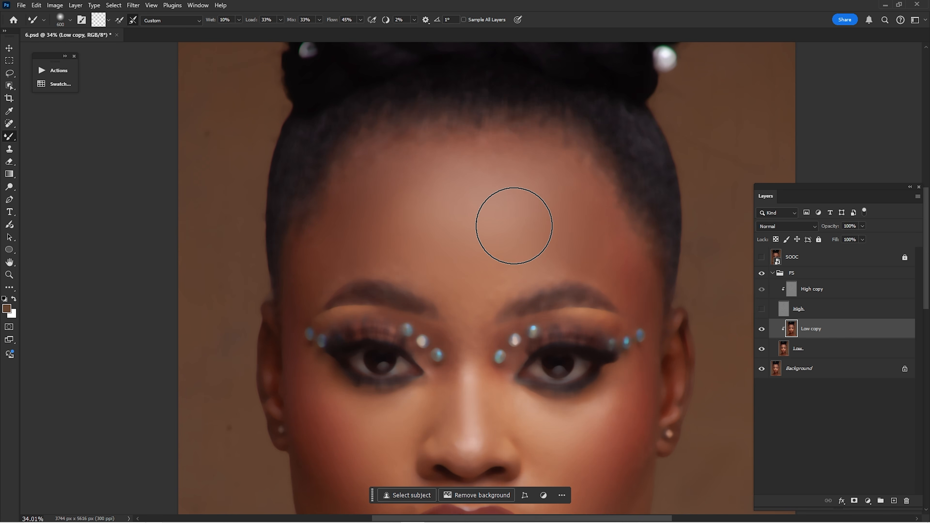
Step: Blend the tones around the nose, cheeks, mouth and jaw with the Mixer Brush, using sizes from 500 down to 300
left_click_drag(476, 386, 499, 239)
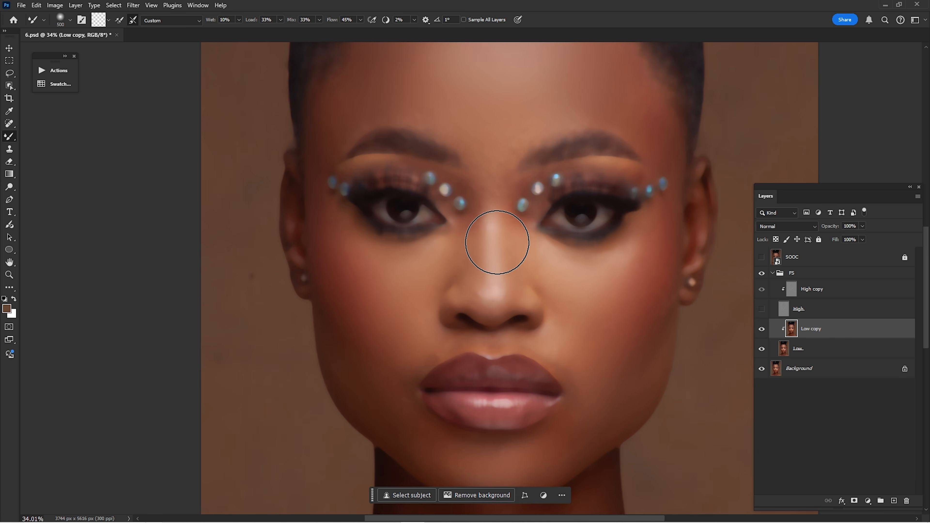
key("bracketleft")
left_click_drag(429, 311, 472, 220)
key("bracketright")
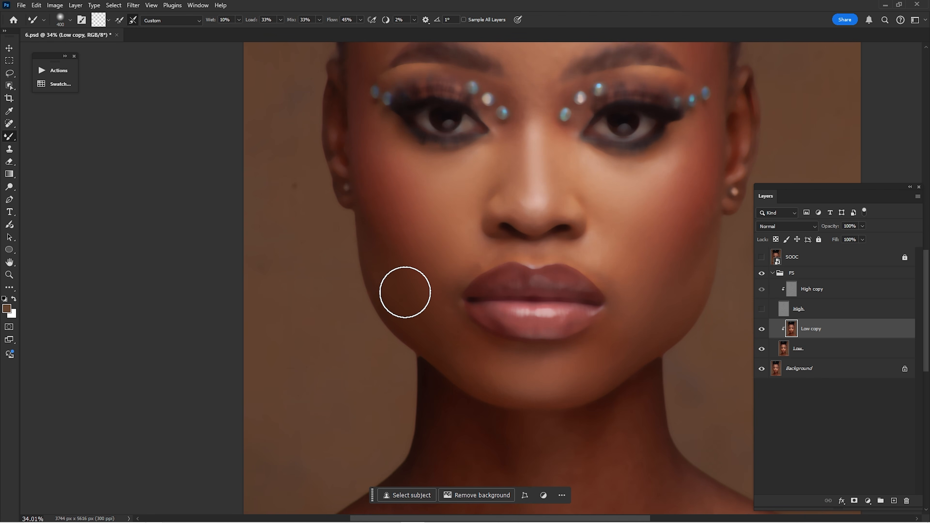
key("bracketleft")
left_click_drag(584, 369, 554, 295)
left_click_drag(627, 241, 603, 319)
key("bracketright")
key("bracketleft")
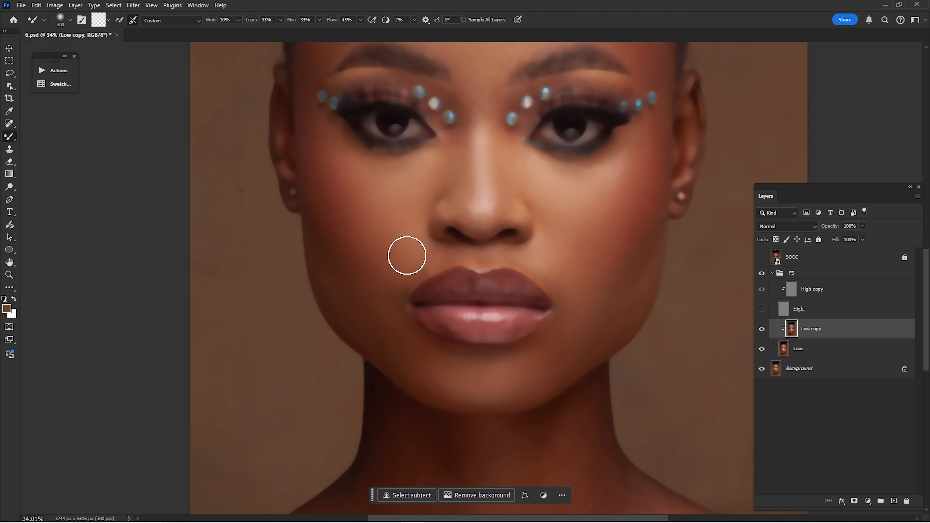
left_click_drag(429, 173, 432, 275)
Step: Show the High layer and compare the retouch before and after by toggling the FS group and the Low copy layer
key("ctrl+0")
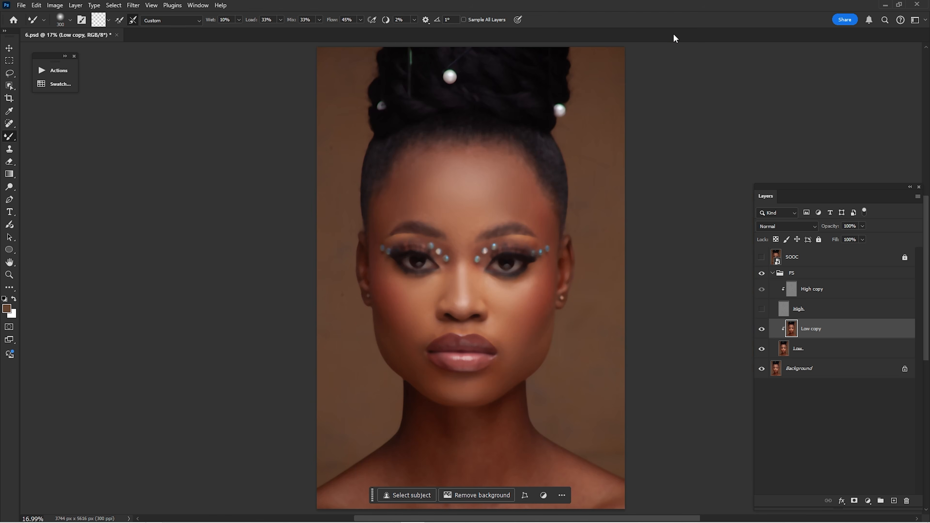
left_click(762, 308)
left_click(765, 280)
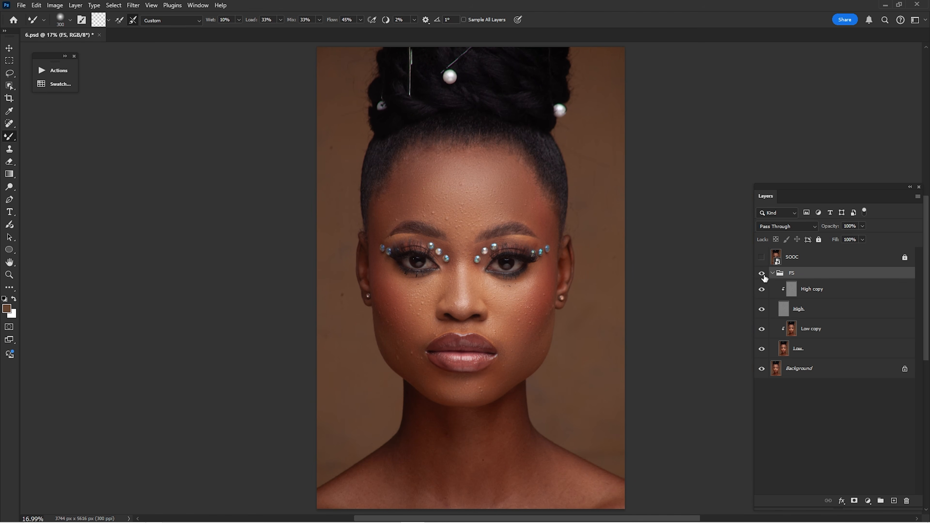
left_click(763, 274)
left_click(762, 275)
left_click(792, 331)
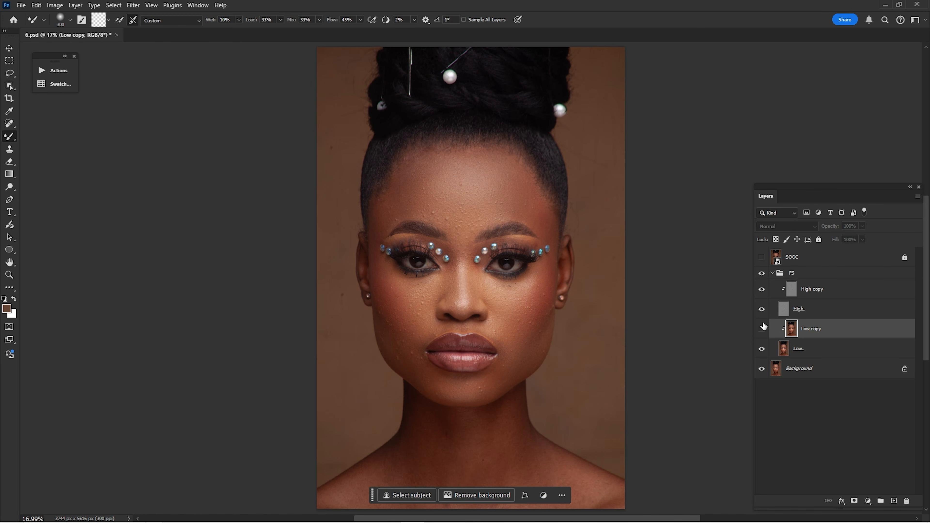
left_click(762, 329)
left_click(763, 330)
Step: Select the High copy layer and activate the Clone Stamp tool for texture cleanup on the forehead
key("z")
left_click_drag(453, 212, 499, 272)
key("space")
mouse_move(499, 272)
left_mouse_down()
mouse_move(485, 207)
mouse_move(513, 324)
left_mouse_up()
left_click(817, 282)
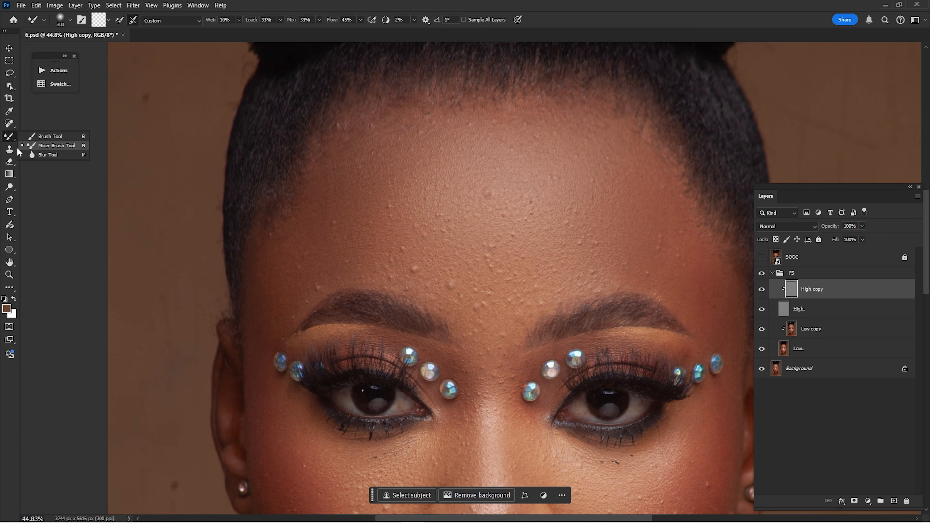
left_click(10, 149)
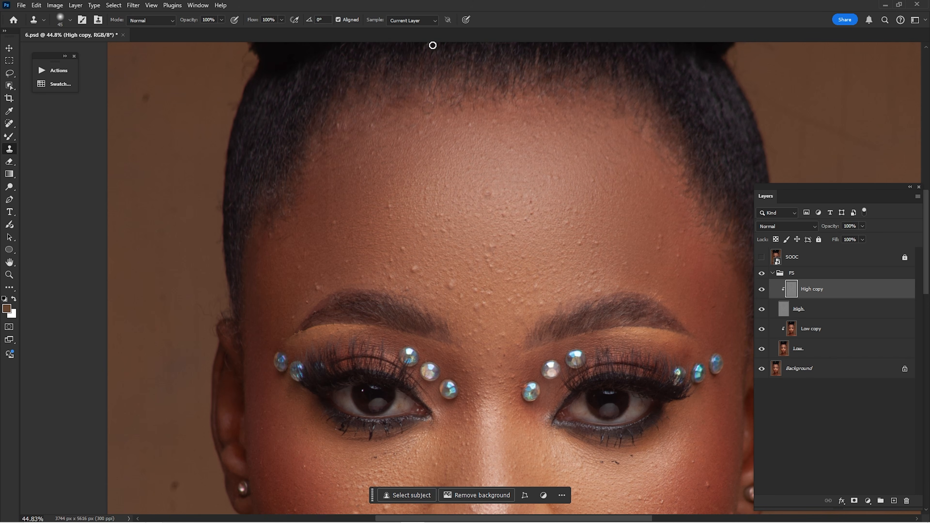
Step: Try cloning over a forehead bump with sampling set to All Layers, undo it and restore sampling to Current Layer
left_click(407, 20)
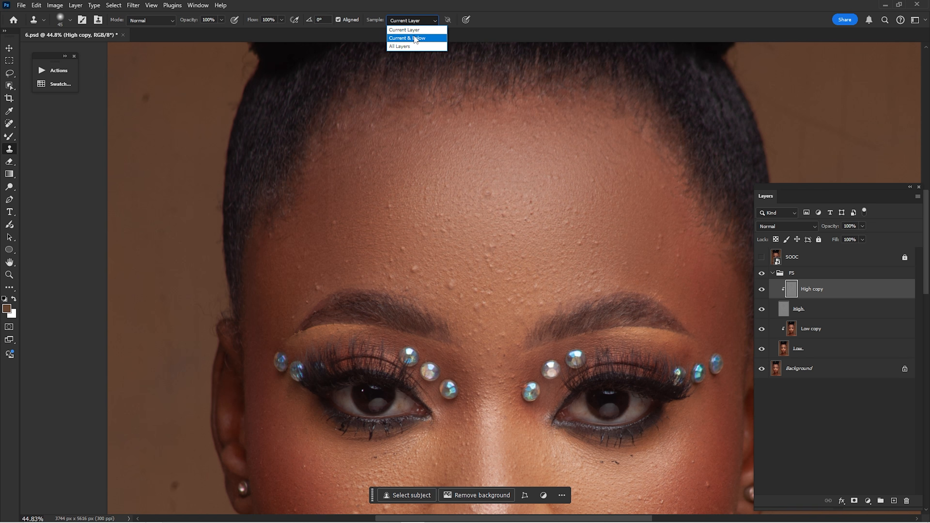
left_click(401, 45)
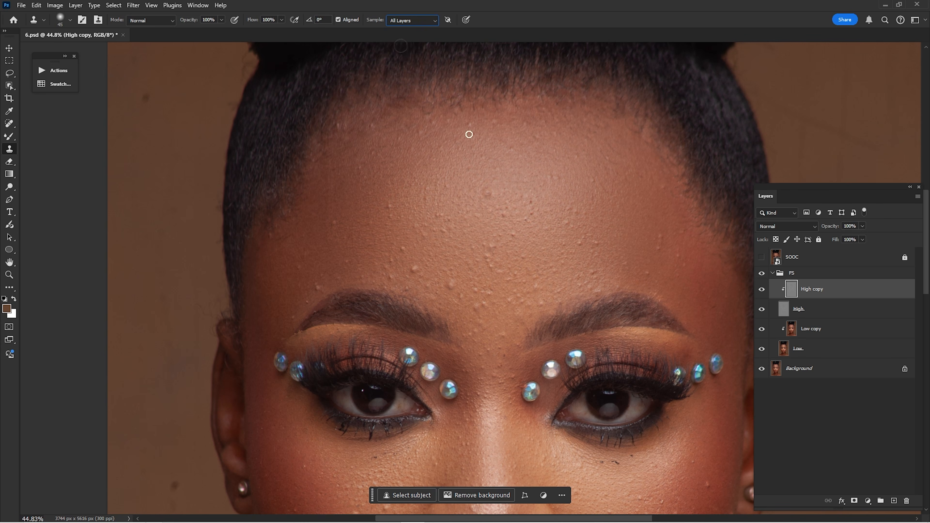
key("z")
left_click(509, 194)
key("s")
left_click_drag(472, 199, 498, 220)
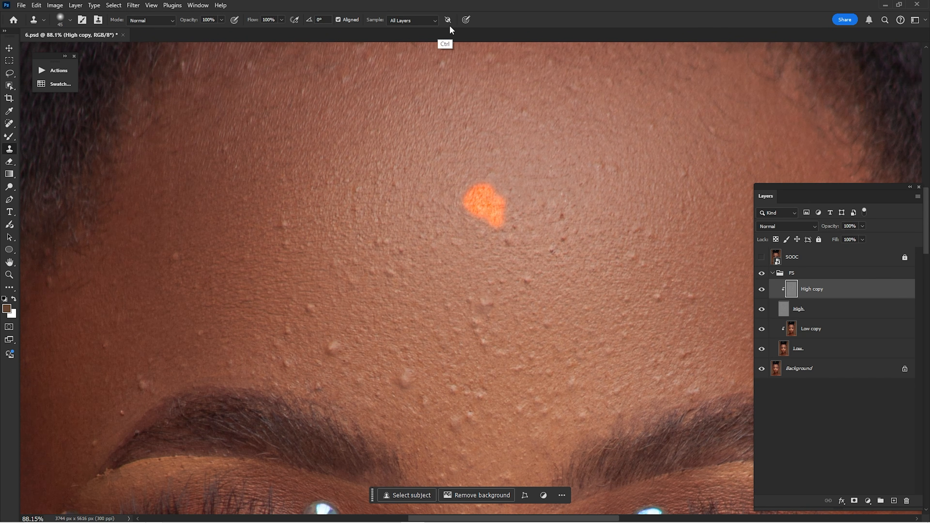
key("ctrl+z")
left_click(409, 21)
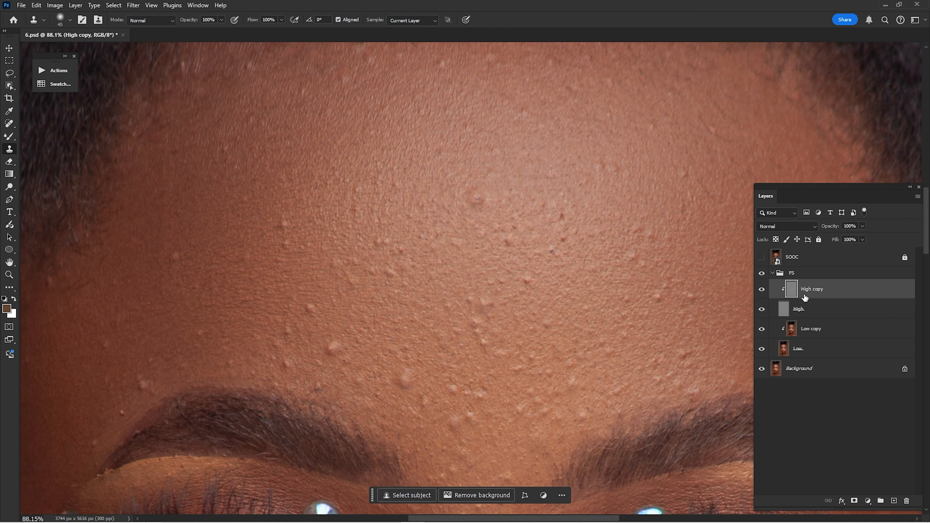
Step: Clone clean nearby skin texture over the small bumps on the forehead beside the hairline at the image's left
left_click_drag(361, 258, 612, 256)
mouse_move(521, 242)
left_mouse_down()
mouse_move(544, 256)
mouse_move(553, 226)
left_mouse_up()
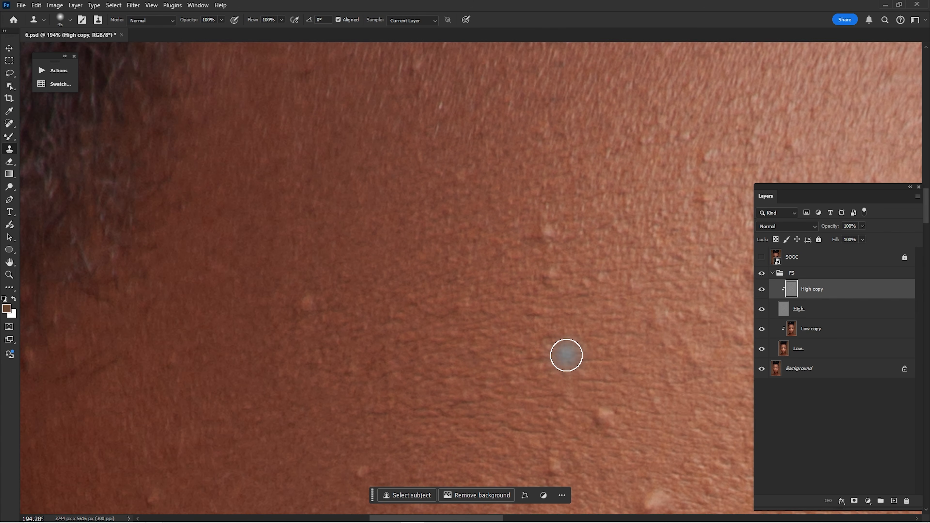
key("alt")
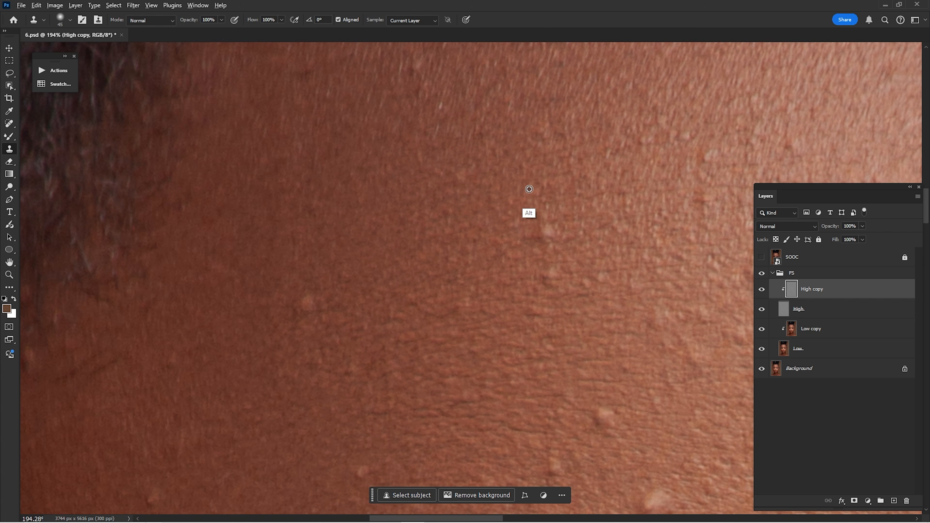
left_click(521, 176, "alt")
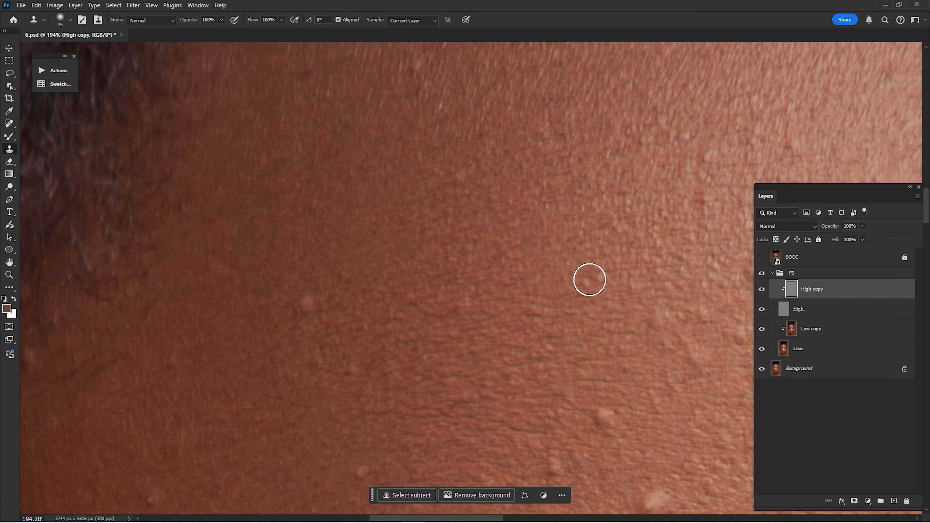
left_click_drag(375, 245, 551, 234)
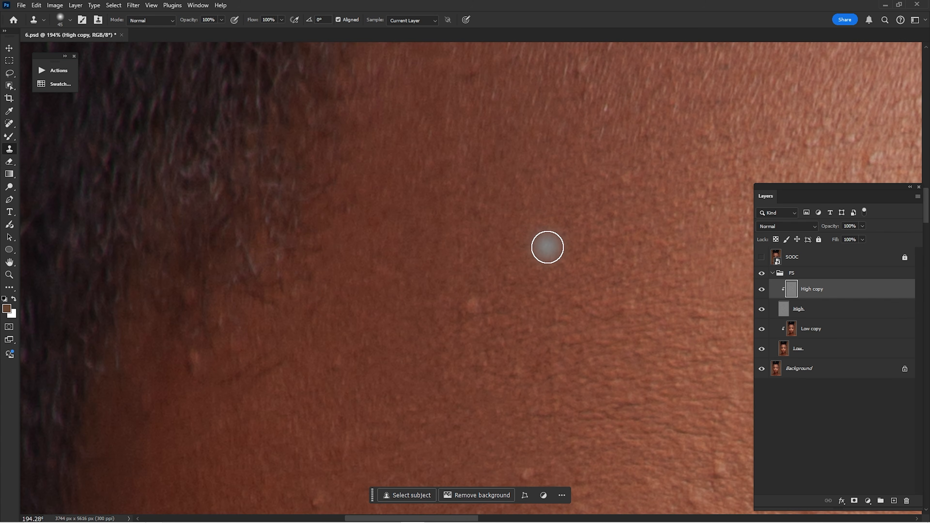
key("alt")
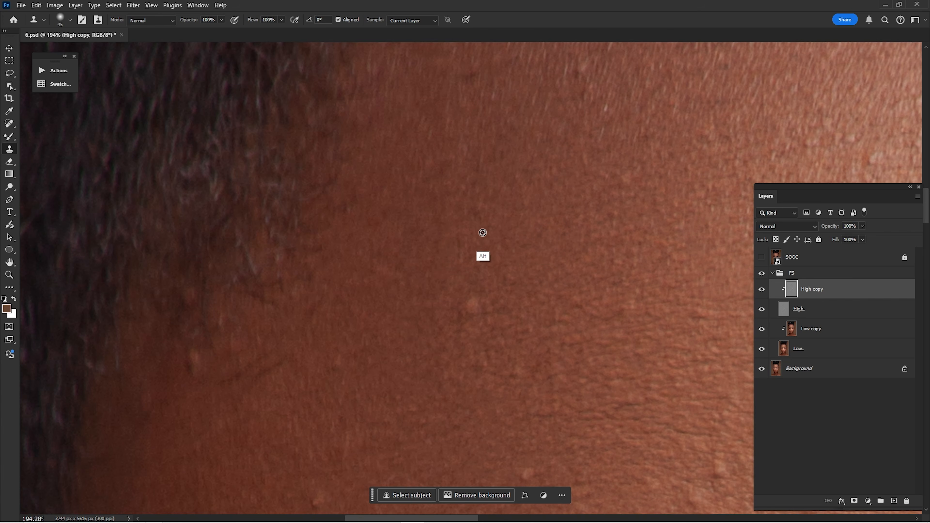
left_click(437, 264, "alt")
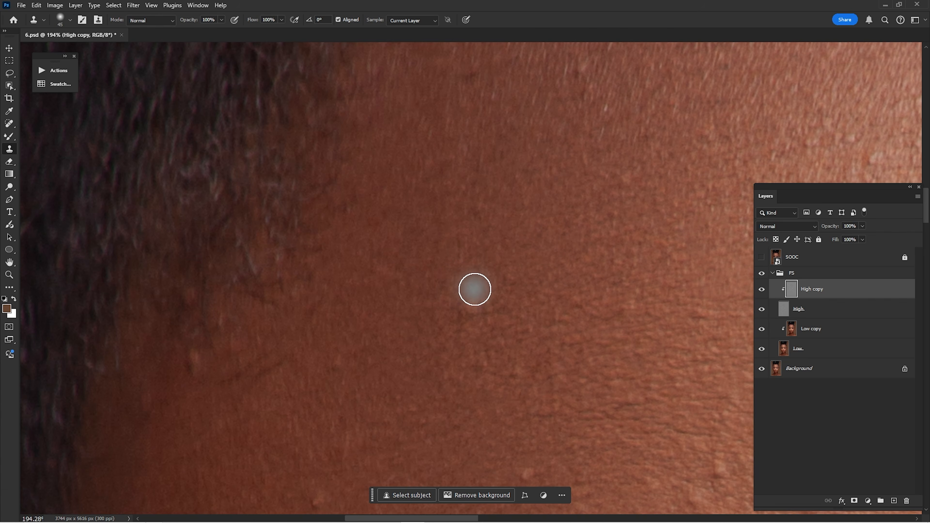
mouse_move(471, 307)
left_mouse_down()
mouse_move(512, 273)
mouse_move(458, 306)
mouse_move(470, 274)
mouse_move(440, 316)
left_mouse_up()
left_click_drag(429, 328, 520, 234)
left_click(431, 367, "alt")
left_click(411, 407)
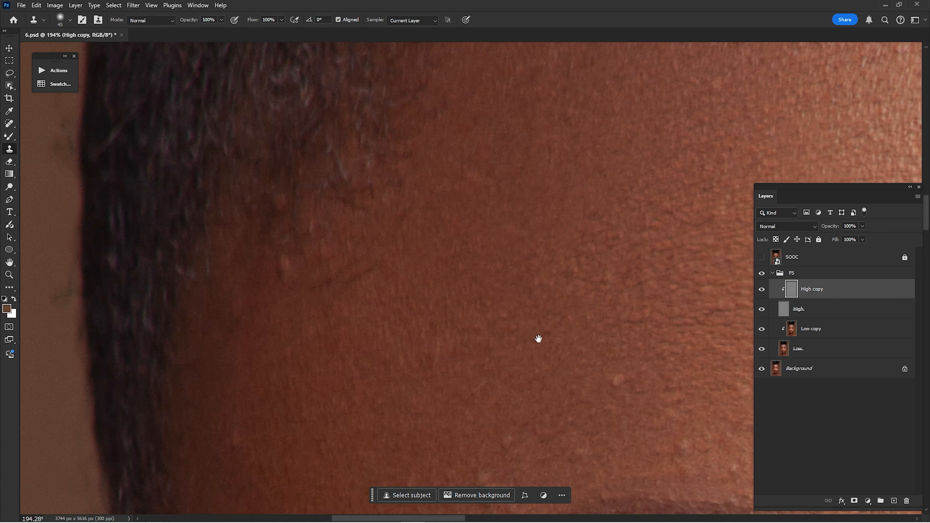
Step: Clone out the bumps on the left temple and the forehead area above the left eyebrow using adjacent texture samples
left_click_drag(538, 338, 433, 270)
left_click_drag(515, 299, 508, 313)
left_click(587, 320, "alt")
left_click(580, 371)
left_click_drag(584, 299, 449, 252)
left_click(518, 235, "alt")
left_click(570, 259)
left_click(575, 243, "alt")
left_click(548, 291)
left_click_drag(629, 221, 480, 227)
left_click_drag(505, 240, 546, 249)
left_click_drag(552, 180, 468, 200)
Step: Try cloning coarse texture from the central forehead onto the smoother left temple, and undo the mismatched patch
left_click_drag(513, 181, 526, 184)
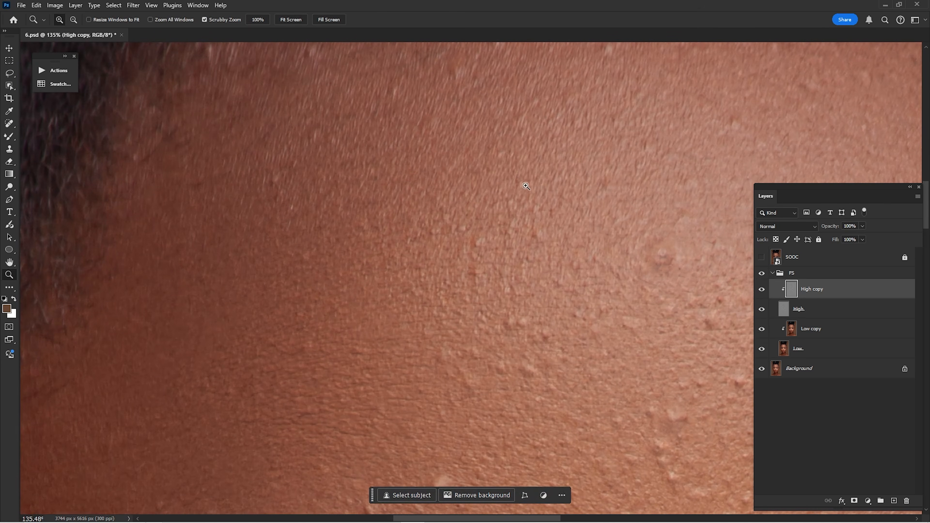
left_click(536, 176, "alt")
mouse_move(213, 271)
left_mouse_down()
mouse_move(207, 297)
mouse_move(233, 309)
left_mouse_up()
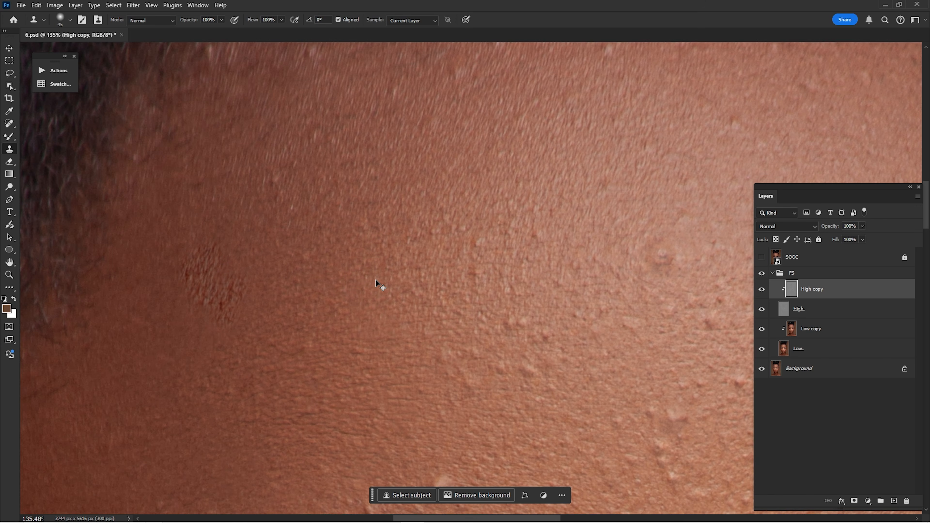
key("ctrl+z")
key("ctrl+z")
Step: Clone clean texture over the bumps in the central forehead and just above the left eyebrow
left_click_drag(578, 247, 400, 235)
left_click(452, 219, "alt")
left_click_drag(488, 257, 482, 235)
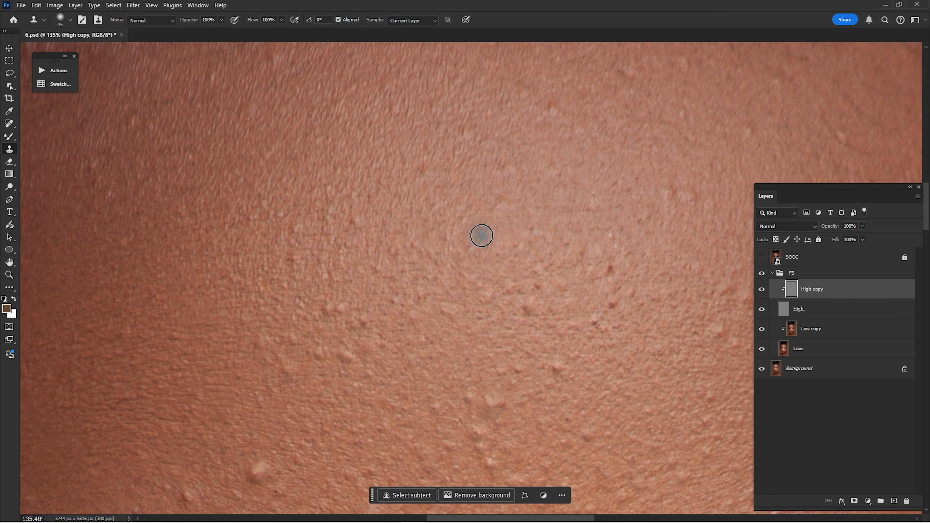
scroll(481, 236, "down", 5)
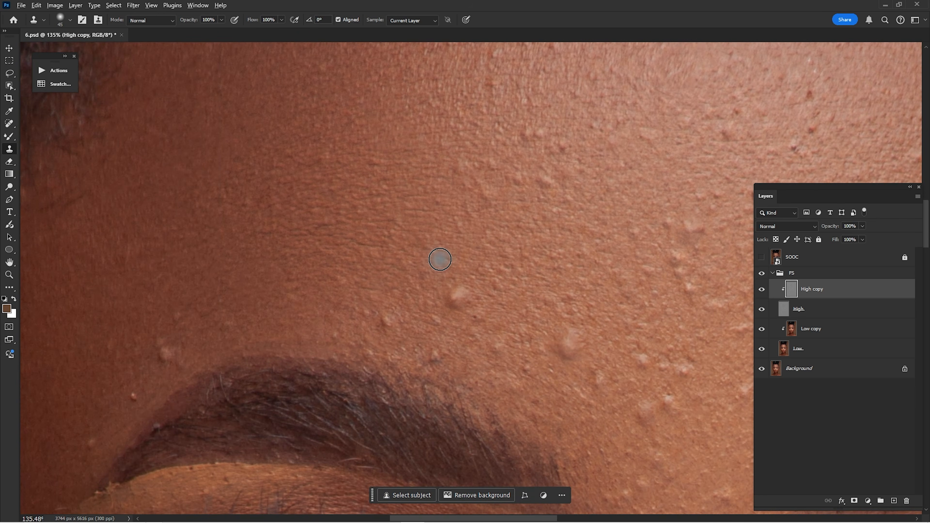
left_click(392, 297, "alt")
left_click(389, 318)
left_click(423, 304, "alt")
left_click(431, 356)
Step: Clone out the spots on the temple skin beside the outer end of the left eyebrow
left_click_drag(294, 297, 666, 237)
left_click(512, 257, "alt")
left_click_drag(558, 257, 541, 296)
scroll(469, 266, "down", 3)
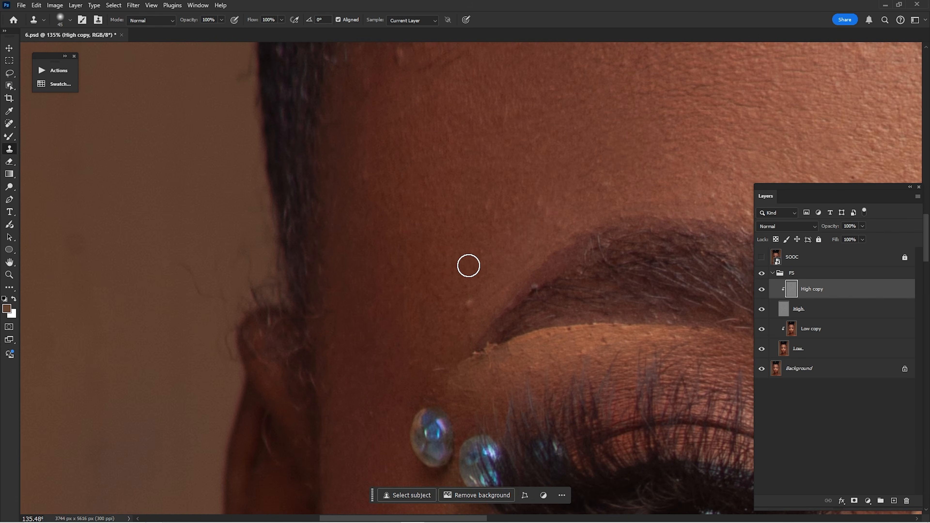
scroll(430, 346, "down", 10)
scroll(504, 303, "left", 2)
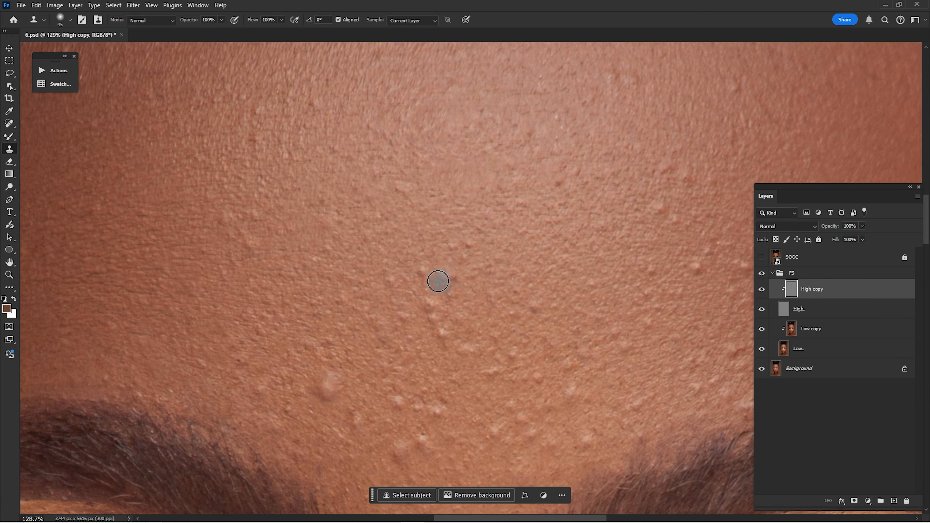
Step: Clone away the remaining bumps on the forehead and the marks around the right eyebrow and temple
left_click_drag(438, 282, 530, 305)
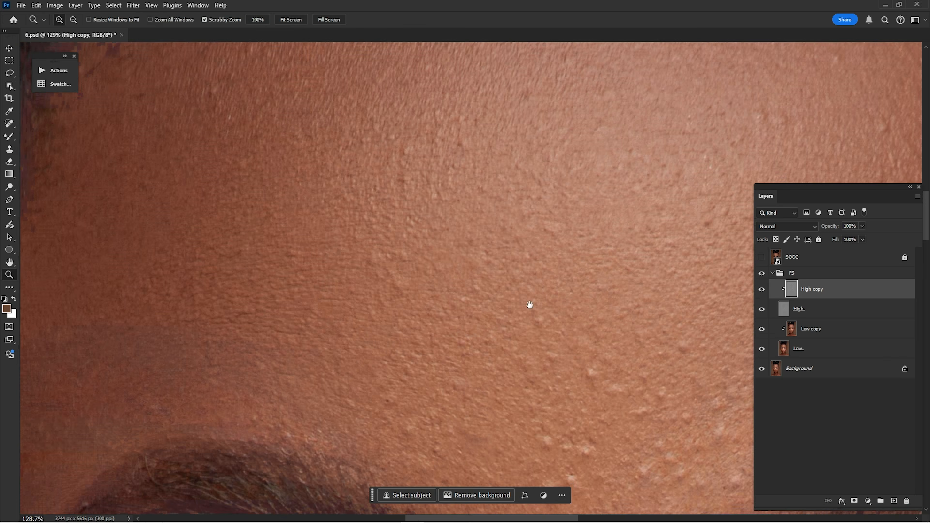
left_click(471, 261)
mouse_move(475, 267)
left_mouse_down()
mouse_move(440, 296)
mouse_move(474, 268)
mouse_move(491, 106)
left_mouse_up()
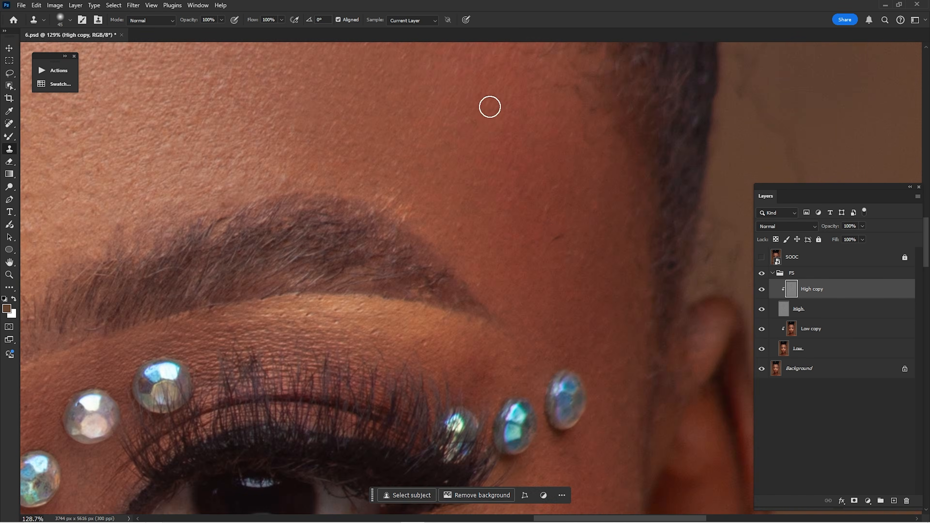
left_click(449, 320, "alt")
left_click(429, 347)
Step: Clone clean texture over the blemishes on the lower left cheek and beside the left corner of the mouth
left_click_drag(423, 426, 457, 312)
left_click(457, 312, "alt")
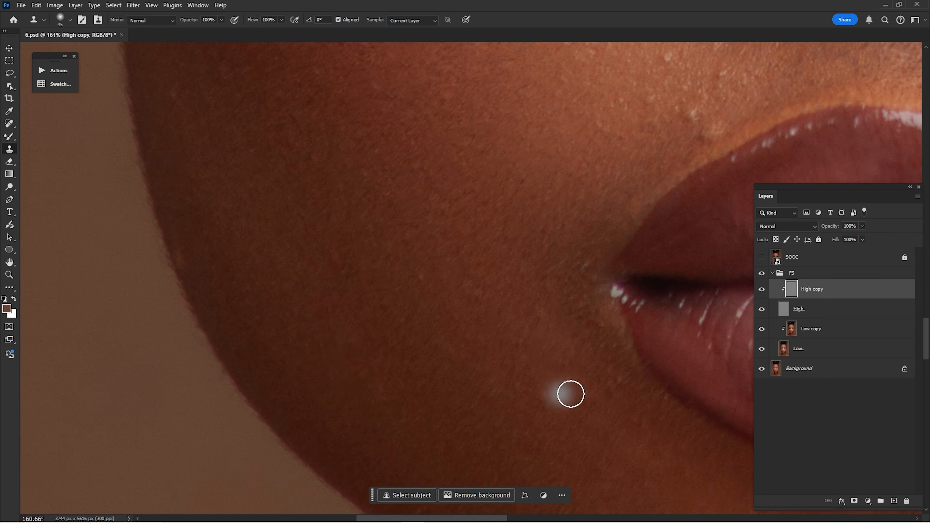
left_click_drag(513, 147, 484, 403)
left_click(484, 310, "alt")
left_click_drag(457, 183, 464, 297)
left_click_drag(444, 397, 482, 279)
Step: Clone out the bumps along the nose bridge and near the inner corner of the left eye
left_click_drag(696, 146, 522, 239)
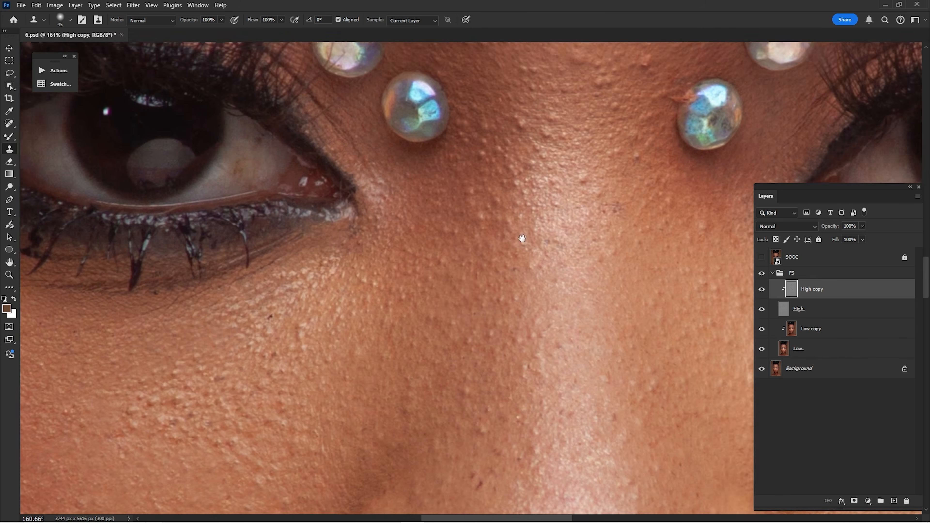
mouse_move(531, 177)
left_mouse_down()
mouse_move(515, 206)
mouse_move(409, 309)
left_mouse_up()
left_click(410, 310, "alt")
left_click_drag(549, 422, 515, 183)
left_click(515, 314, "alt")
left_click(527, 300)
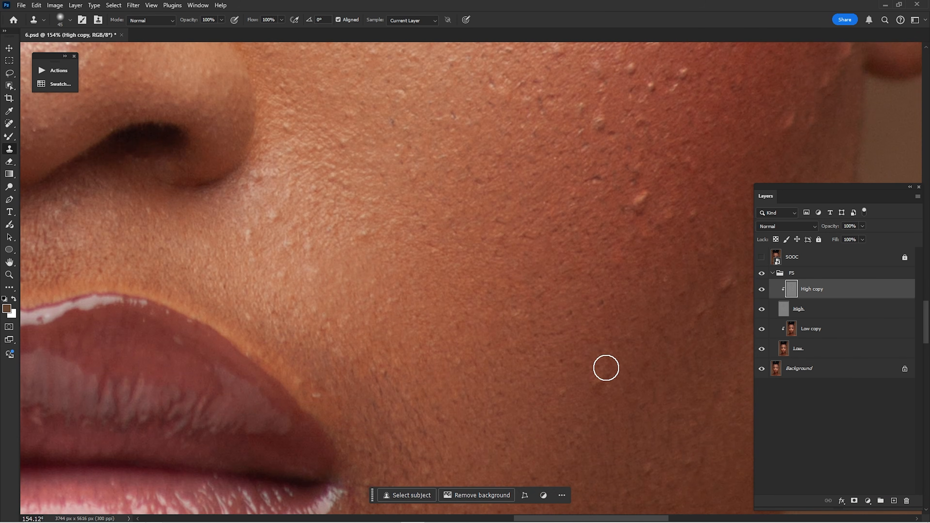
Step: Clone clean texture over the bumps on the right cheek and the skin around the mouth
left_click_drag(606, 329, 488, 367)
left_click(488, 183, "alt")
left_click_drag(629, 469, 630, 322)
left_click_drag(256, 440, 528, 211)
left_click_drag(183, 146, 622, 294)
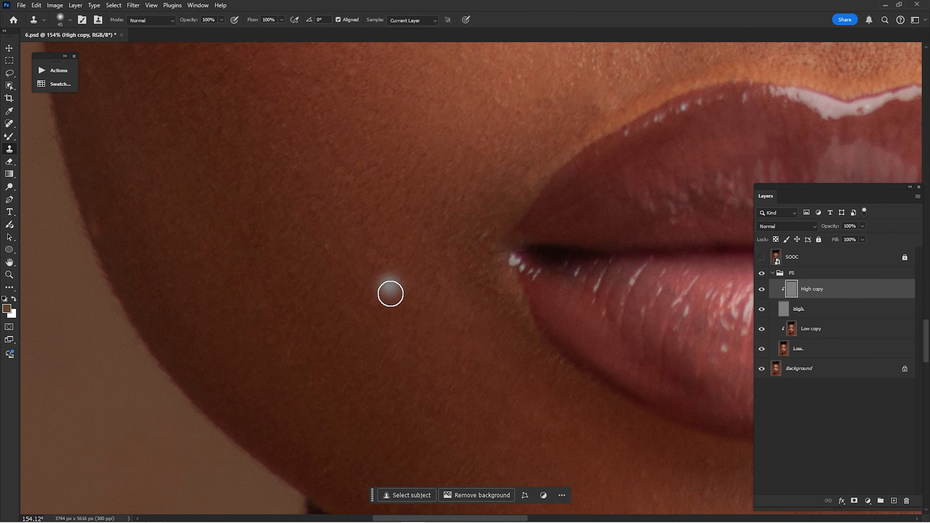
Step: Clone clean texture over the remaining marks on the cheek and on the forehead around the right eyebrow
left_click_drag(623, 110, 542, 202)
left_click_drag(747, 208, 580, 212)
left_click_drag(714, 240, 602, 185)
left_click_drag(623, 110, 568, 307)
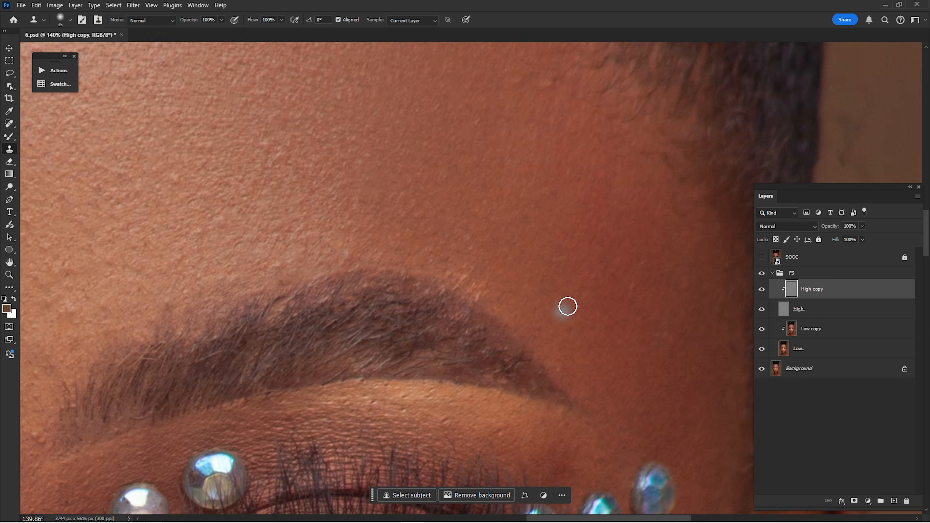
left_click_drag(220, 329, 622, 343)
left_click(326, 376)
Step: Clone out the remaining bumps between the eyes and along the nose bridge
left_click_drag(443, 440, 443, 189)
left_click_drag(264, 165, 440, 366)
left_click(440, 389)
left_click_drag(732, 323, 535, 352)
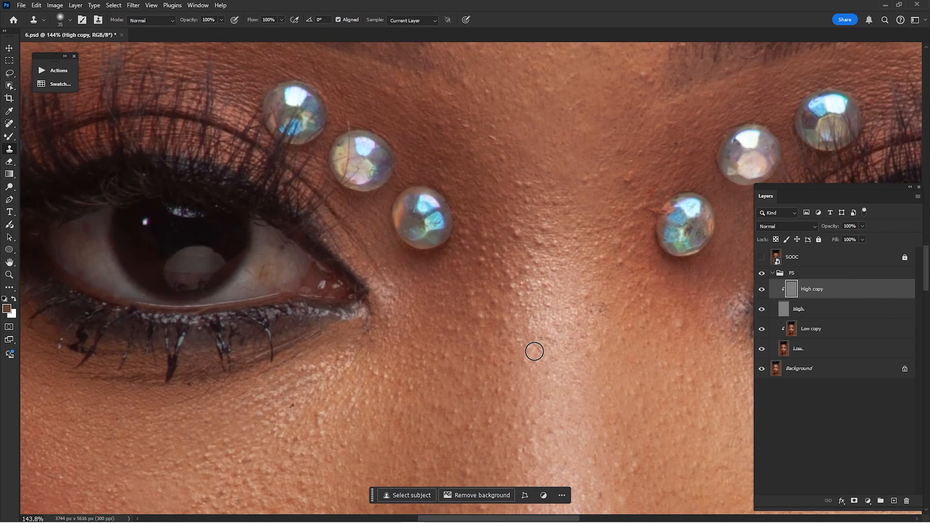
left_click_drag(535, 458, 550, 312)
left_click_drag(623, 147, 512, 250)
left_click(513, 249, "alt")
Step: Compare the whole portrait with the FS group hidden, and duplicate the High copy texture layer
key("ctrl+0")
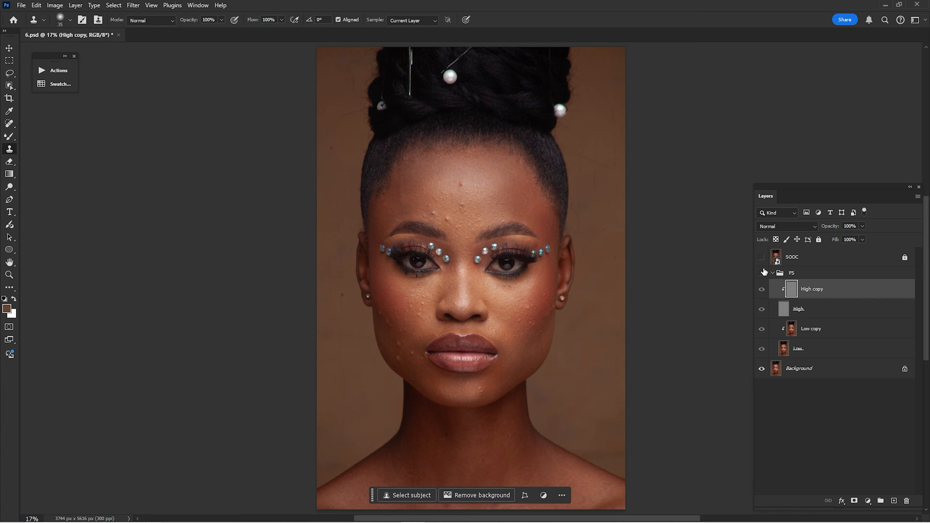
left_click(762, 272)
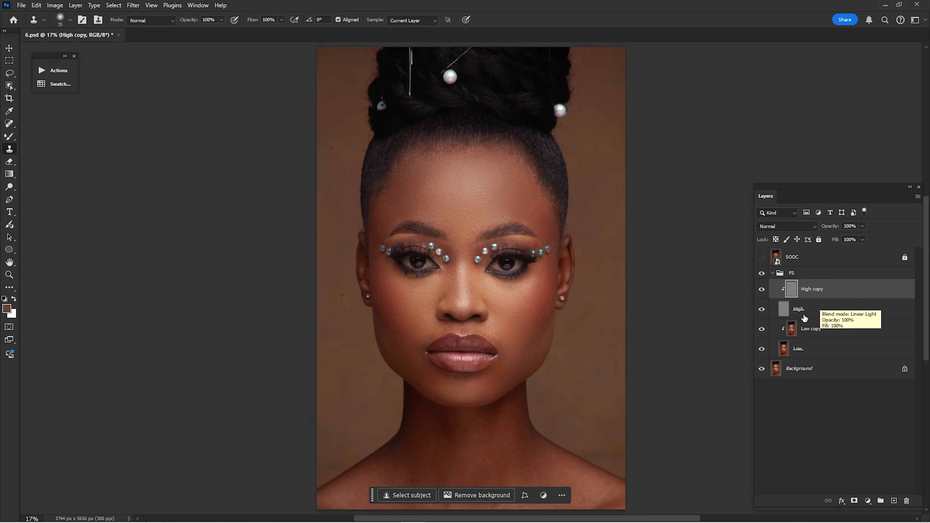
mouse_move(819, 290)
left_mouse_down()
mouse_move(823, 440)
mouse_move(824, 304)
left_mouse_up()
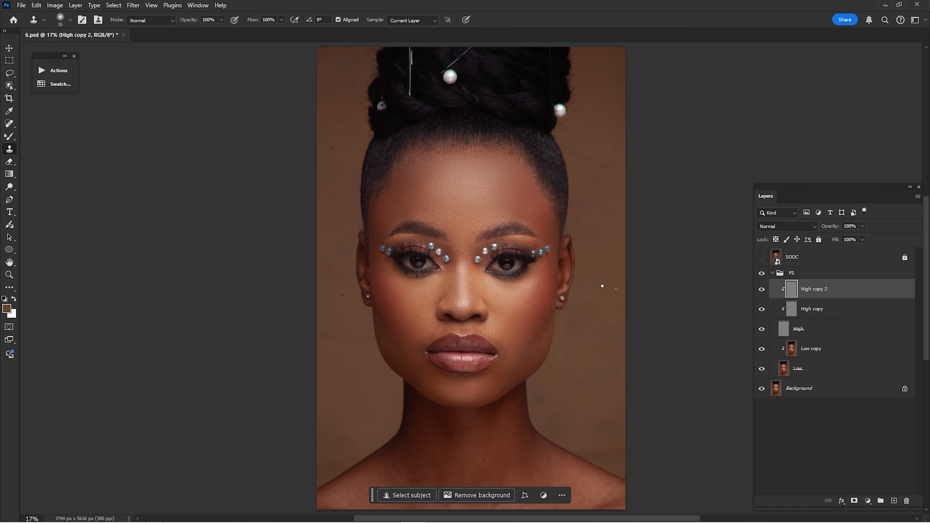
left_click(761, 288)
left_click(761, 288)
Step: Open the Camera Raw Filter for the duplicated High copy layer
key("ctrl+space")
left_click_drag(454, 230, 549, 273)
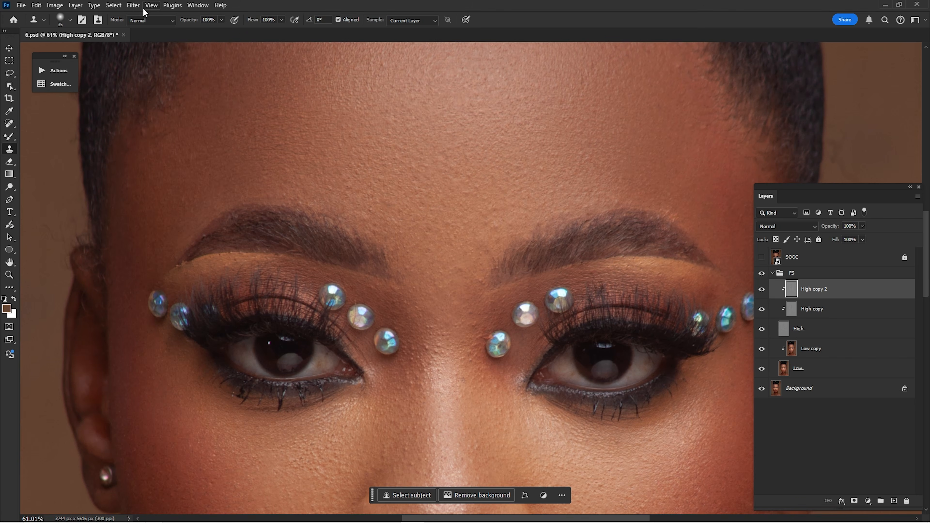
left_click(133, 5)
left_click(160, 97)
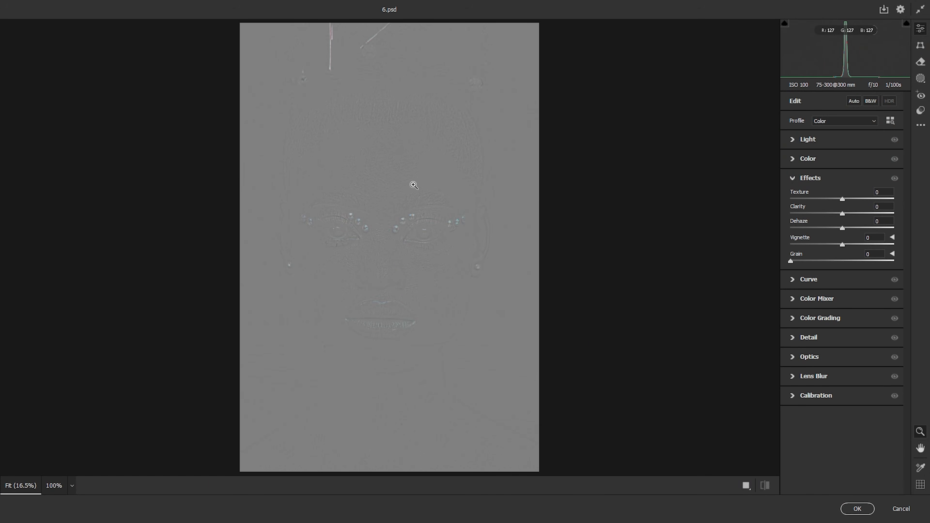
Step: Add Grain from the Effects settings, judging it on the forehead texture, and apply the filter
left_click_drag(374, 188, 440, 238)
left_click_drag(375, 158, 467, 262)
key("space")
left_click_drag(515, 243, 489, 250)
key("space")
left_click_drag(517, 241, 662, 257)
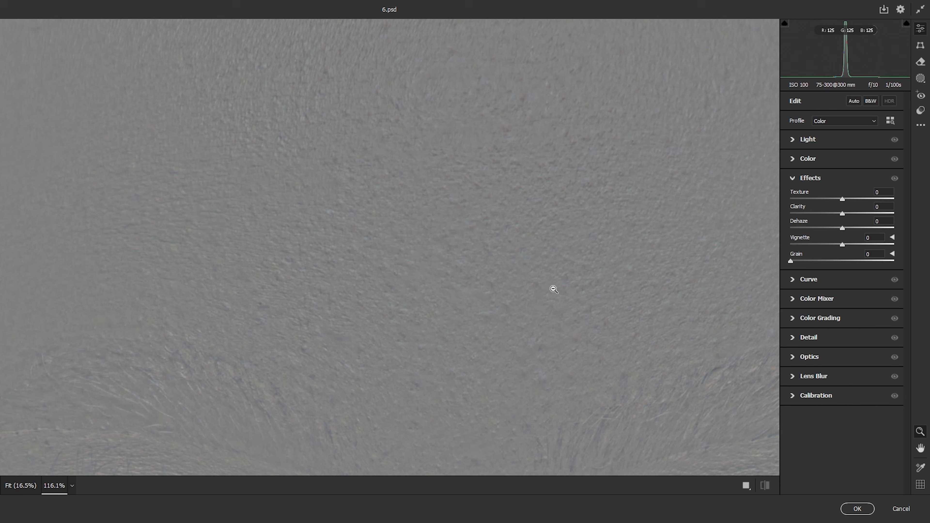
left_click_drag(590, 263, 809, 261)
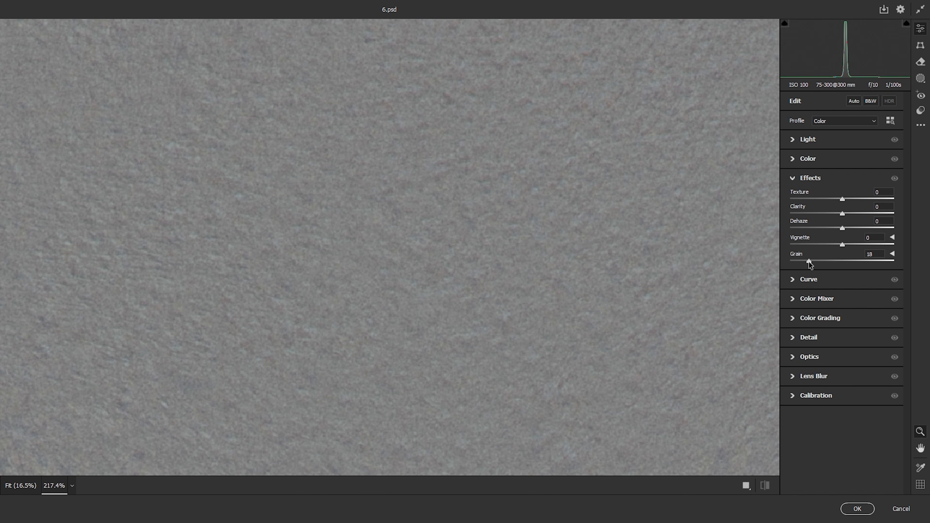
left_click_drag(617, 268, 514, 307)
left_click_drag(572, 242, 626, 274)
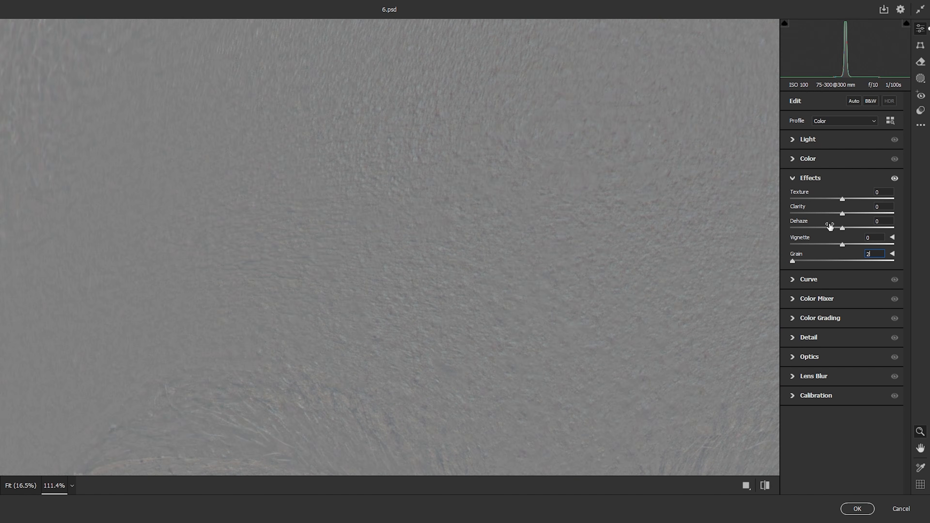
left_click(858, 509)
Step: Compare the forehead up close and at a wider view with the grained High copy 2 layer hidden and shown
left_click_drag(461, 212, 494, 222)
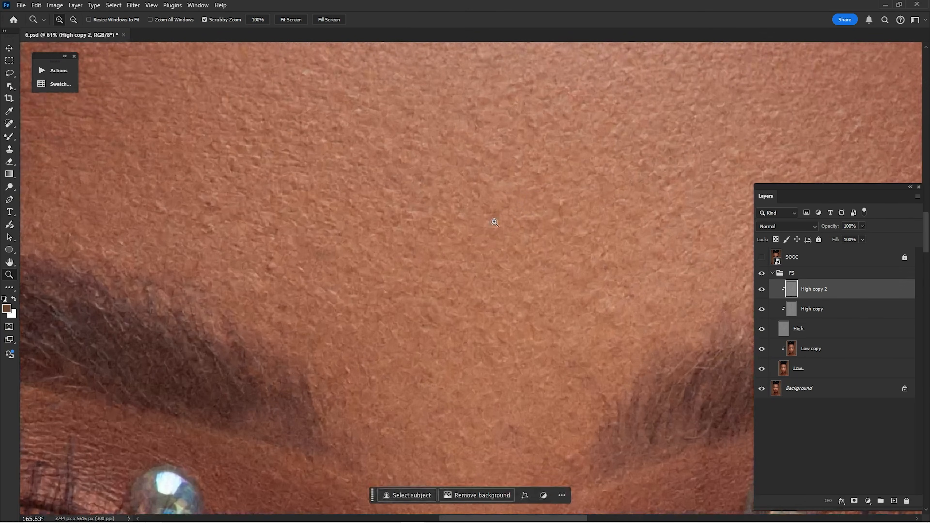
key("s")
left_click(762, 291)
left_click(762, 290)
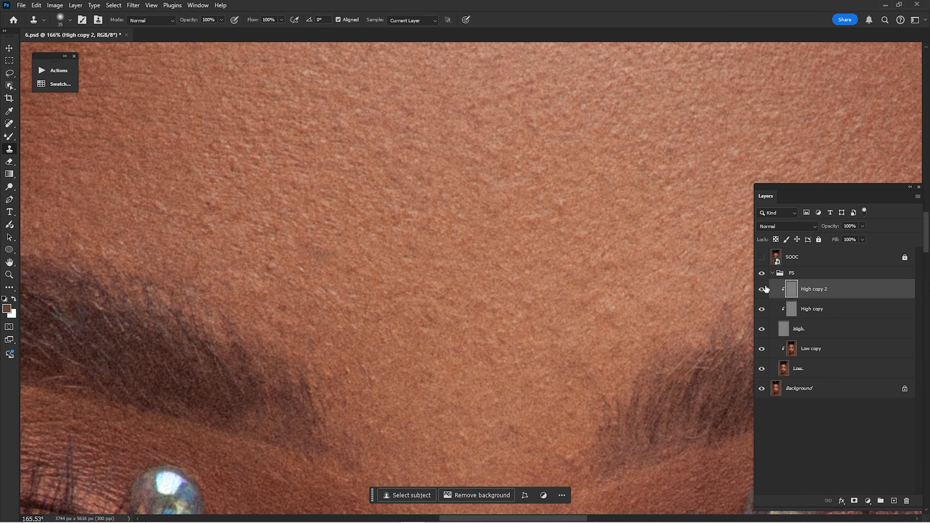
key("z")
left_click_drag(691, 253, 615, 239)
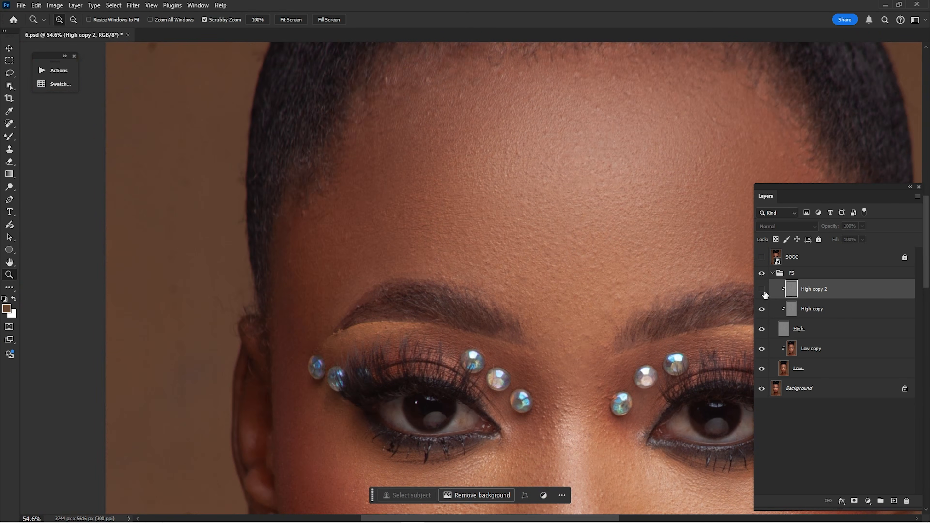
left_click_drag(644, 248, 606, 258)
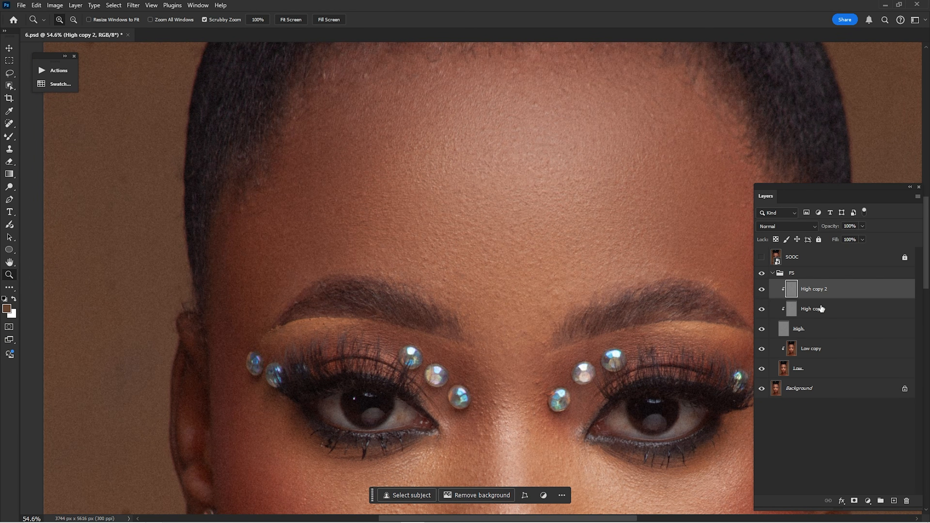
Step: Add a layer mask to High copy 2 and invert it to black
left_click(855, 500)
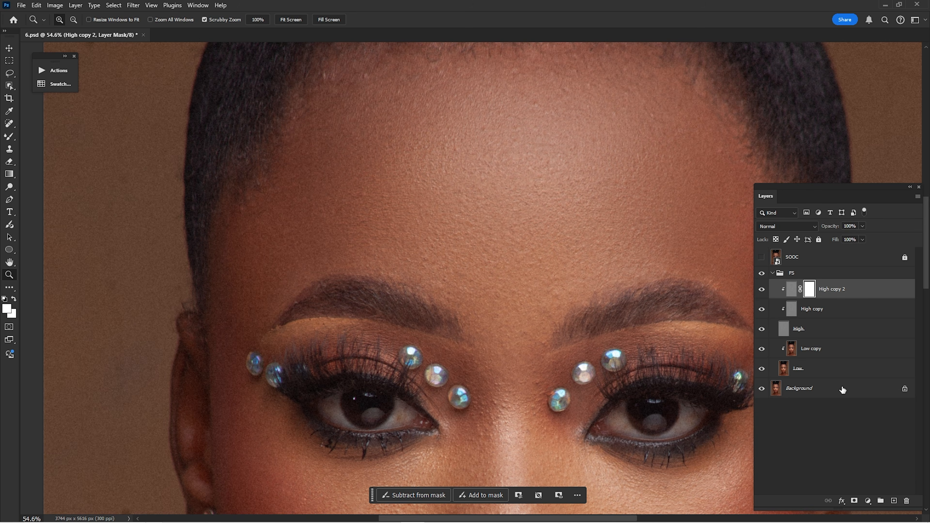
key("ctrl+i")
left_click_drag(499, 232, 521, 256)
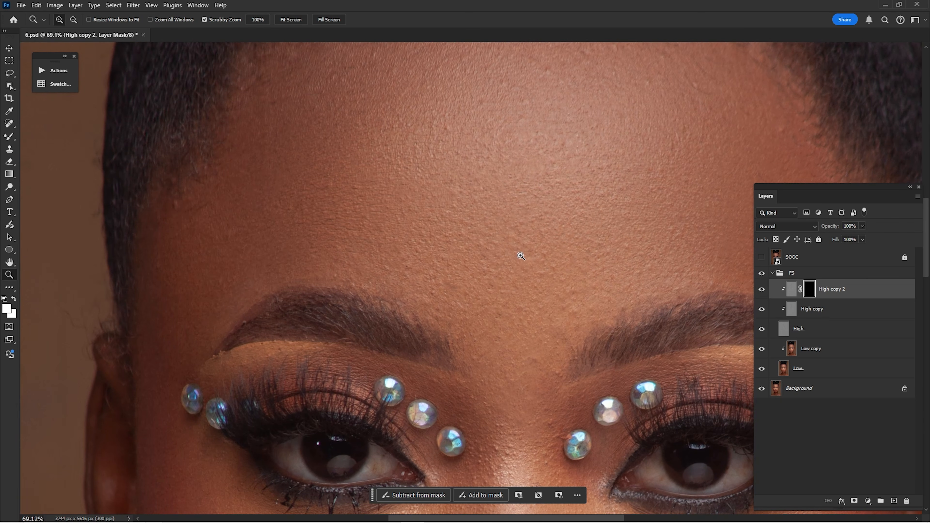
Step: Paint white on the High copy 2 mask across the middle of the forehead with a soft 500 px brush
key("b")
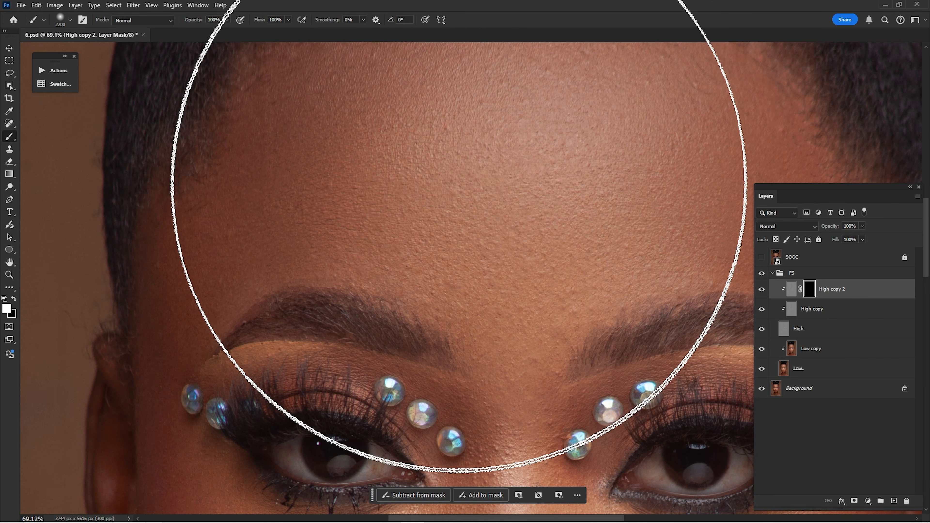
key("bracketleft")
key("bracketleft")
key("bracketleft")
key("bracketleft")
key("bracketleft")
key("bracketleft")
key("bracketleft")
key("bracketleft")
key("bracketleft")
key("bracketleft")
key("bracketleft")
key("bracketleft")
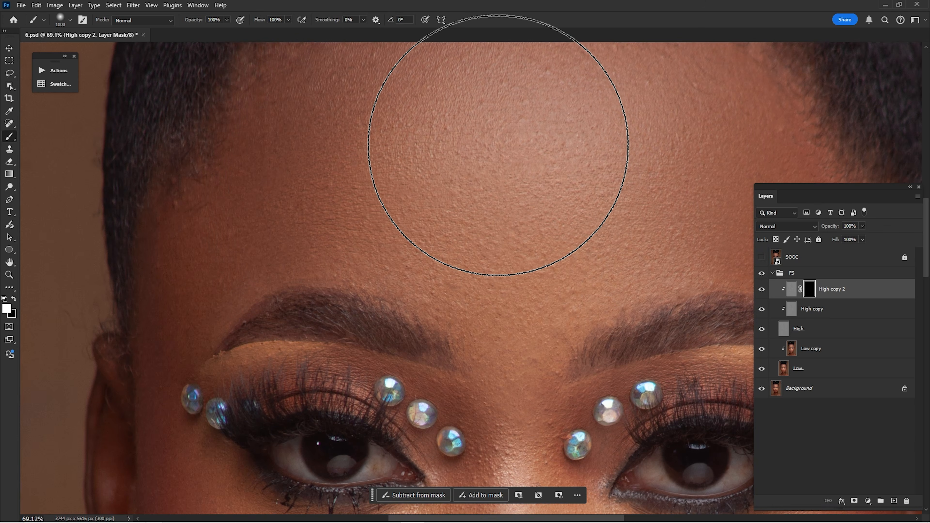
right_click(519, 229)
left_click(621, 13)
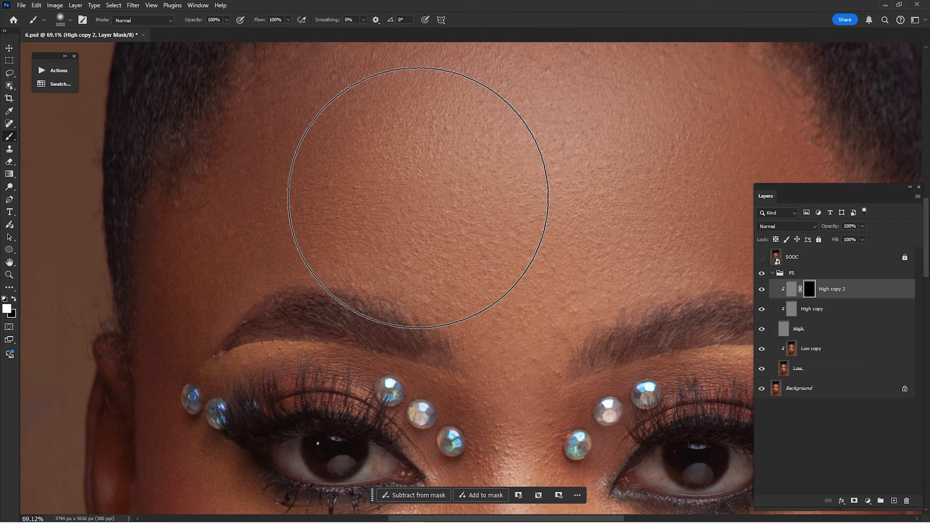
key("bracketleft")
key("bracketleft")
key("bracketleft")
key("bracketleft")
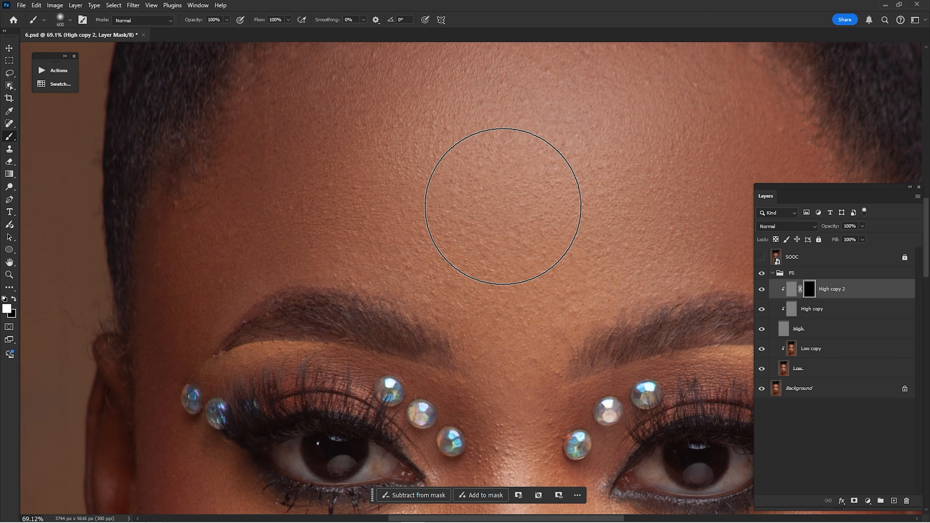
key("bracketleft")
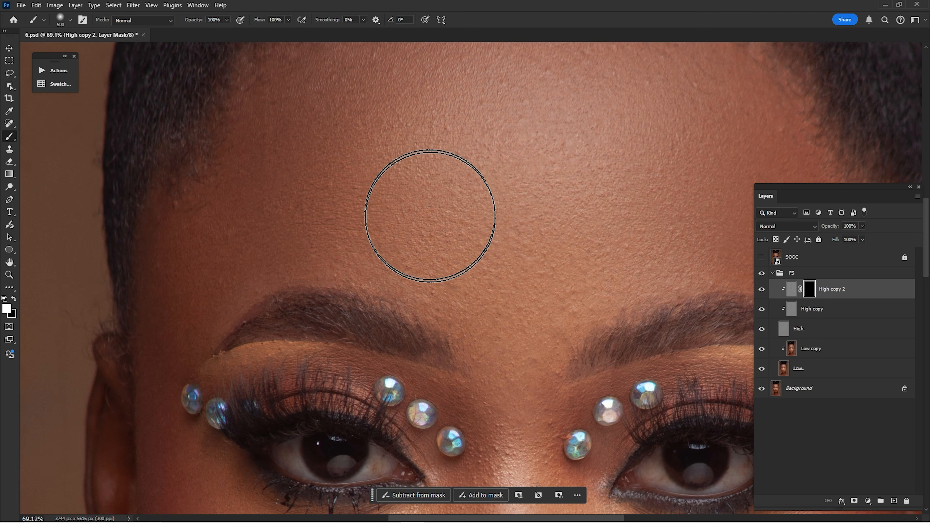
mouse_move(430, 216)
left_mouse_down()
mouse_move(546, 263)
mouse_move(563, 250)
left_mouse_up()
Step: Paint the grain in along the area between the brows, the nose and the left cheek with smaller brush sizes
key("bracketleft")
key("space")
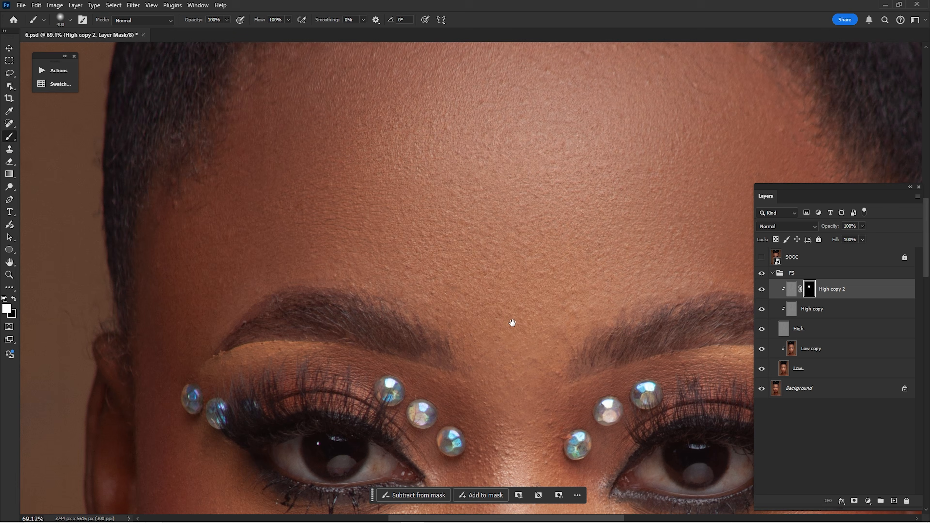
left_click_drag(513, 323, 524, 60)
key("bracketleft")
left_click_drag(528, 154, 542, 131)
key("space")
left_click_drag(440, 293, 531, 140)
mouse_move(468, 170)
left_mouse_down()
mouse_move(355, 212)
mouse_move(430, 226)
left_mouse_up()
key("bracketright")
key("bracketright")
key("space")
left_click_drag(565, 178, 429, 269)
key("bracketleft")
key("bracketleft")
Step: Paint white on the mask over the right cheek with a 400 px brush
key("space")
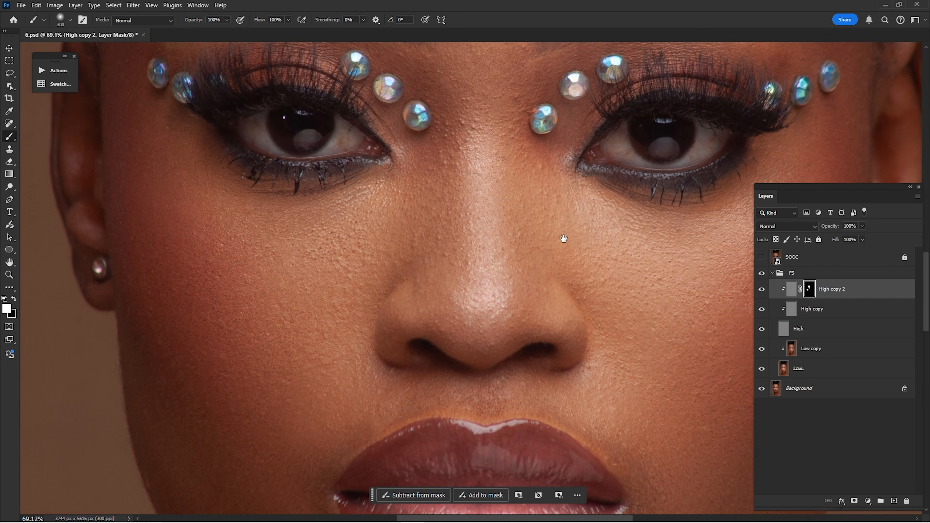
left_click_drag(564, 239, 394, 223)
key("bracketright")
left_click_drag(425, 240, 562, 283)
key("space")
mouse_move(516, 262)
left_mouse_down()
mouse_move(550, 183)
mouse_move(553, 142)
left_mouse_up()
Step: Touch up the mask on the cheeks beside the nose with 300 px and 250 px brushes
key("space")
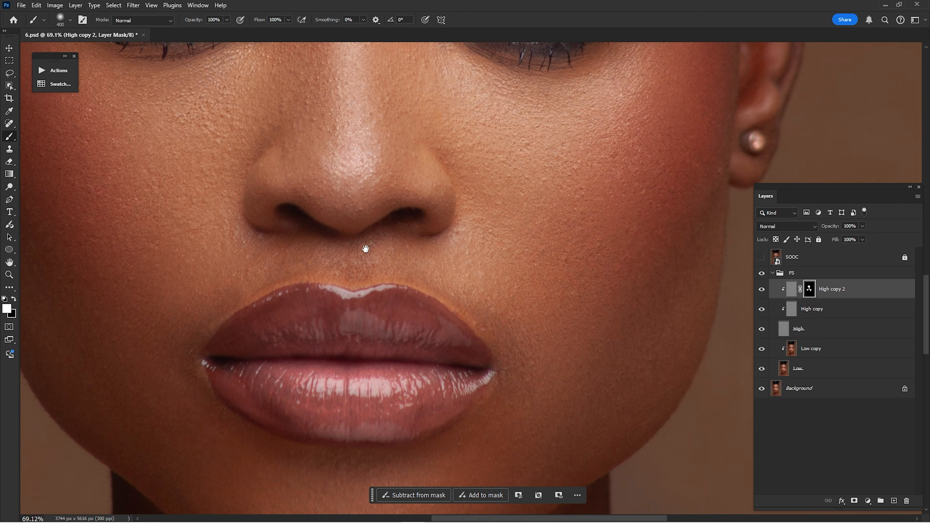
left_click_drag(366, 249, 717, 277)
key("bracketleft")
key("space")
left_click_drag(537, 167, 468, 327)
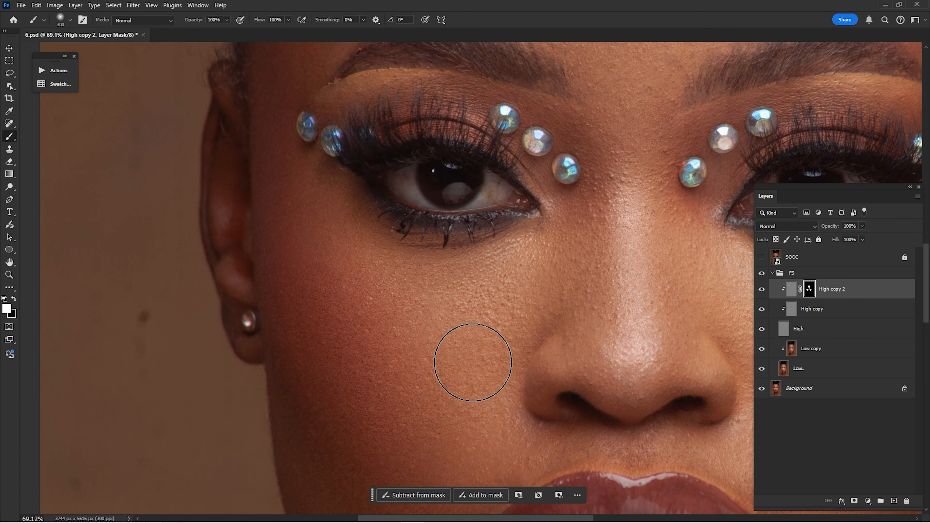
key("bracketleft")
key("space")
left_click_drag(571, 259, 474, 319)
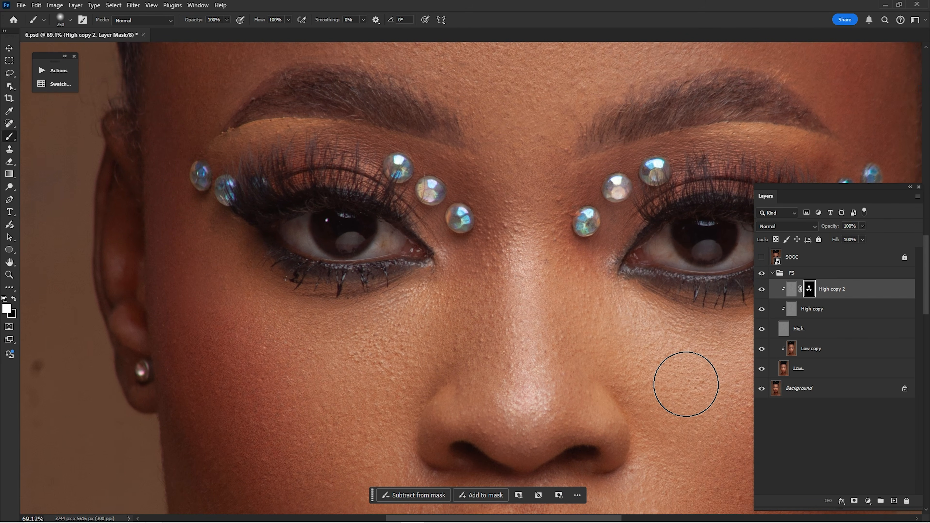
key("space")
left_click_drag(645, 338, 481, 282)
Step: Extend the white area of the mask over more of the forehead with a 500 px brush
key("space")
left_click_drag(571, 215, 699, 505)
key("bracketright")
key("bracketright")
key("bracketright")
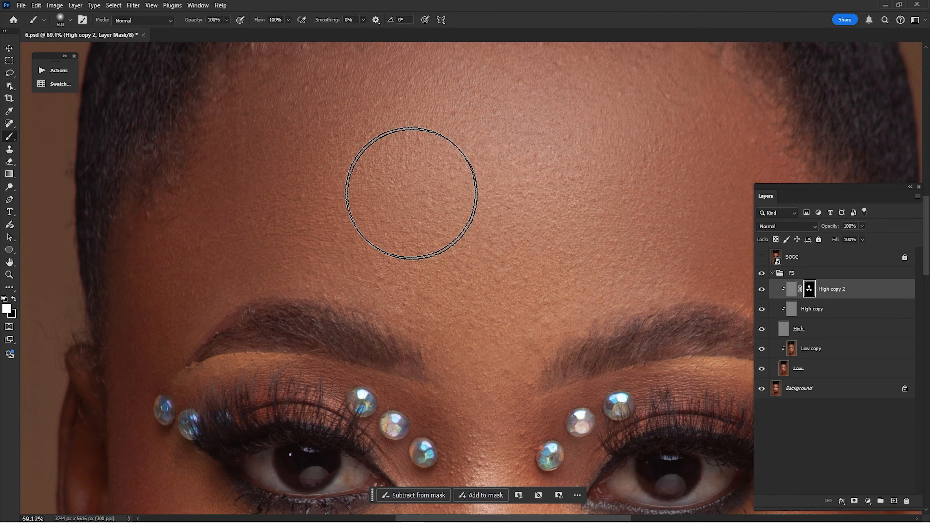
key("space")
mouse_move(380, 168)
left_mouse_down()
mouse_move(449, 244)
mouse_move(565, 199)
left_mouse_up()
key("space")
mouse_move(621, 296)
left_mouse_down()
mouse_move(493, 251)
mouse_move(463, 208)
mouse_move(676, 221)
left_mouse_up()
Step: Compare the forehead texture up close with the masked High copy 2 layer hidden and shown
key("ctrl+space")
left_click(762, 290)
left_click(762, 290)
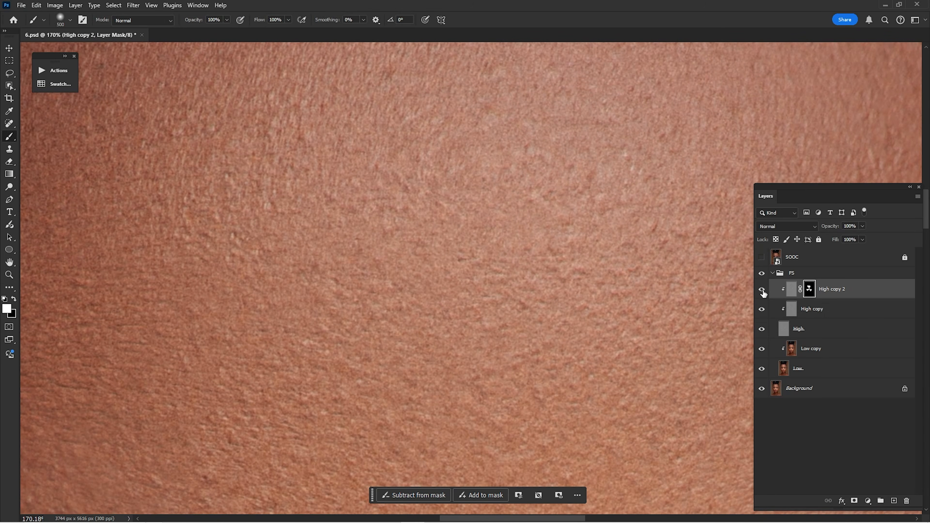
left_click(762, 289)
left_click(763, 290)
key("ctrl+0")
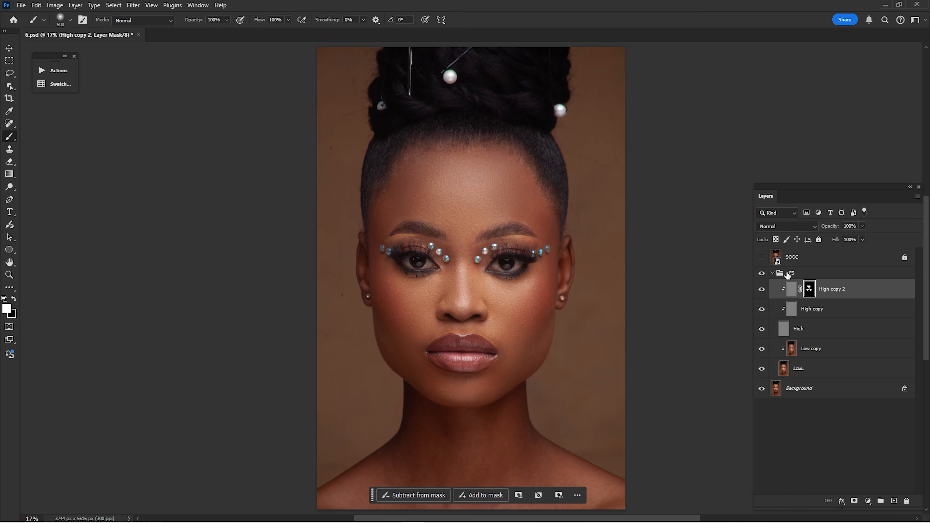
Step: Check the grain on the forehead and set the High copy 2 layer's opacity to 45%
key("ctrl+space")
left_click_drag(457, 190, 571, 245)
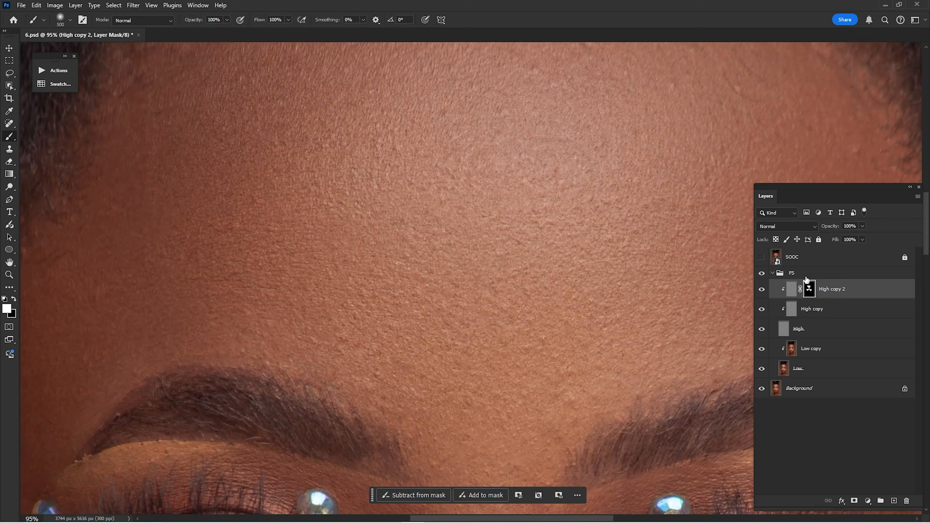
left_click(762, 290)
left_click(762, 289)
type("45")
key("Return")
key("ctrl+0")
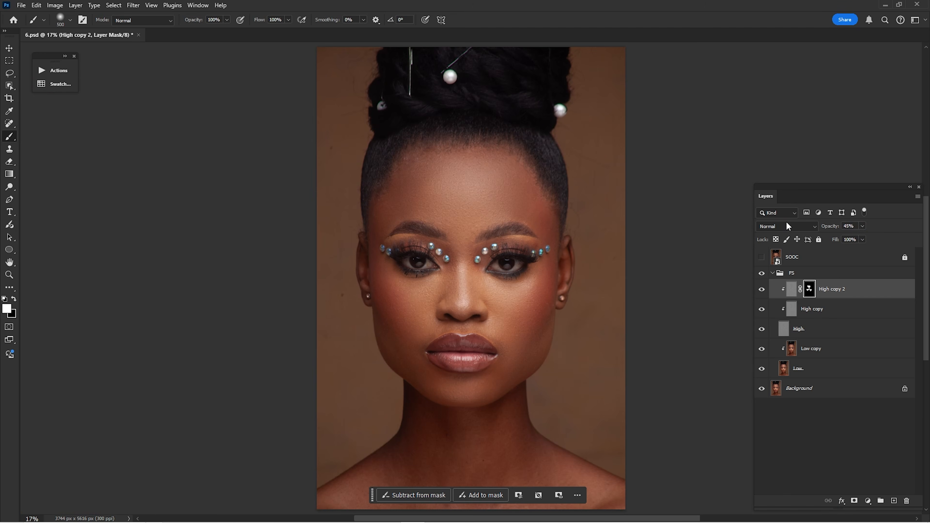
Step: Collapse the FS group and compare the retouched portrait with the original by toggling layer visibility
left_click(762, 273)
left_click(772, 273)
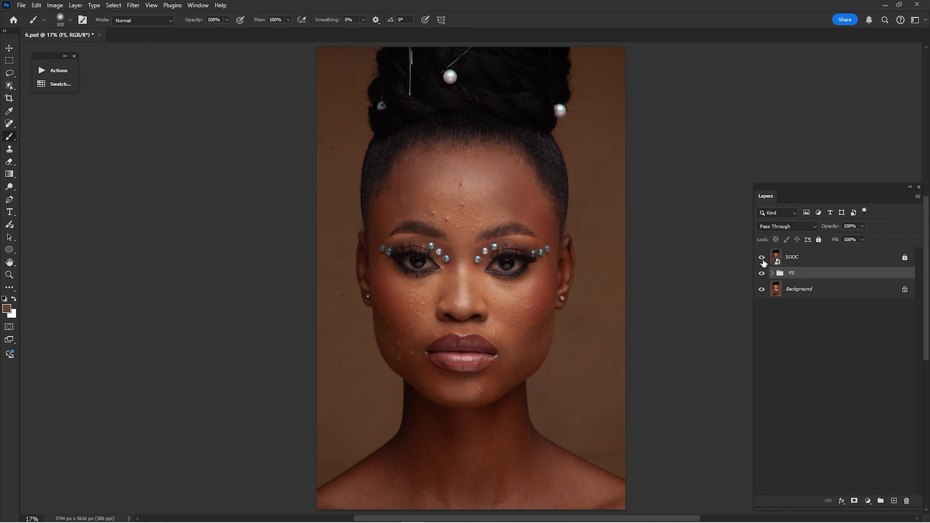
left_click(762, 273)
left_click(762, 274)
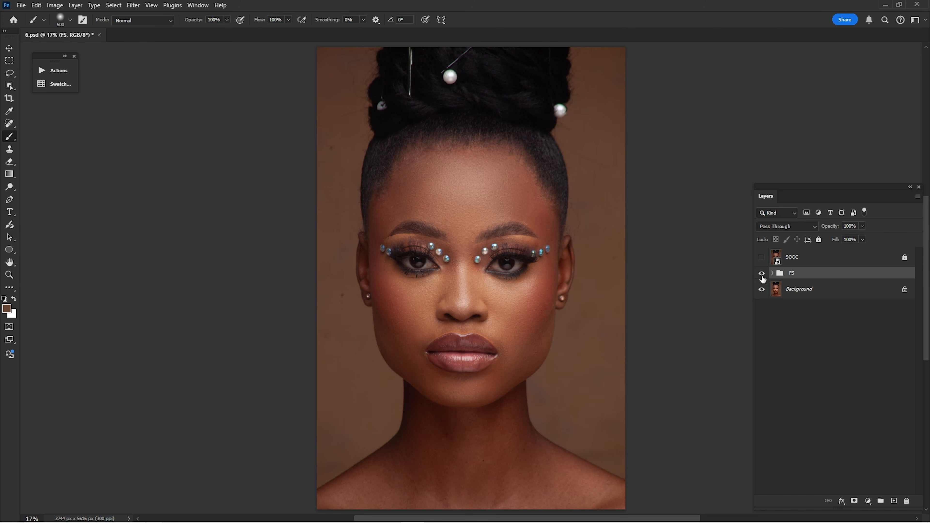
left_click(762, 274)
left_click(761, 274)
Step: Duplicate the Background layer beneath the FS group
left_click(802, 291)
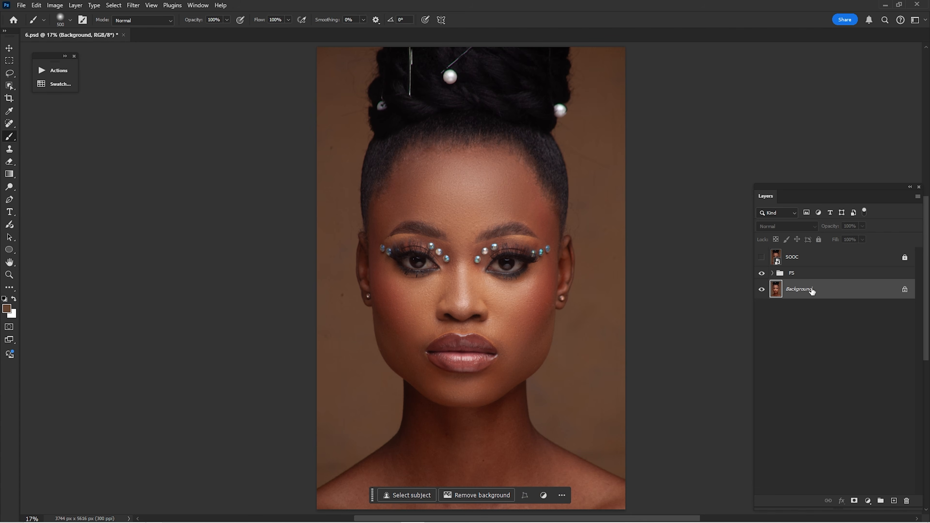
left_click_drag(812, 293, 894, 500)
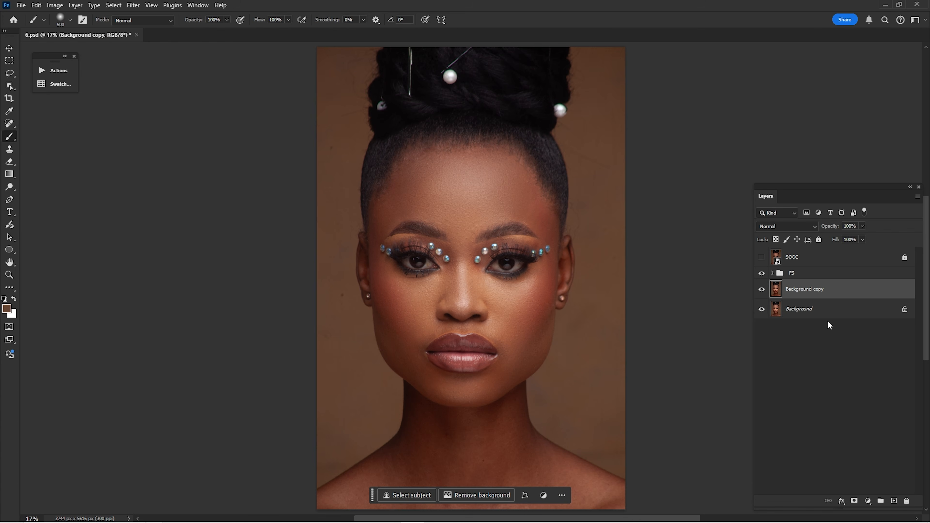
Step: Remove the background from the Background copy layer and check the cut-out subject by toggling layer visibility
left_click(471, 496)
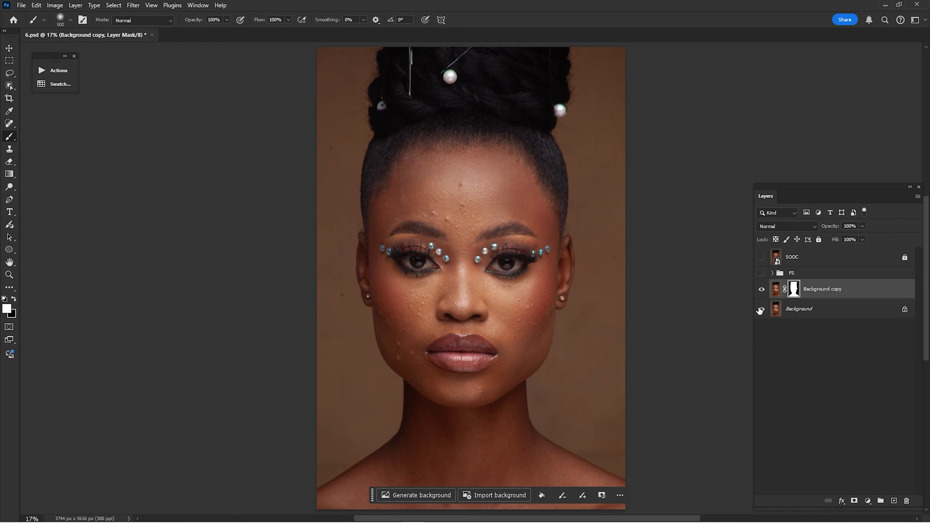
left_click(762, 289, "alt")
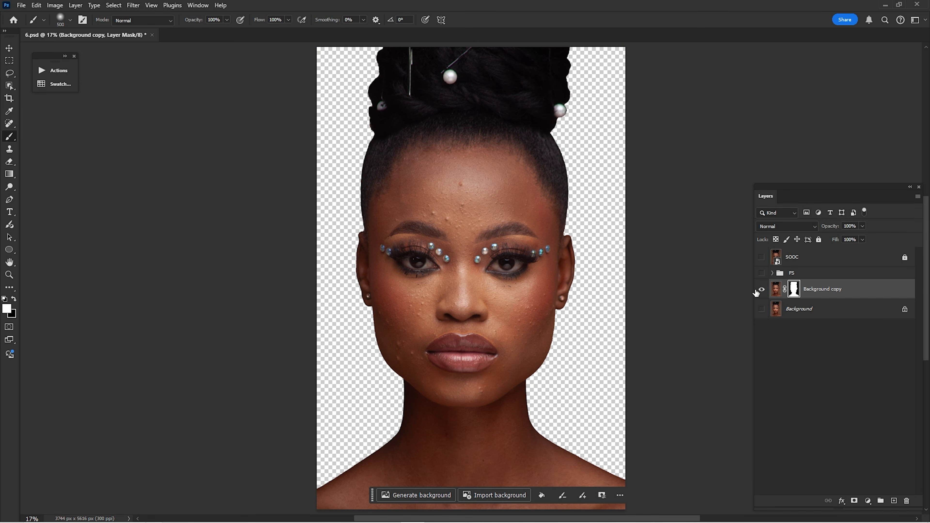
left_click(762, 289)
left_click(761, 308)
left_click(762, 289)
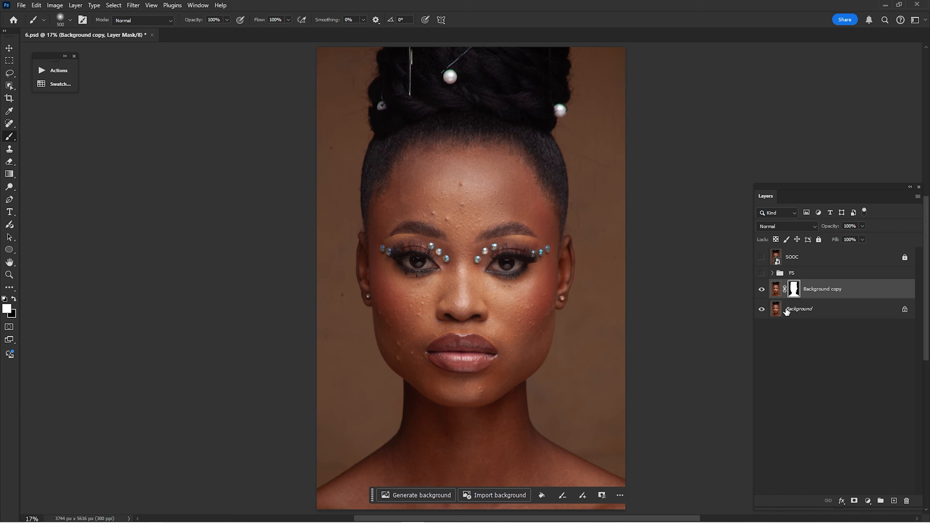
Step: Add a Solid Color fill layer in brown 604636 directly above the Background layer
left_click(822, 311)
left_click(868, 502)
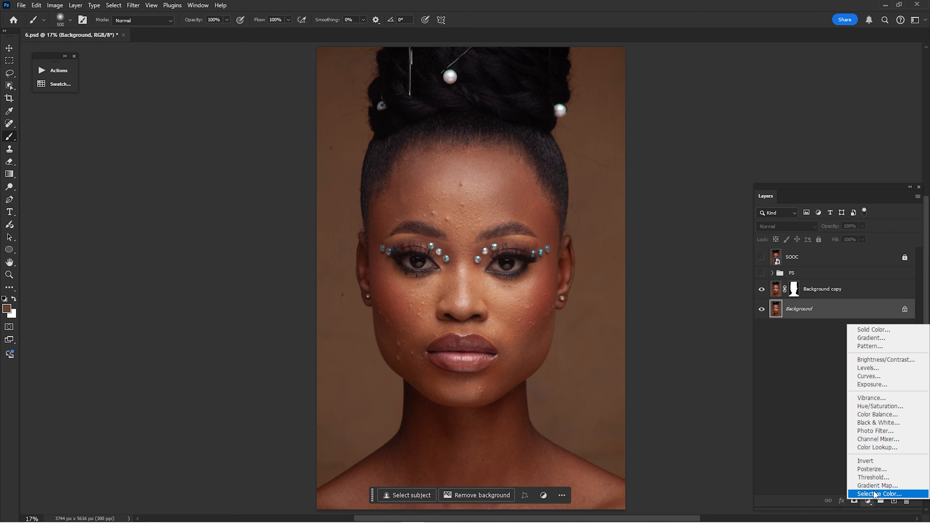
left_click(875, 330)
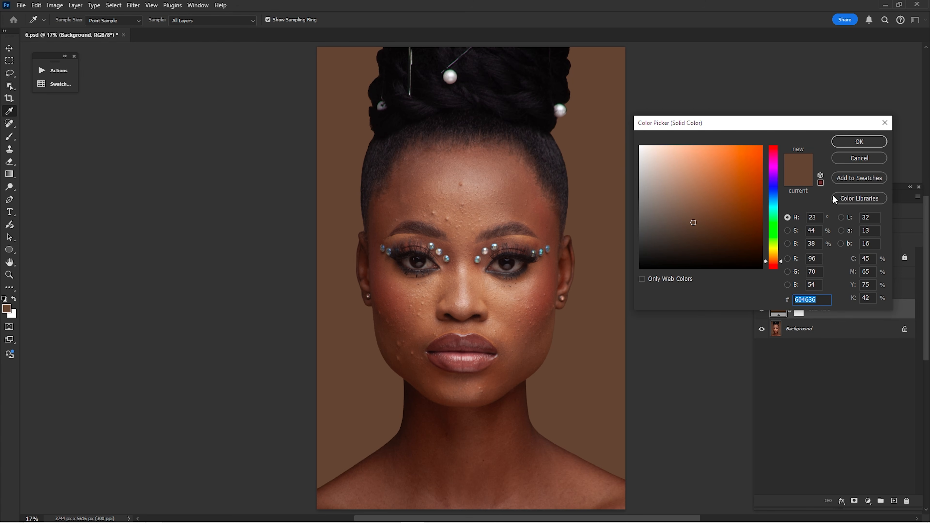
left_click(853, 140)
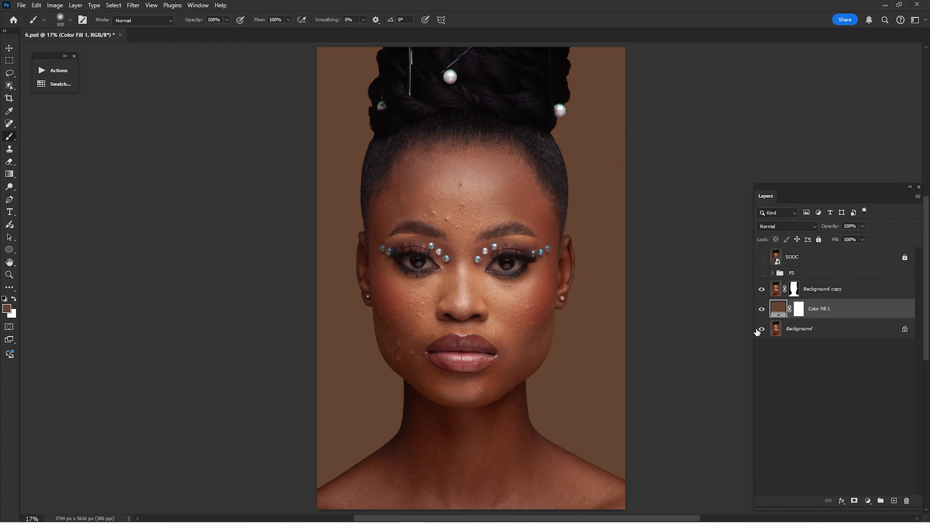
Step: Compare the original backdrop with the plain brown fill by toggling the Color Fill 1 layer
left_click(762, 310)
left_click(762, 310)
left_click(762, 311)
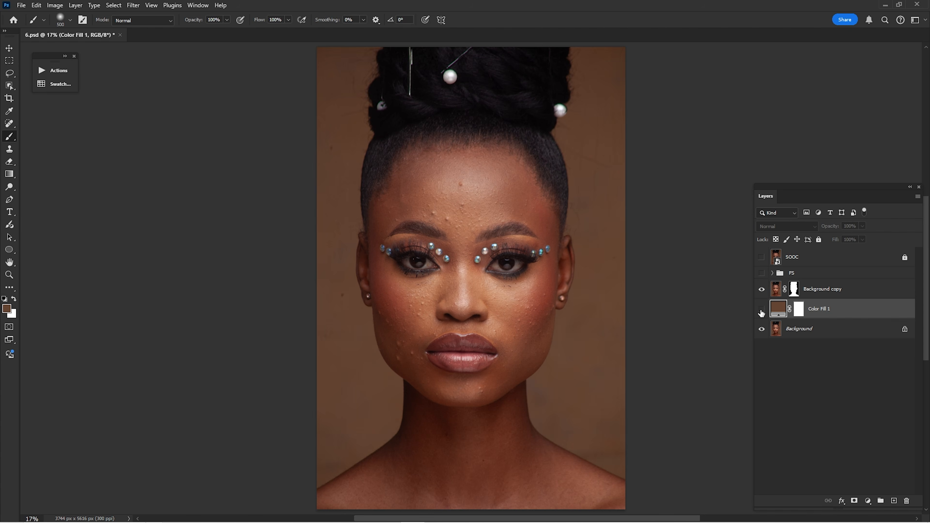
left_click(761, 310)
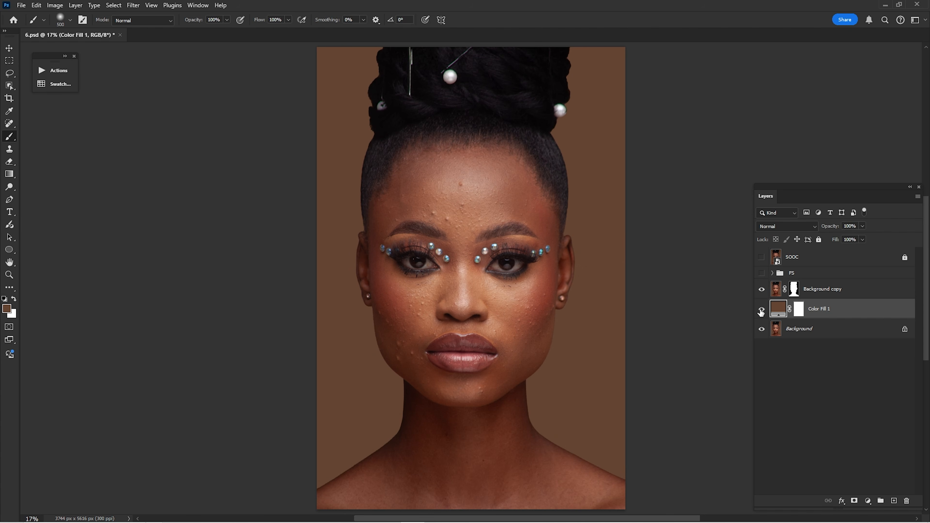
left_click(762, 310)
left_click(762, 310)
Step: Delete the Background copy and Color Fill 1 layers and show the FS group again
left_click(808, 295)
key("Delete")
key("Delete")
left_click(762, 273)
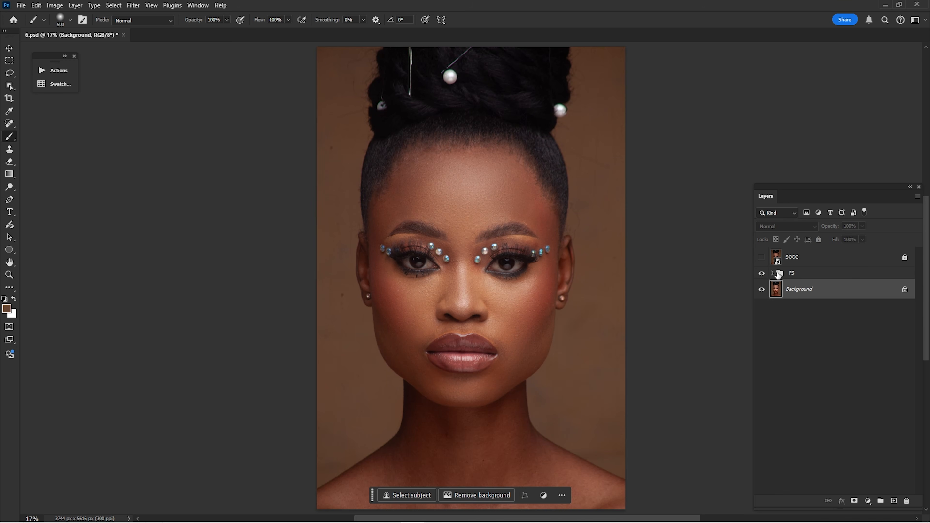
Step: Compare the retouched portrait with the original by toggling the FS group and the SOOC layer
left_click(806, 270)
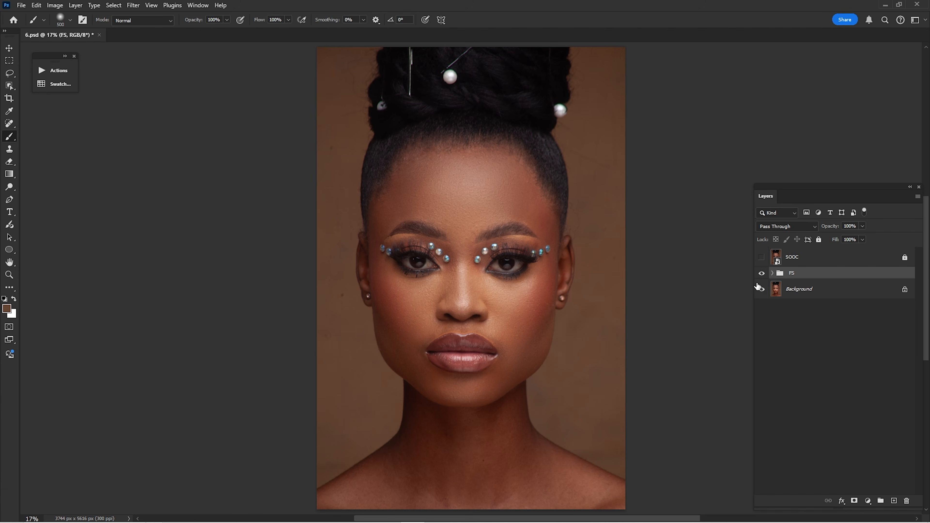
left_click(761, 272)
left_click(762, 271)
left_click(762, 272)
left_click(762, 272)
left_click(762, 257)
left_click(762, 258)
left_click(762, 257)
left_click(762, 257)
Step: Merge the FS group into a single layer and compare it with the Background layer
right_click(799, 274)
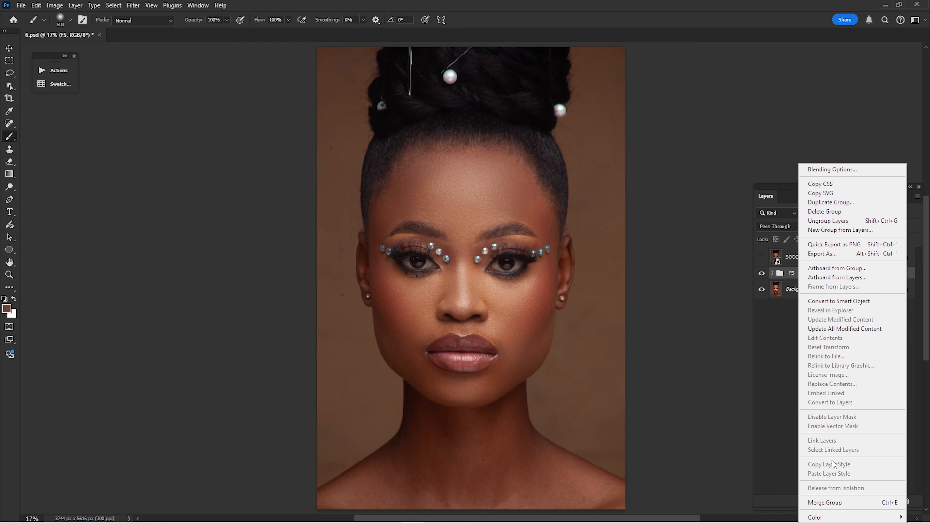
left_click(840, 506)
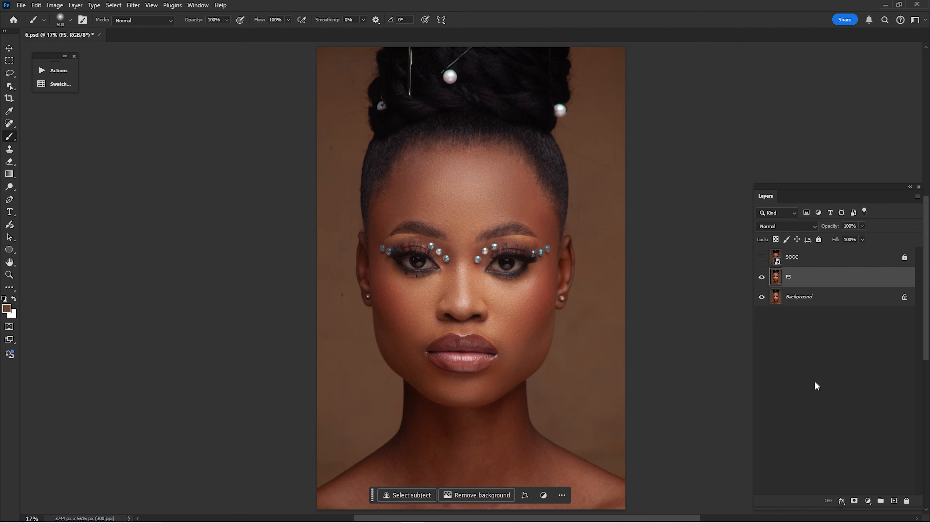
left_click(762, 279)
left_click(762, 279)
left_click(762, 279)
left_click(762, 279)
Step: Duplicate the merged FS layer, remove the duplicate's background with a mask, and check the layers beneath it
left_click_drag(839, 286, 895, 500)
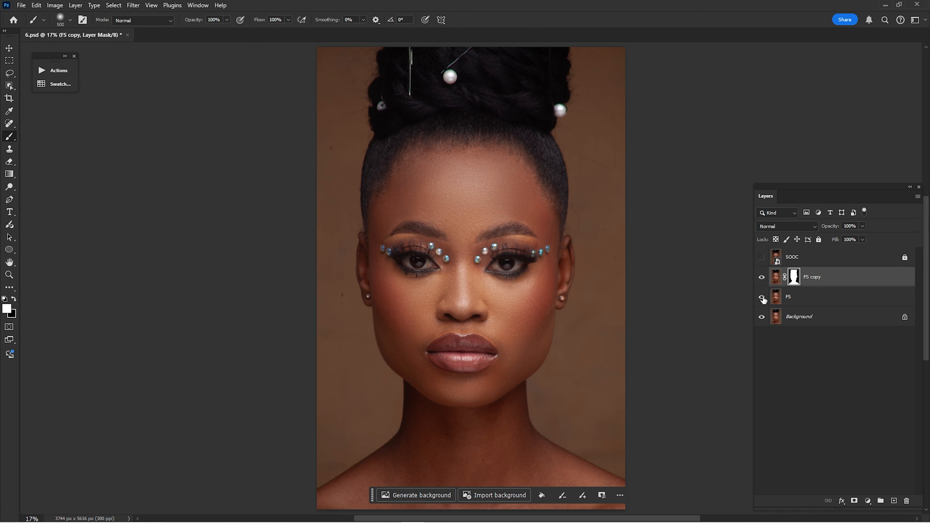
left_click_drag(762, 298, 762, 314)
left_click(762, 314)
Step: Paint over the whole backdrop on the FS layer in plain brown with a soft 1700 px brush
left_click(785, 299)
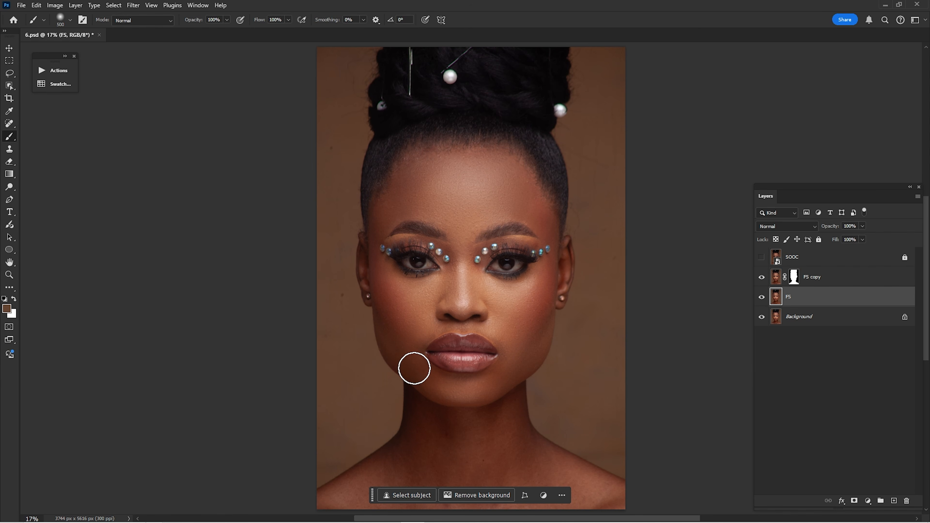
key("i")
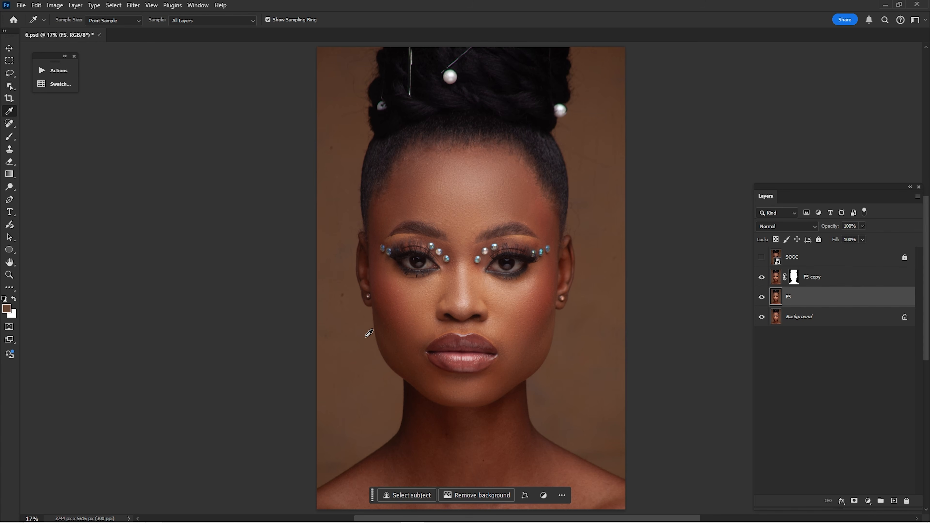
key("b")
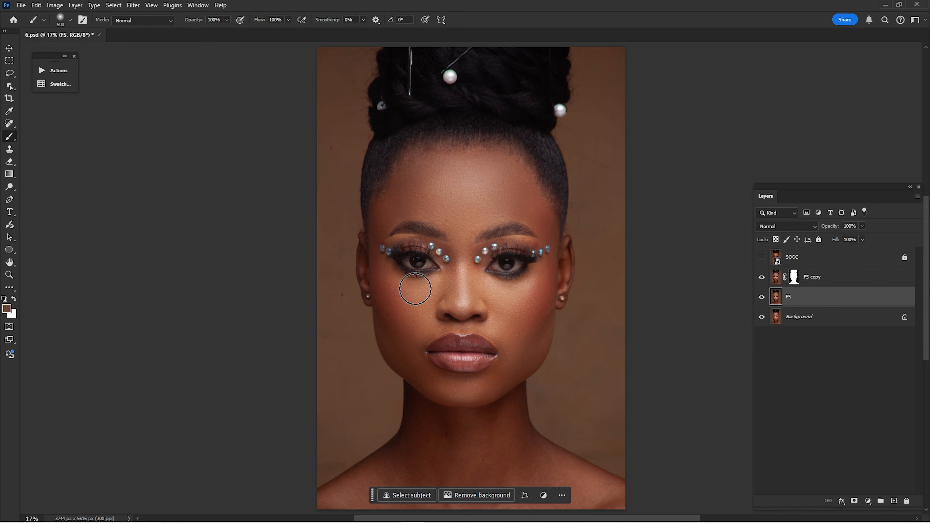
key("bracketright")
key("bracketright")
key("bracketright")
key("bracketright")
key("bracketright")
key("bracketright")
key("bracketright")
key("bracketright")
key("bracketright")
key("bracketright")
key("bracketright")
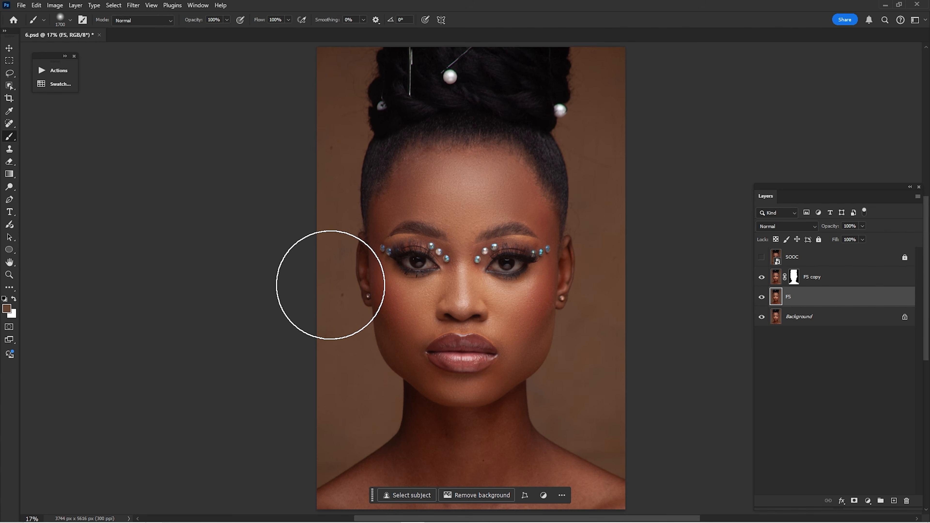
scroll(350, 314, "up", 5)
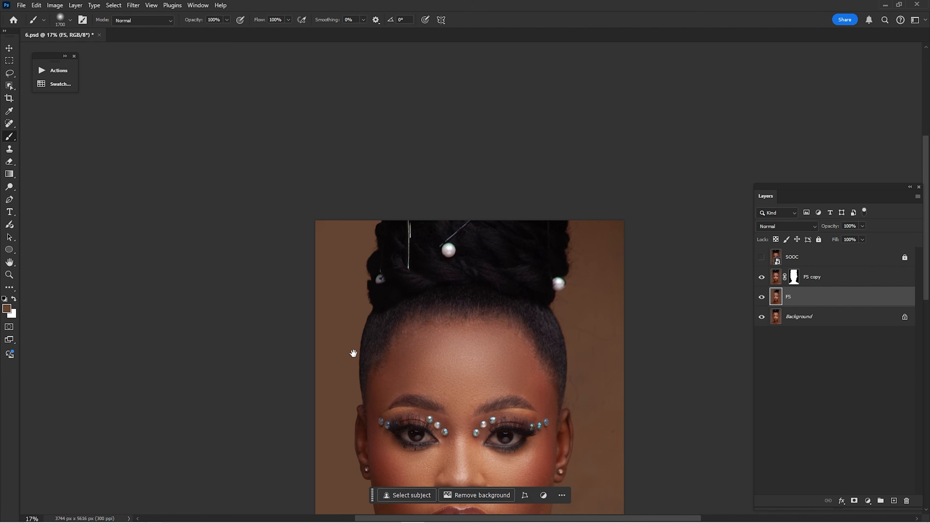
scroll(344, 330, "down", 6)
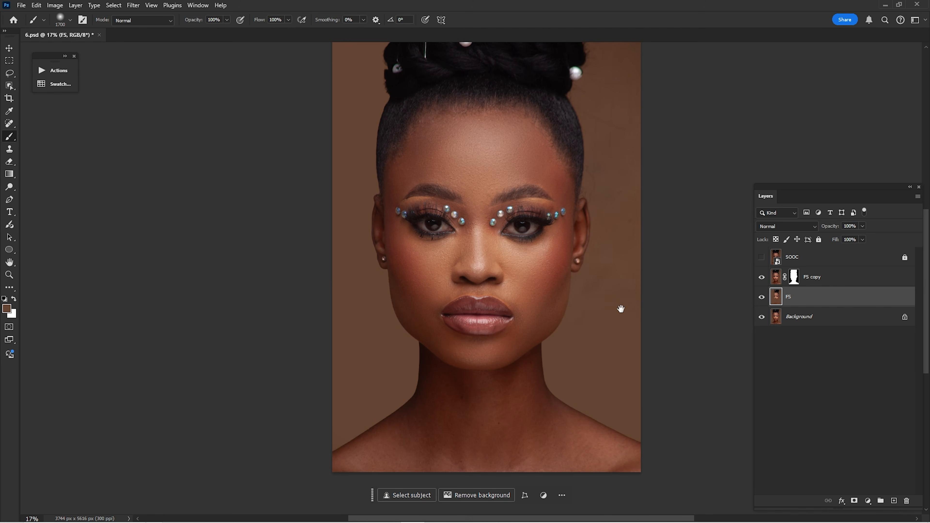
scroll(619, 308, "up", 3)
scroll(568, 215, "down", 3)
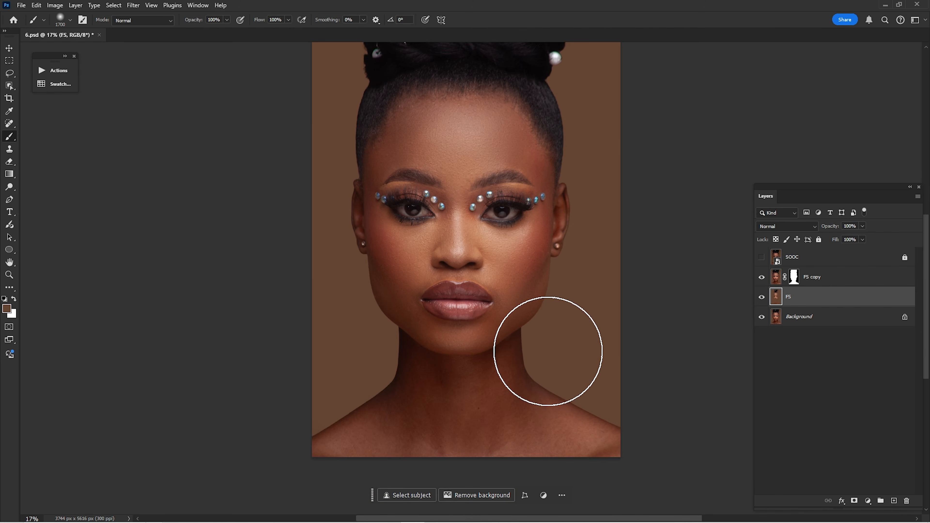
scroll(619, 346, "up", 3)
scroll(364, 224, "down", 3)
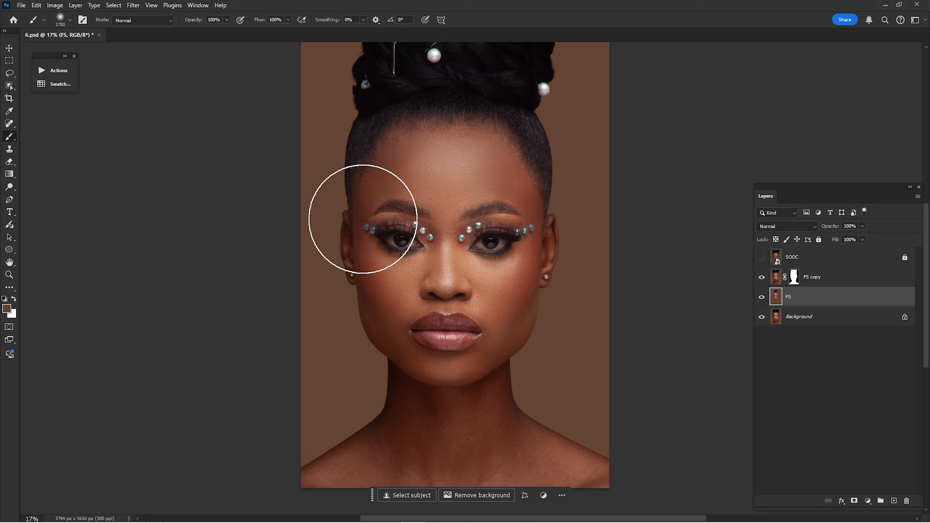
scroll(401, 274, "up", 1)
Step: Compare the backdrop with the FS layer hidden and shown, in full view and up close at the temple's hair edge
left_click(762, 297)
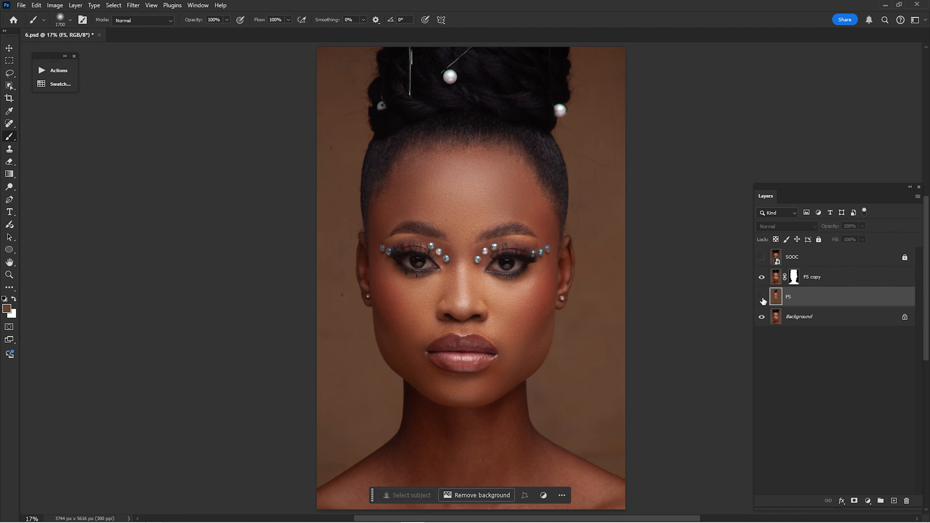
left_click(762, 298)
left_click(762, 298)
left_click(762, 297)
left_click(764, 298)
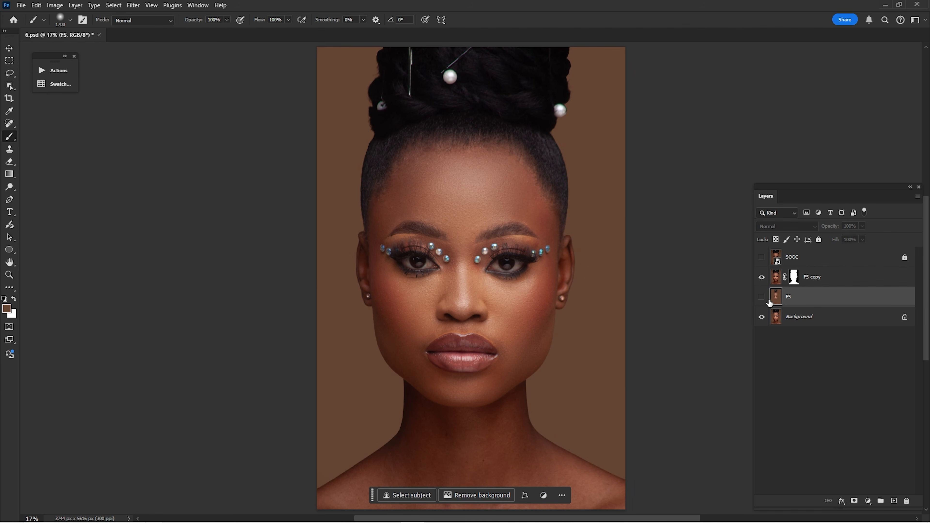
left_click(762, 298)
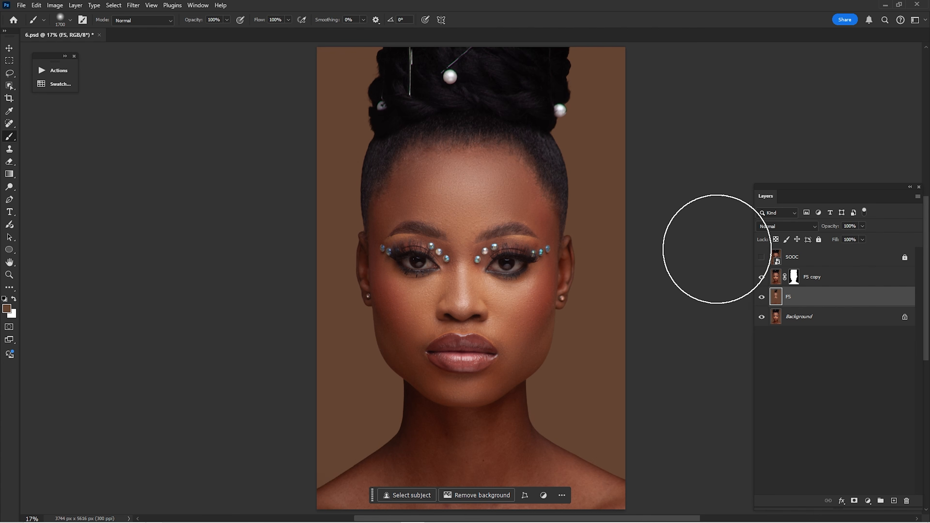
key("z")
left_click_drag(576, 197, 571, 218)
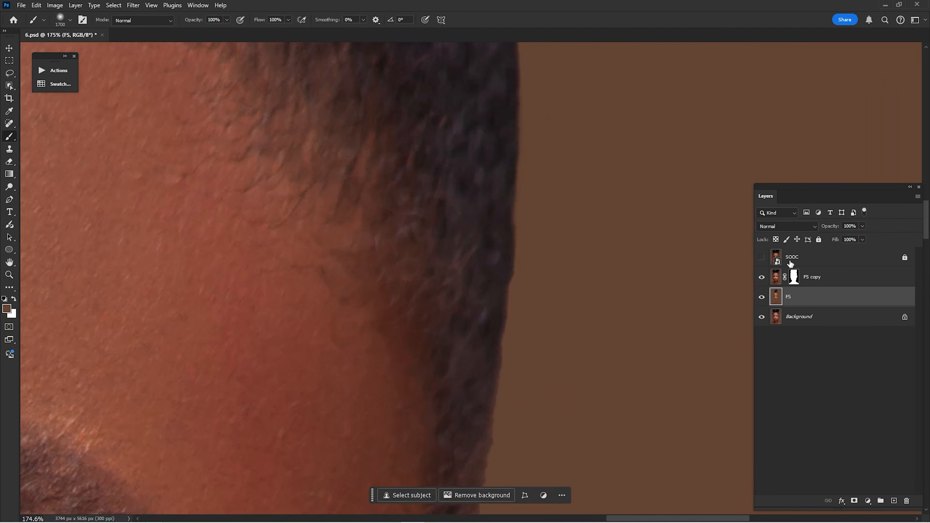
key("b")
left_click(762, 298)
left_click(763, 298)
Step: Soften the FS copy layer mask's edge along the hair on the image's right side using the Blur tool at 100% strength
left_click(795, 278)
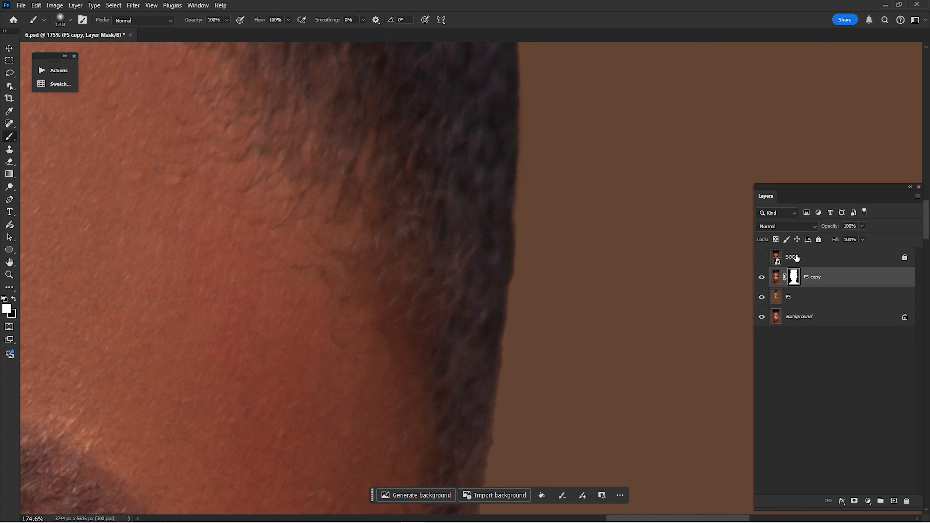
scroll(550, 239, "down", 2)
right_click(12, 138)
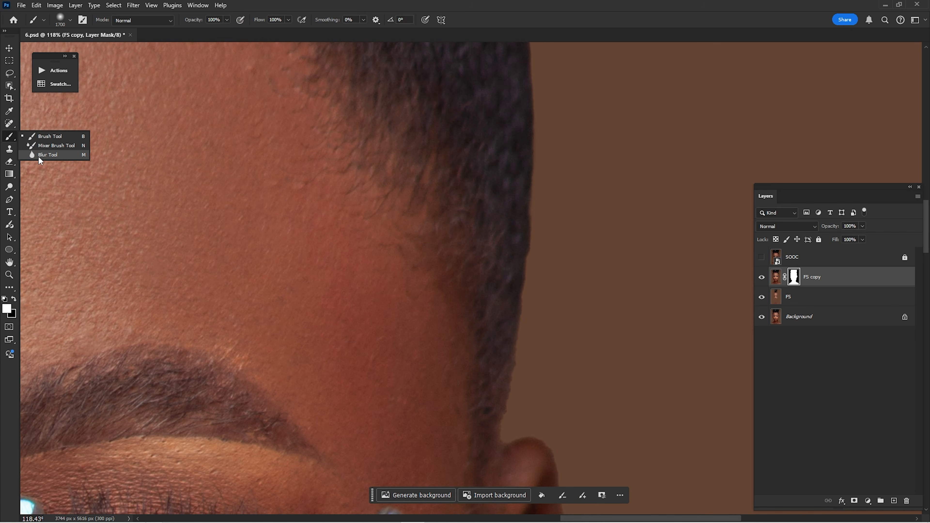
left_click(40, 155)
key("bracketright")
key("bracketright")
key("bracketright")
key("bracketright")
key("bracketright")
key("bracketright")
key("bracketright")
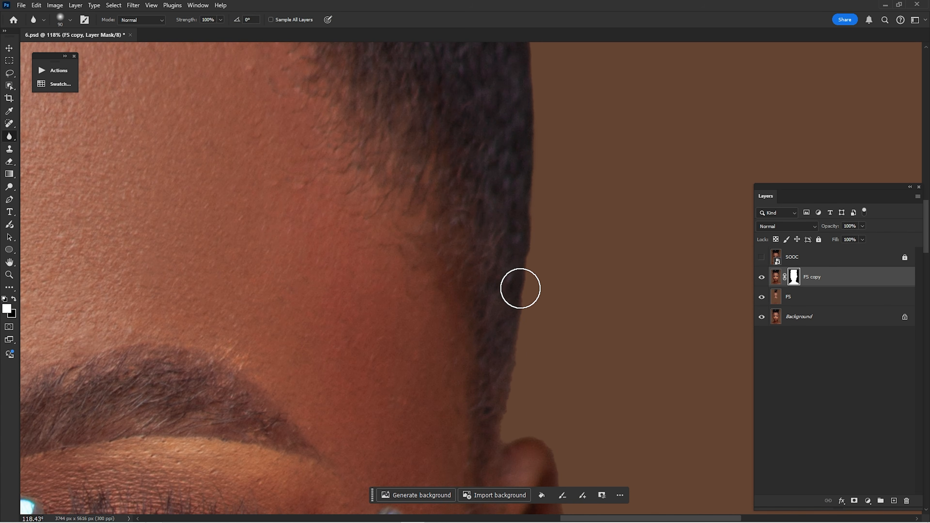
scroll(536, 175, "up", 10)
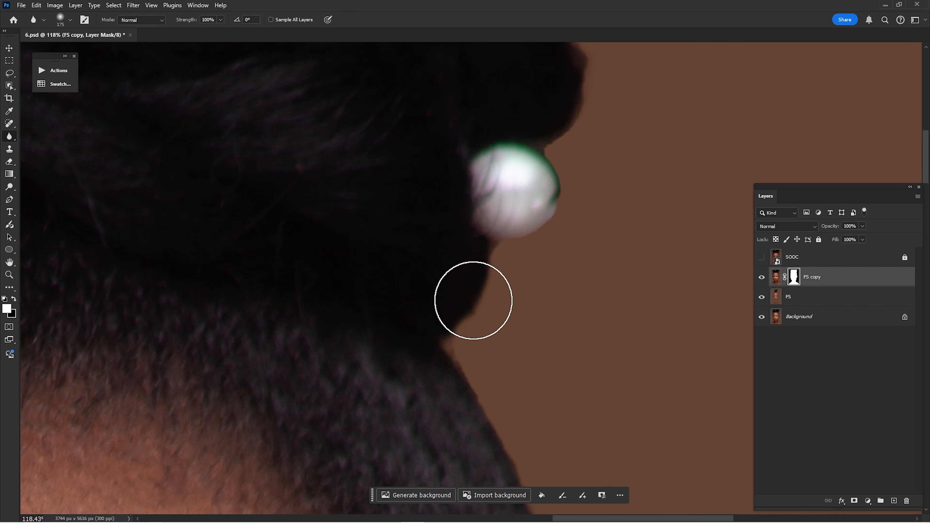
Step: Blur the FS copy mask's edge around the upper hair bun with a 250 px brush
scroll(530, 305, "up", 5)
key("bracketright")
key("bracketright")
left_click_drag(541, 270, 523, 465)
left_click_drag(175, 234, 407, 219)
left_click_drag(196, 172, 692, 216)
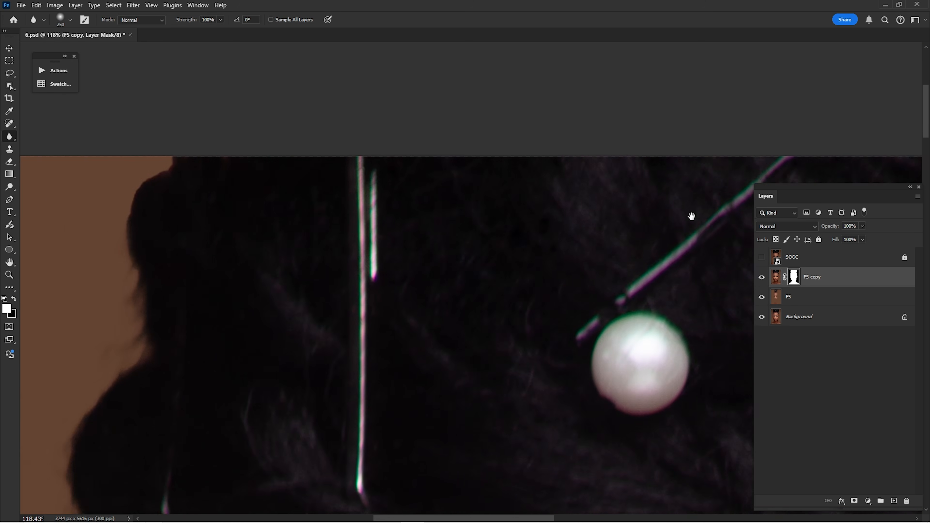
Step: Blur the FS copy mask's edge down the image's left side, from the hair bun to the top of the ear
left_click_drag(231, 227, 567, 175)
left_click_drag(423, 403, 442, 184)
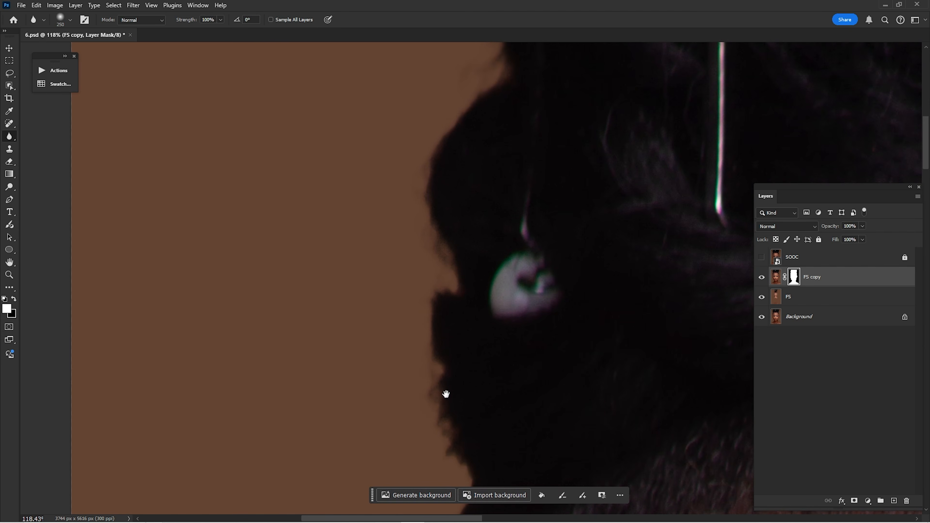
left_click_drag(447, 392, 446, 162)
left_click_drag(426, 336, 456, 212)
left_click_drag(440, 399, 442, 176)
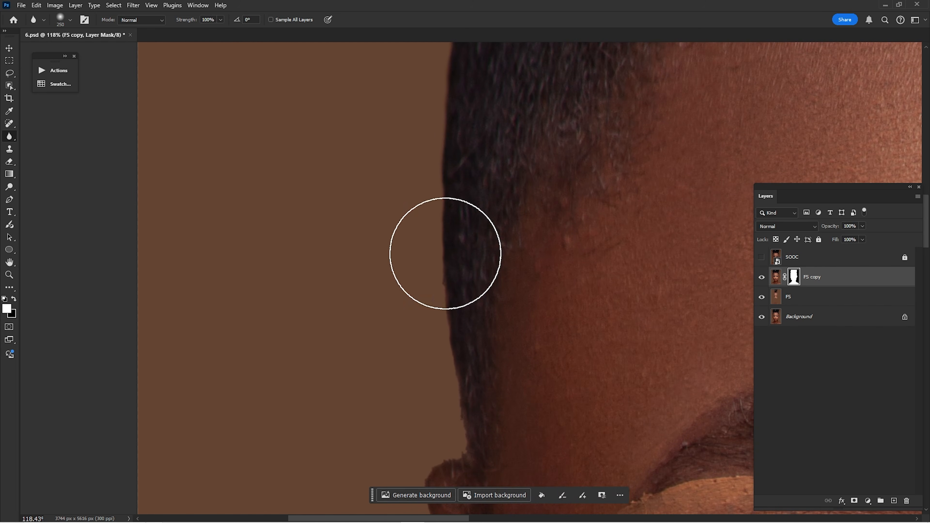
left_click_drag(461, 428, 454, 189)
Step: Compare the ear area with the Background layer alone, and blur the FS copy mask's edge along the ear, earlobe and jaw
left_click(761, 317, "alt")
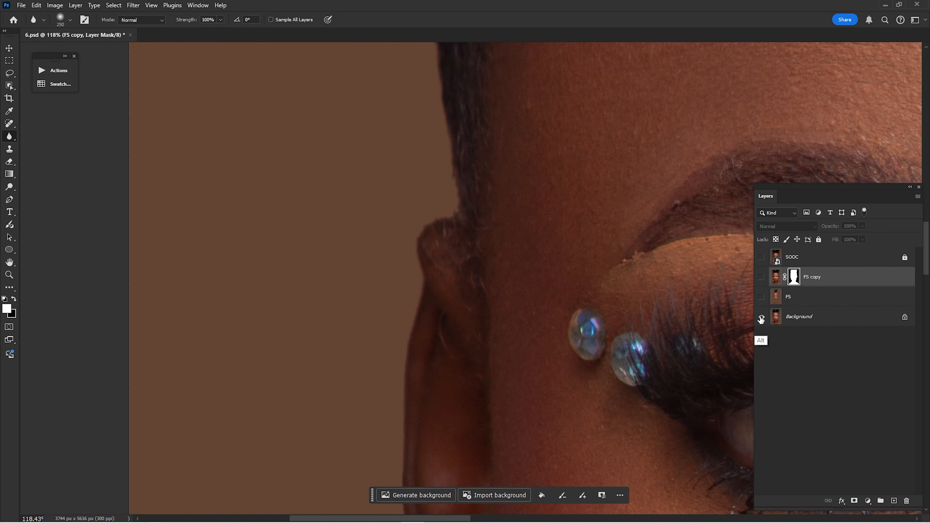
left_click(763, 318, "alt")
left_click_drag(461, 297, 477, 95)
left_click_drag(442, 422, 403, 221)
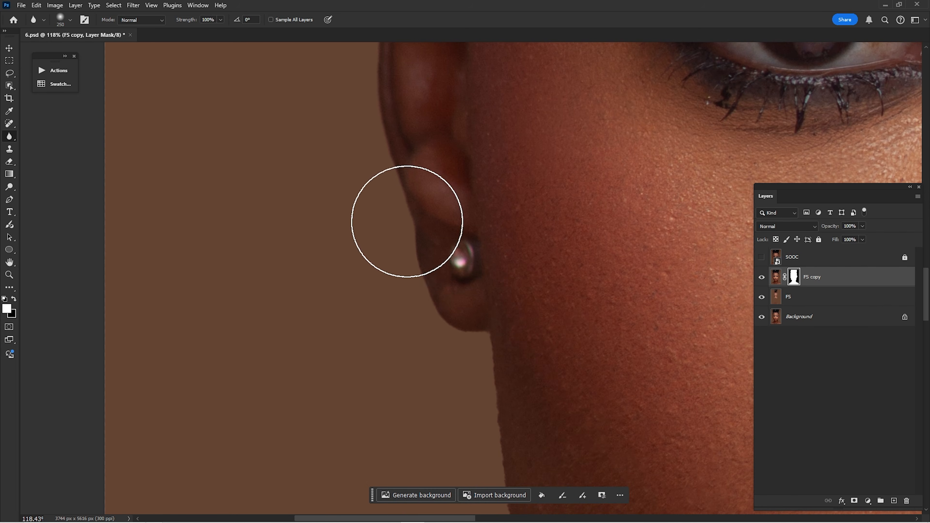
left_click_drag(460, 413, 436, 222)
mouse_move(493, 417)
left_mouse_down()
mouse_move(476, 312)
mouse_move(391, 283)
left_mouse_up()
Step: Blur the FS copy mask's edge down the neck to the shoulder on the image's left side with a 150 px brush
key("bracketleft")
key("bracketleft")
key("bracketleft")
left_click_drag(471, 400, 459, 285)
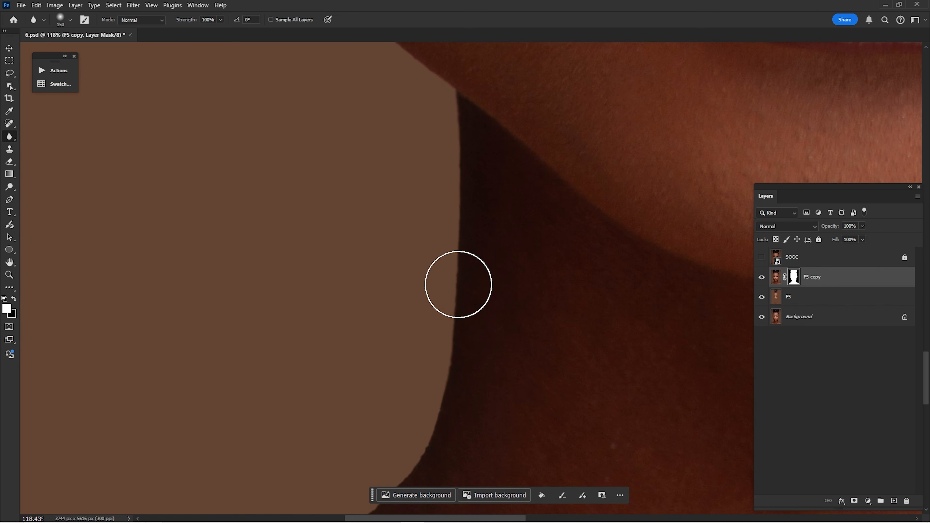
left_click_drag(411, 418, 527, 226)
left_click_drag(401, 384, 587, 230)
mouse_move(415, 337)
left_mouse_down()
mouse_move(571, 229)
mouse_move(403, 301)
left_mouse_up()
Step: Blur the FS copy mask's edge along the shoulder on the image's right side using the Blur tool with a 250 px brush
key("z")
left_click_drag(465, 245, 127, 284)
left_click_drag(664, 270, 729, 270)
left_click_drag(602, 188, 570, 313)
key("b")
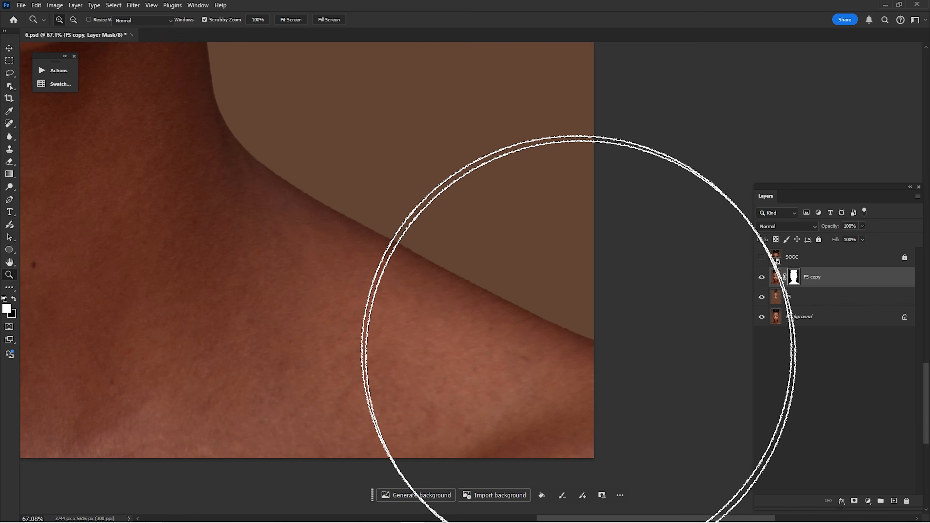
key("m")
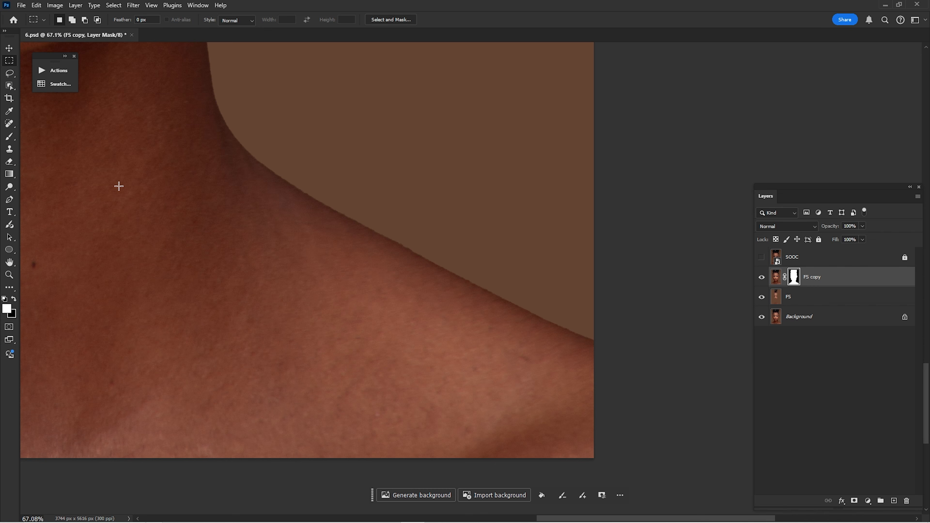
right_click(9, 137)
left_click(37, 136)
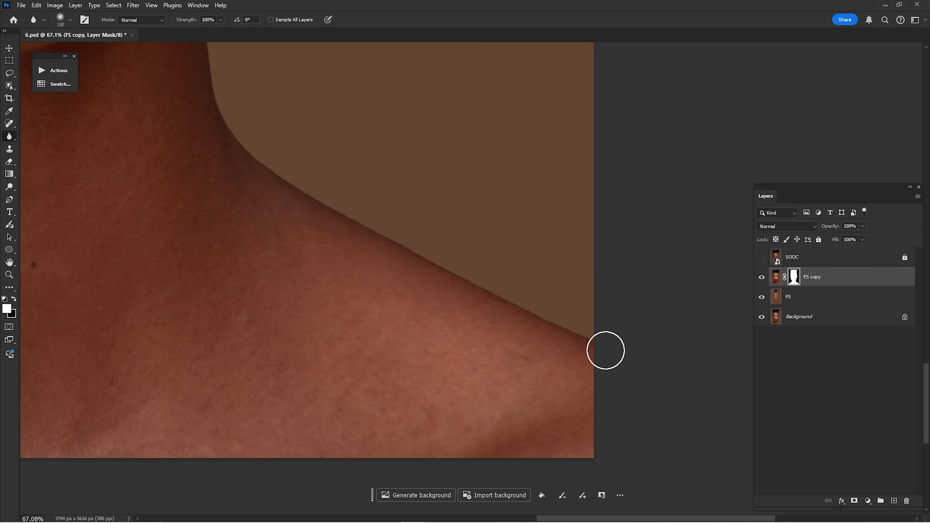
key("bracketright")
key("bracketright")
key("bracketright")
left_click_drag(377, 207, 481, 340)
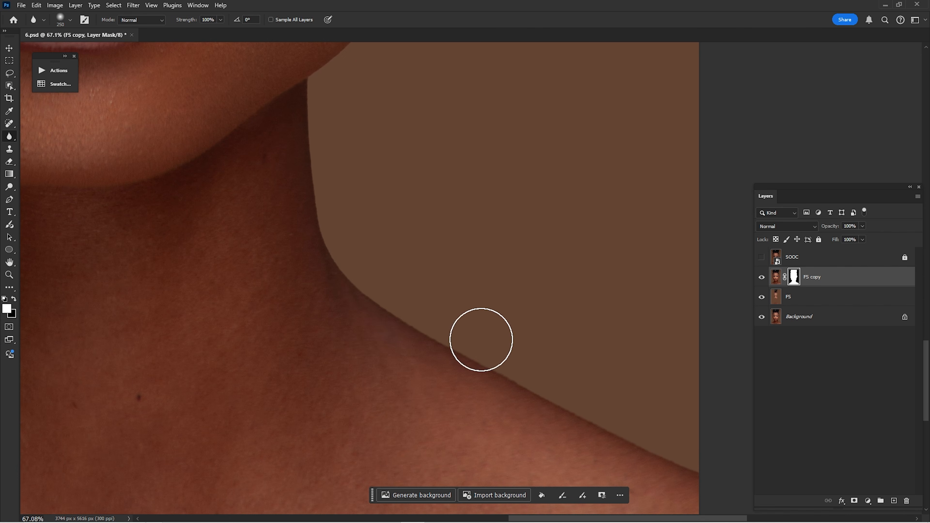
Step: Blur the FS copy mask's edge up the neck, jaw and ear on the image's right side
left_click_drag(331, 204, 370, 383)
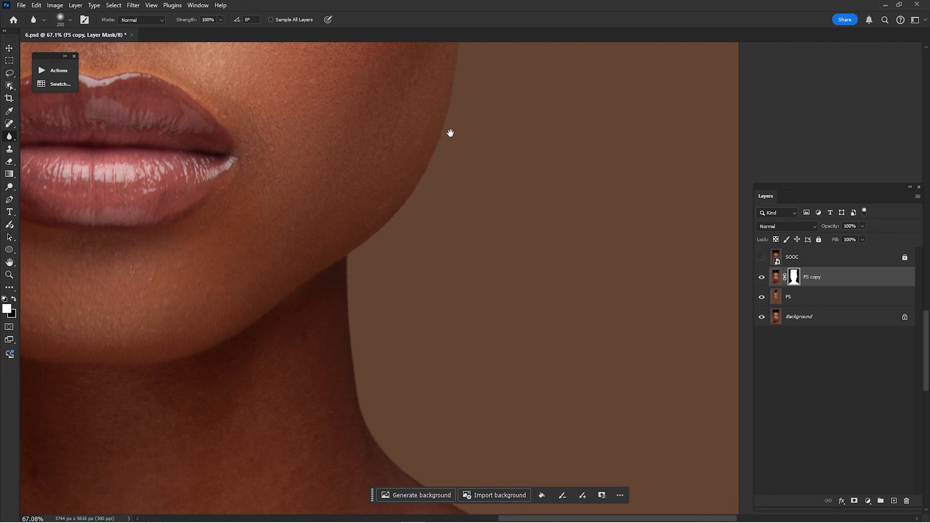
left_click_drag(450, 133, 410, 350)
left_click_drag(474, 149, 433, 352)
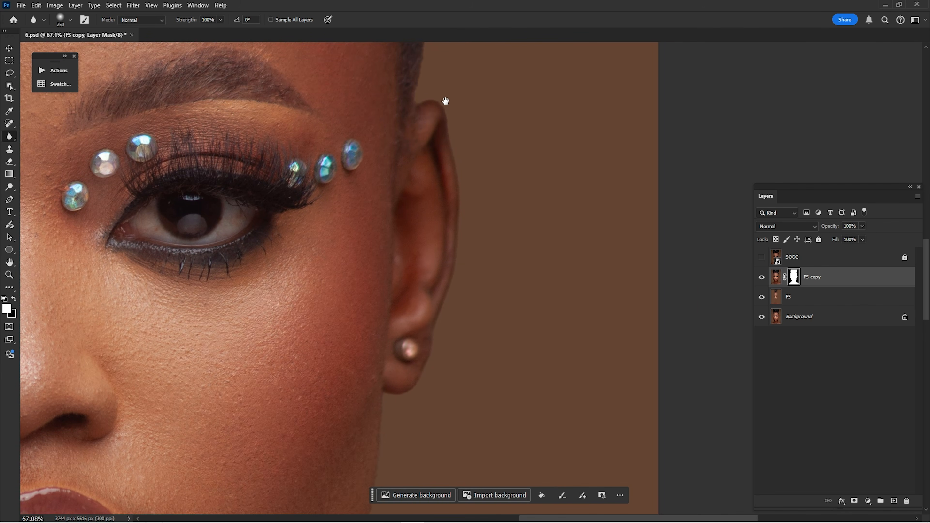
left_click_drag(445, 101, 440, 278)
Step: Compare the whole retouched portrait with the Background layer alone
key("ctrl+0")
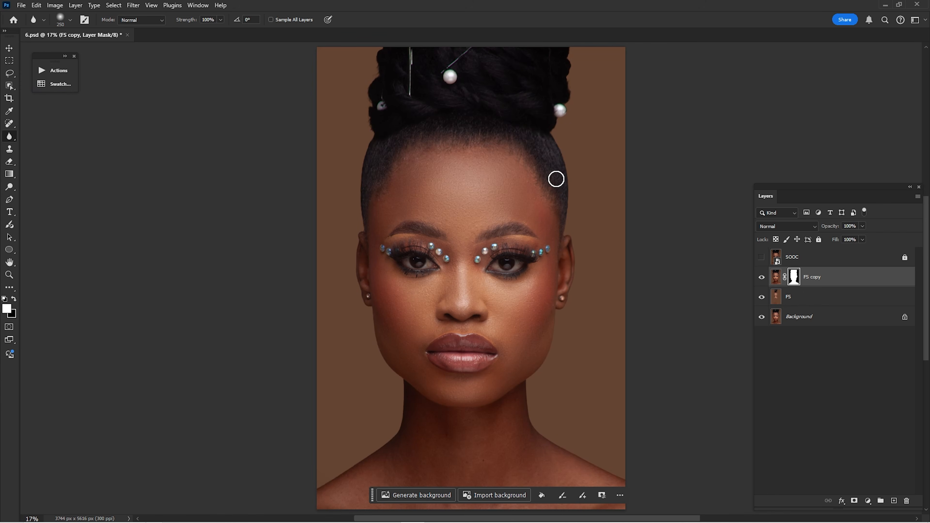
left_click(768, 317, "alt")
left_click(769, 318, "alt")
left_click(768, 319, "alt")
left_click(765, 319, "alt")
left_click(764, 319, "alt")
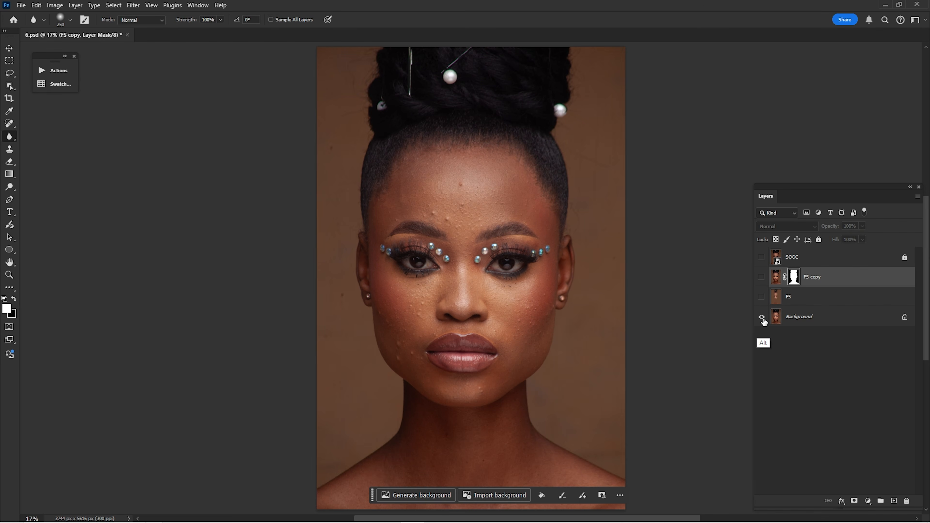
left_click(764, 319, "alt")
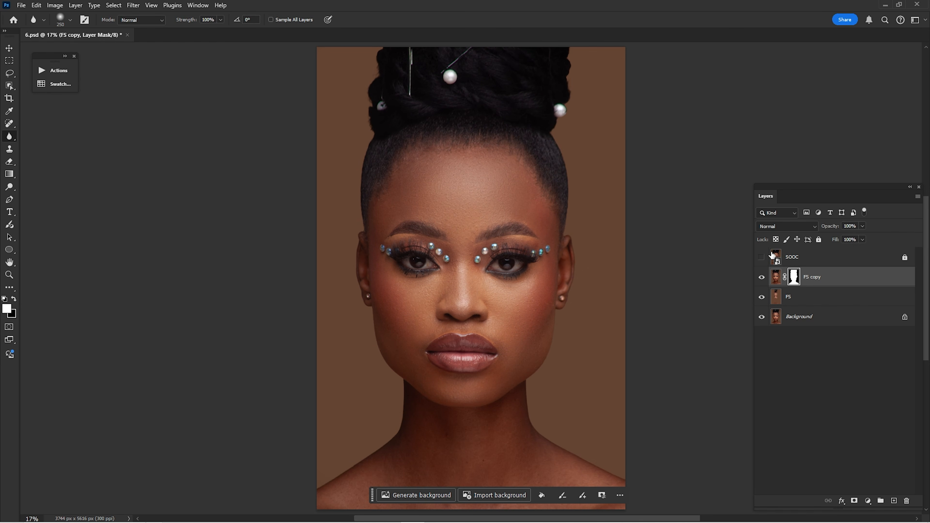
Step: Duplicate the Background layer and merge the duplicate with the FS and FS copy layers into one layer
left_click(800, 322)
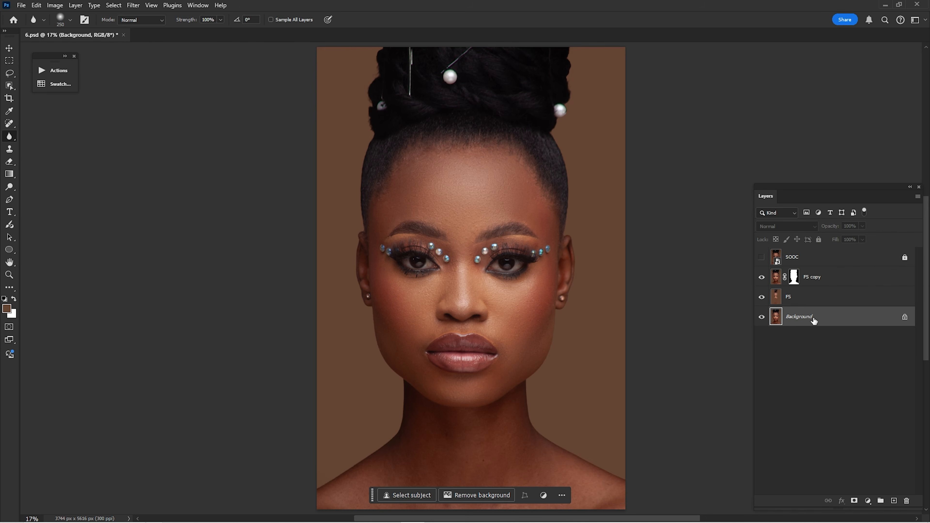
left_click_drag(814, 320, 894, 501)
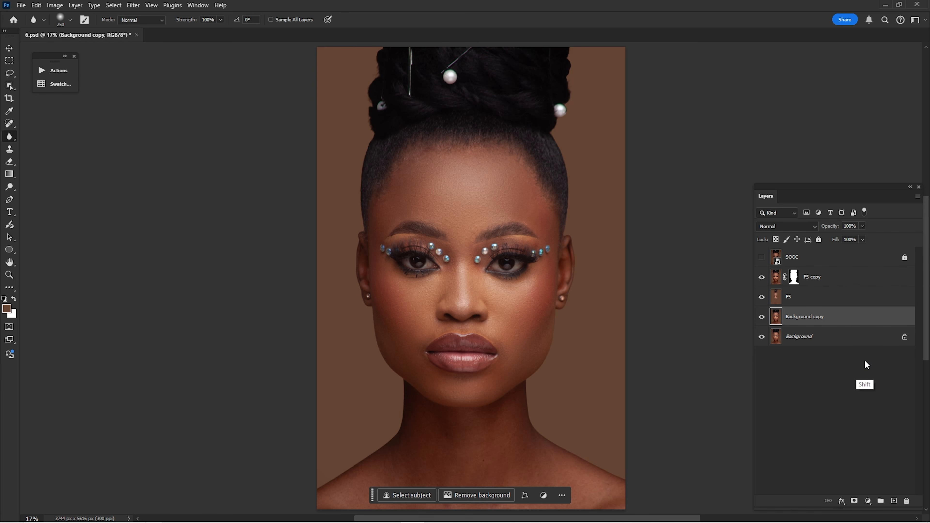
left_click(831, 284, "shift")
right_click(813, 276)
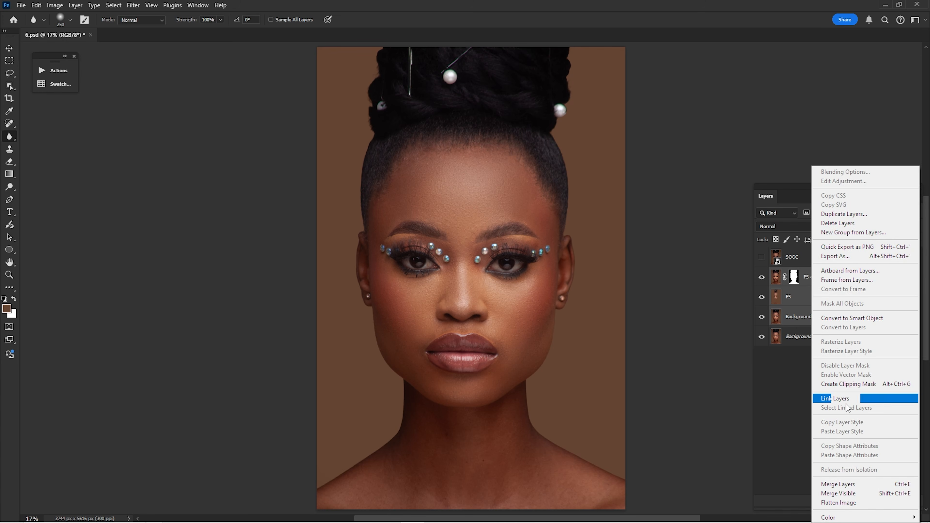
left_click(842, 484)
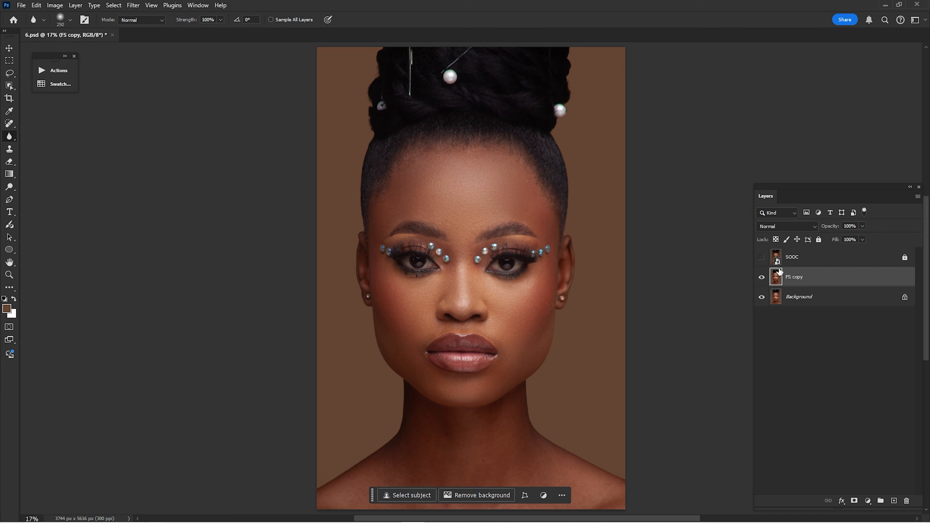
Step: Compare the merged FS copy layer with the original SOOC layer across the whole portrait
left_click(760, 261)
left_click(761, 261)
left_click(761, 261)
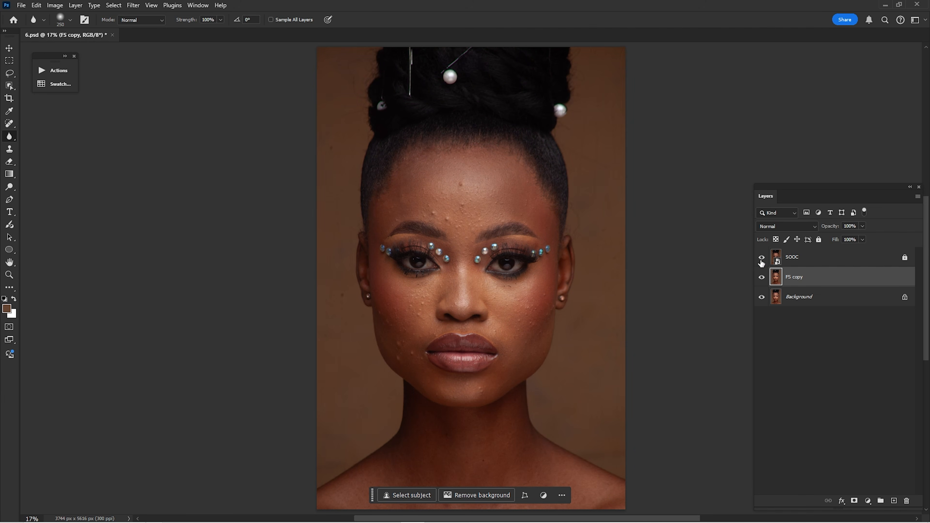
left_click(761, 257)
left_click(762, 257)
left_click(762, 258)
left_click(762, 258)
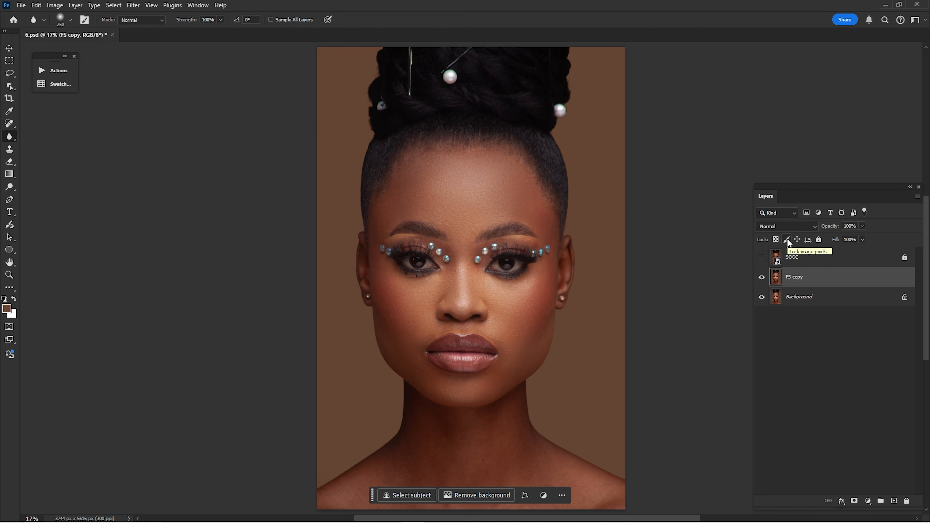
Step: Compare the retouched skin around the eyes, nose and cheek with the SOOC layer close up
left_click_drag(447, 240, 600, 250)
left_click_drag(466, 346, 744, 270)
left_click(762, 256)
left_click(762, 256)
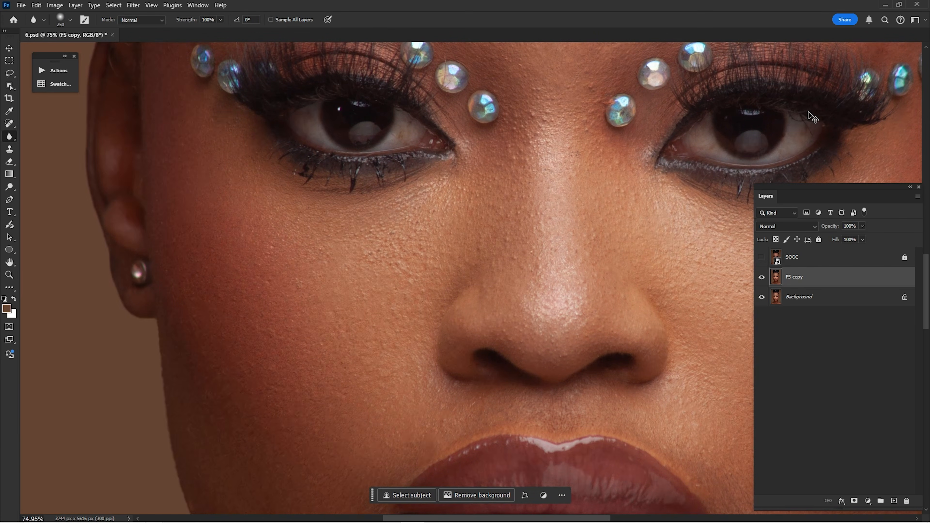
key("ctrl+0")
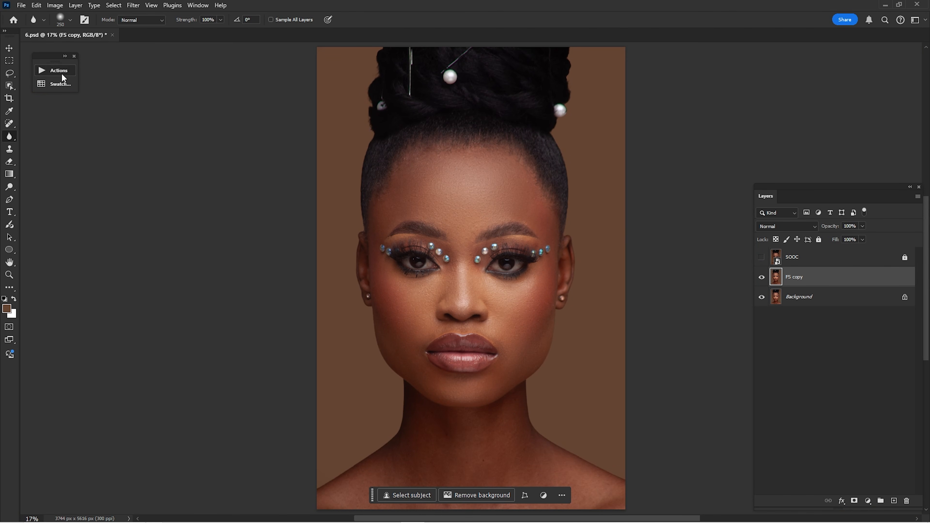
left_click(58, 71)
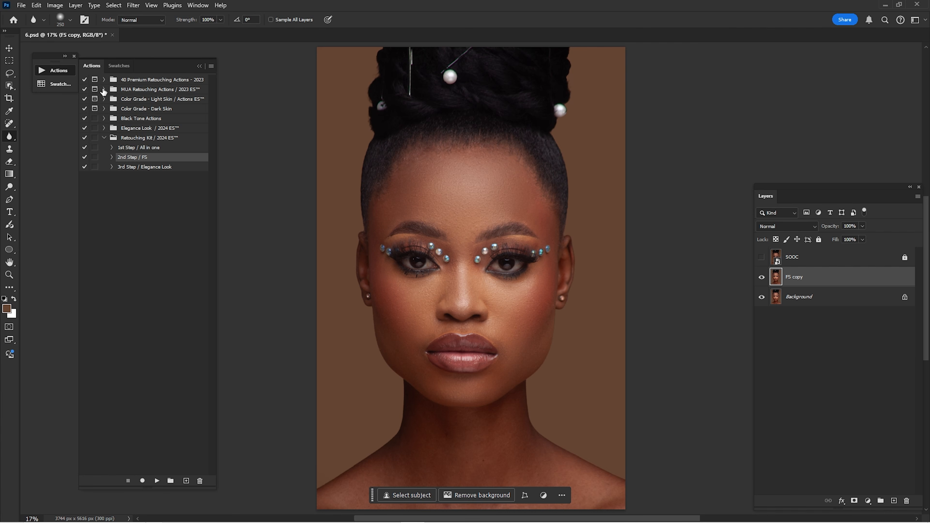
left_click(104, 90)
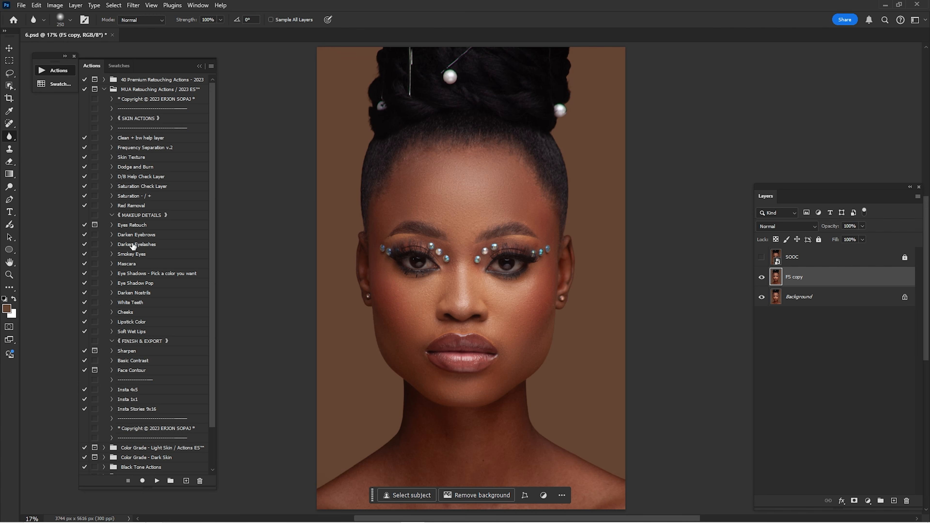
key("alt+Tab")
key("alt+Tab")
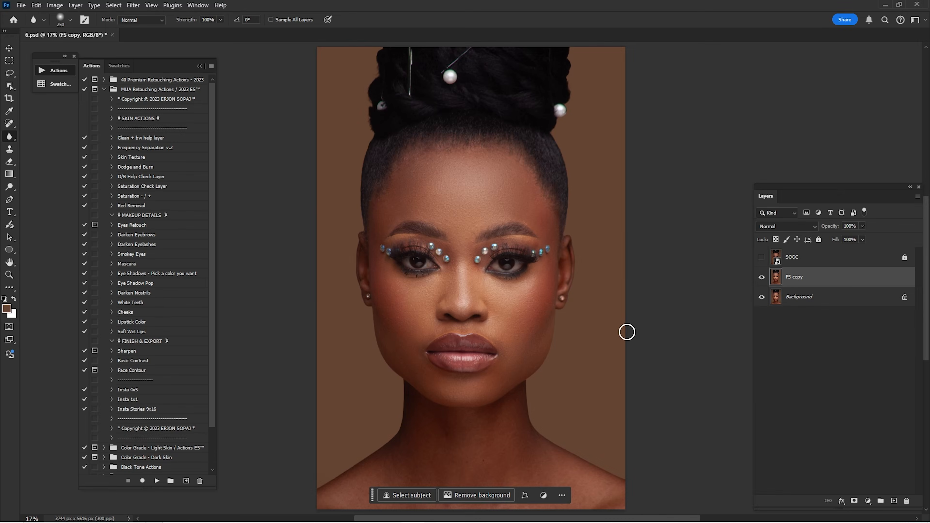
key("alt+Tab")
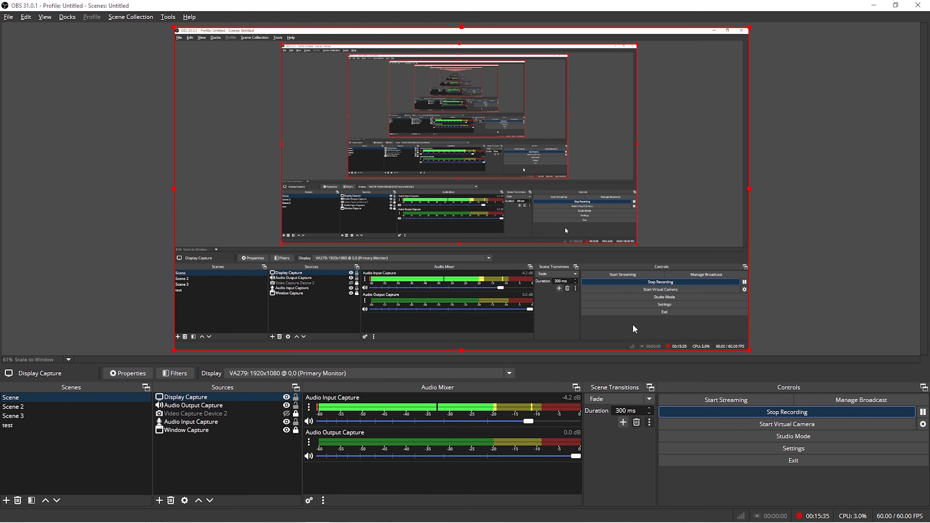
key("alt+Tab")
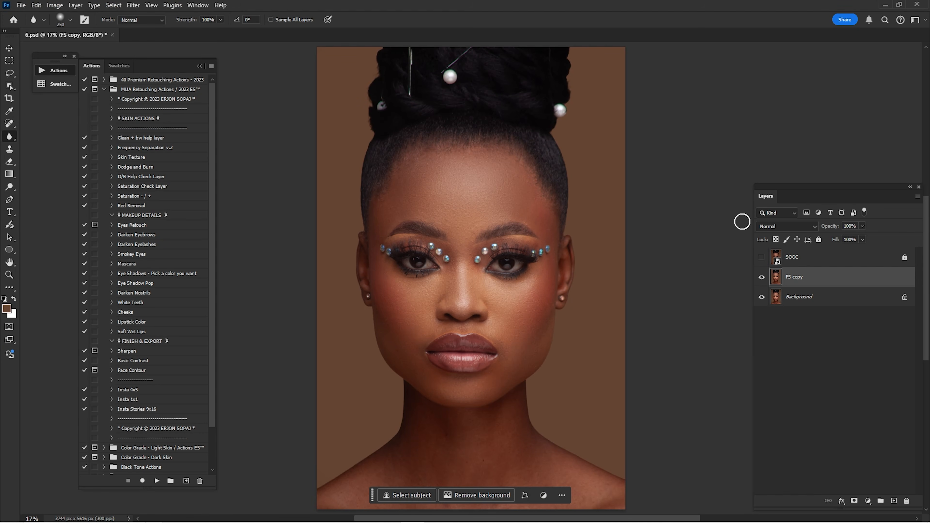
left_click(104, 89)
left_click(199, 66)
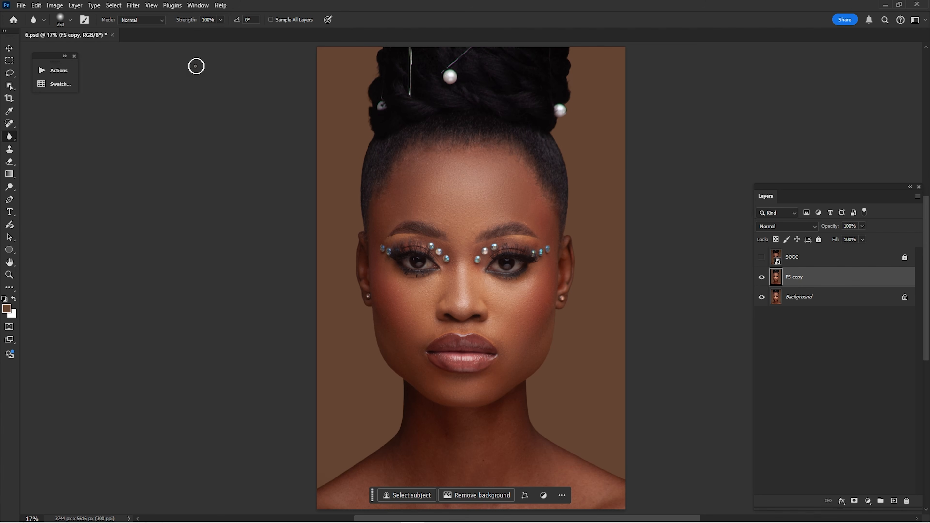
Step: Compare the full portrait before and after retouching by showing and hiding the SOOC layer
left_click(763, 258)
left_click(763, 259)
left_click(765, 258)
left_click(766, 257)
left_click(767, 257)
left_click(765, 260)
left_click(765, 260)
left_click(765, 259)
Step: Run the "Clean + bw help layer" action from the MUA Retouching Actions / 2023 set
left_click(57, 71)
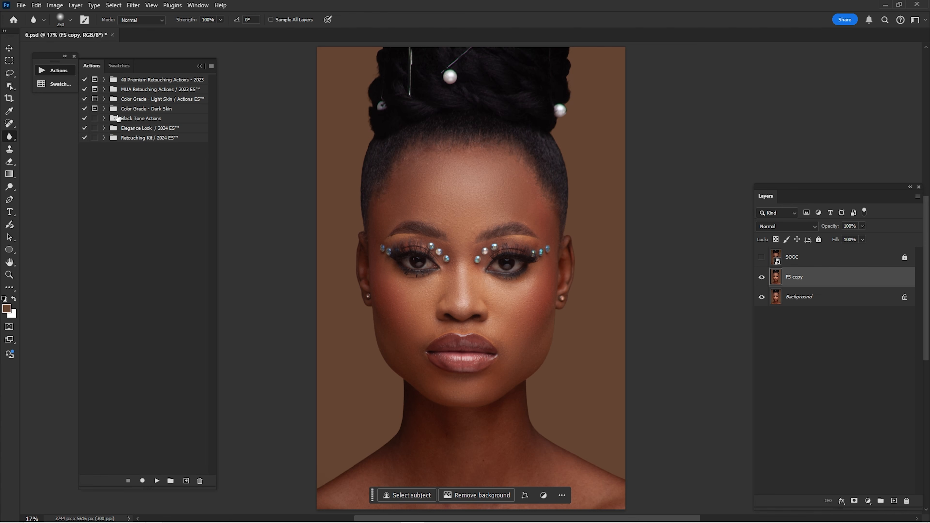
left_click(104, 90)
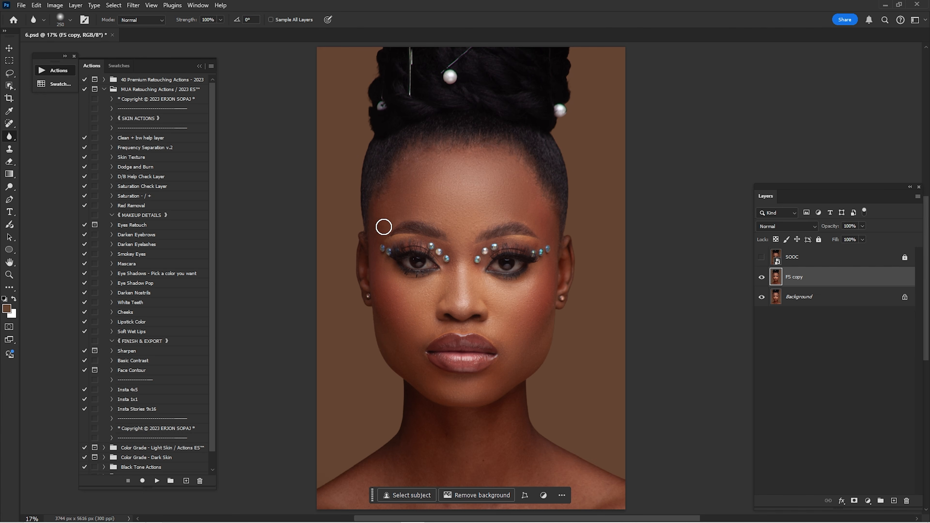
left_click(135, 141)
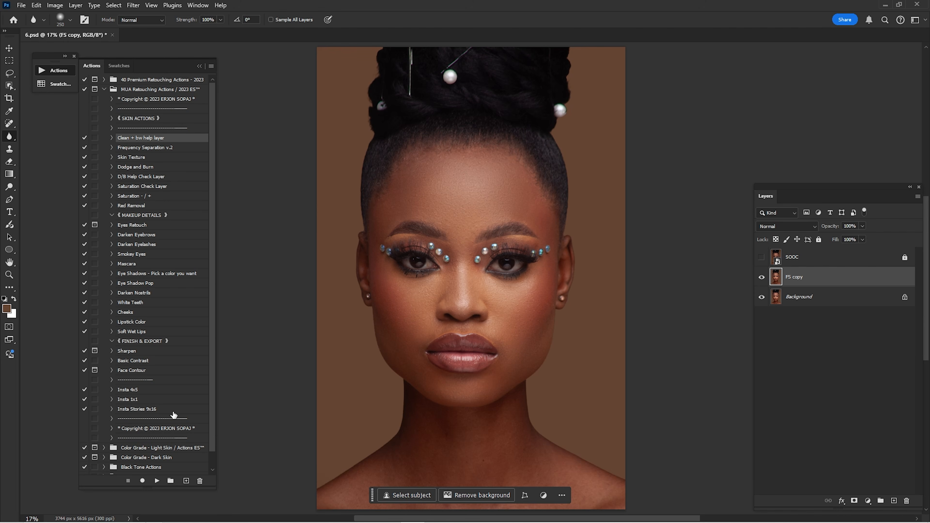
left_click(157, 481)
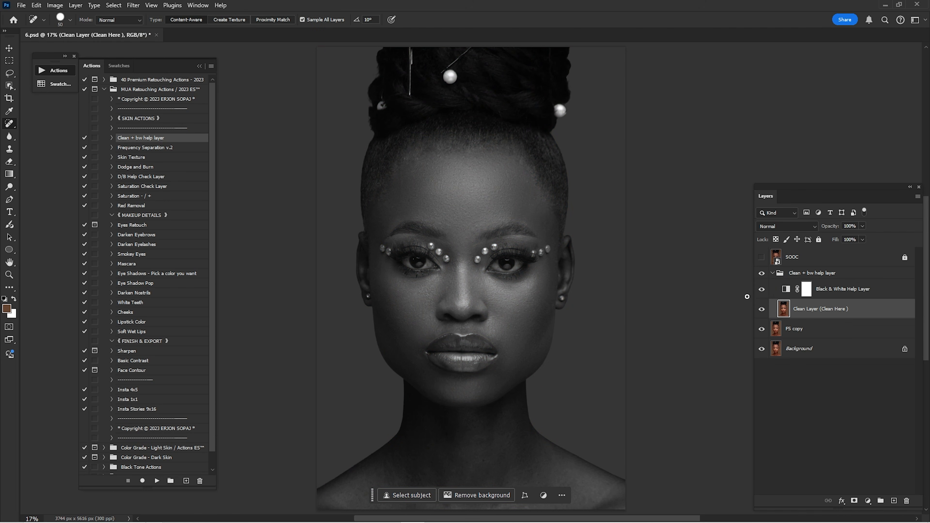
Step: Move the Clean Layer out of the "Clean + bw help layer" group, then collapse and hide the group
left_click(773, 273)
left_click(773, 273)
left_click(807, 289)
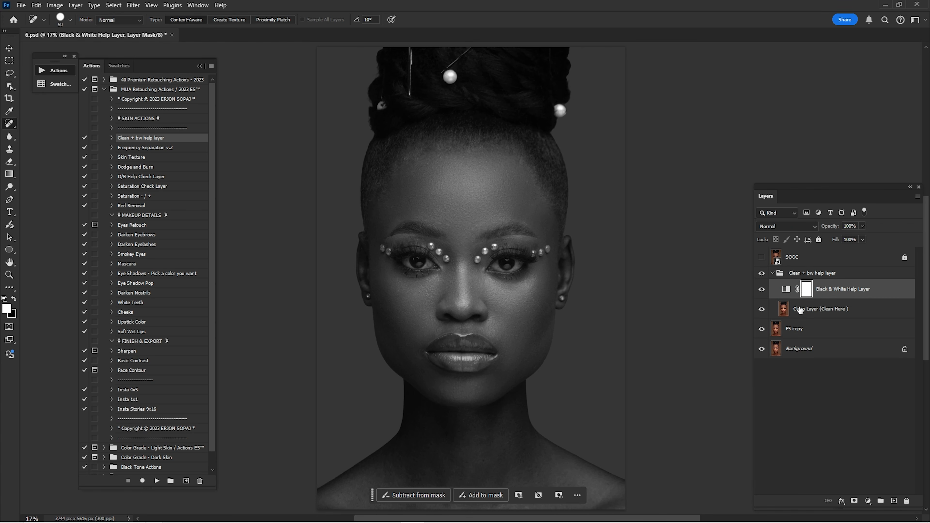
left_click_drag(800, 309, 806, 297)
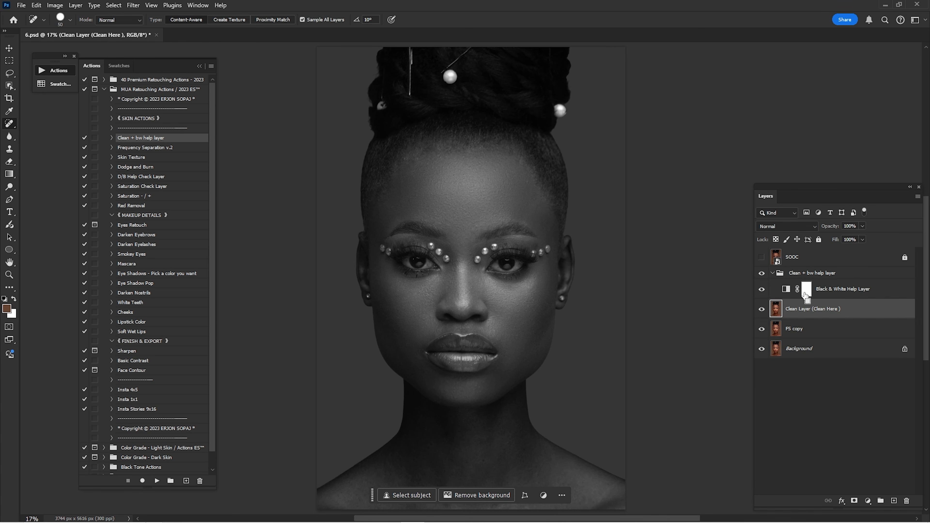
left_click(772, 274)
left_click(767, 273)
left_click(761, 274)
left_click(762, 273)
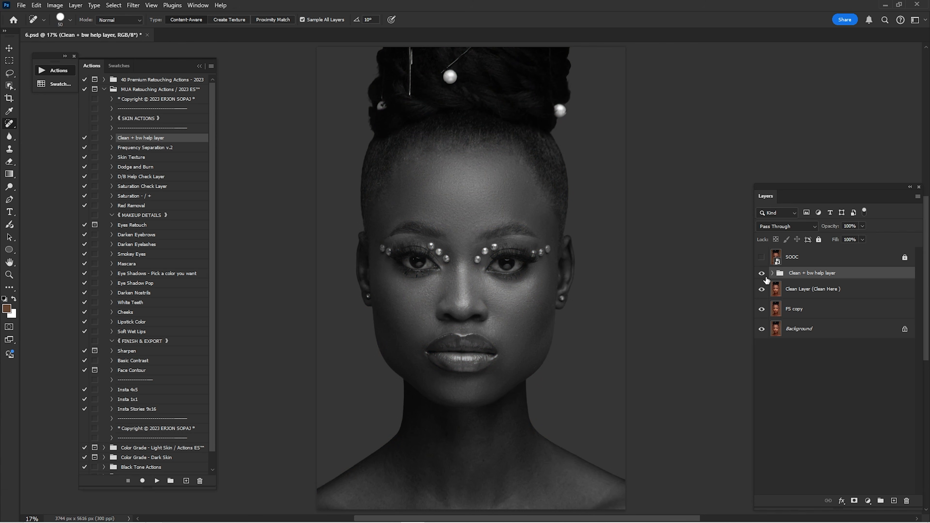
left_click(761, 273)
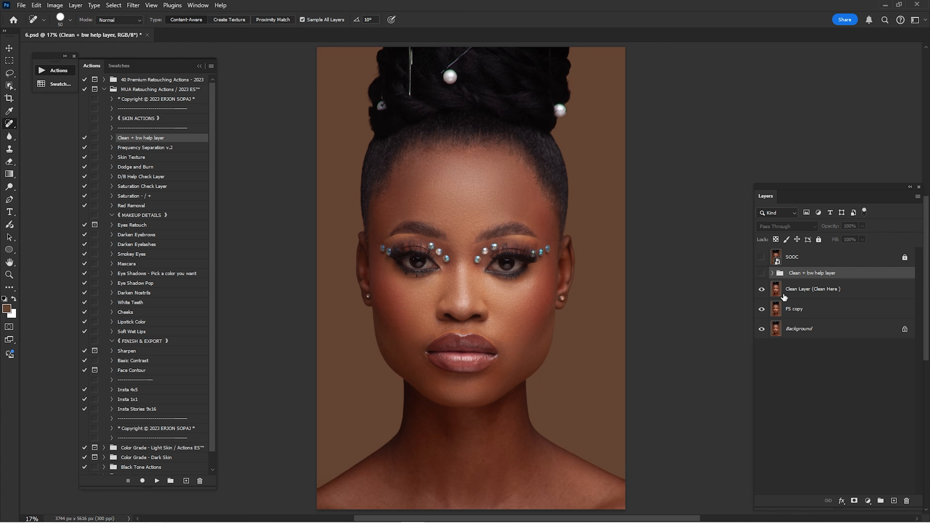
Step: Select the Clean Layer, compare the cheek, nose and mouth close up with the SOOC layer, and inspect the eyebrow and eye on the image's left side
left_click(783, 293)
scroll(417, 341, "up", 5)
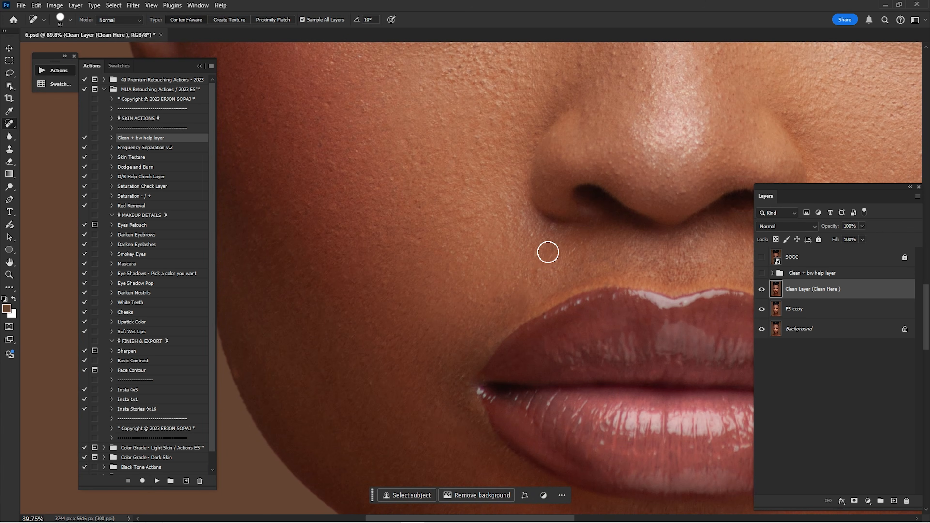
left_click(762, 257)
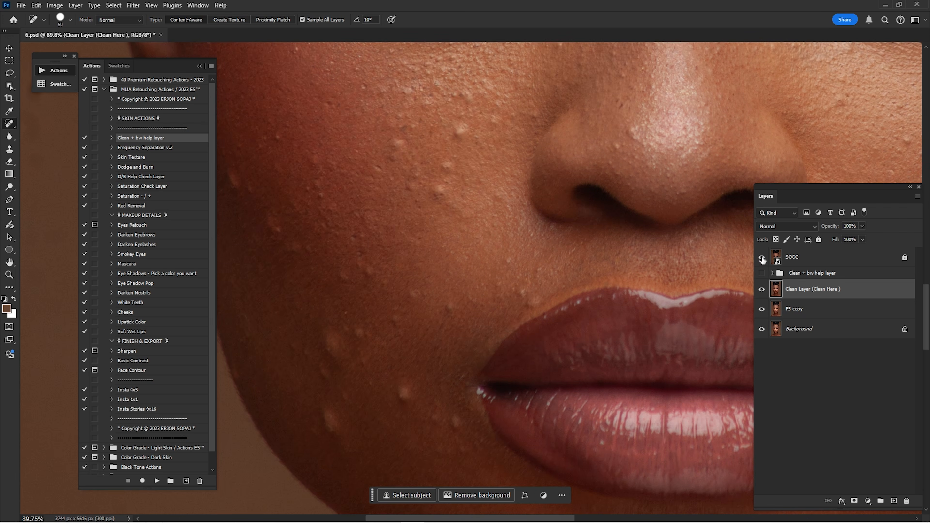
left_click(762, 257)
left_click_drag(556, 204, 524, 383)
left_click_drag(491, 256, 611, 313)
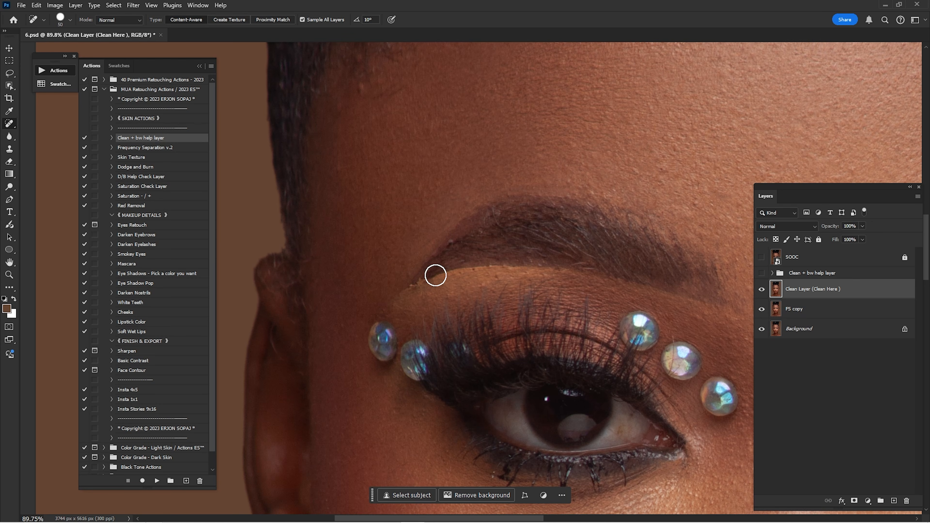
Step: Heal stray marks around the eyebrow on the image's left side with the Spot Healing Brush at 20 px
key("bracketleft")
key("bracketleft")
key("bracketleft")
key("bracketleft")
key("bracketright")
left_click_drag(399, 121, 422, 263)
left_click_drag(387, 228, 386, 249)
left_click_drag(370, 299, 362, 302)
left_click_drag(571, 256, 453, 89)
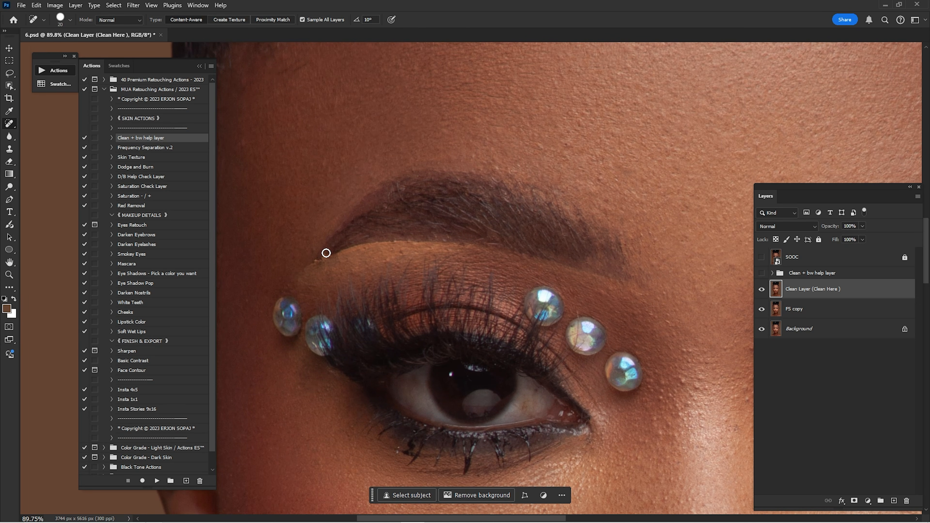
mouse_move(497, 296)
left_mouse_down()
mouse_move(481, 51)
mouse_move(489, 44)
left_mouse_up()
left_click_drag(402, 196, 392, 206)
left_click_drag(481, 166, 431, 248)
Step: Heal small marks along the lower lashes and inner corner of the eye on the image's left side at 10 px
scroll(431, 249, "up", 3)
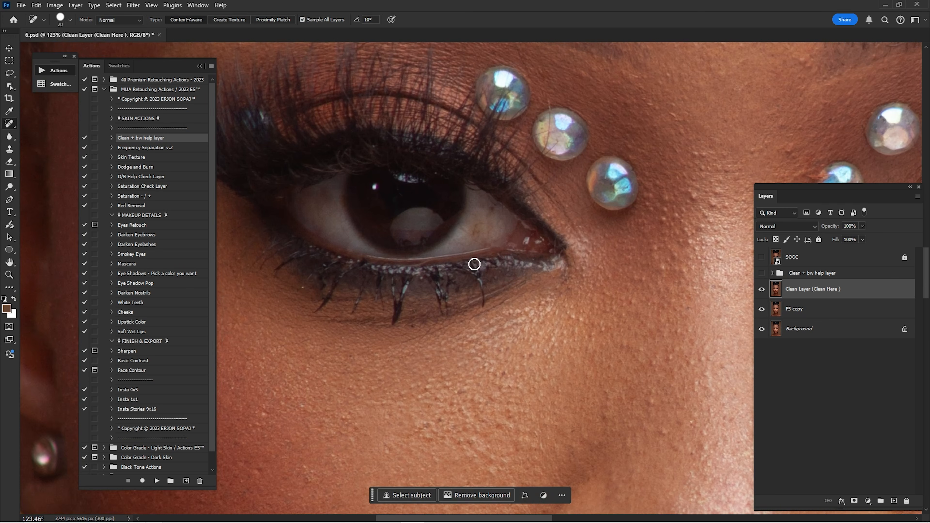
key("bracketleft")
key("bracketleft")
left_click_drag(477, 226, 478, 238)
left_click_drag(375, 191, 498, 263)
left_click_drag(699, 222, 454, 176)
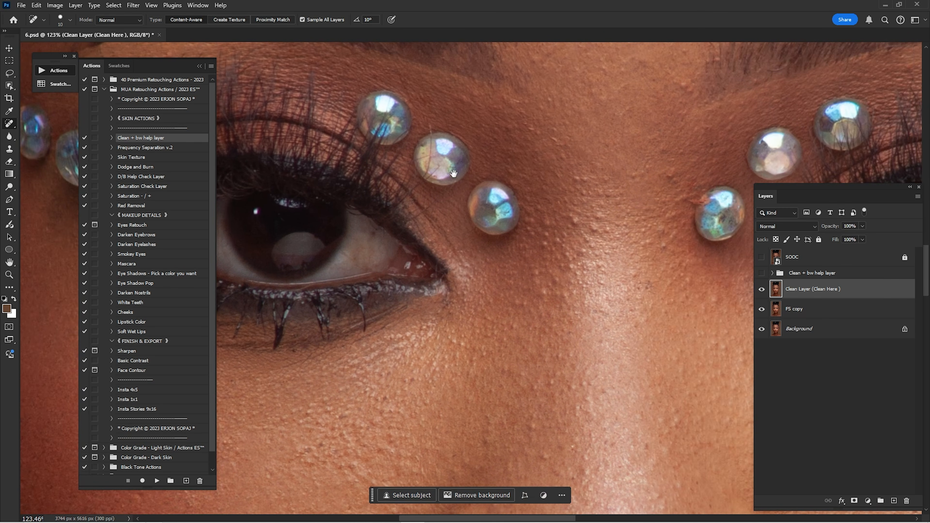
Step: Heal small blemishes on the nose bridge and around the gems and eye on the image's right side at 10 px
left_click_drag(683, 166, 249, 114)
left_click_drag(366, 180, 526, 279)
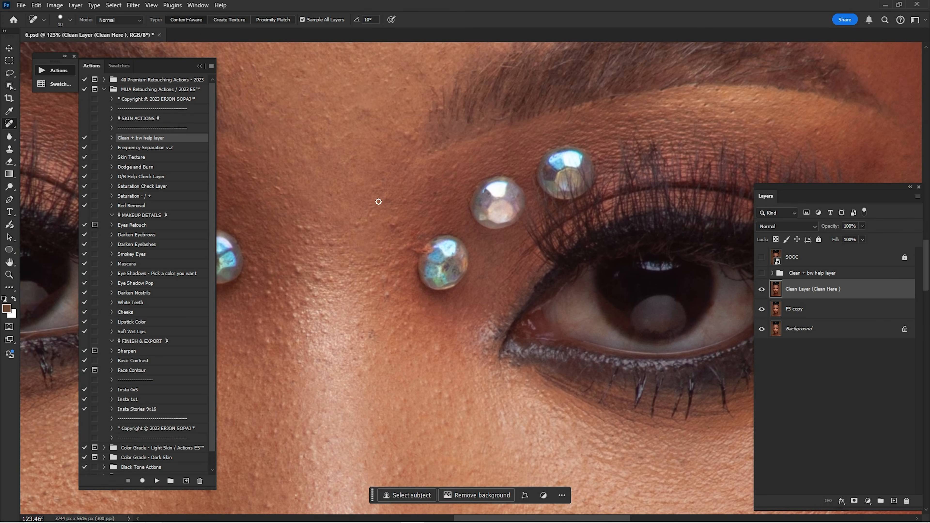
left_click_drag(392, 217, 398, 218)
left_click_drag(429, 253, 410, 253)
left_click_drag(390, 290, 378, 302)
left_click_drag(301, 275, 305, 266)
mouse_move(542, 236)
left_mouse_down()
mouse_move(499, 230)
mouse_move(357, 243)
left_mouse_up()
left_click_drag(538, 277, 559, 288)
left_click_drag(557, 282, 576, 310)
Step: Heal remaining small spots above the eyebrow on the image's right side and across the forehead
left_click_drag(611, 207, 568, 349)
left_click_drag(650, 98, 558, 265)
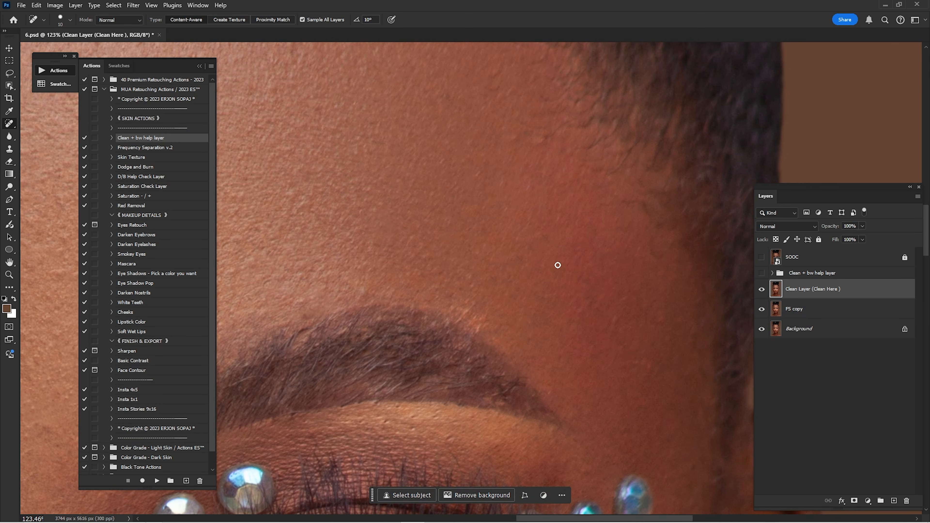
left_click_drag(390, 274, 575, 280)
left_click_drag(402, 231, 566, 224)
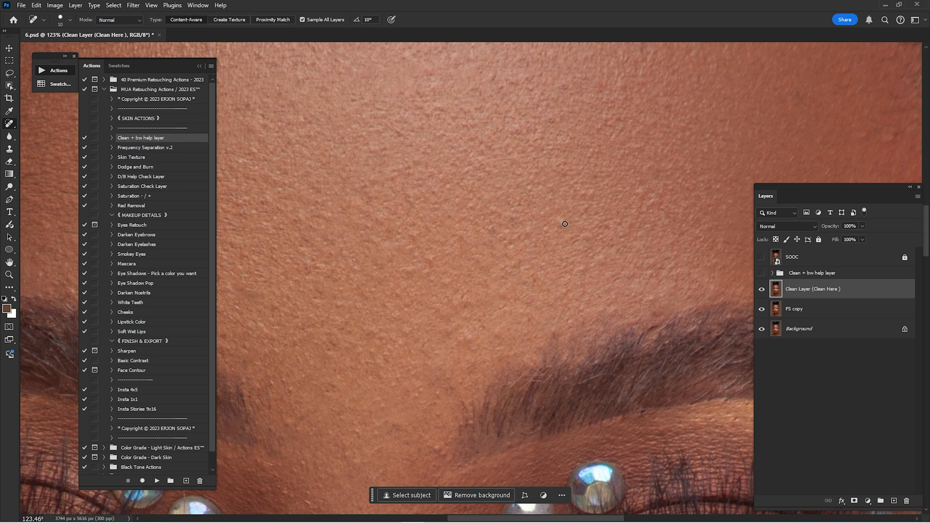
left_click_drag(419, 267, 400, 264)
left_click_drag(433, 265, 420, 272)
left_click_drag(480, 279, 429, 328)
mouse_move(537, 469)
left_mouse_down()
mouse_move(494, 285)
mouse_move(507, 149)
left_mouse_up()
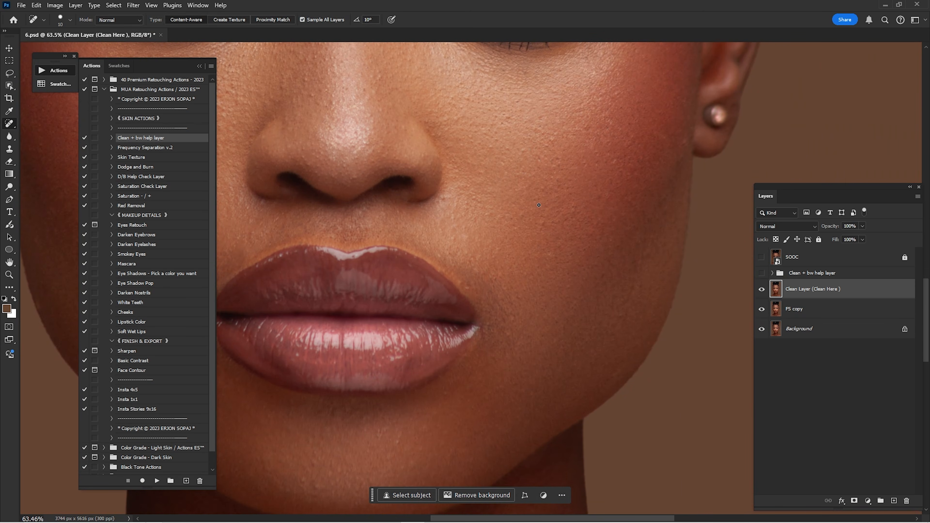
Step: Check the Clean Layer on the full portrait and merge it down into the FS copy layer
key("ctrl+0")
left_click(761, 289)
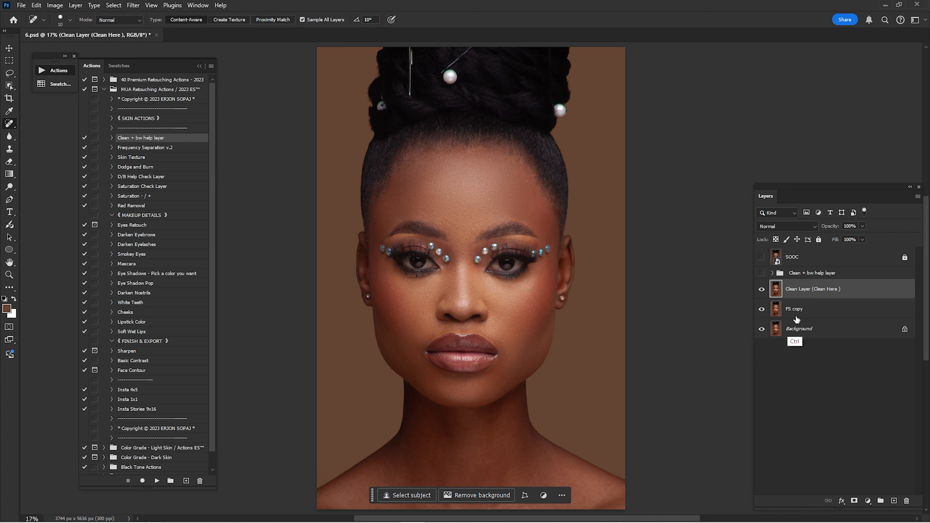
key("Delete")
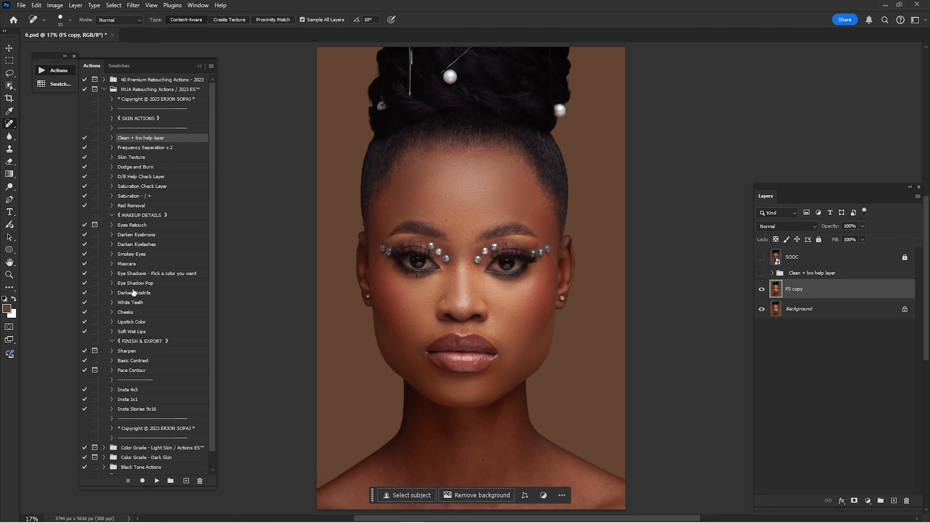
Step: Run the "Dodge and Burn" action, show the "Clean + bw help layer" group, and select the Dodge mask for painting with the Brush
left_click(140, 170)
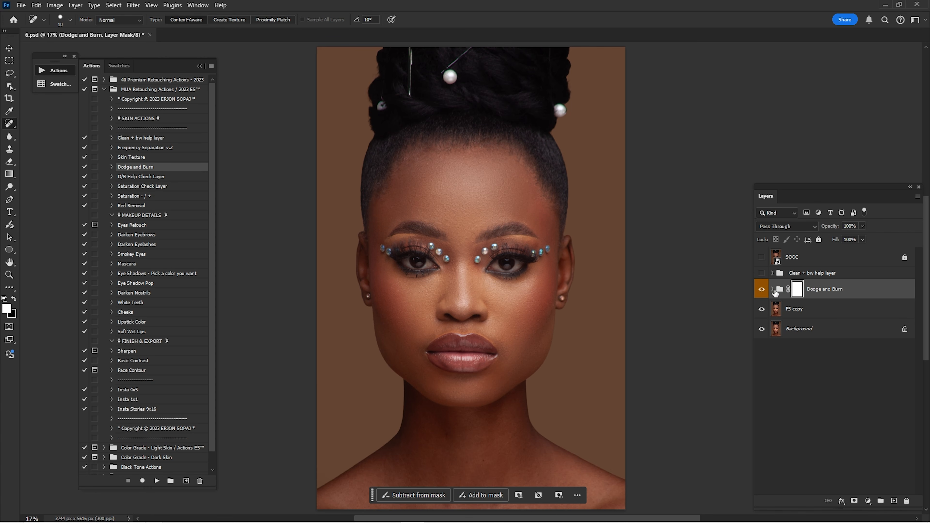
left_click(773, 289)
left_click(762, 274)
left_click(808, 310)
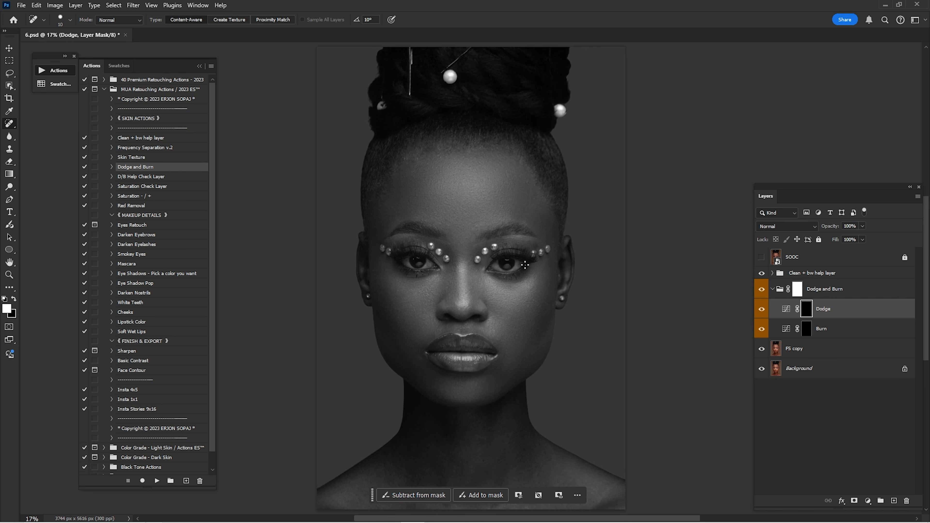
key("b")
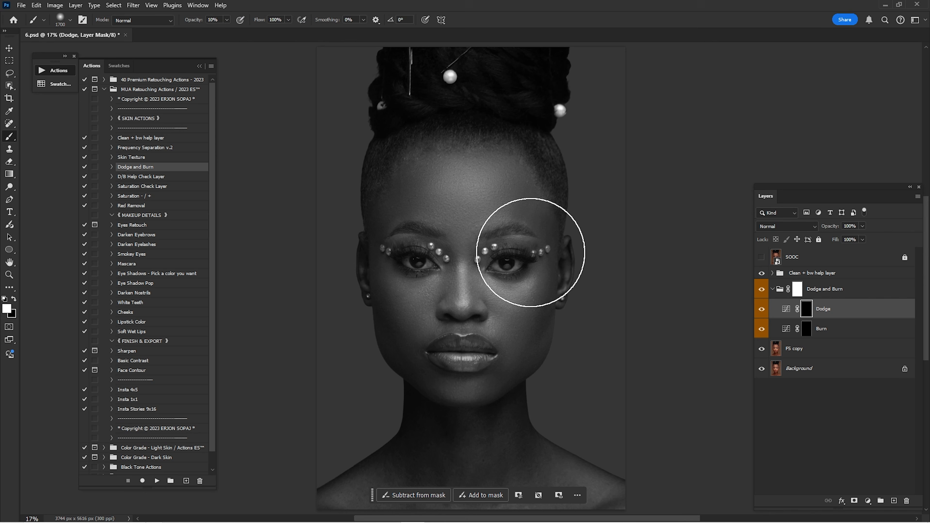
Step: Brighten the centre of the forehead on the Dodge mask with an 1100 px brush at 10% opacity
scroll(465, 218, "up", 3)
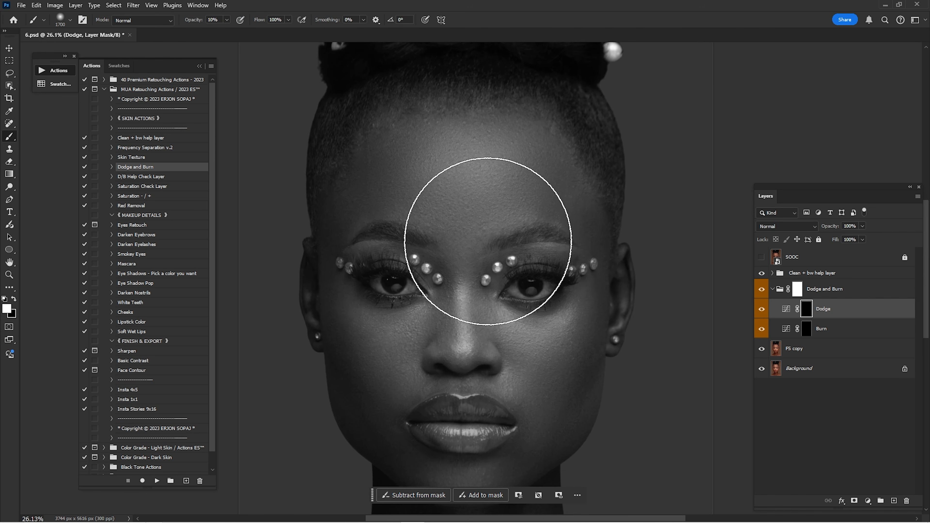
key("bracketleft")
key("bracketleft")
key("bracketleft")
key("bracketleft")
key("bracketleft")
key("bracketleft")
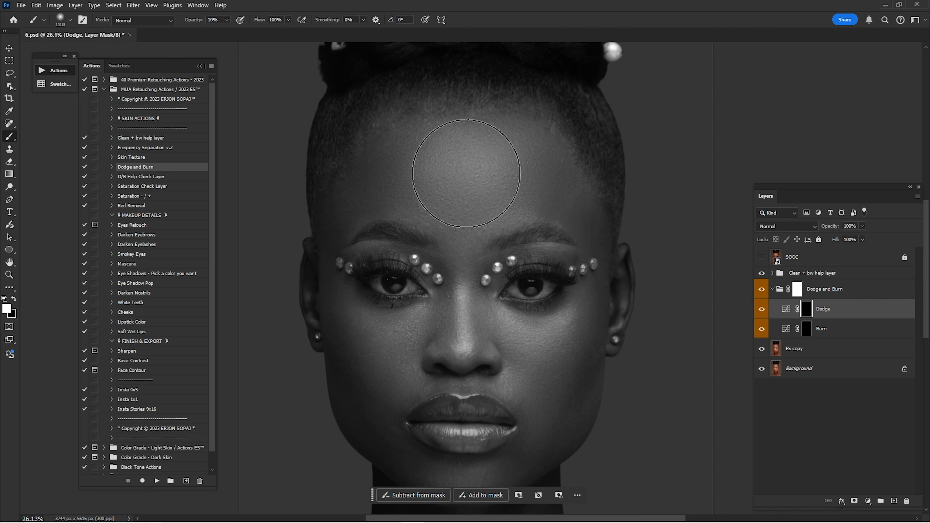
mouse_move(466, 174)
left_mouse_down()
mouse_move(474, 179)
mouse_move(465, 169)
left_mouse_up()
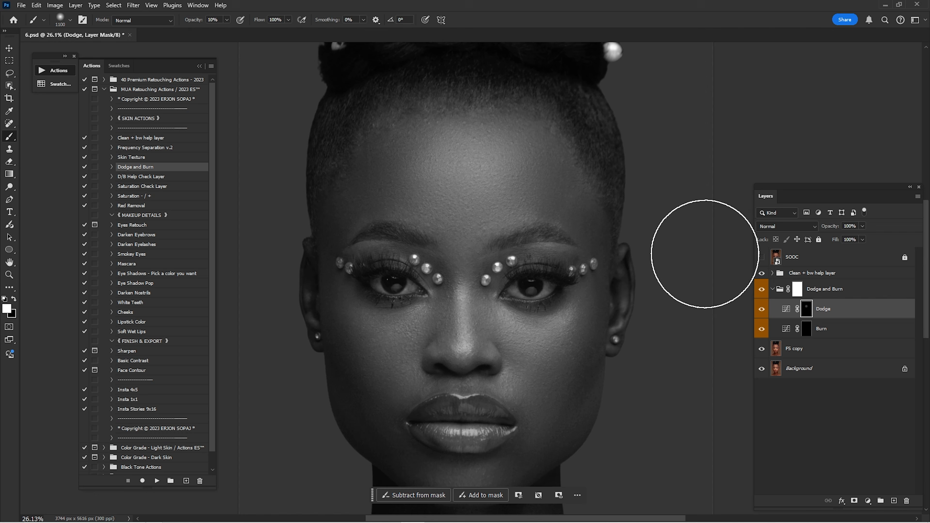
Step: Hide the "Clean + bw help layer" group and dodge the cheeks, nose and forehead with a brush of 800 to 1000 px
left_click(761, 274)
key("bracketleft")
key("bracketleft")
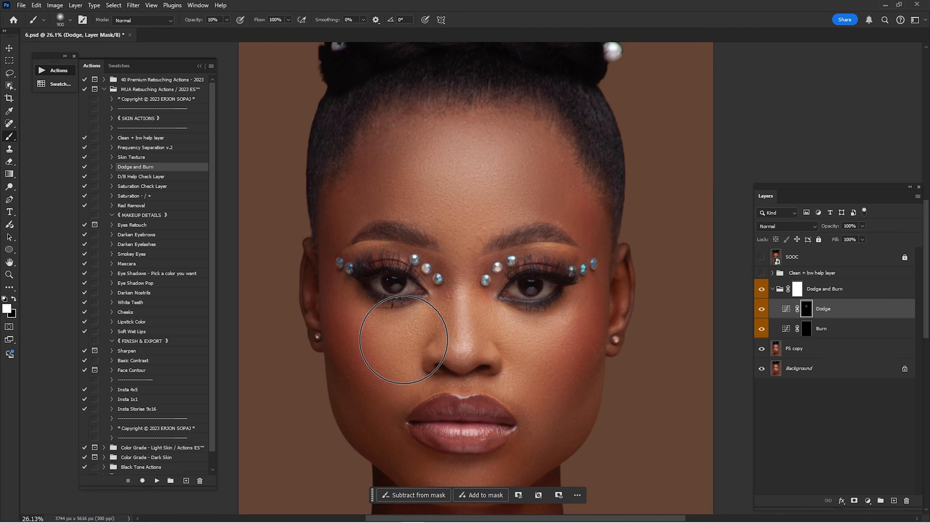
key("bracketright")
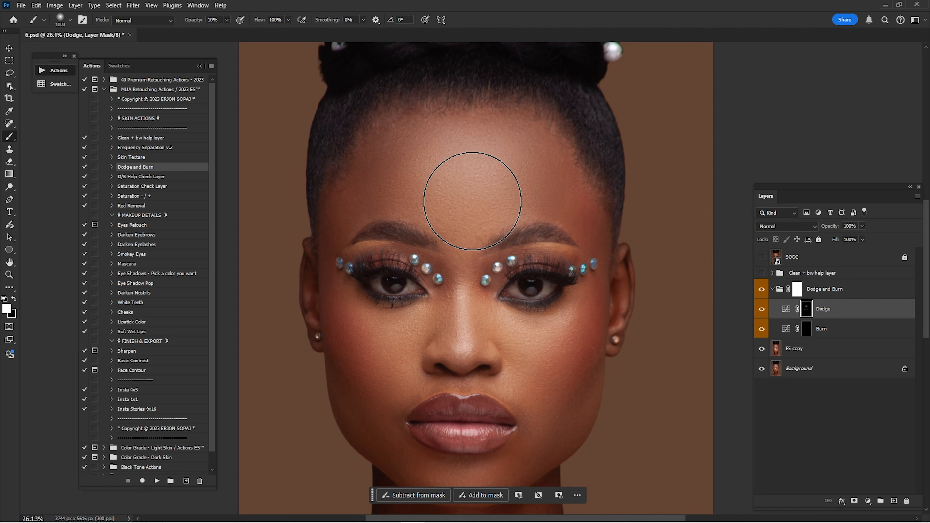
left_click_drag(473, 201, 461, 161)
key("ctrl+0")
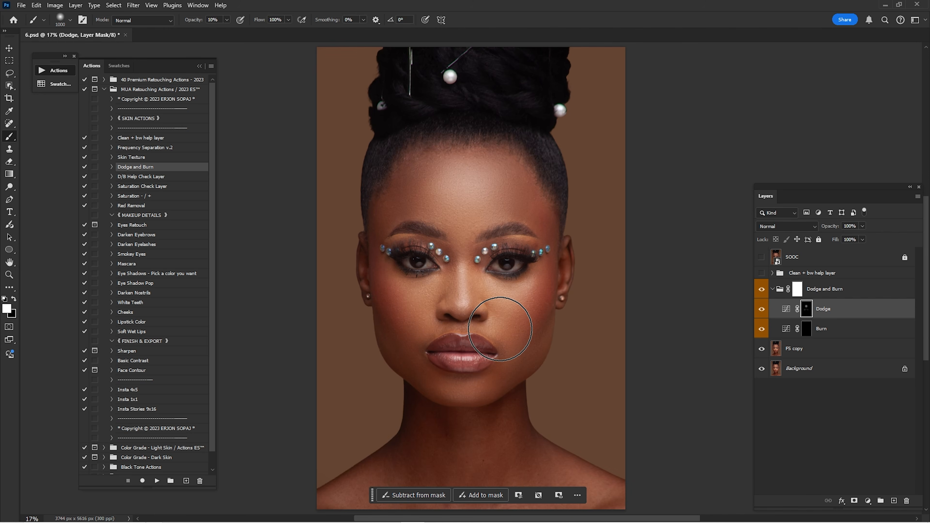
key("bracketleft")
key("bracketleft")
key("bracketleft")
key("bracketleft")
key("bracketright")
key("bracketright")
Step: Compare the face with and without the Dodge layer in the black-and-white help view, then return to colour
left_click(762, 273)
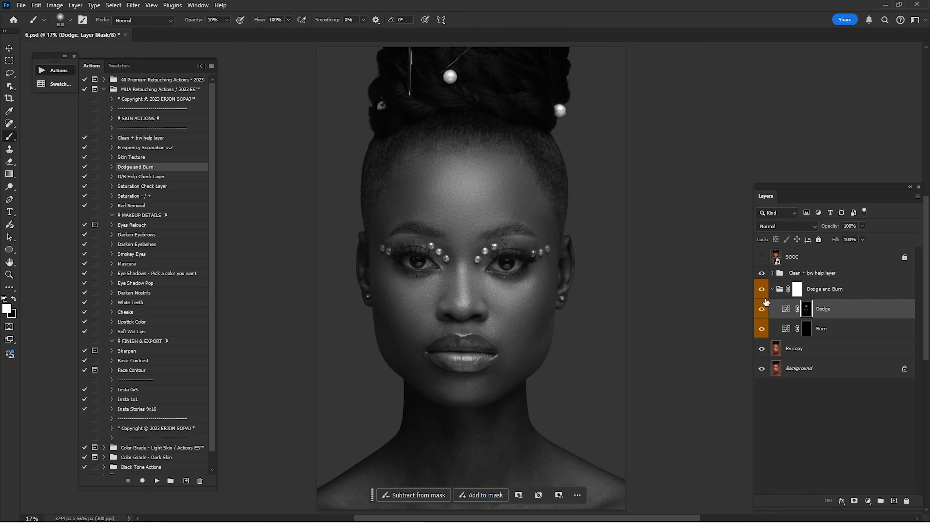
left_click(765, 308)
left_click(766, 308)
left_click(767, 308)
left_click(768, 308)
left_click(762, 274)
Step: Dodge the cheeks, the lips with a 600 px brush, and the centre of the forehead with an 1100 px brush
scroll(459, 214, "up", 2)
key("bracketright")
key("bracketright")
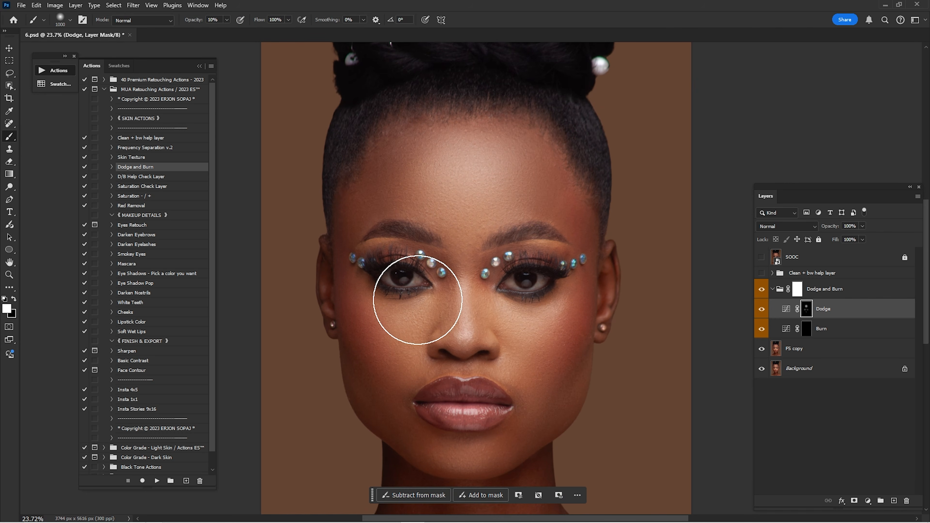
key("bracketleft")
key("bracketleft")
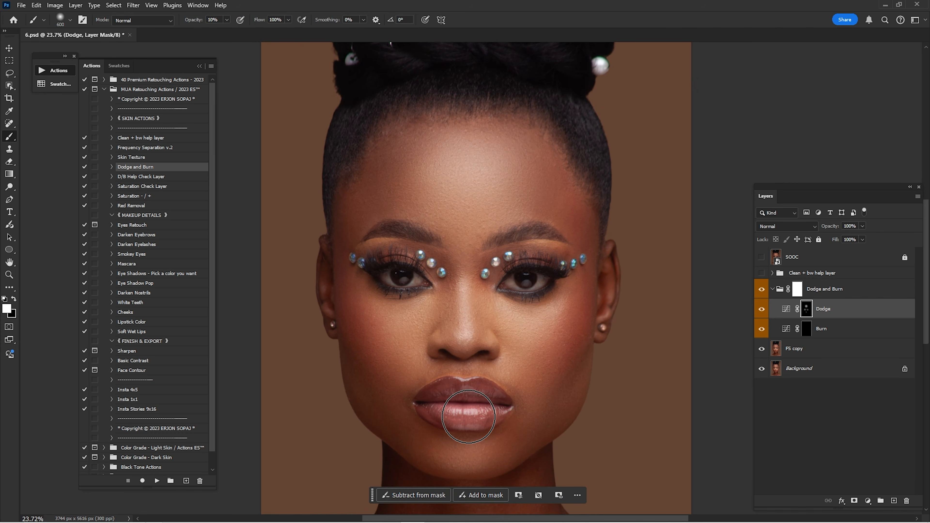
key("bracketleft")
key("bracketright")
key("bracketright")
key("bracketright")
key("bracketright")
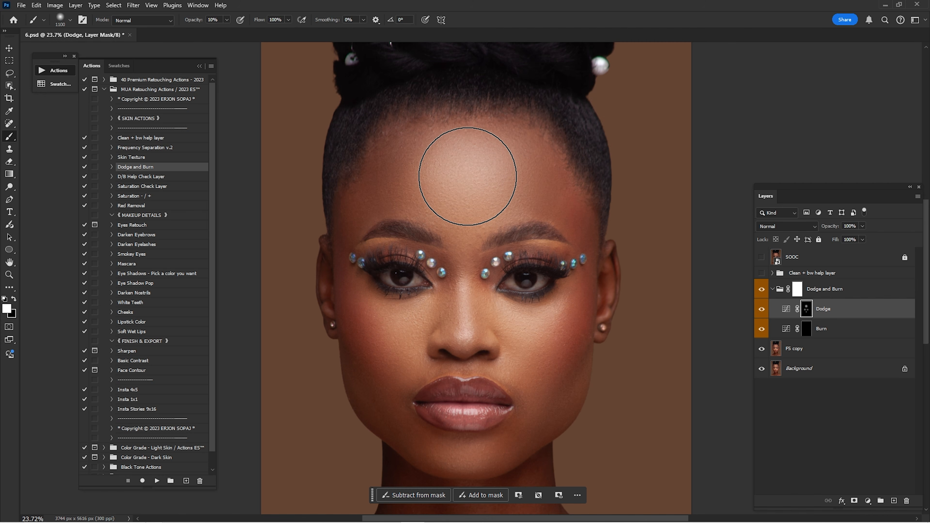
Step: Compare the full portrait in colour with the Dodge layer hidden and shown
key("ctrl+0")
left_click(762, 310)
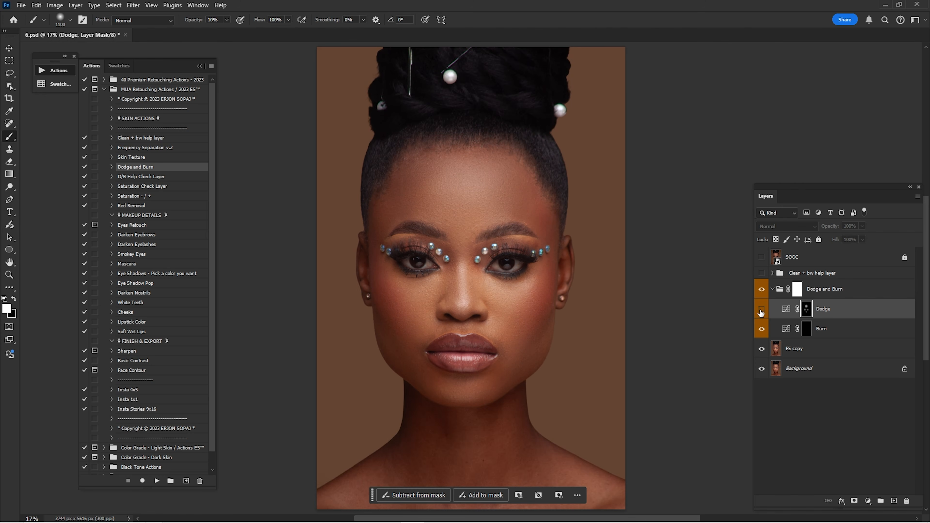
left_click(761, 309)
left_click(762, 310)
left_click(762, 310)
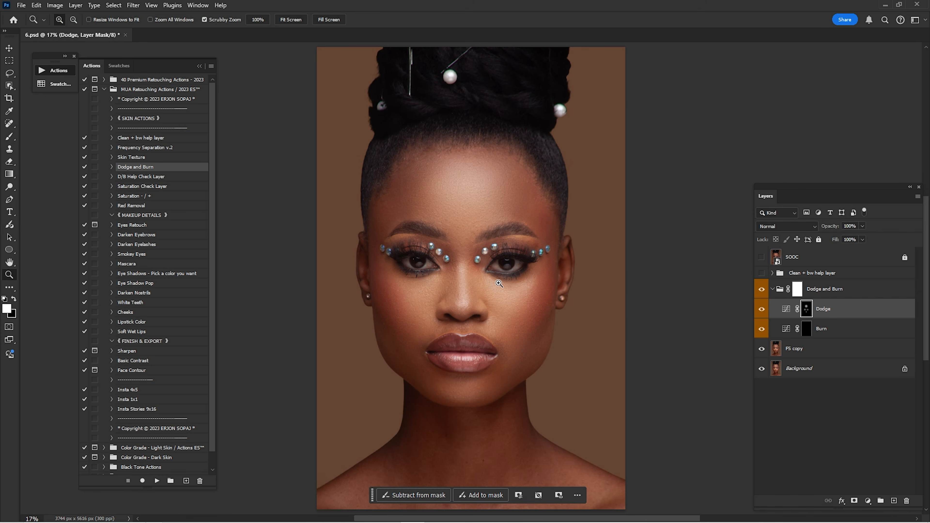
Step: Brighten both eyes on the Dodge mask with a small brush of about 150 to 200 px
scroll(479, 269, "up", 5)
key("bracketleft")
key("bracketleft")
key("bracketleft")
key("bracketleft")
key("bracketleft")
key("bracketleft")
key("bracketleft")
key("bracketleft")
key("bracketleft")
key("bracketleft")
key("bracketleft")
key("bracketleft")
key("bracketleft")
key("bracketleft")
key("bracketleft")
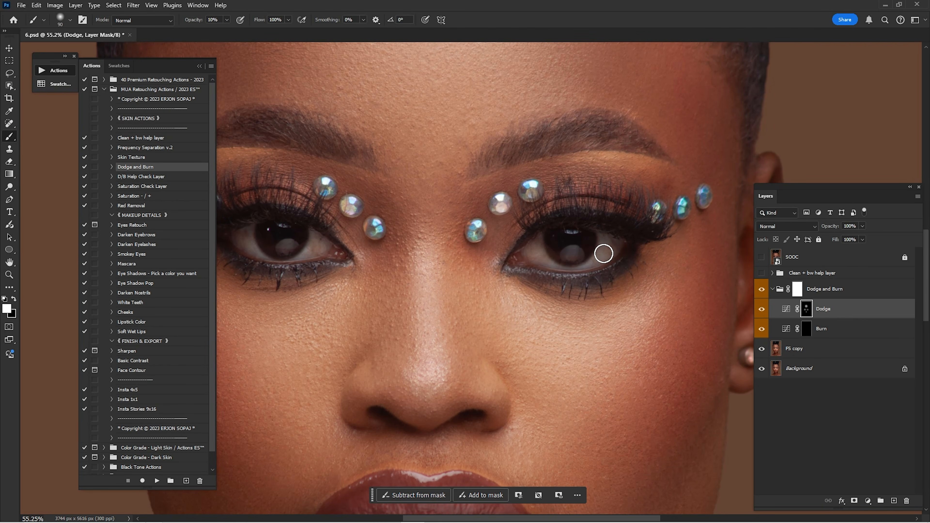
key("bracketright")
key("bracketright")
left_click_drag(342, 254, 562, 262)
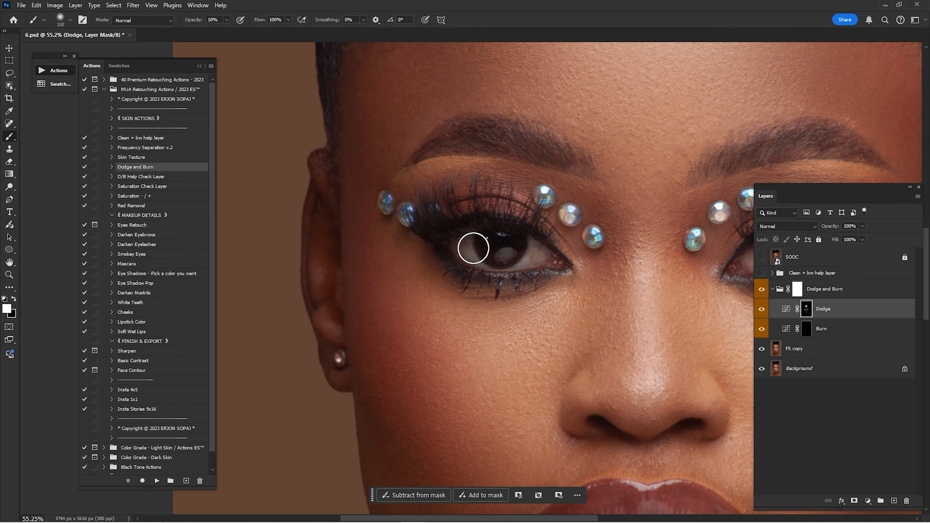
key("bracketright")
key("bracketright")
key("bracketright")
left_click_drag(633, 250, 495, 229)
scroll(494, 229, "down", 3)
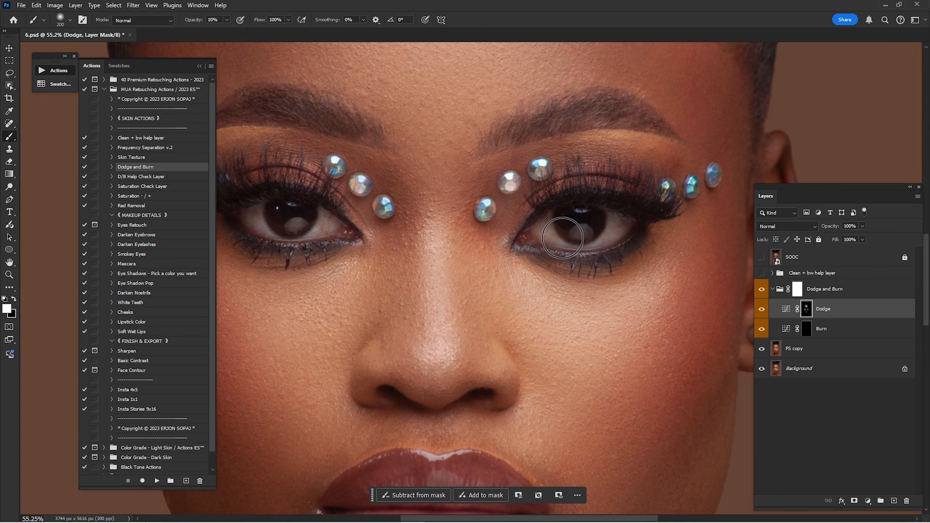
Step: Compare the eye brightening on the full portrait by hiding and showing the Dodge layer
key("ctrl+0")
left_click(764, 312)
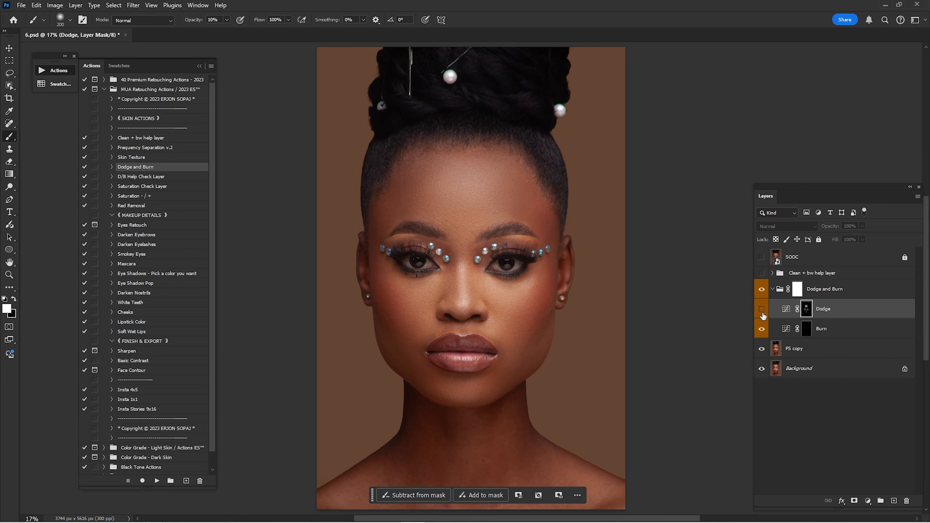
left_click(765, 315)
left_click(765, 317)
left_click(765, 316)
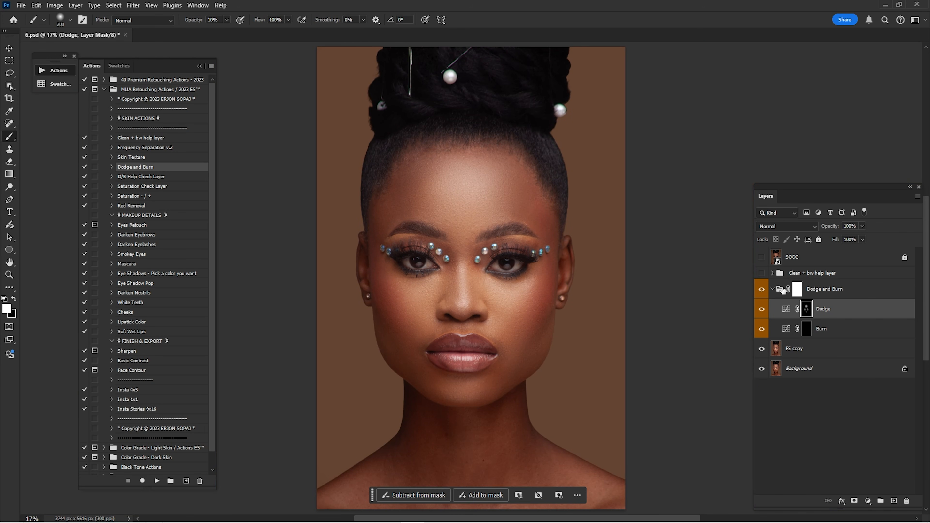
Step: Select the Burn mask and darken the hairline, temples and outer edges of the face with a brush of about 700 px
left_click(808, 328)
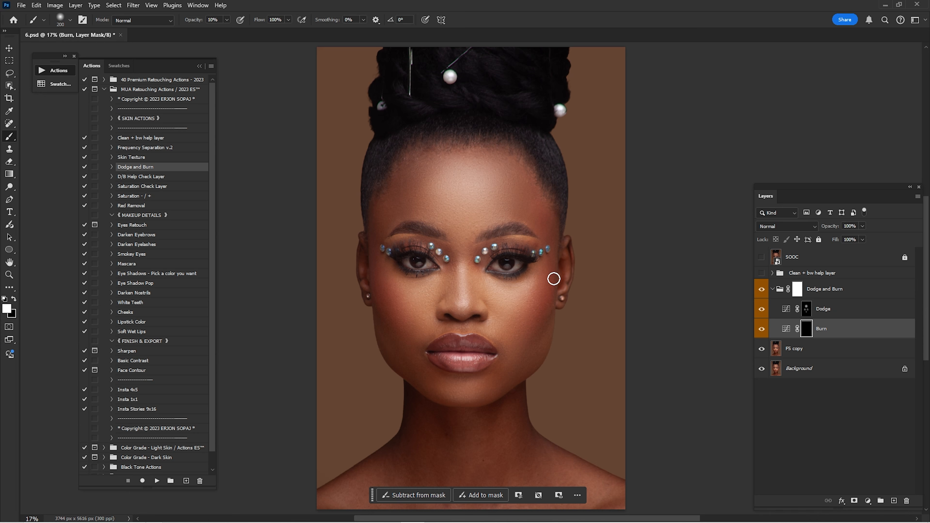
key("bracketright")
key("bracketright")
key("bracketright")
key("bracketright")
key("bracketright")
key("bracketright")
key("bracketright")
mouse_move(399, 179)
left_mouse_down()
mouse_move(430, 150)
mouse_move(488, 146)
mouse_move(548, 202)
mouse_move(546, 306)
left_mouse_up()
key("bracketleft")
mouse_move(381, 299)
left_mouse_down()
mouse_move(407, 334)
mouse_move(376, 269)
mouse_move(383, 279)
mouse_move(381, 167)
mouse_move(407, 148)
left_mouse_up()
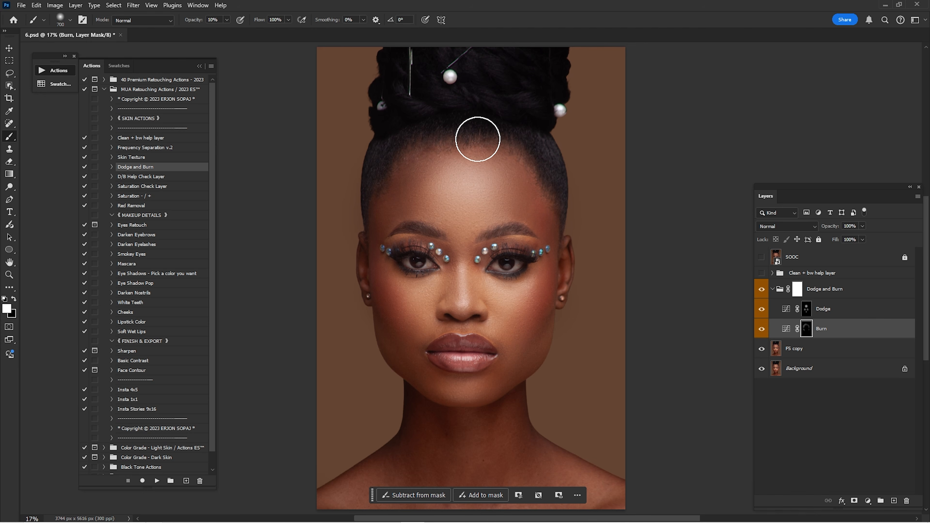
Step: Darken the cheeks, jaw and upper hairline on the Burn mask with a brush of about 500 to 700 px
key("bracketleft")
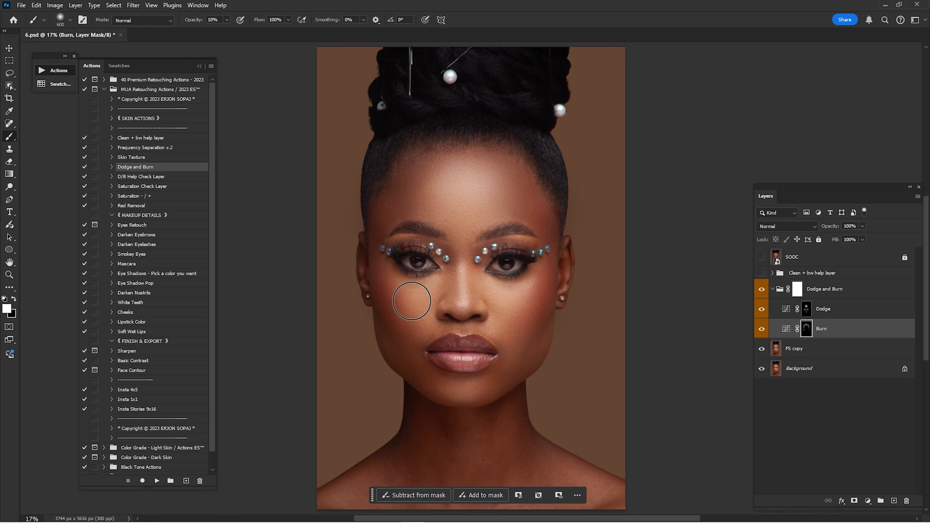
key("bracketleft")
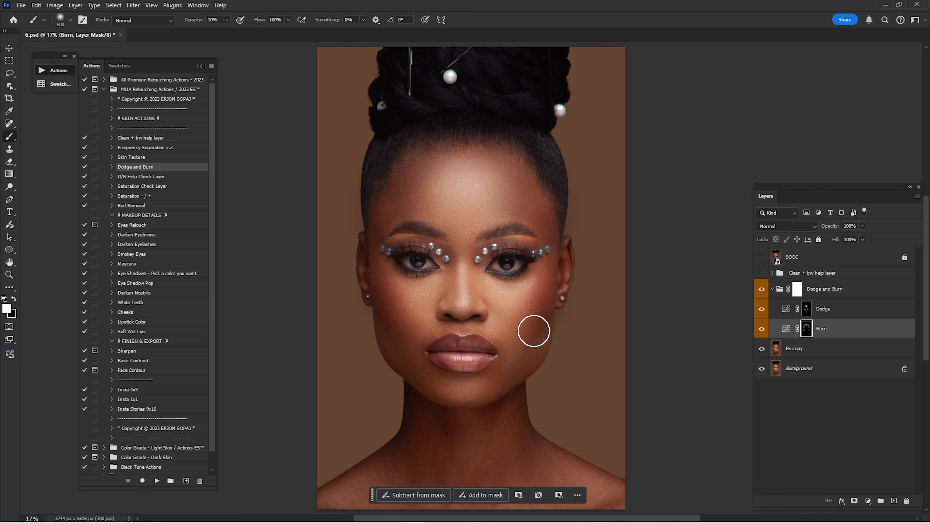
key("bracketright")
key("bracketright")
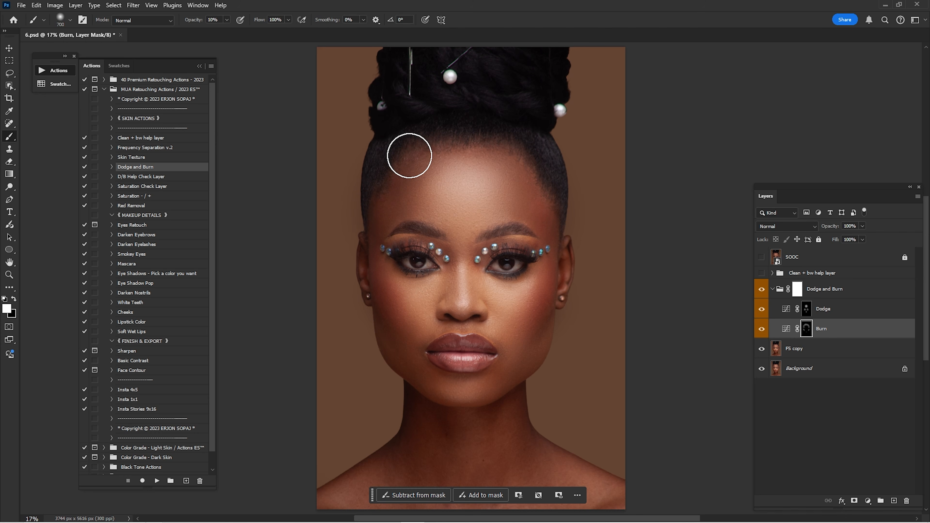
Step: Compare the portrait with the Burn layer hidden and shown, and set the Burn layer's opacity to 55%
left_click(762, 329)
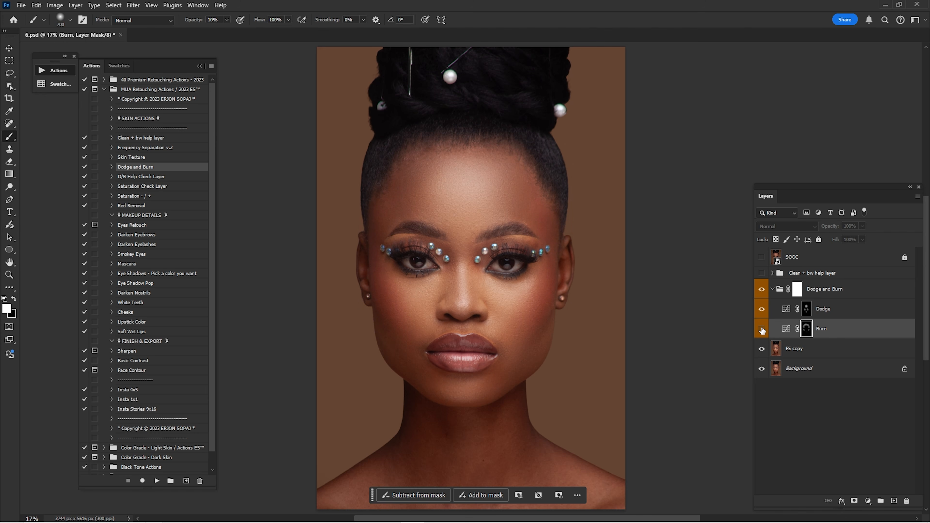
left_click(762, 329)
left_click(764, 329)
left_click(767, 329)
key("ctrl+2")
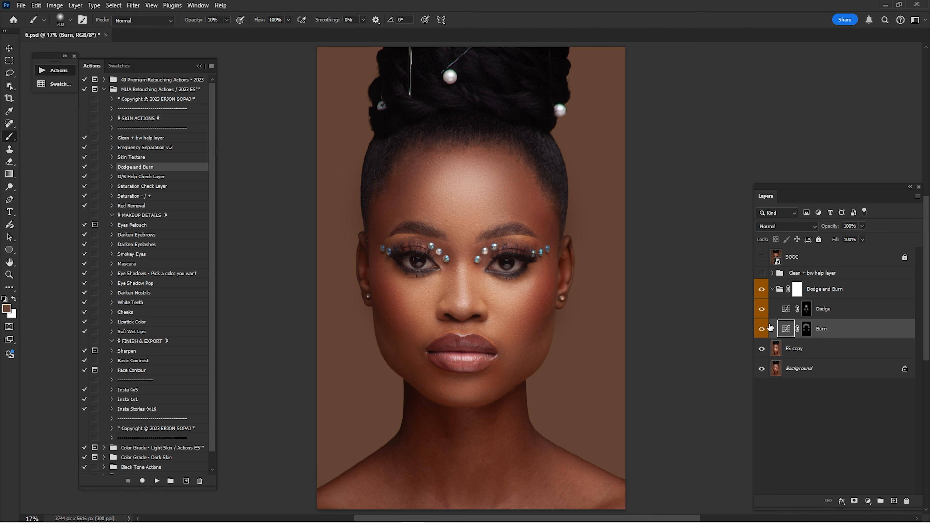
left_click(764, 331)
left_click(763, 330)
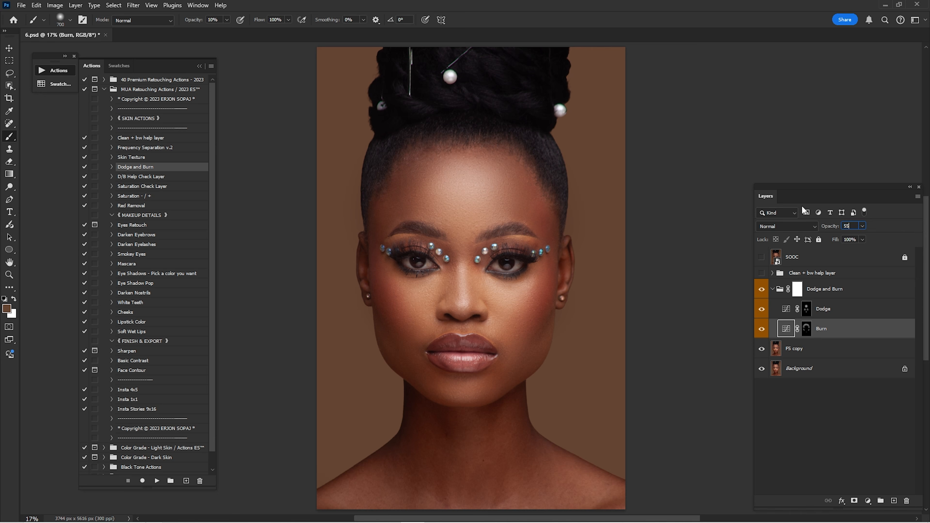
Step: Collapse the Dodge and Burn group and compare the portrait with the whole group hidden and shown
left_click(800, 290)
left_click(773, 290)
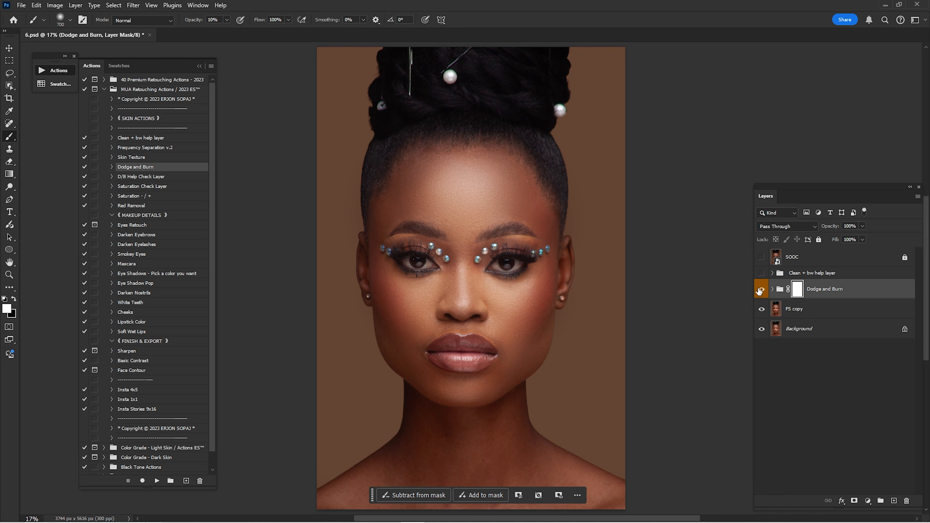
left_click(762, 289)
left_click(762, 289)
left_click(762, 290)
left_click(762, 290)
left_click(762, 290)
left_click(762, 290)
Step: Merge the Dodge and Burn group with the FS copy layer and compare the merged layer against the Background
left_click(827, 310, "shift")
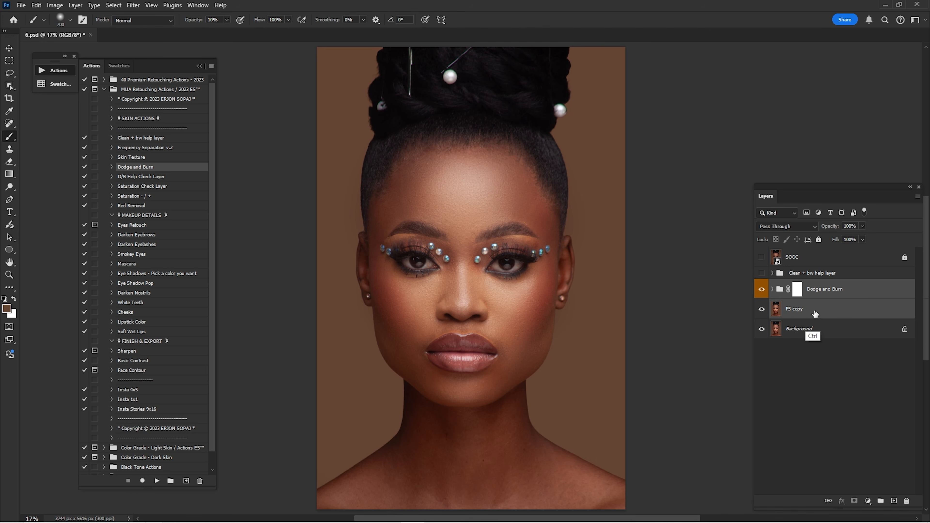
right_click(816, 292)
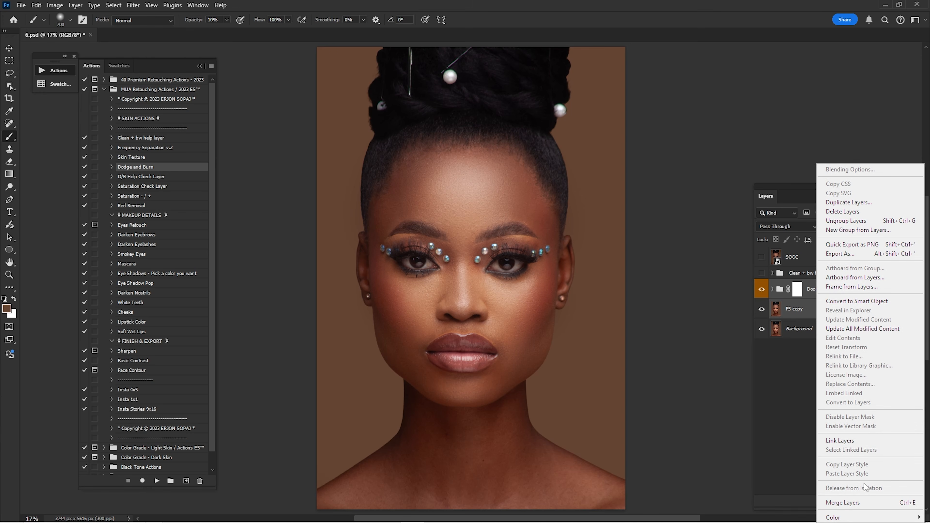
left_click(853, 502)
left_click(762, 290)
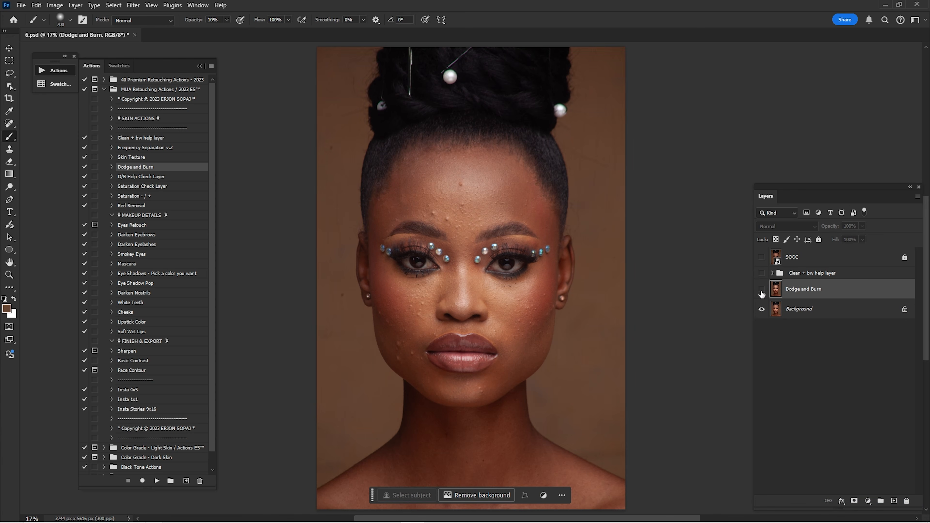
left_click(761, 289)
left_click(763, 290)
left_click(762, 291)
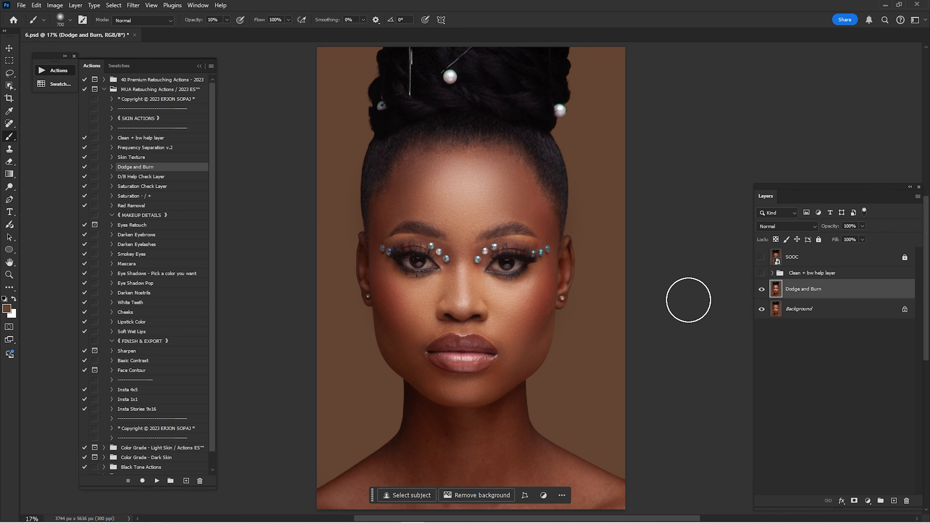
Step: Duplicate the merged Dodge and Burn layer and open the copy in the Liquify filter
mouse_move(838, 289)
left_mouse_down()
mouse_move(842, 480)
mouse_move(894, 500)
left_mouse_up()
left_click(133, 6)
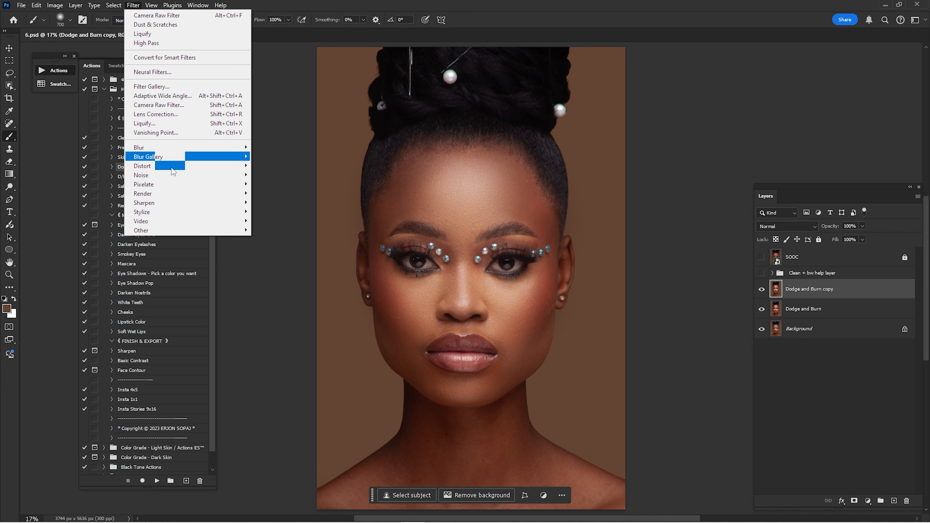
left_click(164, 123)
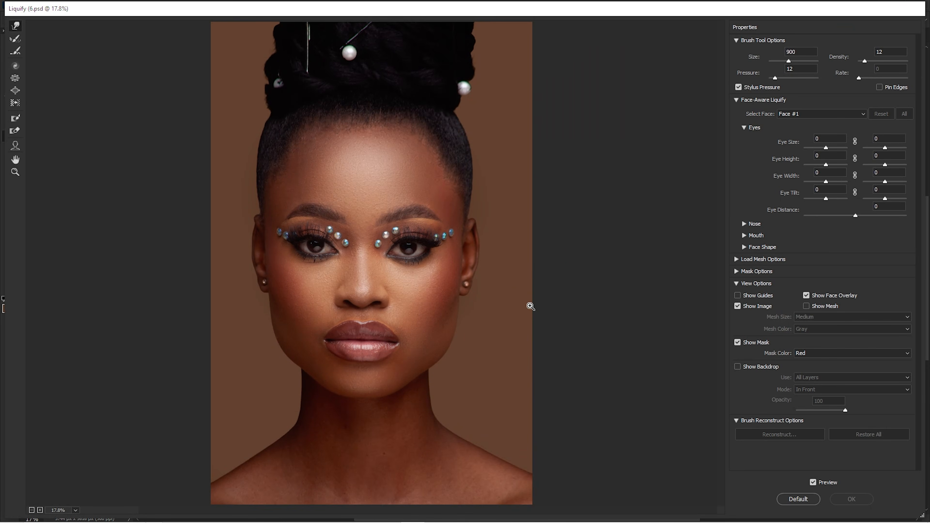
Step: Reshape the upper lip's outline near the left mouth corner with a Forward Warp brush of about 500 px
key("ctrl+plus")
key("ctrl+plus")
key("ctrl+plus")
left_click_drag(417, 349, 527, 204)
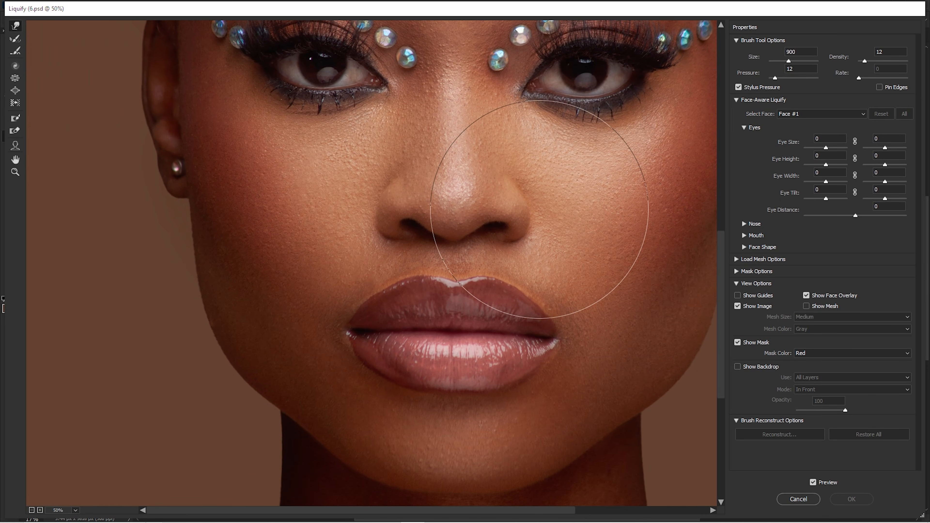
key("bracketleft")
key("bracketleft")
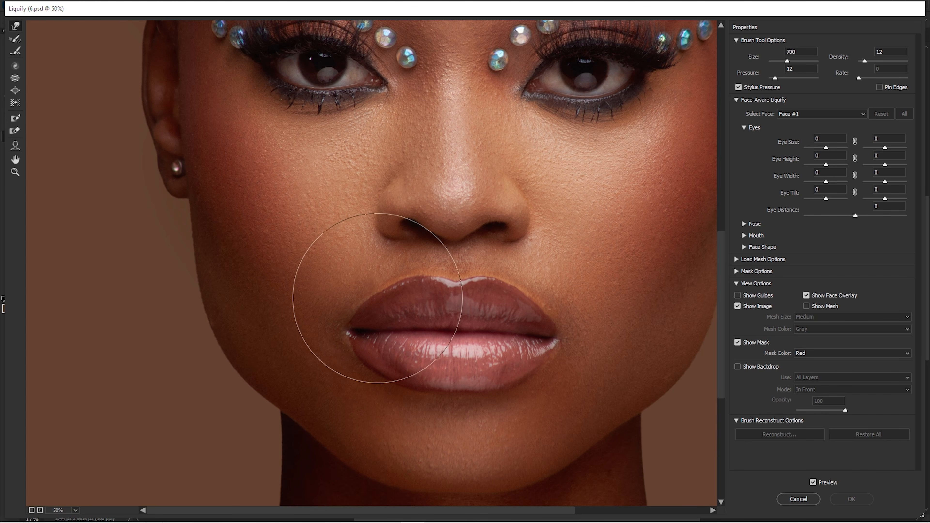
key("bracketleft")
key("bracketleft")
key("bracketleft")
key("bracketleft")
left_click(356, 288)
key("bracketright")
key("bracketright")
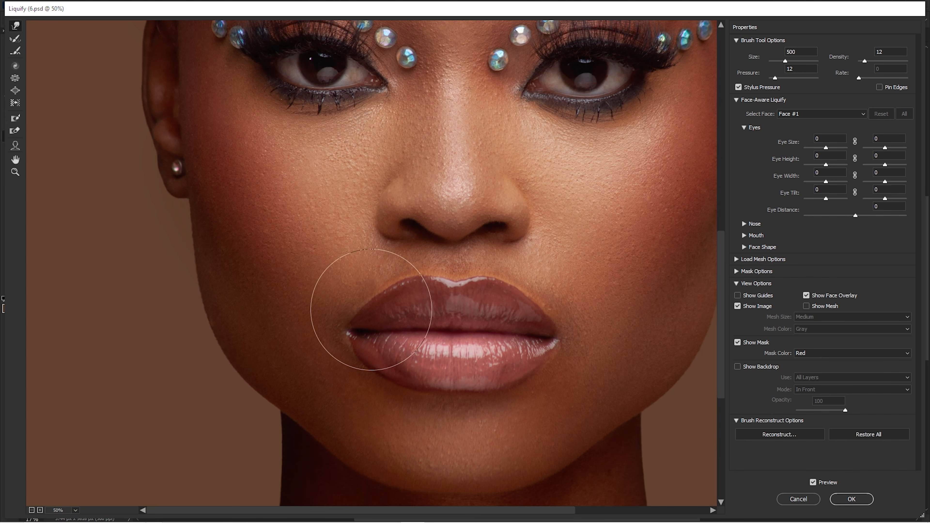
Step: Refine the cupid's bow and both mouth corners with a warp brush of about 300 to 500 px
key("bracketleft")
key("bracketleft")
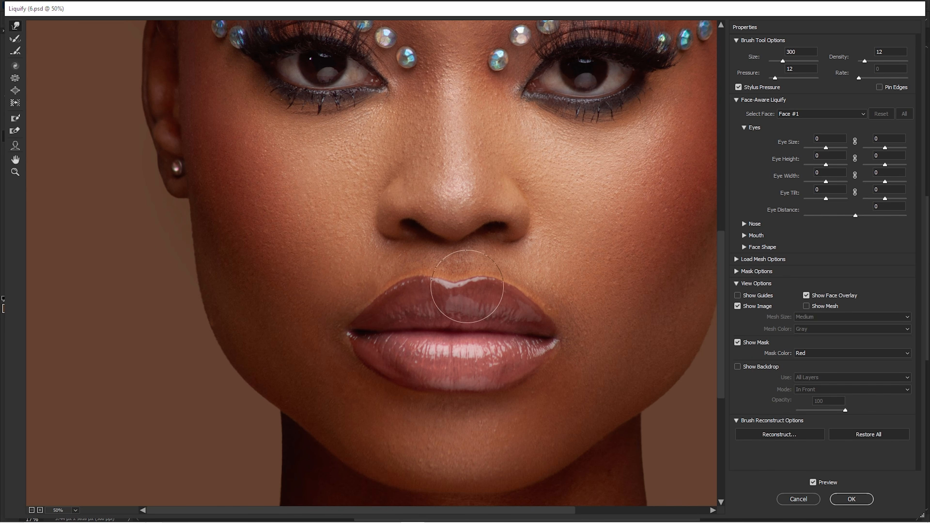
key("bracketright")
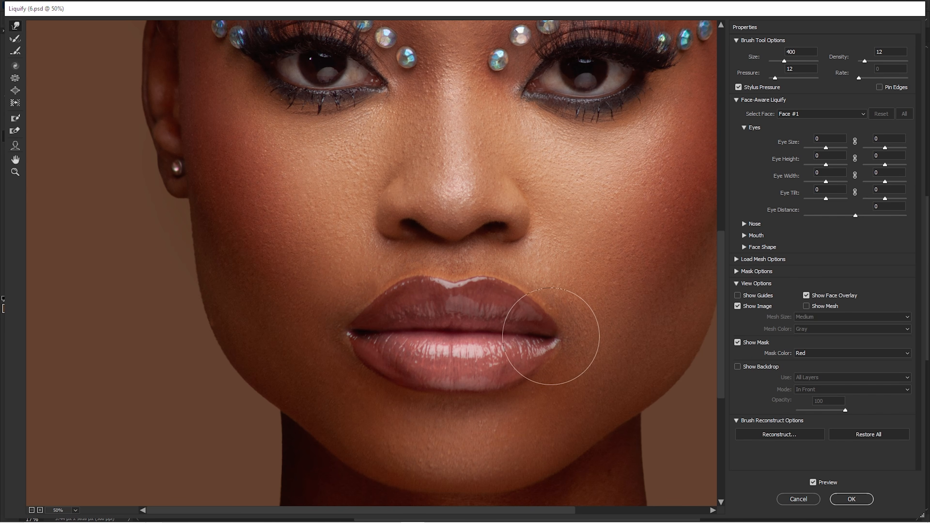
key("bracketleft")
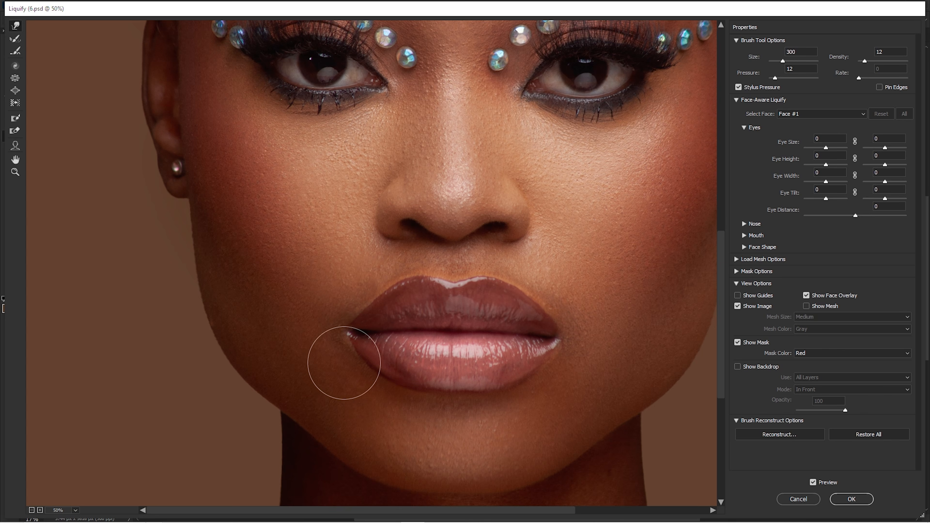
key("bracketright")
key("bracketright")
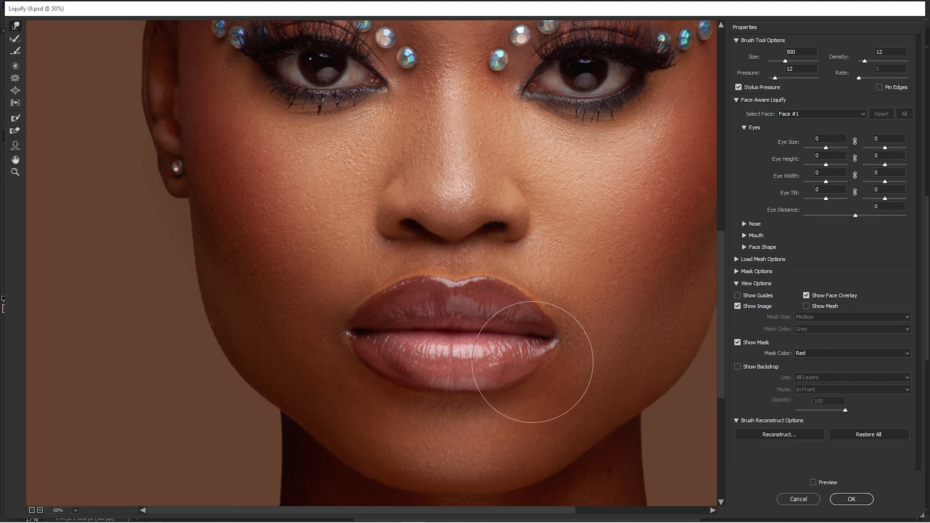
Step: Compare the lips with the Liquify preview off and on, and refine the lower lip near the right corner at 400 px
key("p")
left_click(813, 482)
left_click(813, 482)
left_click(813, 482)
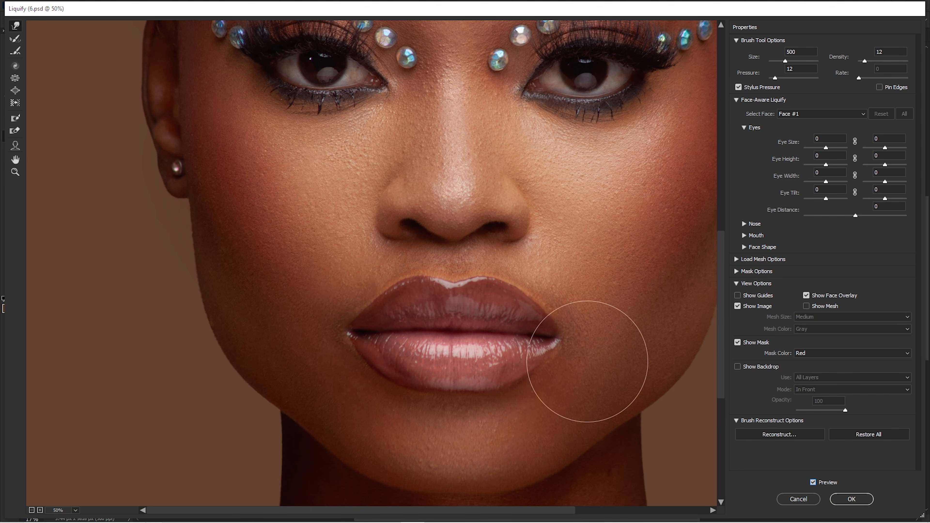
key("bracketleft")
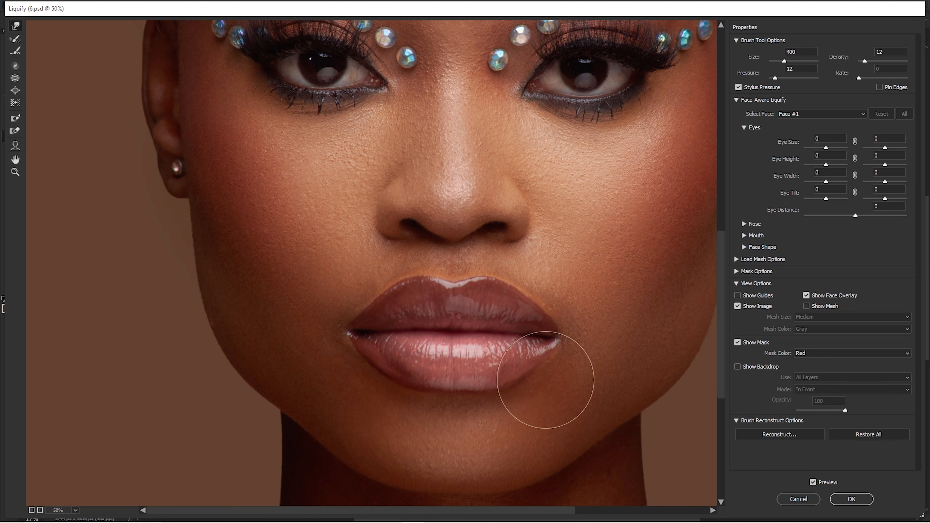
Step: Push the right shoulder line upward in Liquify with a warp brush of 1400 px
key("ctrl+minus")
key("ctrl+minus")
key("ctrl+minus")
key("ctrl+minus")
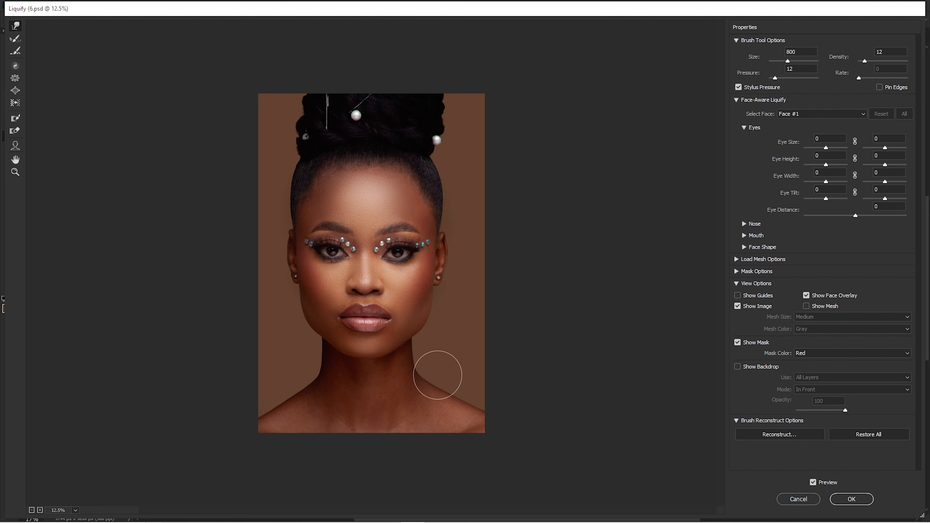
key("bracketright")
key("bracketright")
key("bracketright")
key("bracketright")
key("bracketright")
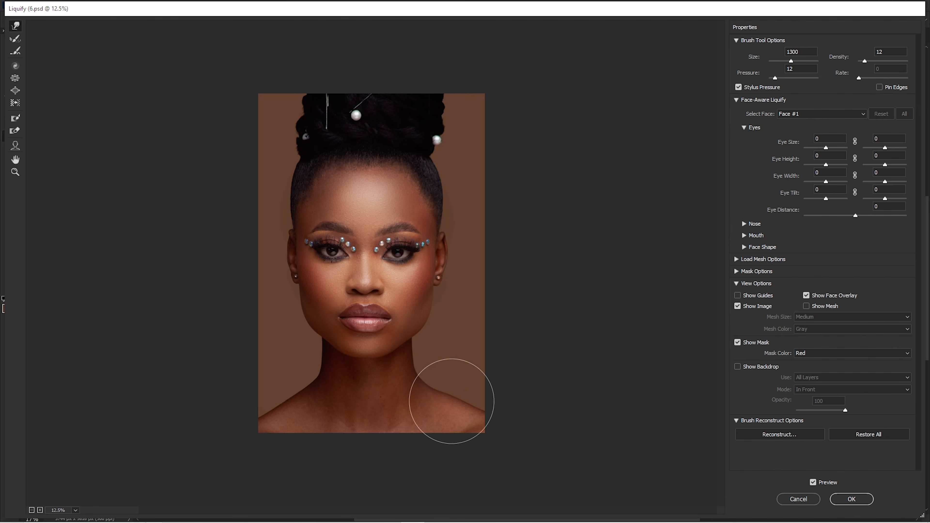
key("bracketright")
mouse_move(490, 418)
left_mouse_down()
mouse_move(490, 389)
mouse_move(487, 416)
mouse_move(476, 376)
left_mouse_up()
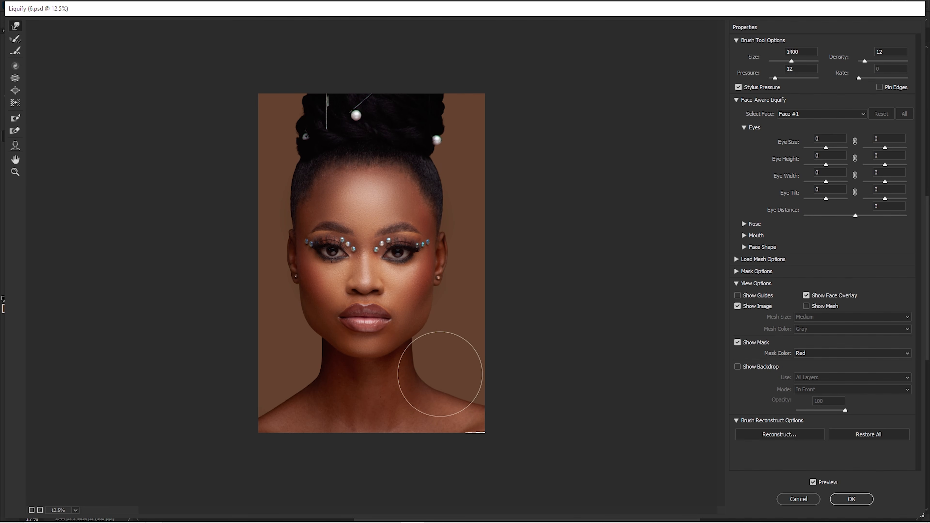
Step: Push the left shoulder line upward to match the right one with a 1200 px warp brush
key("bracketleft")
key("bracketleft")
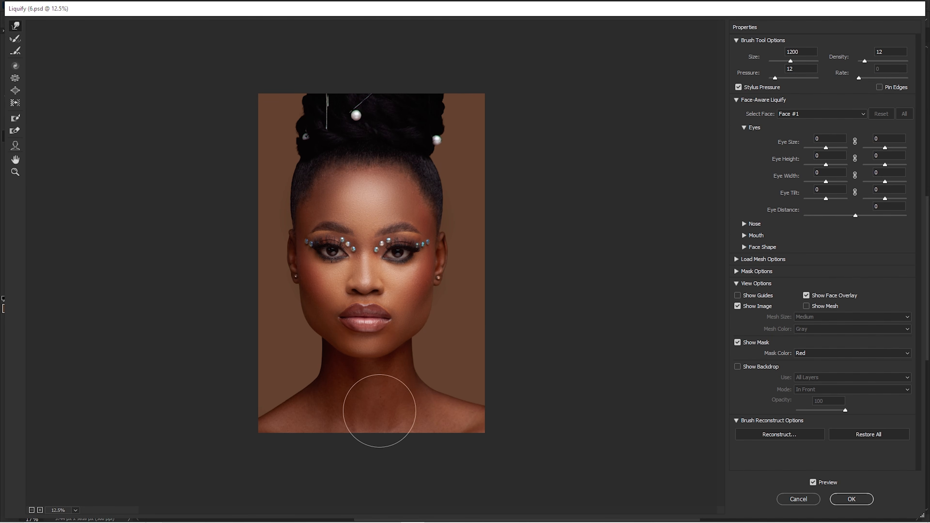
left_click_drag(253, 425, 253, 390)
left_click_drag(260, 426, 256, 390)
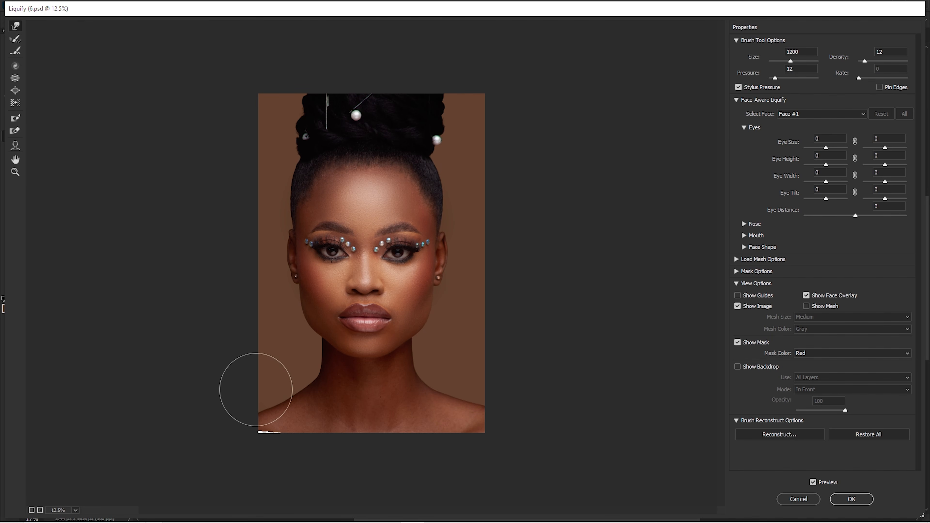
Step: Even out the slope from neck to left shoulder and fill the blank image corner below it, finishing with a 1000 px brush
key("bracketright")
mouse_move(295, 367)
left_mouse_down()
mouse_move(296, 405)
mouse_move(252, 449)
mouse_move(263, 423)
mouse_move(249, 406)
mouse_move(250, 425)
mouse_move(299, 396)
left_mouse_up()
key("bracketleft")
key("bracketright")
key("bracketright")
key("bracketleft")
key("bracketleft")
key("bracketleft")
key("bracketleft")
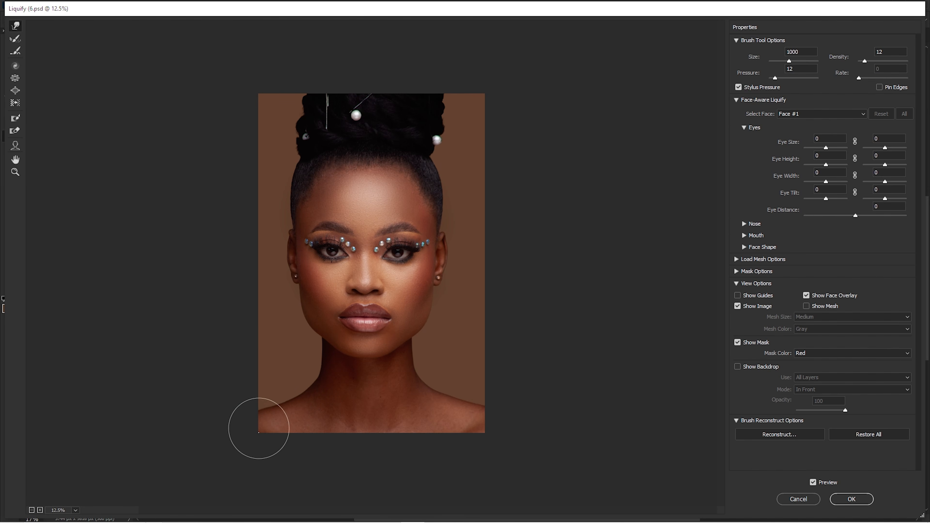
left_click_drag(259, 428, 255, 431)
Step: Compare the reshaped shoulders on the full portrait with the Liquify preview off and on
key("p")
key("p")
key("p")
key("p")
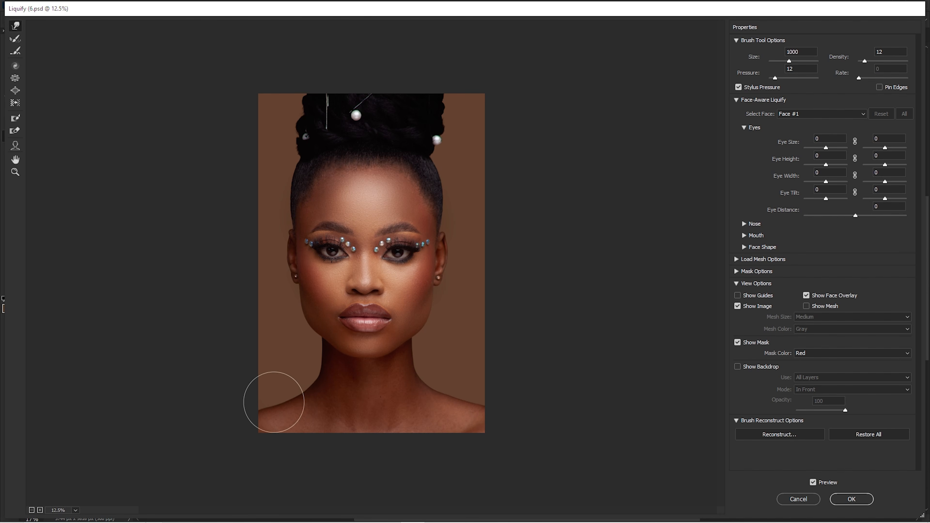
Step: Smooth the left outline of the hair bun and head with a warp brush of about 175 to 400 px
key("ctrl+space")
left_click(436, 217)
scroll(343, 235, "up", 5)
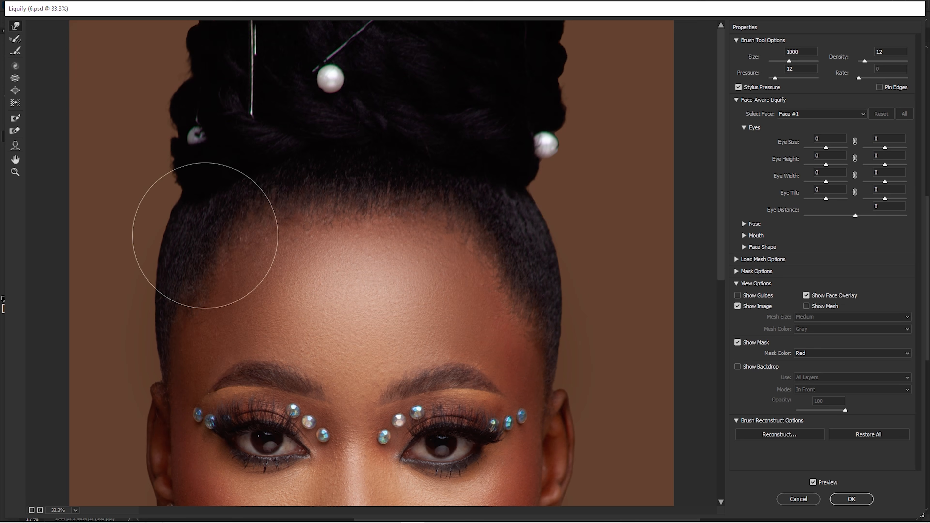
key("bracketleft")
key("bracketleft")
key("bracketleft")
key("bracketleft")
key("bracketleft")
key("bracketleft")
key("bracketleft")
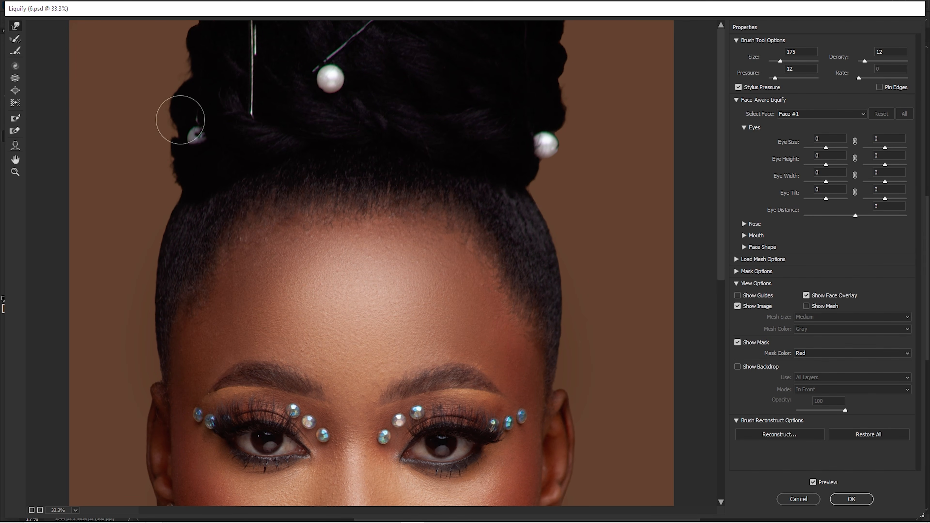
key("bracketright")
key("bracketright")
key("bracketright")
key("bracketright")
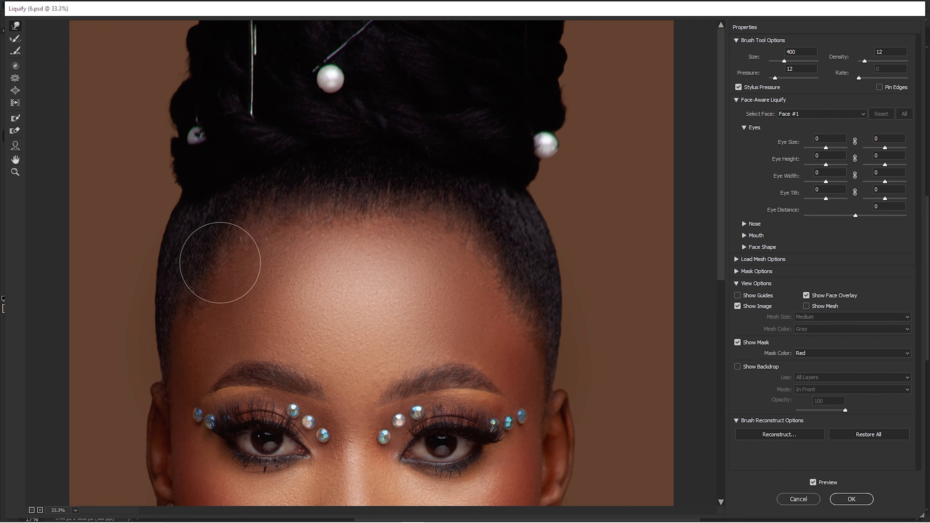
Step: Refine the lip outline and the area around both mouth corners with a warp brush of about 300 to 500 px
mouse_move(323, 377)
left_mouse_down()
mouse_move(317, 101)
mouse_move(316, 236)
left_mouse_up()
key("bracketright")
left_click_drag(350, 349, 355, 407)
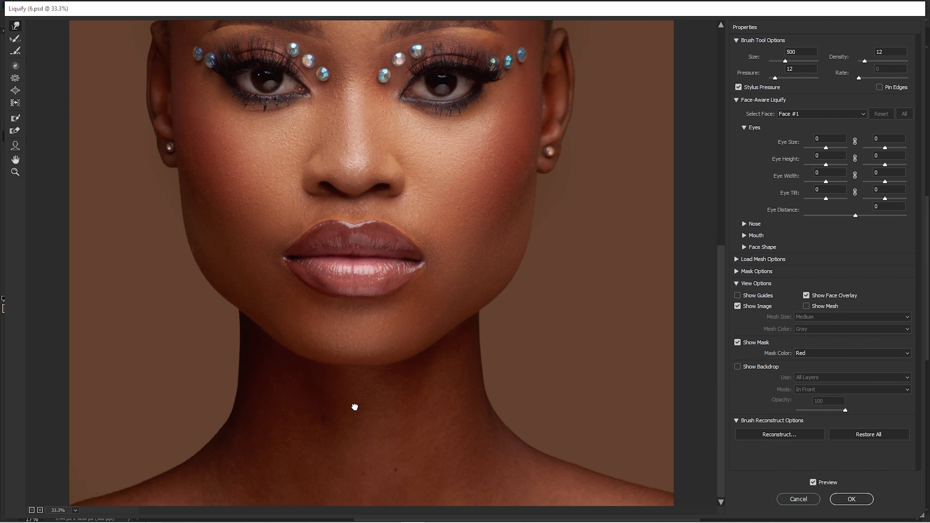
left_click_drag(390, 268, 390, 374)
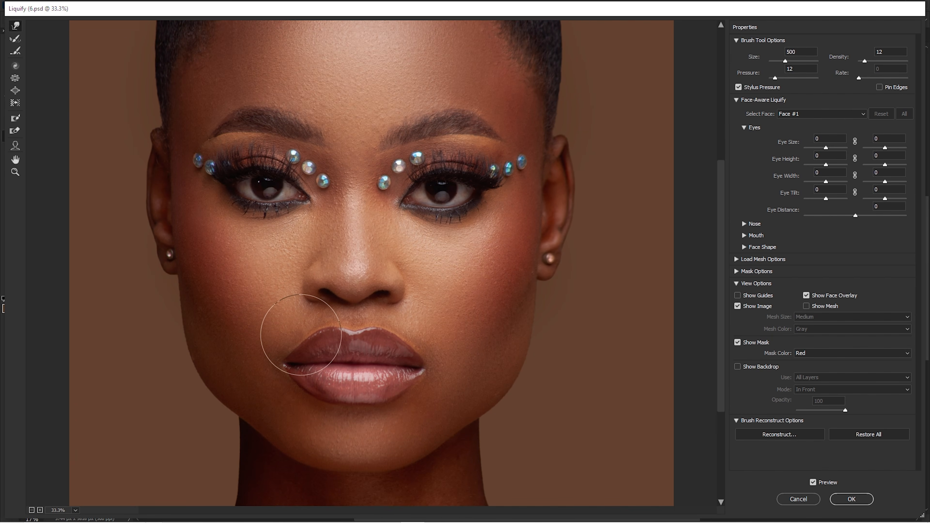
key("bracketright")
key("bracketleft")
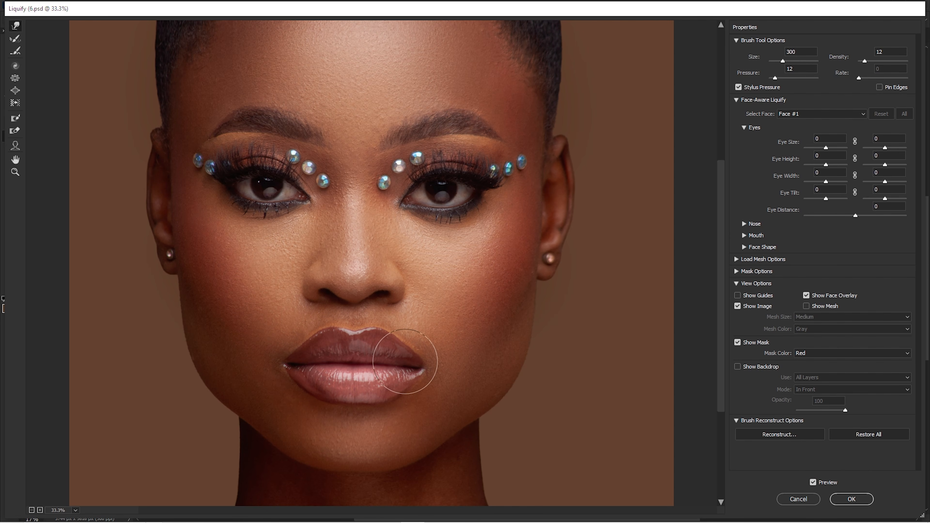
key("bracketright")
key("bracketright")
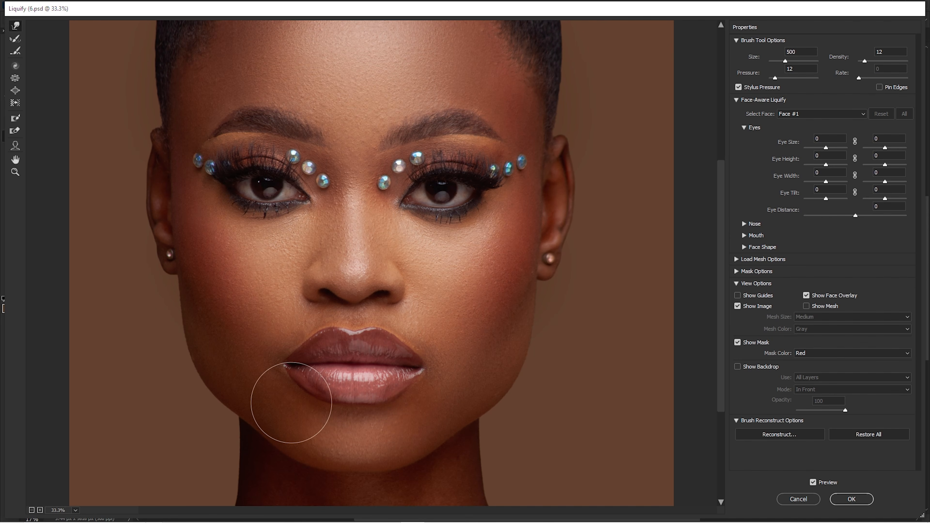
key("bracketleft")
key("bracketleft")
key("bracketright")
key("bracketright")
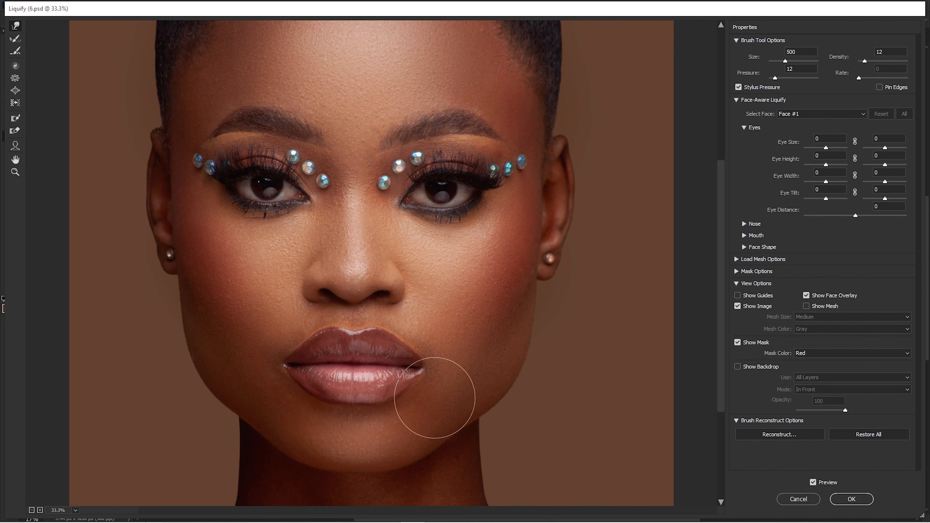
Step: Check the lips against the full portrait and fine-tune their upper contour with a warp brush of about 250 to 500 px
left_click(441, 262, "alt")
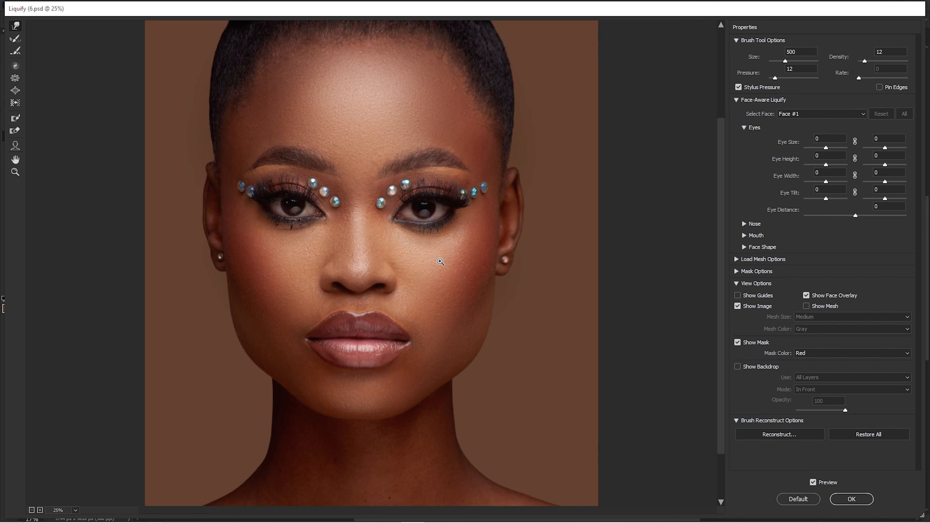
left_click(379, 259, "alt")
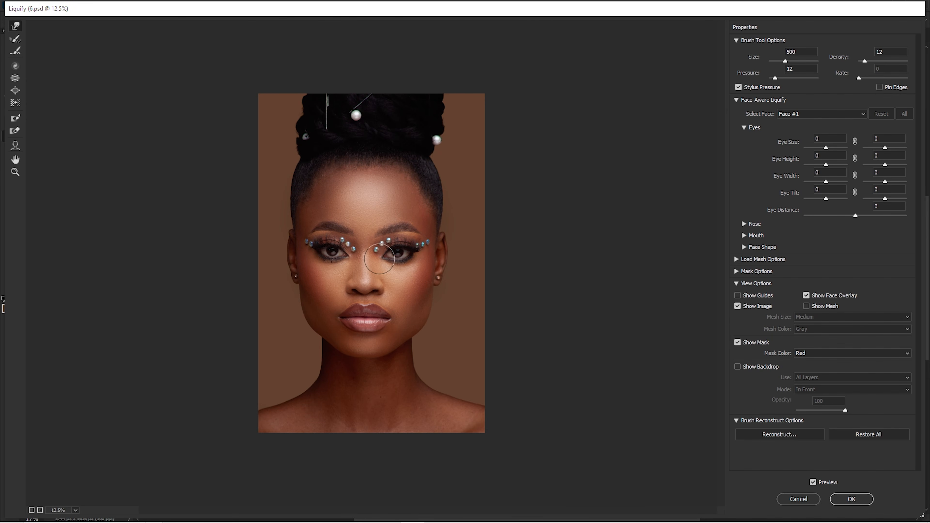
key("ctrl+plus")
key("ctrl+plus")
key("ctrl+plus")
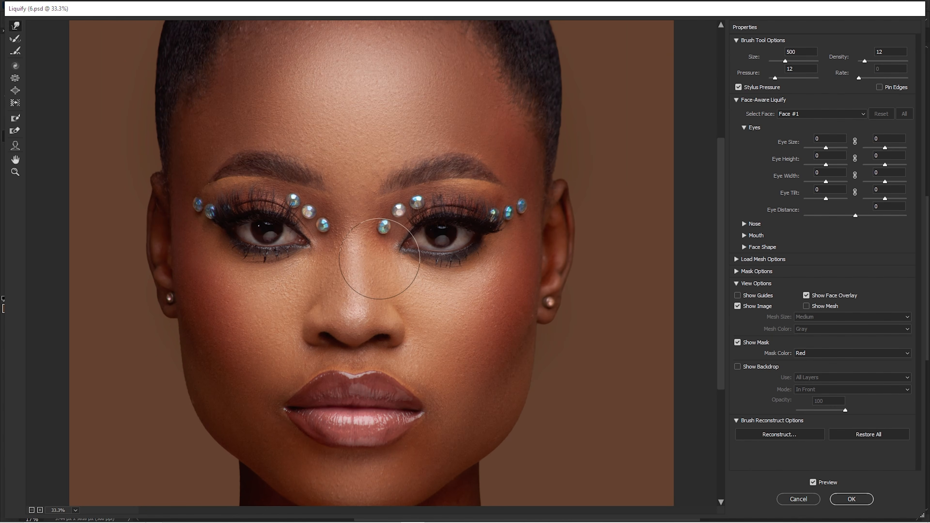
left_click_drag(384, 270, 429, 155)
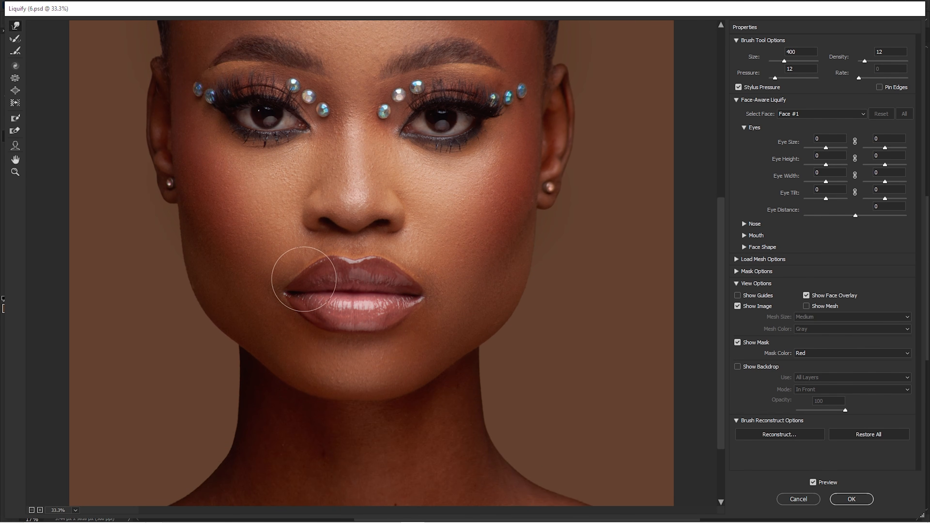
key("bracketleft")
key("bracketright")
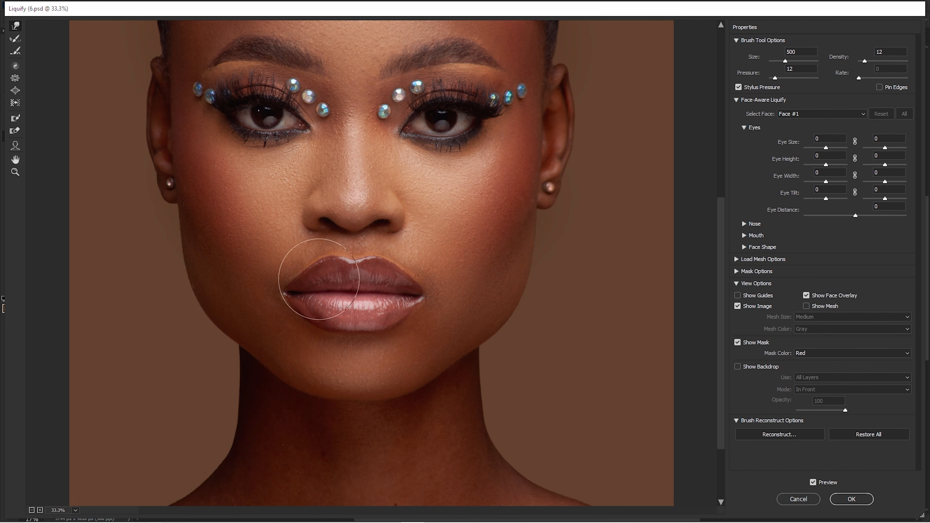
key("bracketleft")
key("bracketleft")
key("bracketleft")
Step: Refine the outer contours of both ears with a warp brush of about 300 to 500 px
scroll(436, 270, "up", 3)
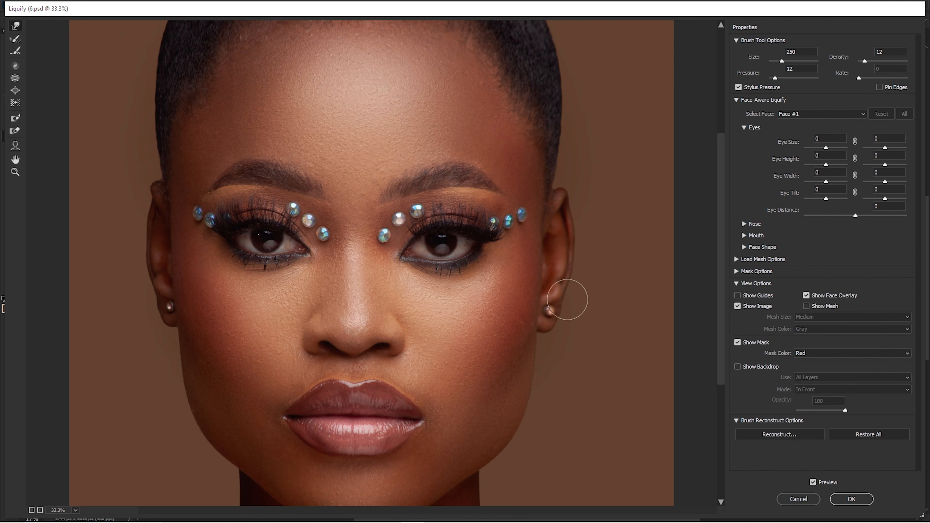
key("bracketright")
key("bracketright")
key("bracketright")
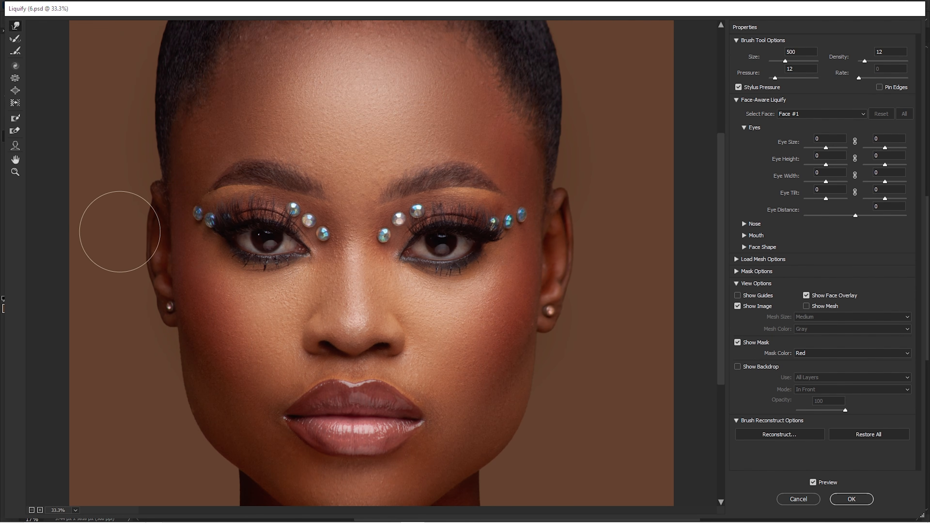
key("bracketleft")
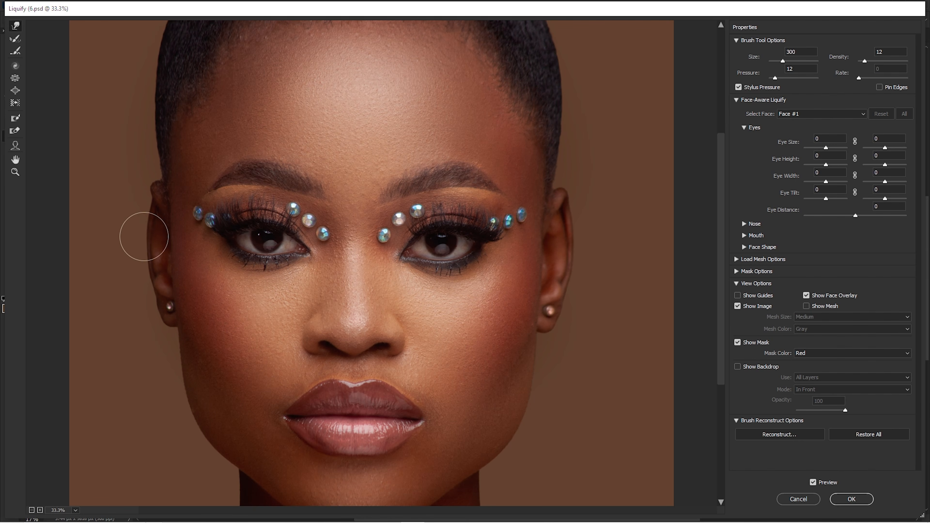
Step: Compare the face with the Liquify preview off and on, and apply the Liquify changes
key("p")
key("p")
key("p")
key("p")
key("p")
key("p")
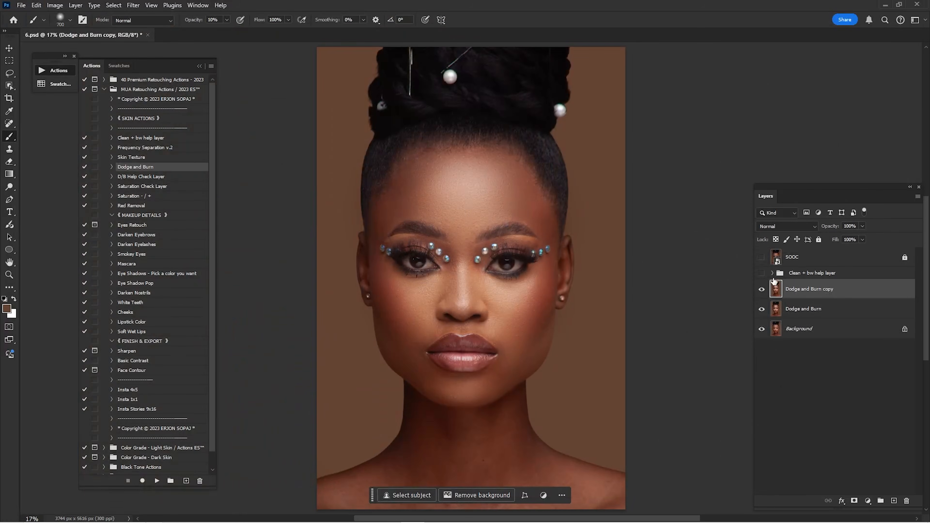
Step: Compare the retouched portrait with the original by toggling the visibility of the SOOC layer
left_click(762, 257)
left_click(762, 257)
left_click(762, 257)
left_click(762, 257)
left_click(762, 257)
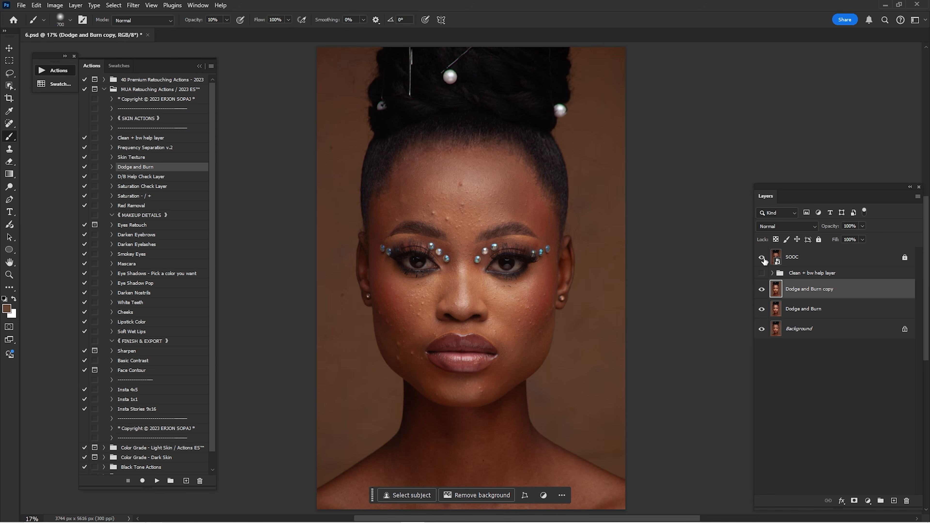
left_click(762, 257)
left_click(763, 257)
left_click(762, 257)
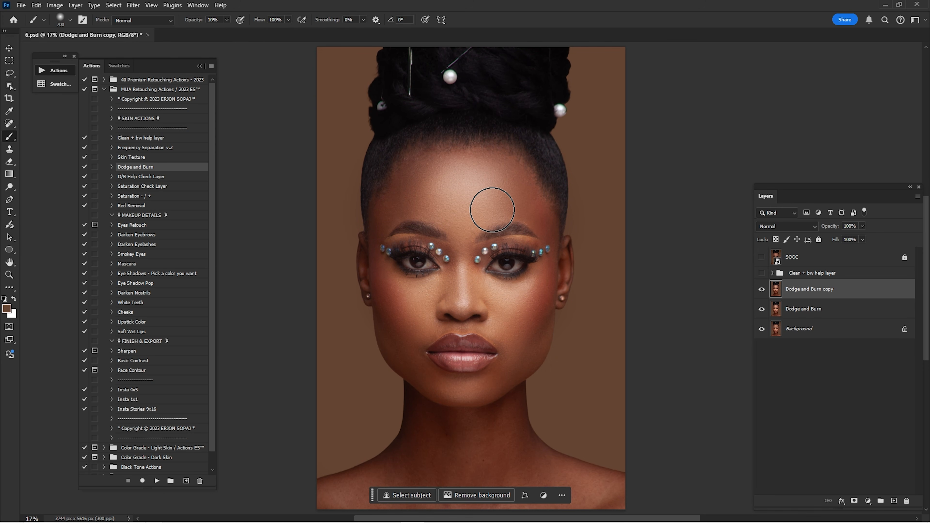
Step: Compare the portrait with and without the Dodge and Burn copy layer, and merge that copy into the Dodge and Burn layer
left_click(762, 291)
left_click(761, 290)
left_click(761, 290)
left_click(762, 291)
left_click(761, 289)
left_click(761, 290)
key("ctrl+z")
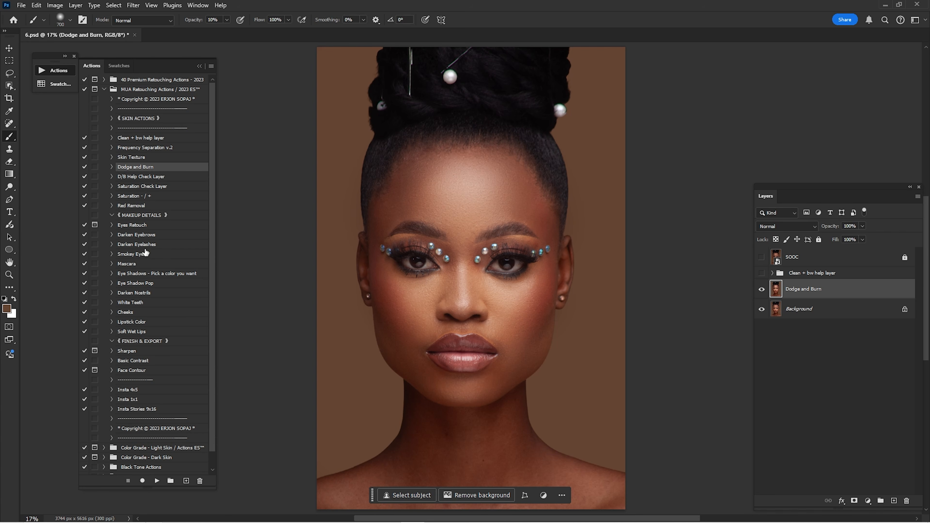
Step: Run the Eyes Retouch action on the Dodge and Burn layer, accepting a Gaussian Blur radius of 5.0 pixels
left_click(136, 226)
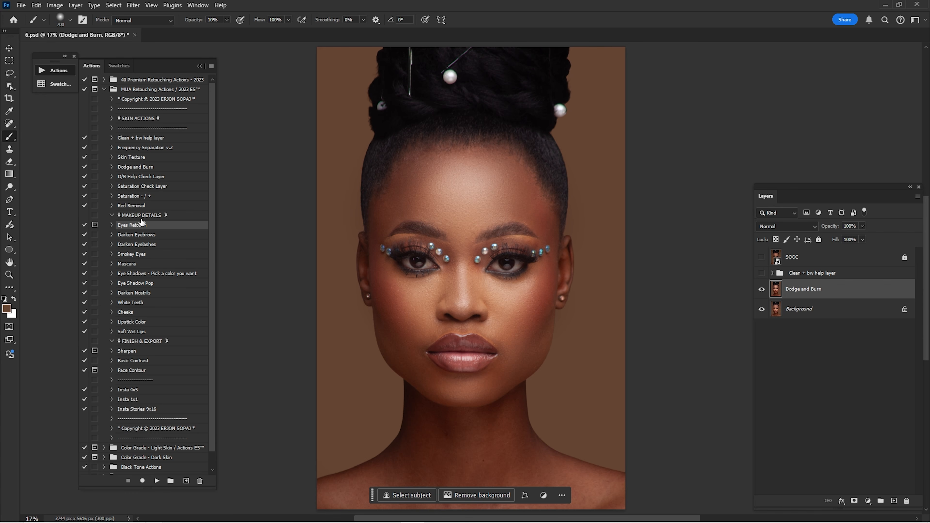
key("ctrl+space")
left_click_drag(396, 260, 457, 291)
key("ctrl+0")
key("ctrl+space")
left_click(476, 267)
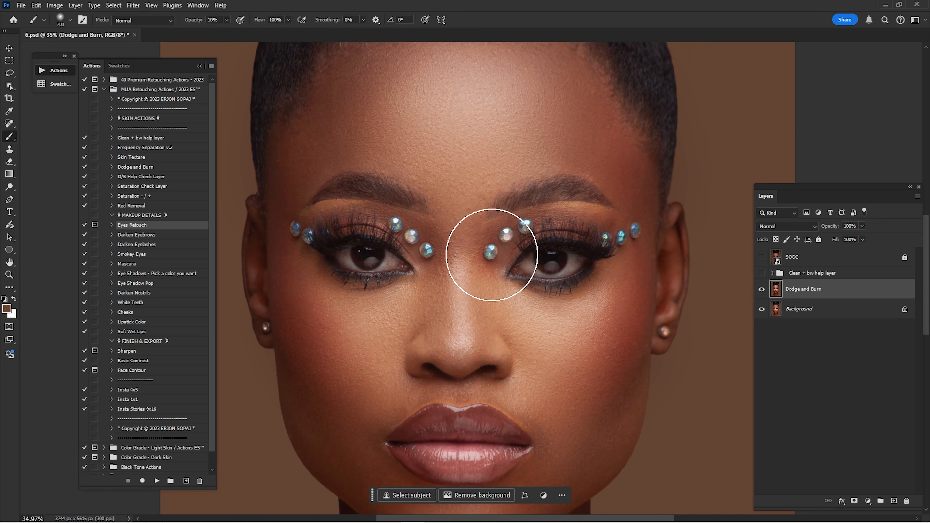
key("ctrl+0")
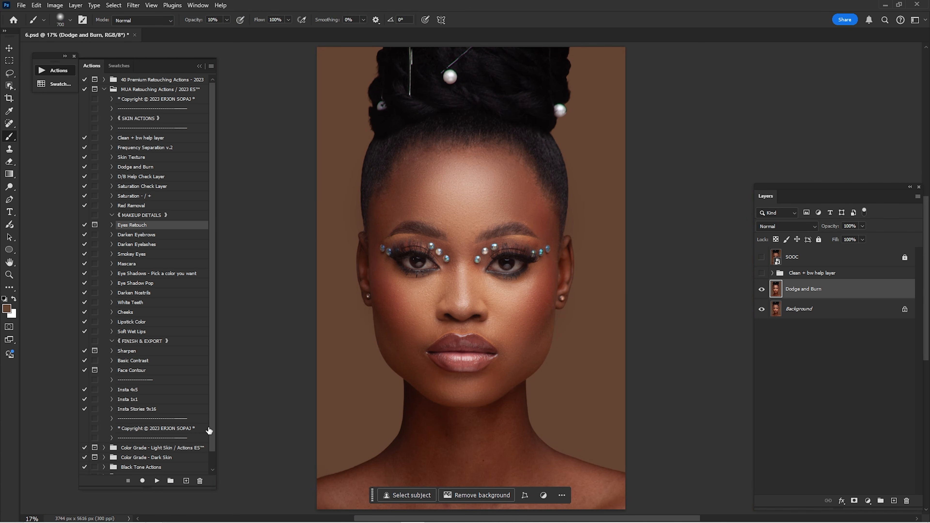
left_click(157, 480)
left_click(434, 197)
key("Return")
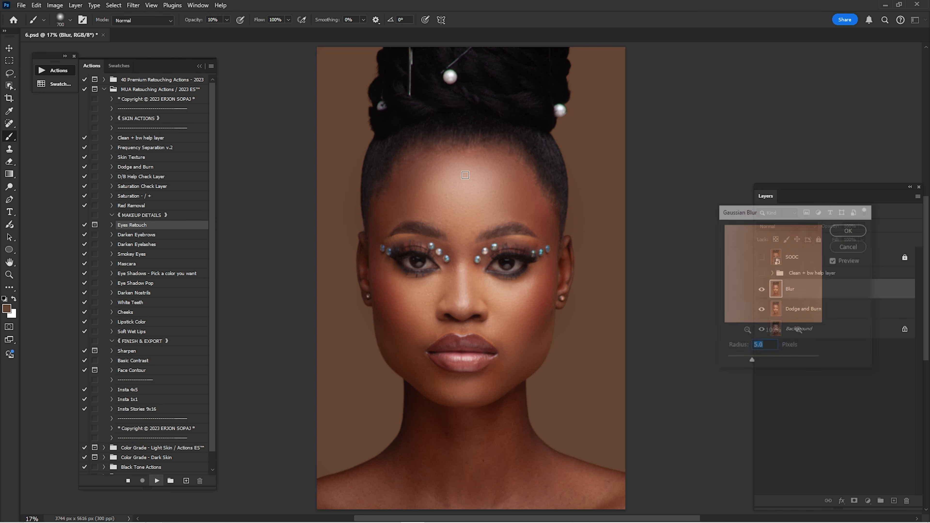
Step: Paint white on the Remove Veins mask over the whites of both eyes with a 45 to 50 px brush at 90% opacity
key("ctrl+space")
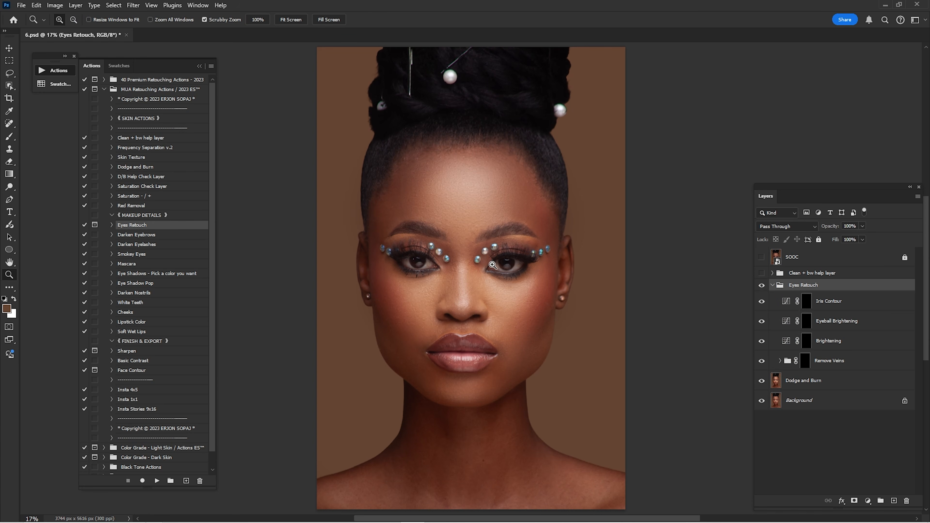
left_click_drag(492, 265, 560, 268)
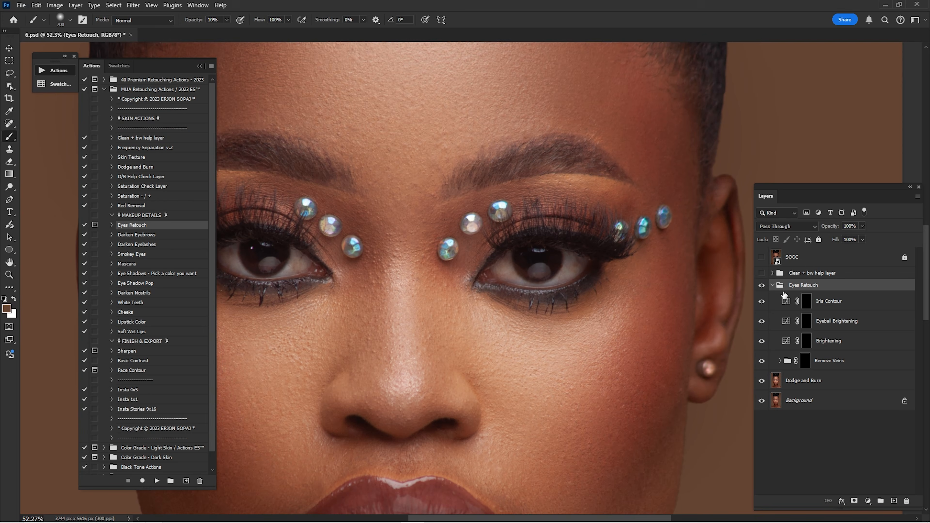
key("space")
left_click_drag(473, 296, 589, 311)
left_click(804, 361)
key("ctrl+space")
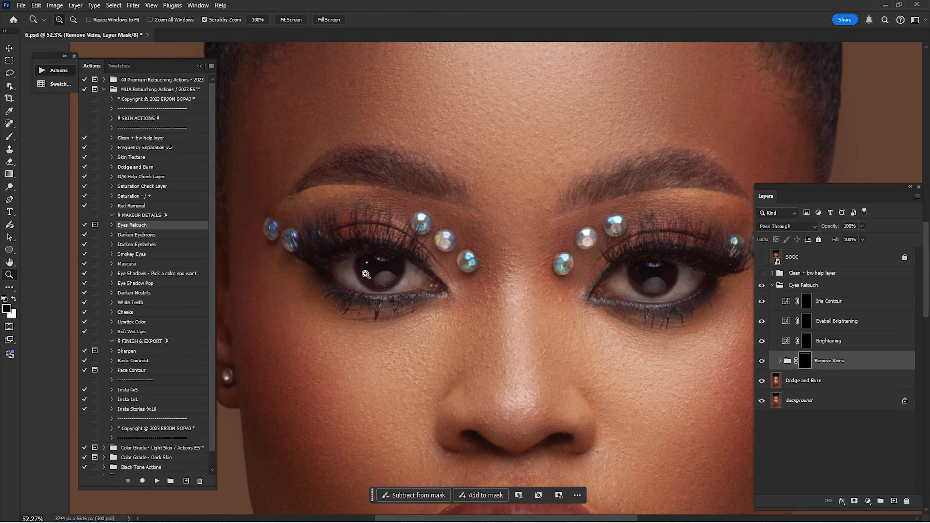
left_click_drag(366, 274, 383, 287)
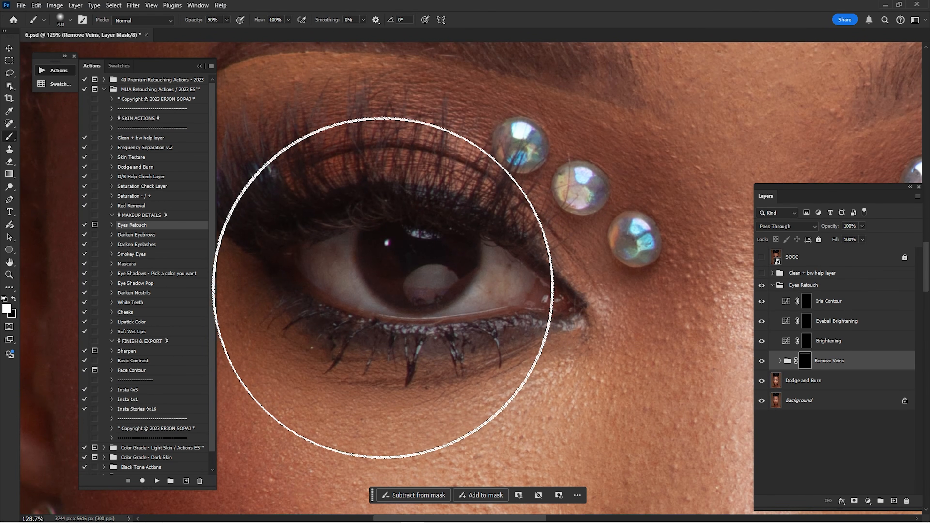
key("bracketleft")
key("bracketleft")
key("bracketleft")
key("bracketleft")
key("bracketleft")
key("bracketleft")
key("bracketleft")
key("bracketleft")
key("bracketleft")
key("bracketleft")
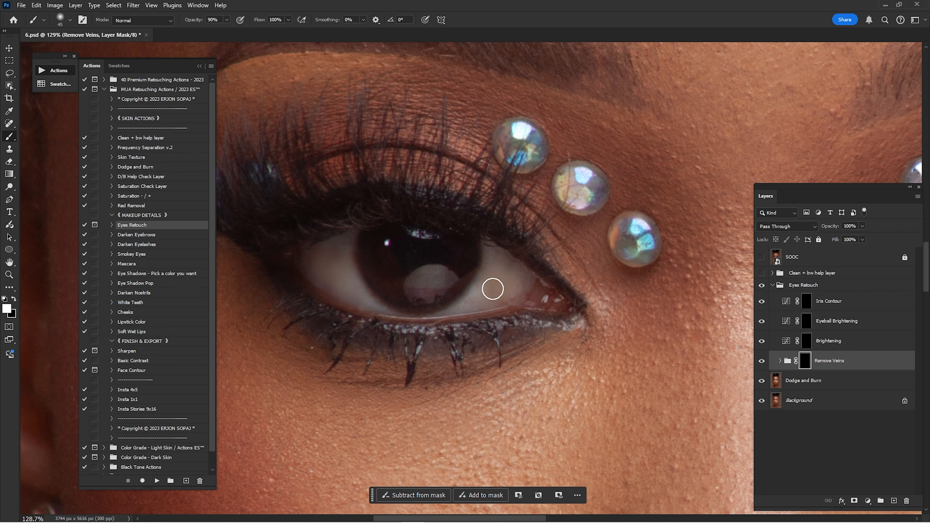
key("space")
mouse_move(508, 282)
left_mouse_down()
mouse_move(206, 230)
mouse_move(9, 241)
left_mouse_up()
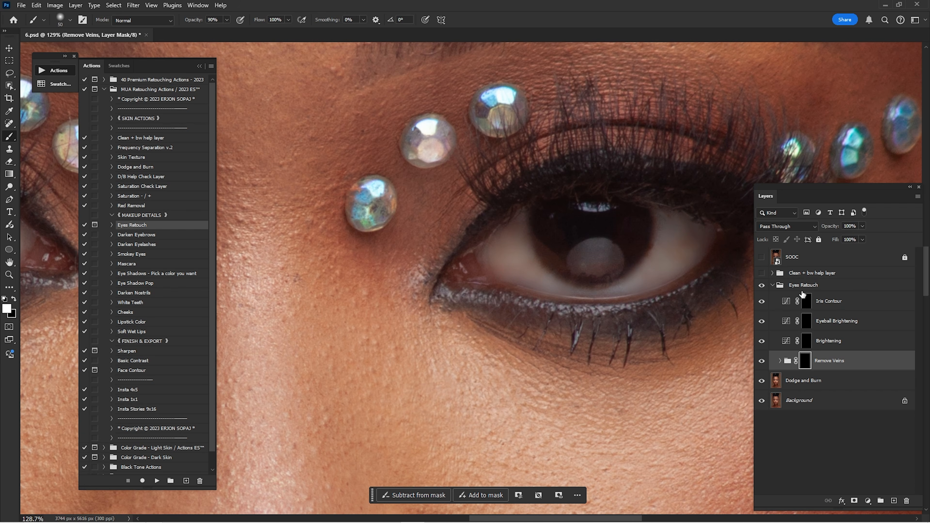
Step: Lower the opacity of the Remove Veins group while viewing the left eye up close
key("ctrl+0")
key("ctrl+space")
left_click_drag(409, 254, 552, 301, "ctrl")
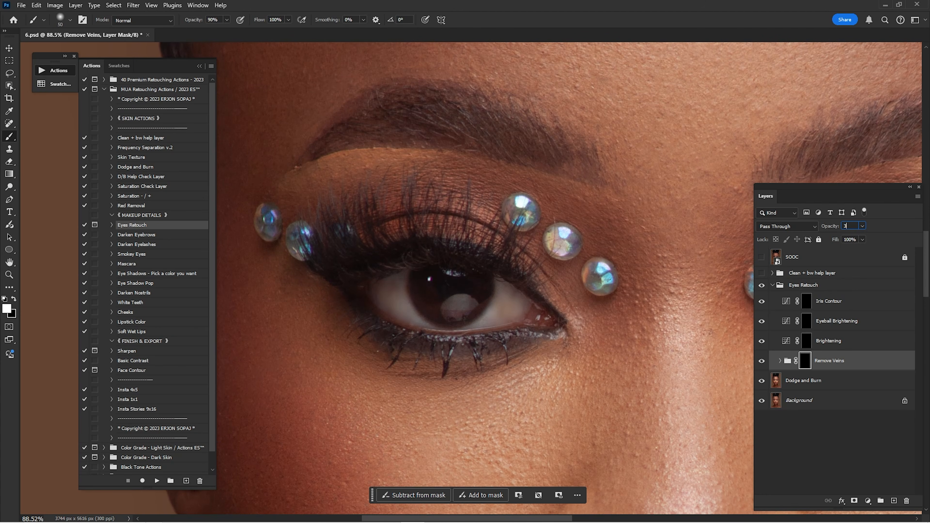
key("Return")
Step: Paint white on the Brightening mask over the white of the left eye with a 40 to 45 px brush
left_click(807, 341)
key("ctrl+space")
mouse_move(544, 250)
left_mouse_down("ctrl")
mouse_move(451, 267)
mouse_move(559, 286)
mouse_move(401, 264)
mouse_move(425, 273)
left_mouse_up("ctrl")
key("ctrl+space")
key("space")
key("bracketleft")
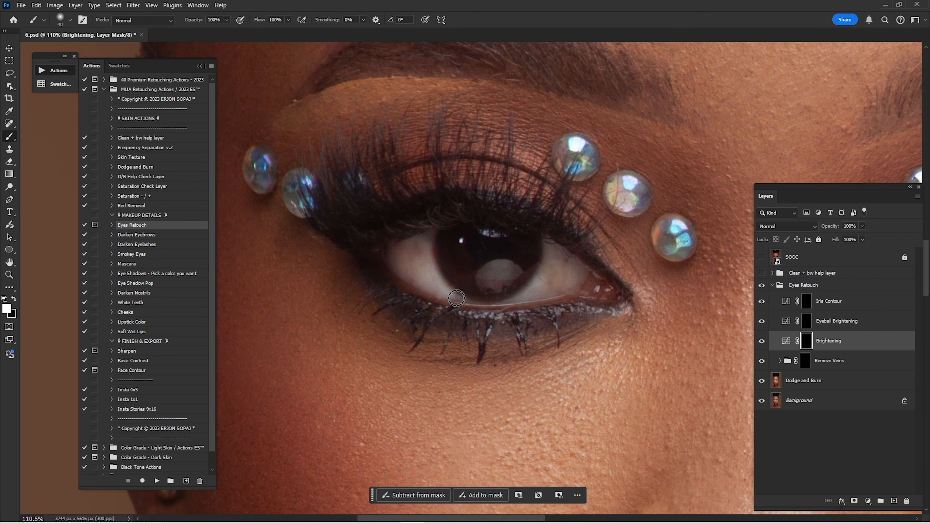
mouse_move(548, 290)
left_mouse_down()
mouse_move(565, 267)
mouse_move(573, 283)
left_mouse_up()
key("bracketright")
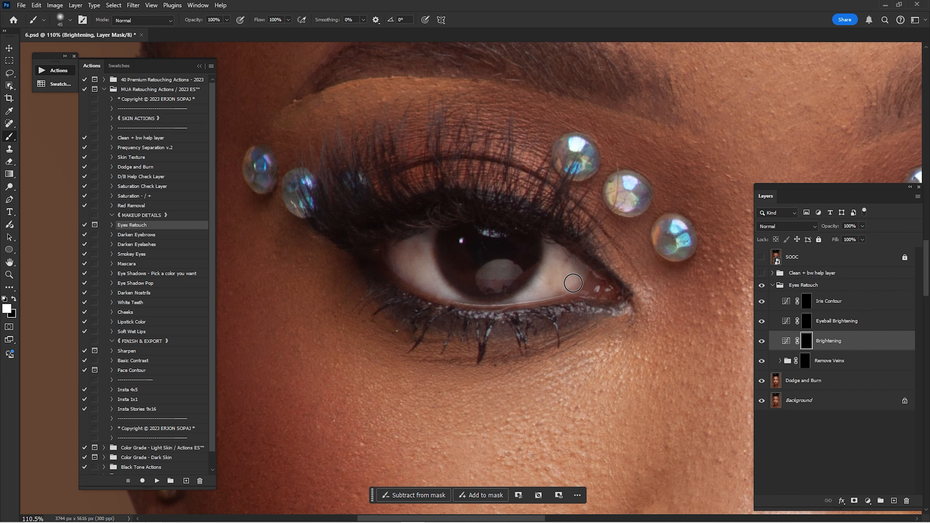
Step: Paint white on the Brightening layer mask over the whites and lower rims of both eyes, undoing the last stroke
left_click_drag(467, 296, 545, 297)
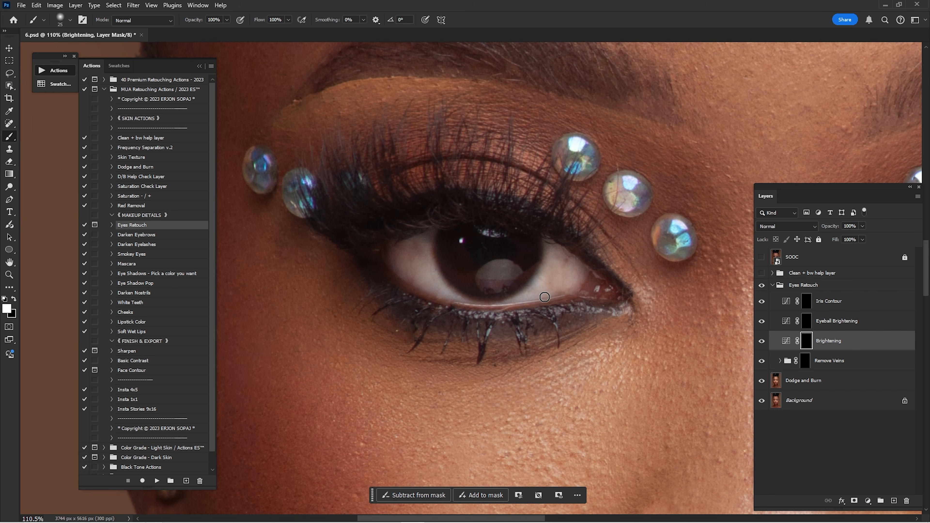
left_click_drag(564, 253, 256, 214)
mouse_move(437, 215)
left_mouse_down()
mouse_move(417, 225)
mouse_move(440, 234)
left_mouse_up()
key("bracketright")
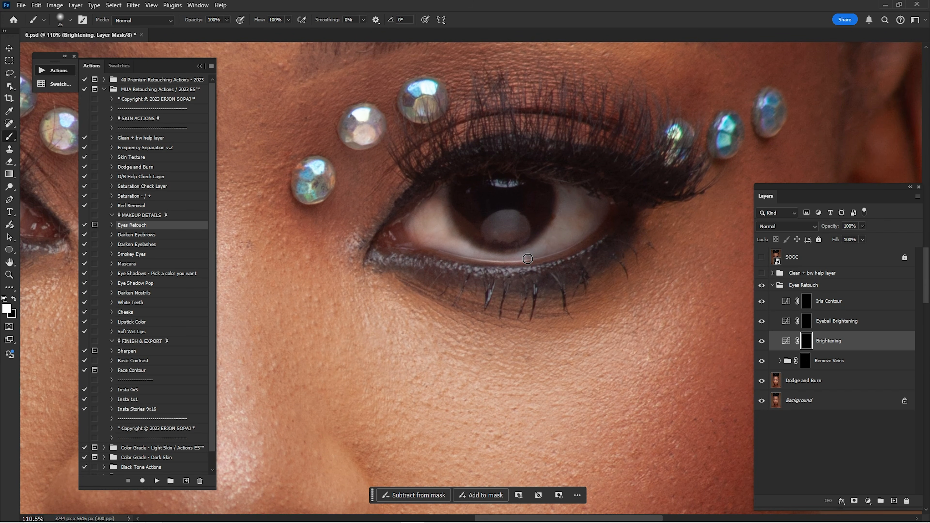
key("bracketright")
left_click_drag(528, 259, 586, 225)
mouse_move(576, 206)
left_mouse_down()
mouse_move(543, 249)
mouse_move(565, 229)
left_mouse_up()
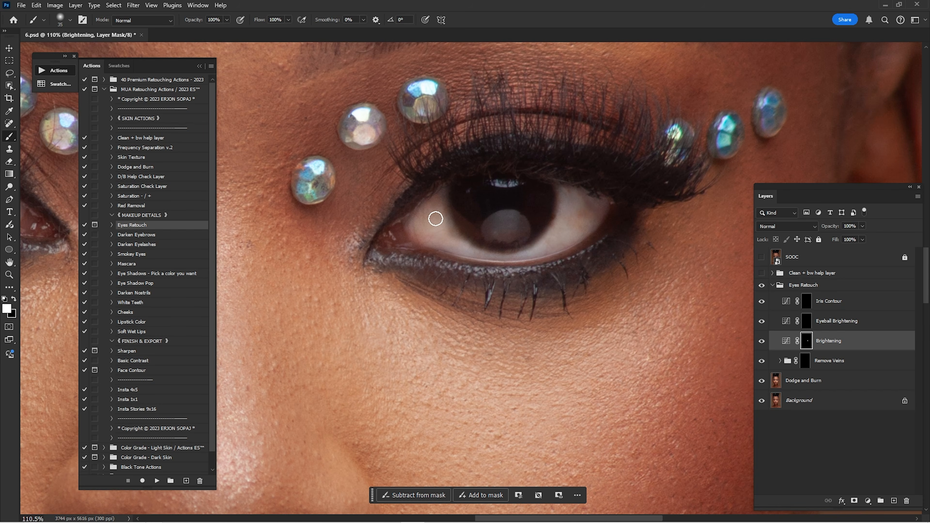
key("x")
key("x")
left_click_drag(543, 271, 457, 275)
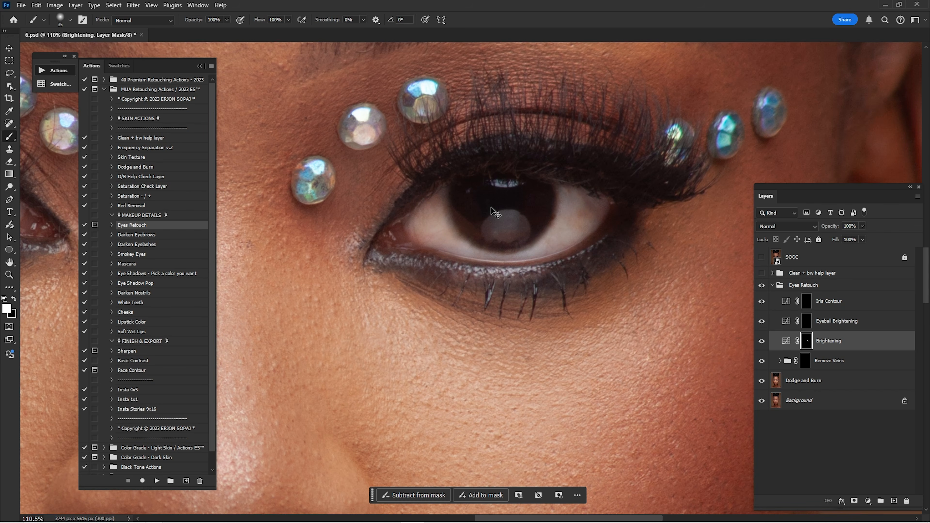
key("ctrl+z")
key("x")
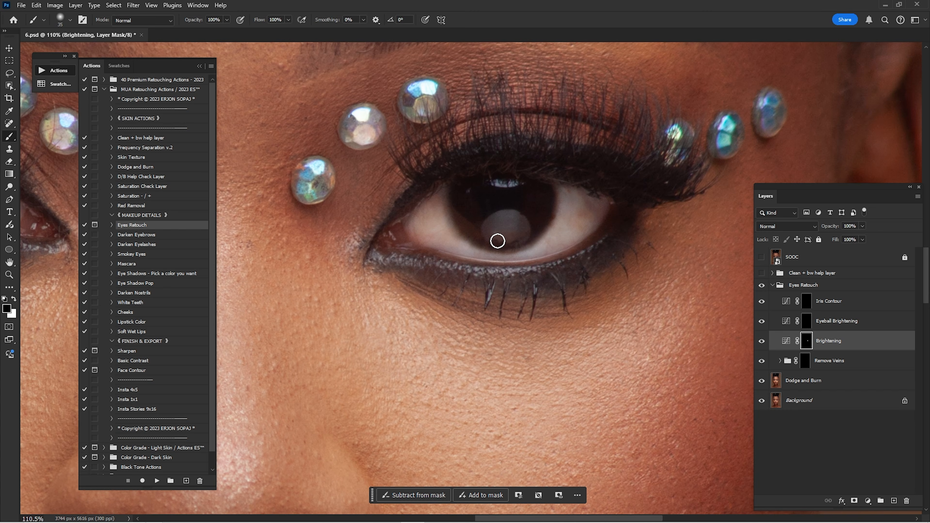
Step: Compare the full portrait with and without the Brightening layer
key("ctrl+0")
left_click(762, 340)
left_click(762, 340)
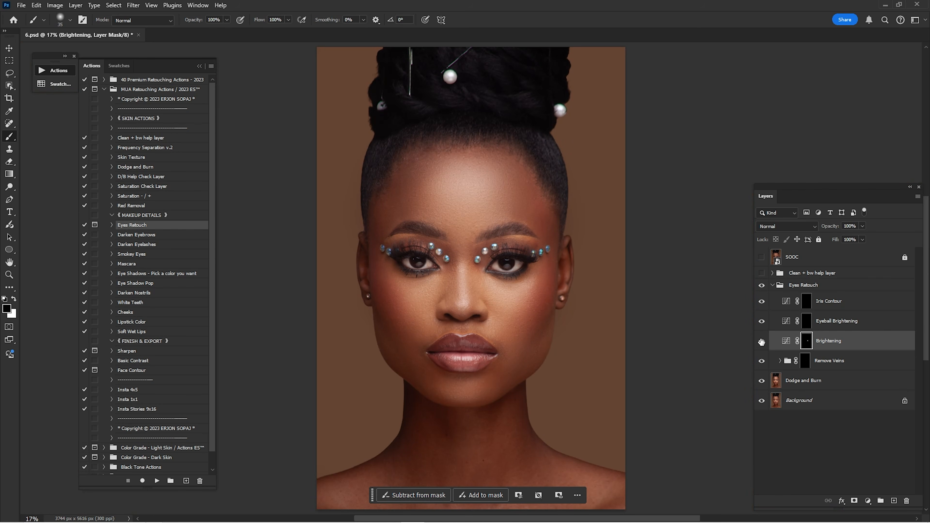
left_click(762, 340)
left_click(763, 340)
type("45")
Step: Paint white on the Eyeball Brightening layer mask over the irises of both eyes with a size 70 brush, and compare before and after
left_click(810, 327)
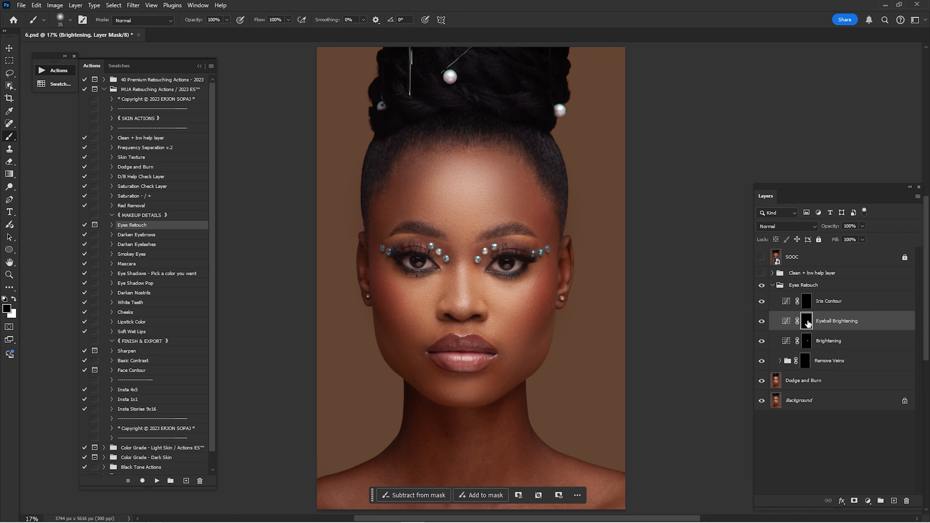
left_click_drag(562, 264, 567, 260)
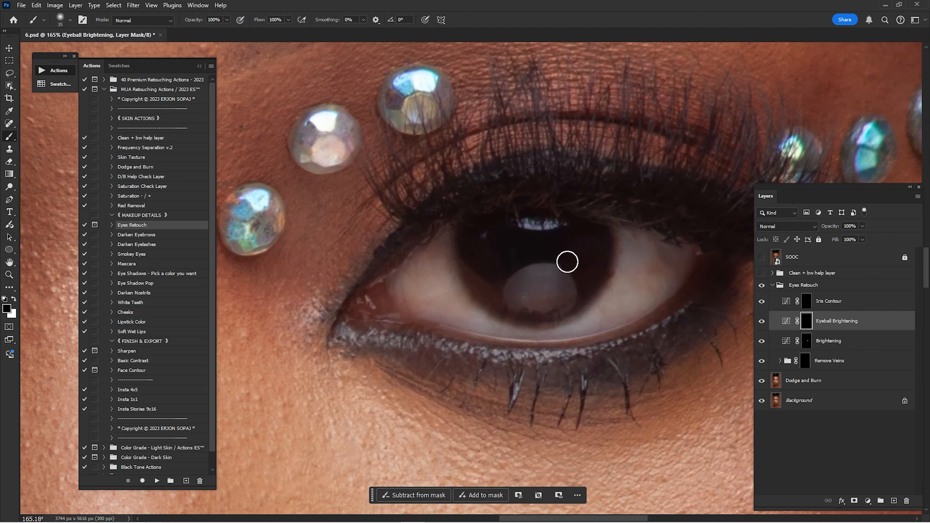
key("x")
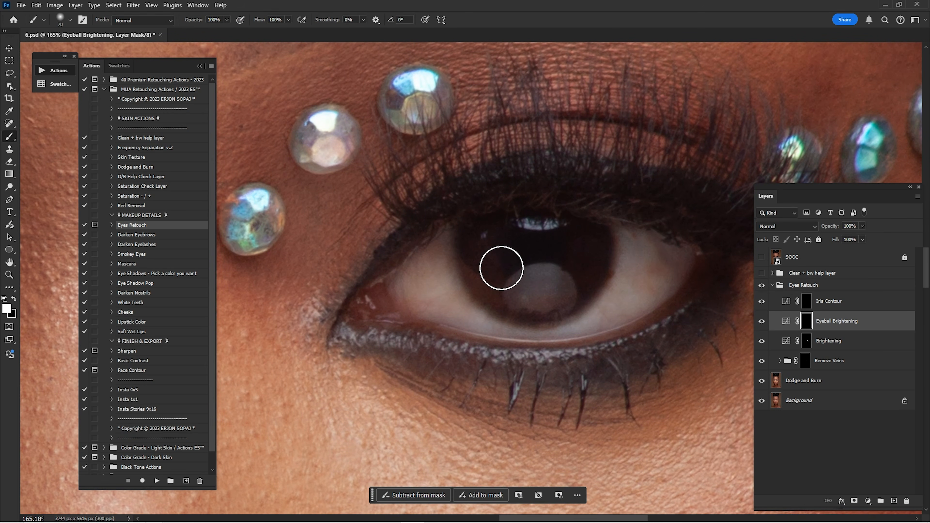
key("bracketright")
key("bracketright")
key("bracketright")
key("bracketright")
left_click_drag(361, 243, 702, 229)
mouse_move(245, 246)
left_mouse_down()
mouse_move(652, 253)
mouse_move(766, 293)
left_mouse_up()
key("ctrl+0")
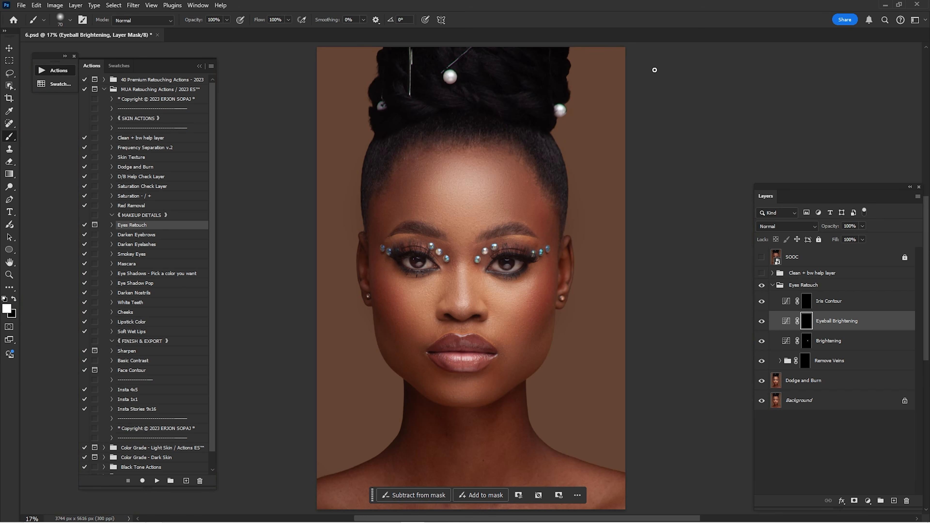
left_click(763, 321)
left_click(762, 321)
Step: Paint white on the Iris Contour layer mask along the lower part of the iris with a size 40 brush
left_click(810, 303)
key("z")
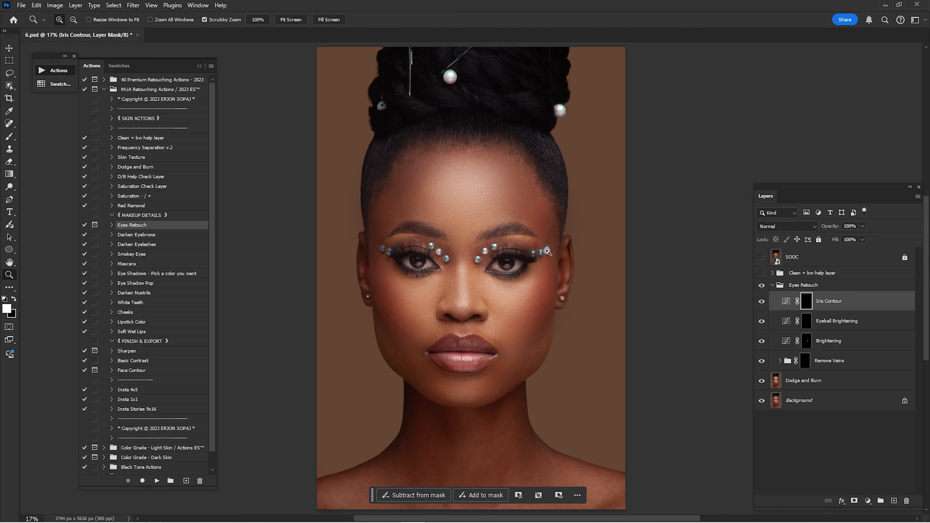
left_click_drag(519, 274, 660, 312)
mouse_move(506, 198)
left_mouse_down()
mouse_move(528, 273)
mouse_move(546, 272)
left_mouse_up()
key("b")
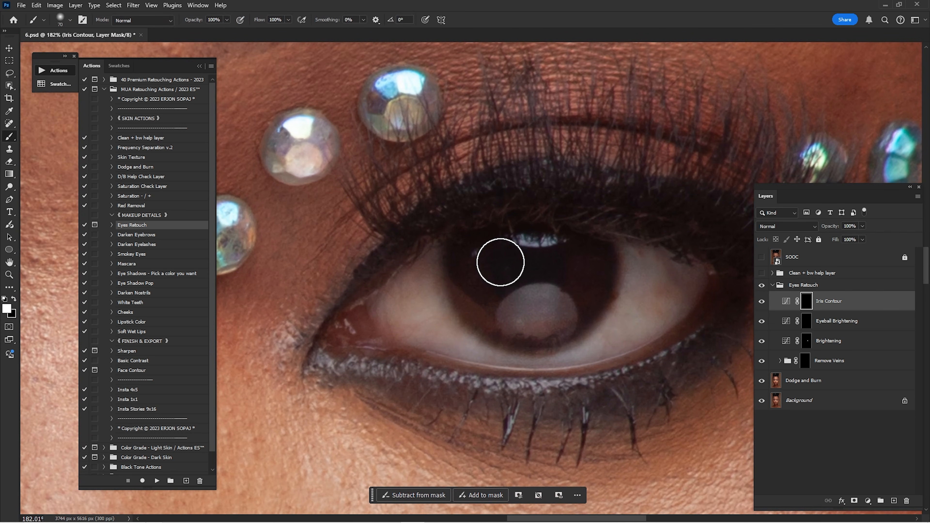
key("bracketleft")
key("bracketleft")
key("bracketleft")
key("bracketleft")
mouse_move(460, 290)
left_mouse_down()
mouse_move(516, 339)
mouse_move(564, 313)
left_mouse_up()
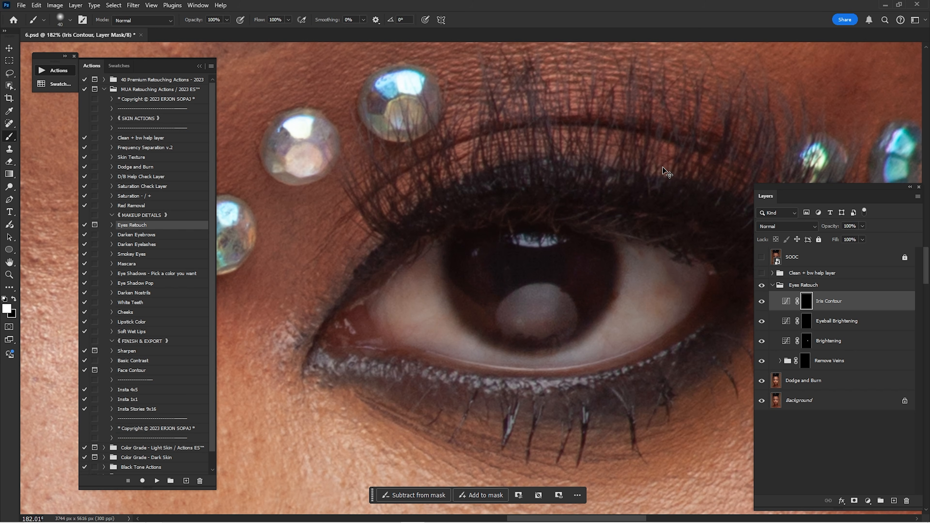
key("ctrl+0")
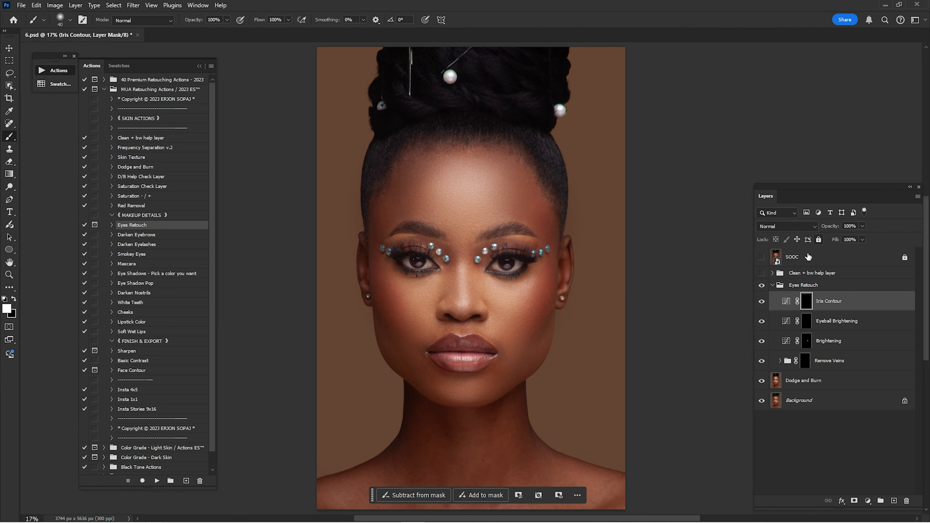
Step: Collapse the Eyes Retouch group and merge it with the Dodge and Burn layer
left_click(772, 285)
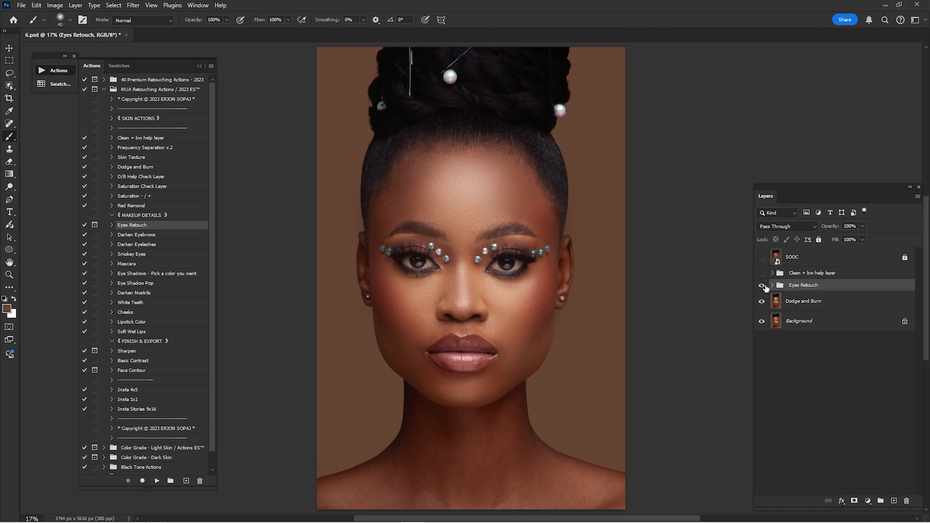
left_click(762, 285)
left_click(810, 308, "shift")
right_click(795, 291)
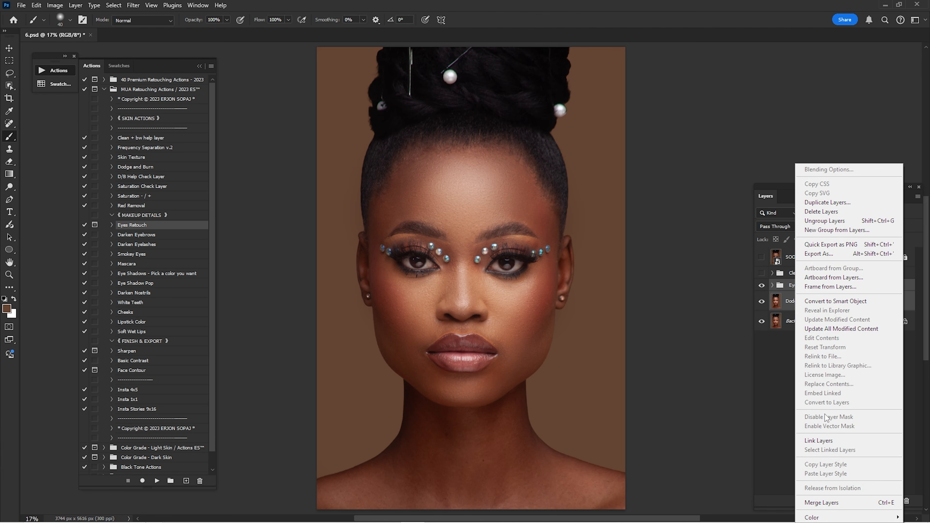
left_click(824, 503)
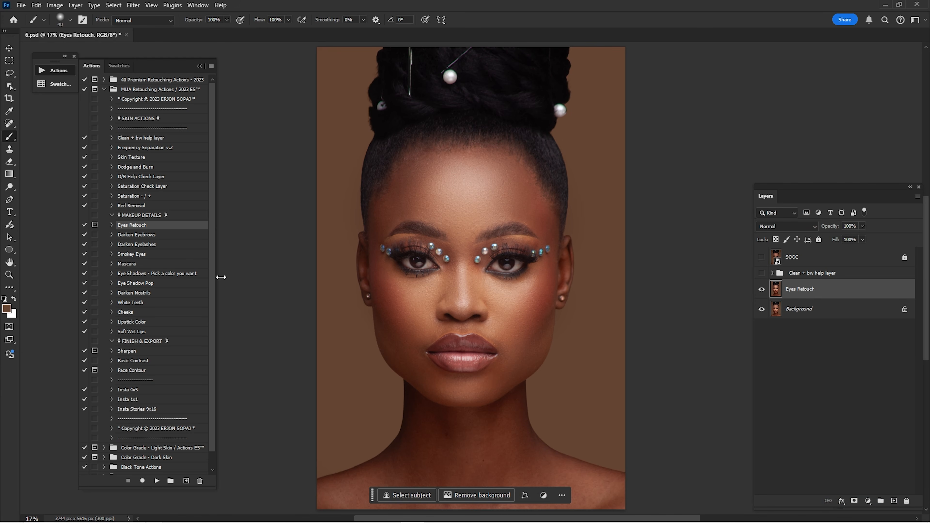
Step: Run the Darken Eyebrows action and paint white on its mask over both eyebrows with a size 250 brush
left_click(142, 238)
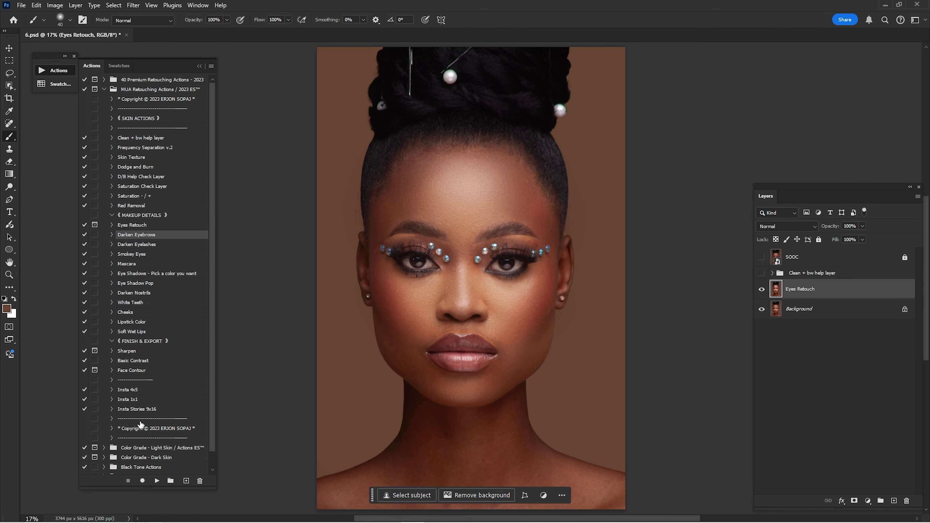
left_click(157, 481)
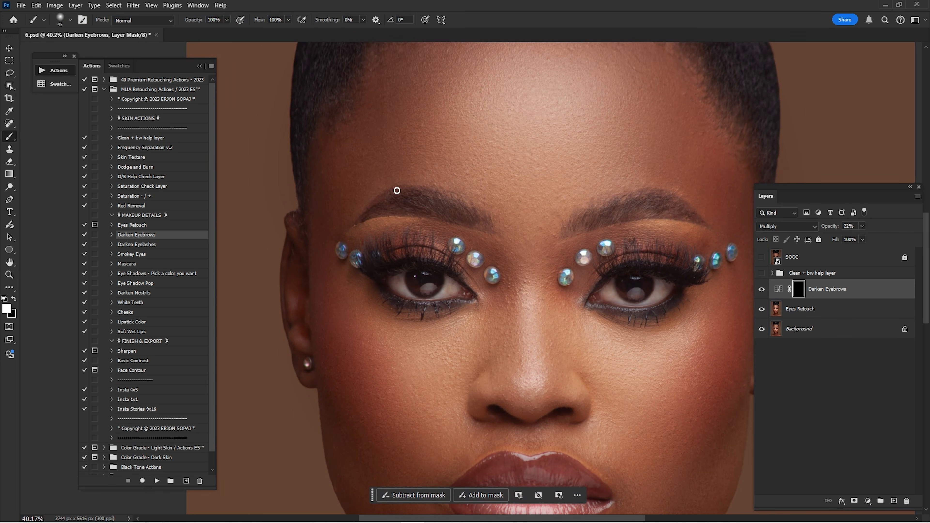
key("bracketright")
key("bracketright")
key("bracketright")
mouse_move(361, 221)
left_mouse_down()
mouse_move(399, 204)
mouse_move(474, 225)
left_mouse_up()
mouse_move(580, 221)
left_mouse_down()
mouse_move(606, 208)
mouse_move(695, 216)
left_mouse_up()
key("ctrl+0")
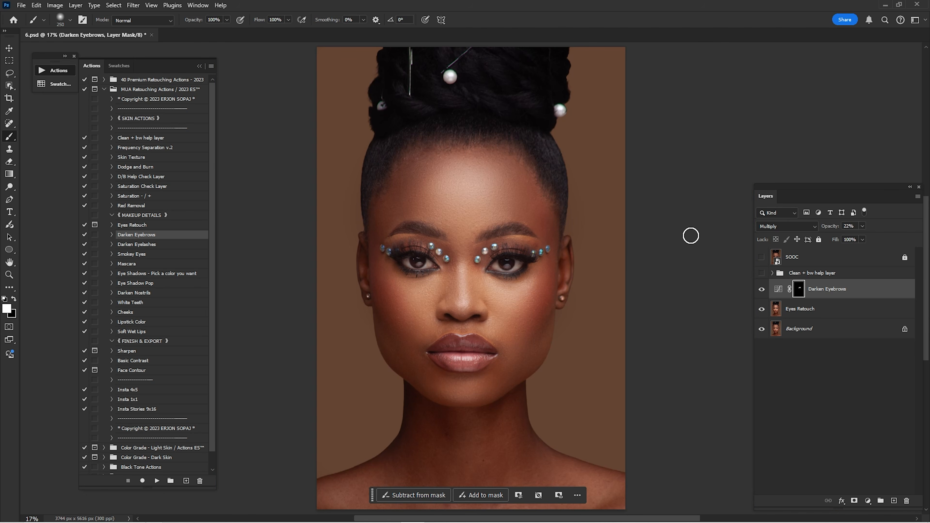
Step: Undo the eyebrow mask strokes and the Darken Eyebrows action
key("ctrl+z")
key("ctrl+z")
key("ctrl+z")
key("ctrl+z")
key("ctrl+z")
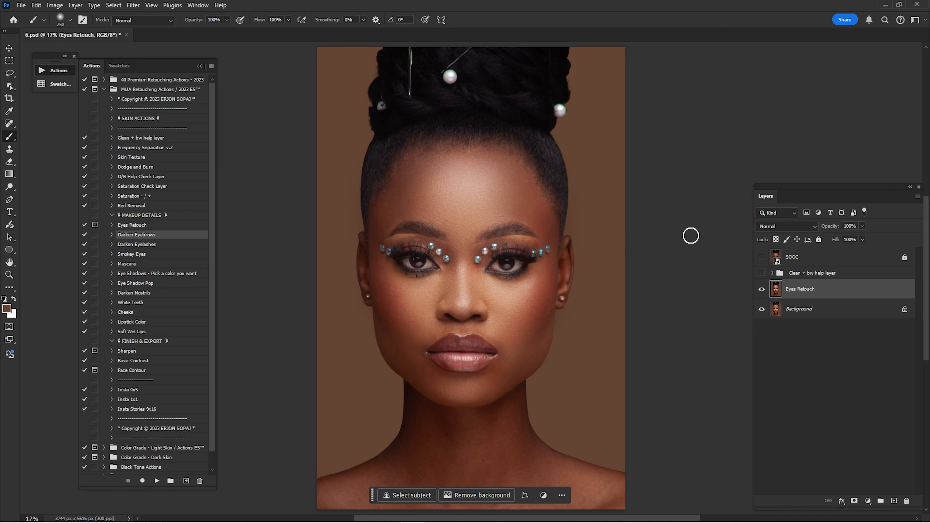
Step: Run the Darken Eyelashes action and paint its mask over the first eye's upper and lower lashes at 30% brush opacity
left_click(156, 243)
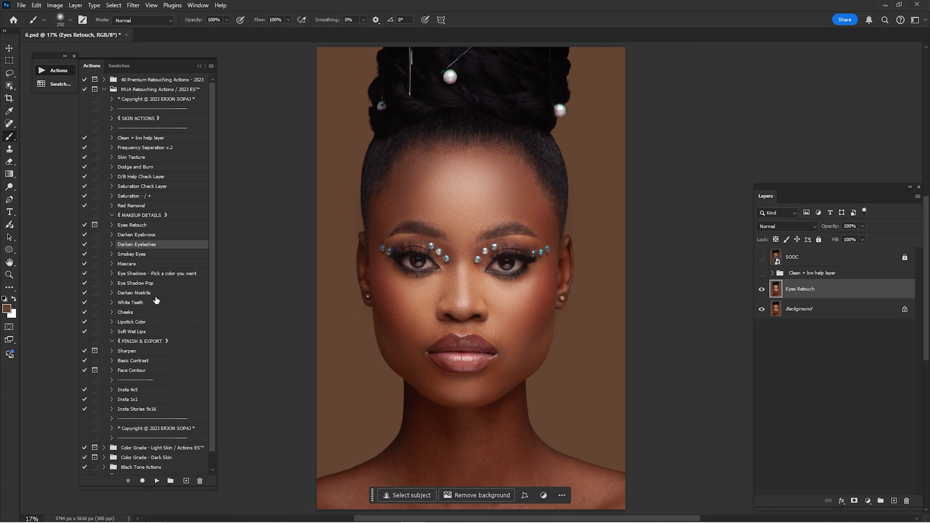
left_click(157, 481)
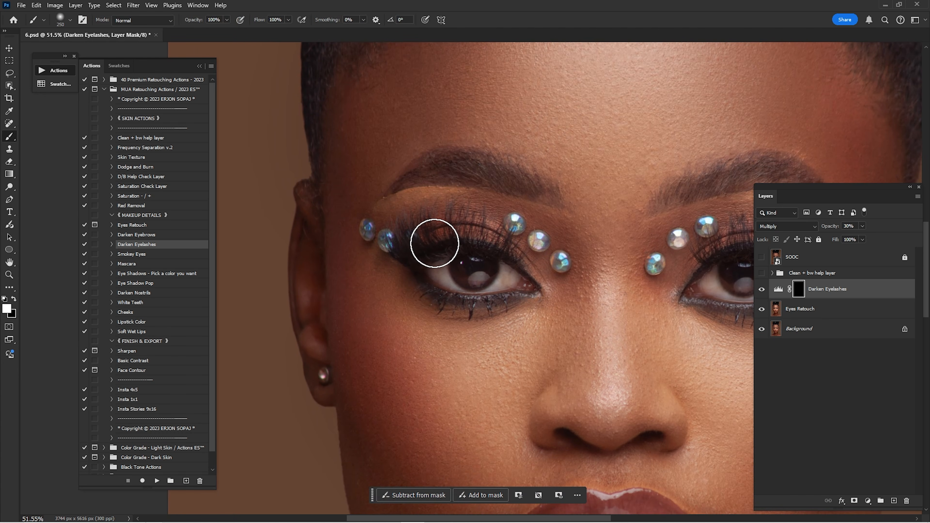
key("bracketleft")
key("bracketleft")
key("bracketleft")
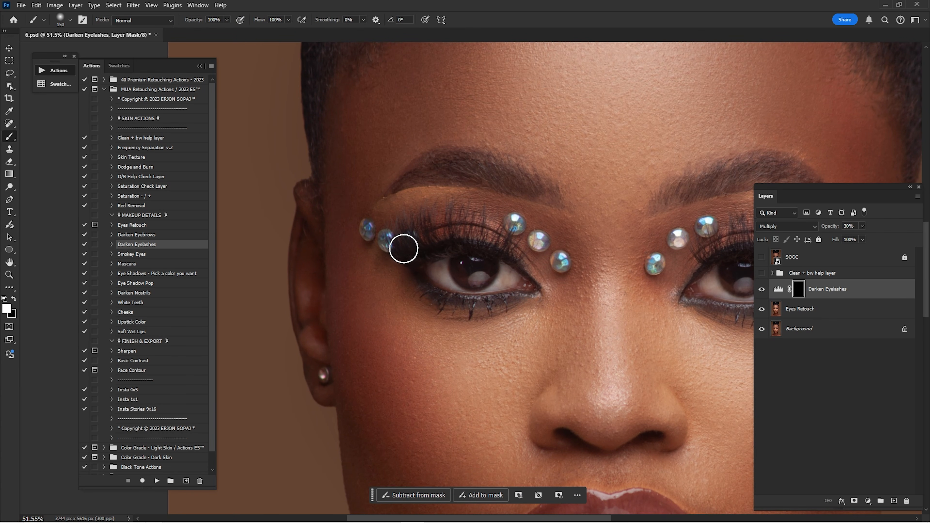
key("3")
key("bracketright")
left_click_drag(416, 246, 477, 240)
left_click_drag(426, 277, 542, 307)
Step: Paint the Darken Eyelashes mask along the other eye's lashes with a smaller brush, and enlarge the brush to 200 for the first eye
mouse_move(736, 275)
left_mouse_down()
mouse_move(530, 237)
mouse_move(601, 216)
left_mouse_up()
key("bracketleft")
key("bracketleft")
left_click_drag(563, 275, 488, 269)
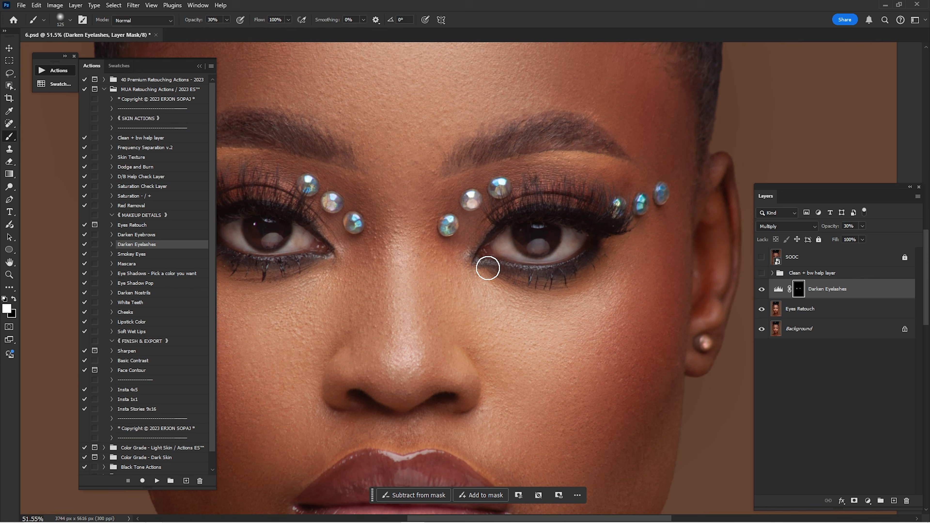
key("bracketright")
key("bracketright")
key("bracketright")
mouse_move(372, 246)
left_mouse_down()
mouse_move(411, 237)
mouse_move(600, 231)
left_mouse_up()
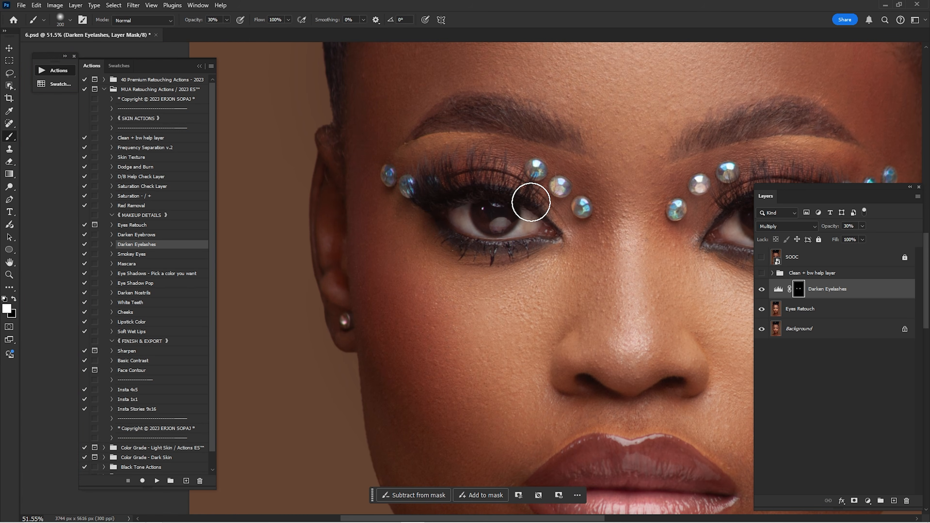
key("ctrl+0")
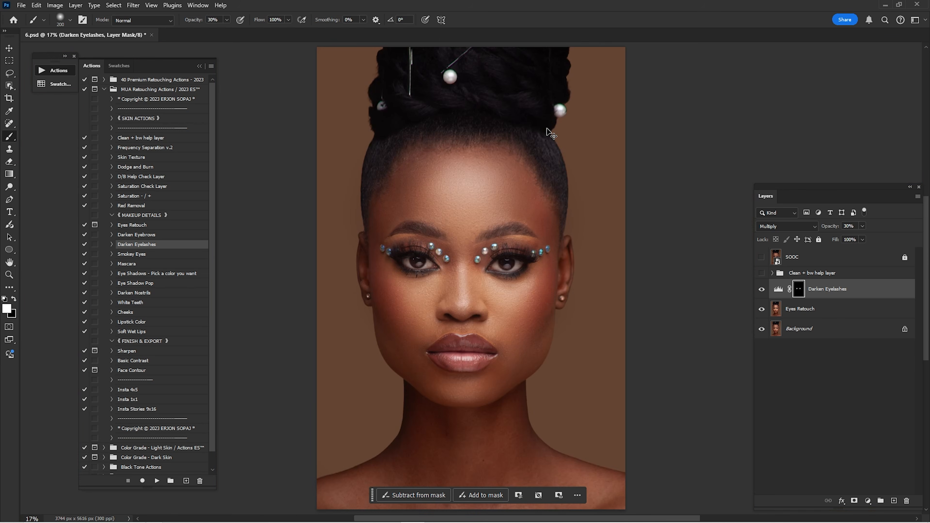
Step: Compare the image with and without the Darken Eyelashes layer and merge it with the Eyes Retouch layer
left_click(760, 293)
left_click(761, 292)
left_click(763, 292)
left_click(803, 308, "ctrl")
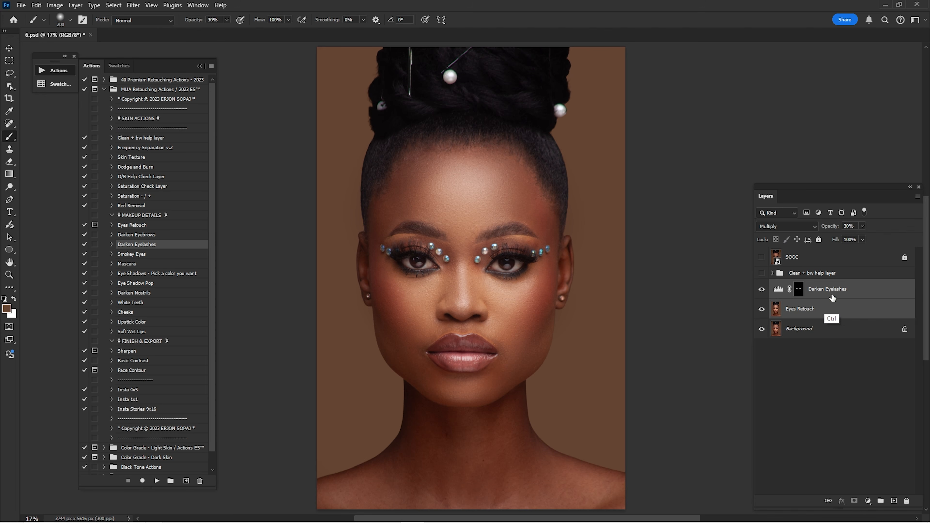
key("ctrl+e")
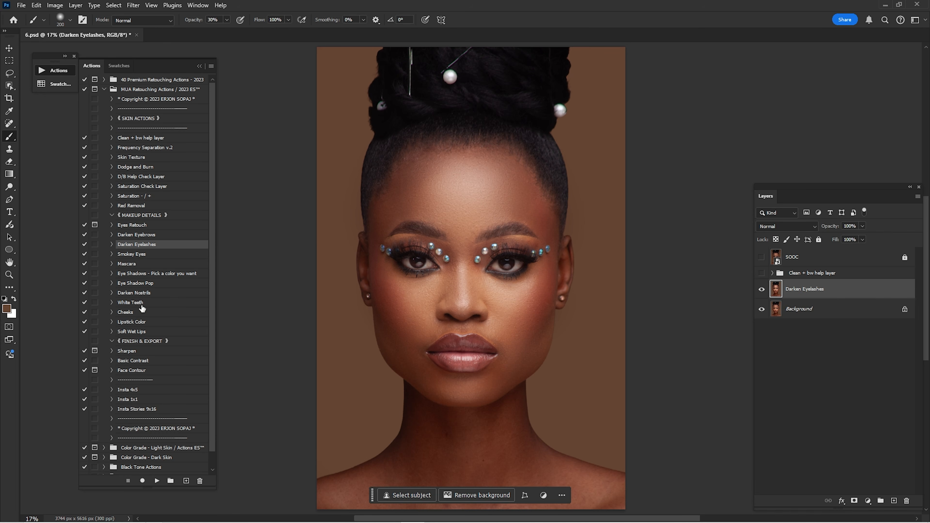
Step: Select the Smokey Eyes action and merge the Darken Eyelashes layer into the Background
left_click(151, 256)
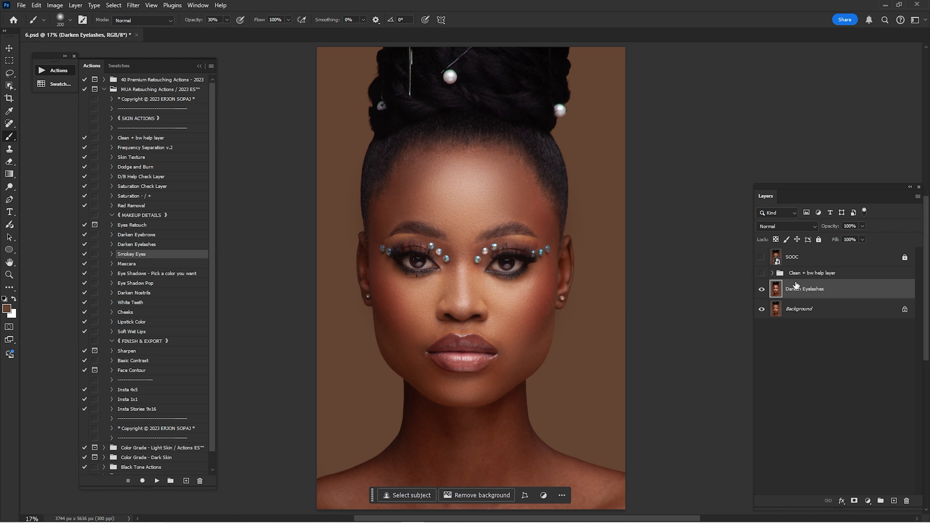
key("ctrl")
left_click(810, 312, "ctrl")
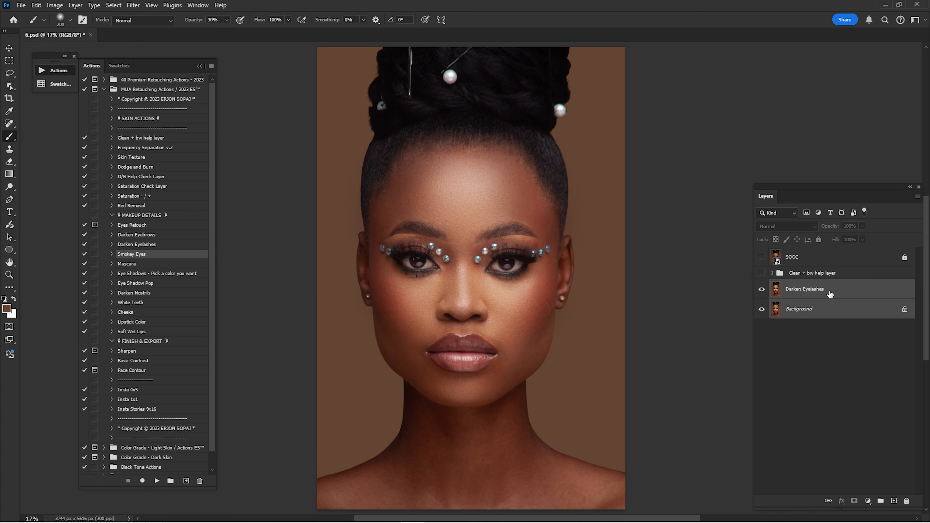
right_click(805, 295)
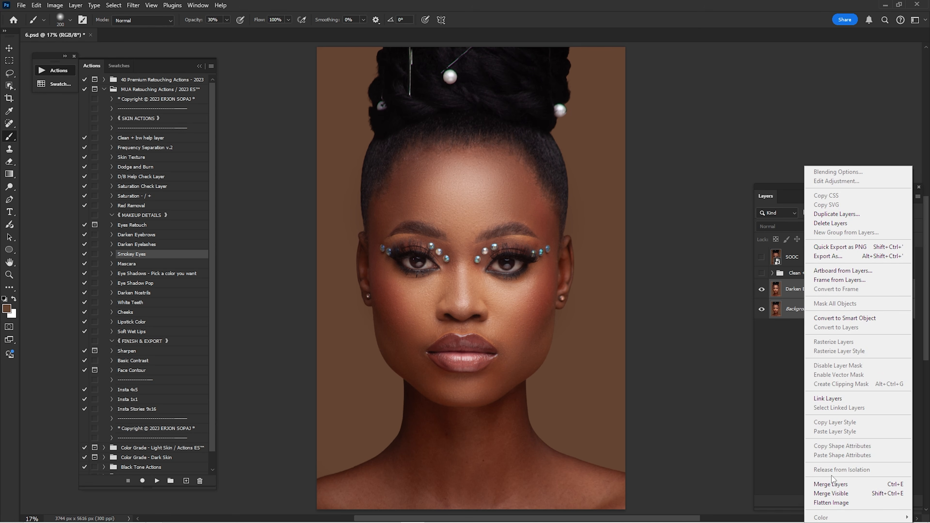
left_click(831, 484)
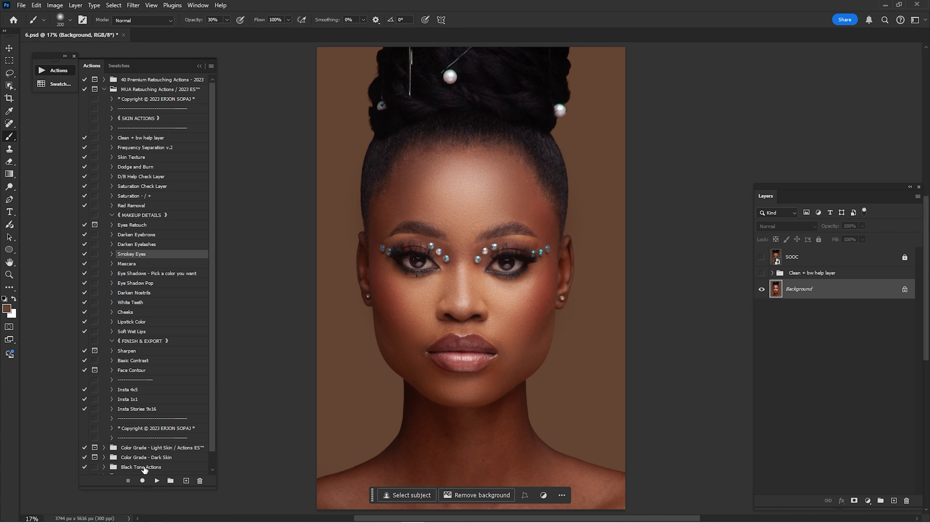
Step: Run the Smokey Eyes action and paint its mask around the first eye at 30% brush opacity
left_click(157, 481)
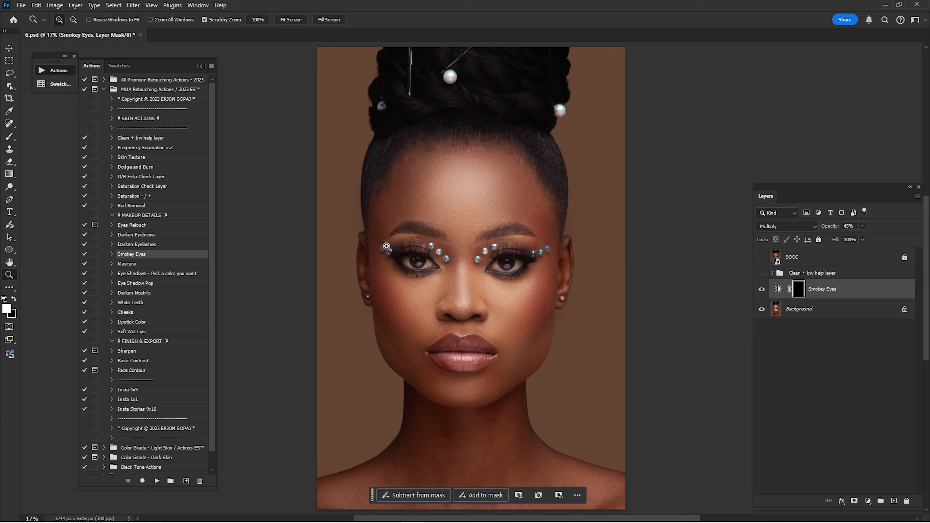
key("bracketleft")
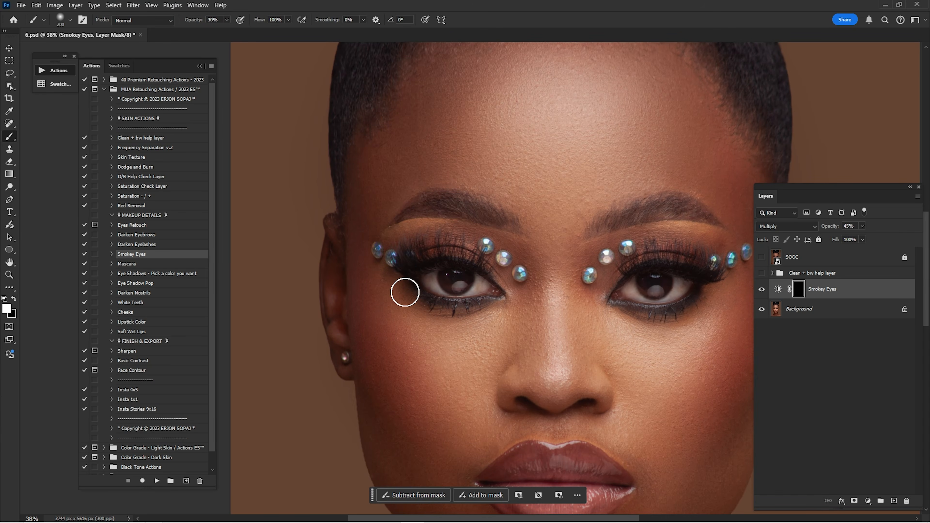
key("bracketright")
key("bracketright")
mouse_move(412, 246)
left_mouse_down()
mouse_move(422, 253)
mouse_move(413, 255)
left_mouse_up()
Step: Paint the Smokey Eyes mask around the other eye, and enlarge the brush to 400 for the first eye
key("space")
left_click_drag(697, 260, 531, 194)
key("bracketleft")
key("bracketleft")
key("bracketright")
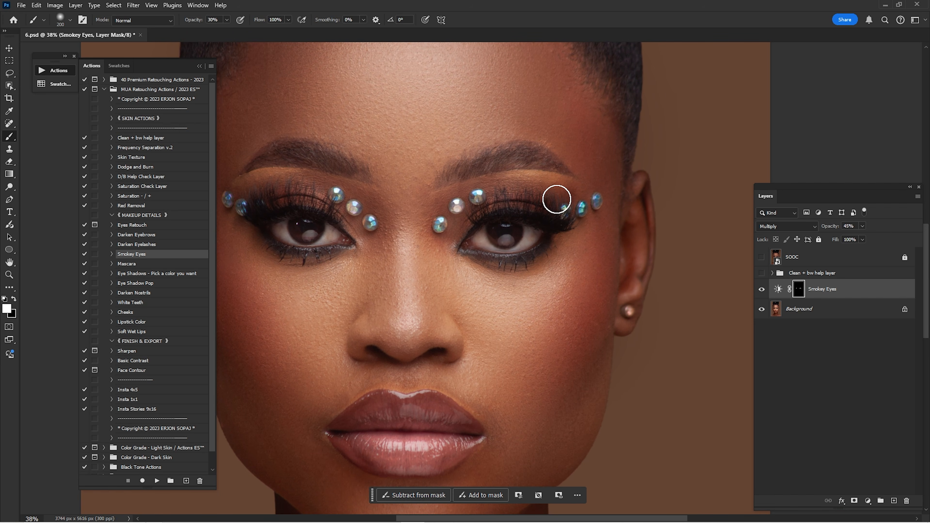
key("bracketright")
key("space")
left_click_drag(455, 208, 635, 218)
key("bracketright")
key("bracketright")
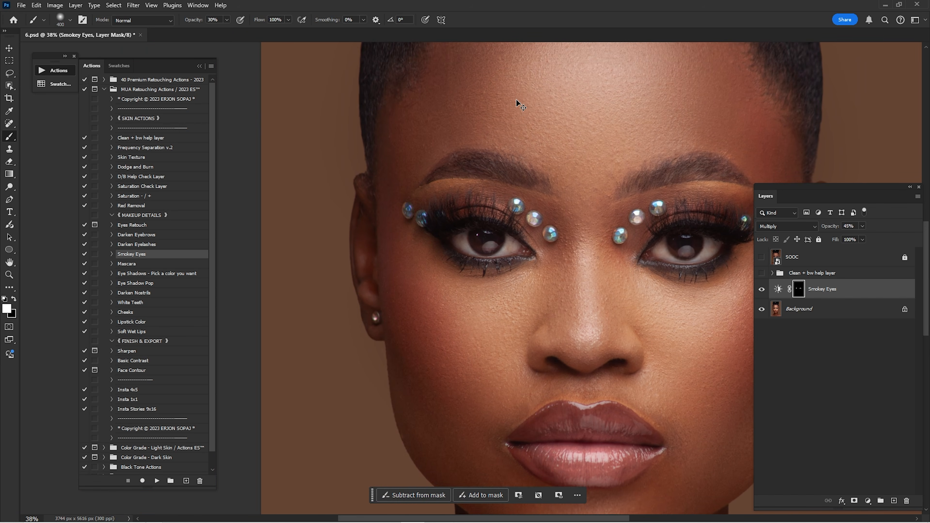
Step: Compare the whole portrait with and without the Smokey Eyes layer
key("ctrl+0")
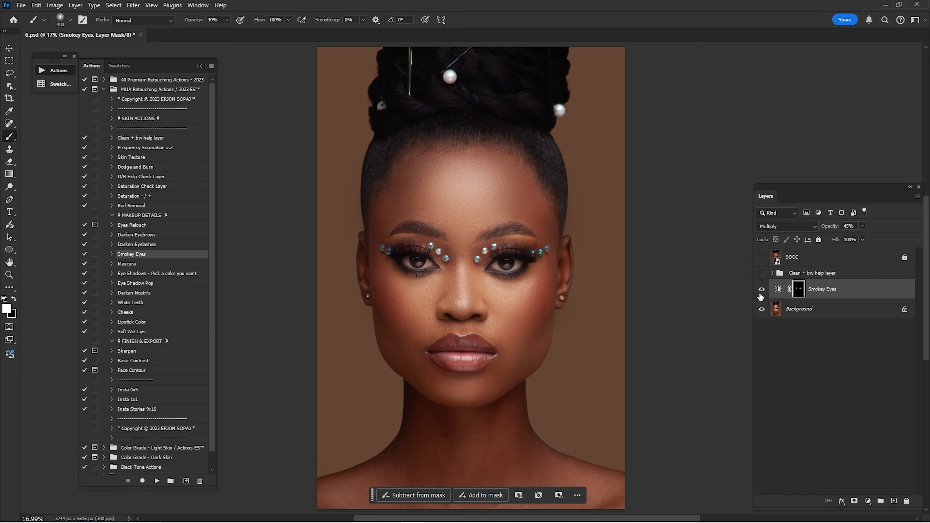
left_click(770, 290)
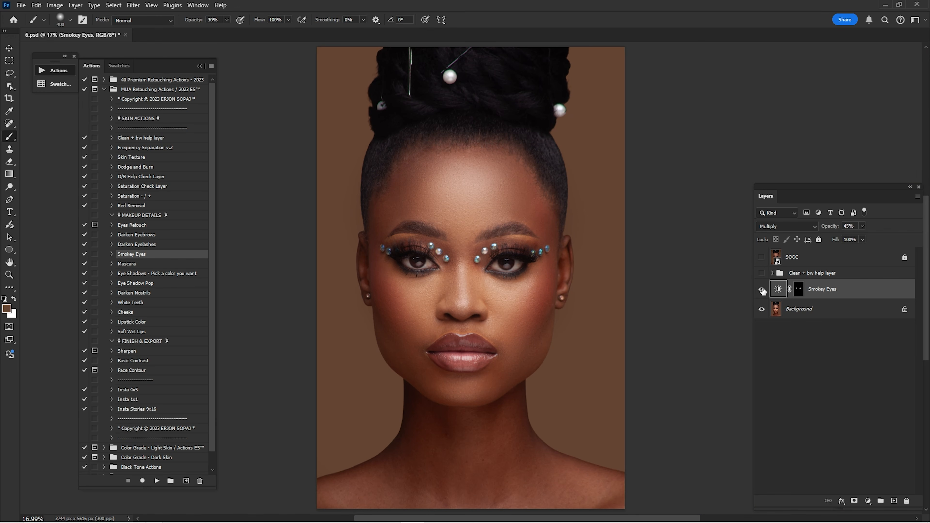
left_click(762, 290)
left_click(762, 290)
Step: Set the Smokey Eyes layer's opacity to 15% and merge it into the Background
type("15")
left_click(823, 310, "ctrl")
key("ctrl+e")
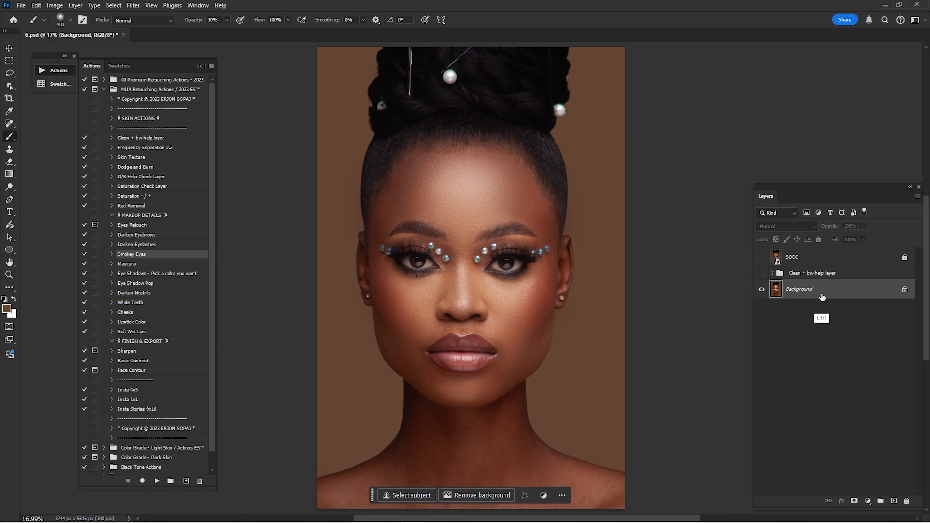
Step: Run the Mascara action and paint its mask over the first eye's lashes with a 150 brush at 30% opacity
left_click(136, 265)
left_click(157, 481)
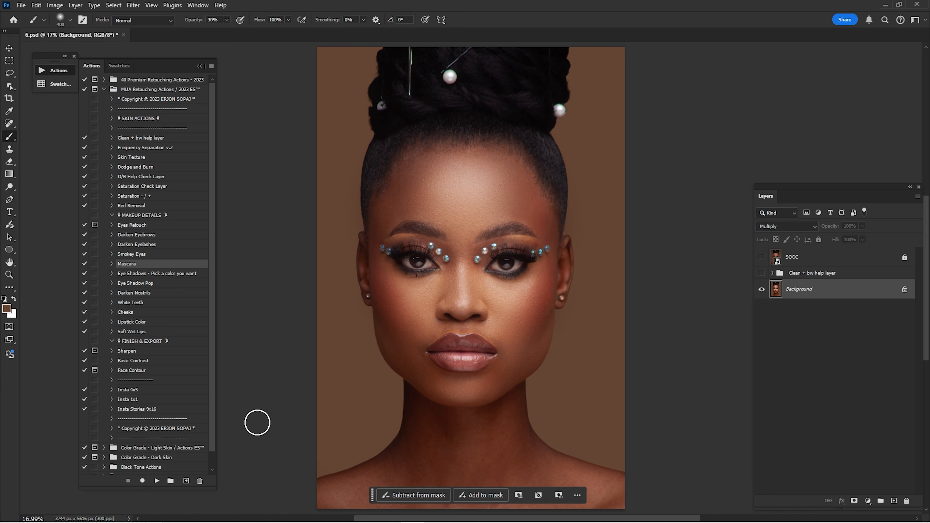
key("z")
left_click_drag(386, 260, 438, 301)
key("b")
key("x")
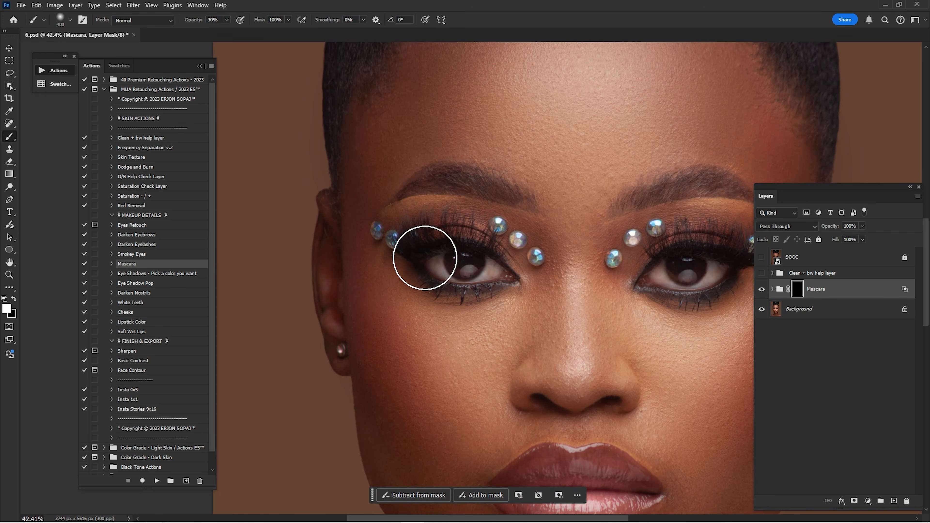
key("bracketleft")
key("bracketleft")
key("bracketleft")
key("bracketleft")
key("bracketleft")
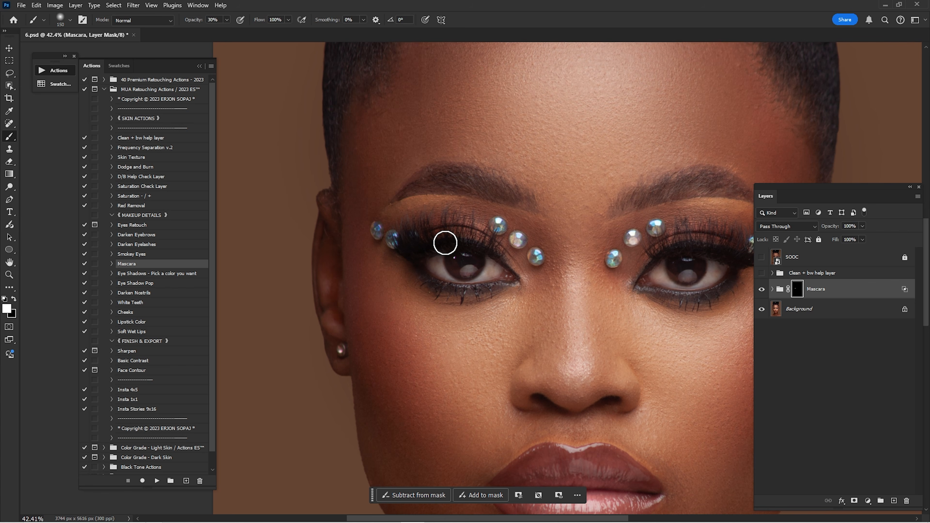
Step: Paint the Mascara mask along the other eye's lashes, adjusting the brush size up to 175
left_click_drag(613, 263, 442, 257)
key("bracketright")
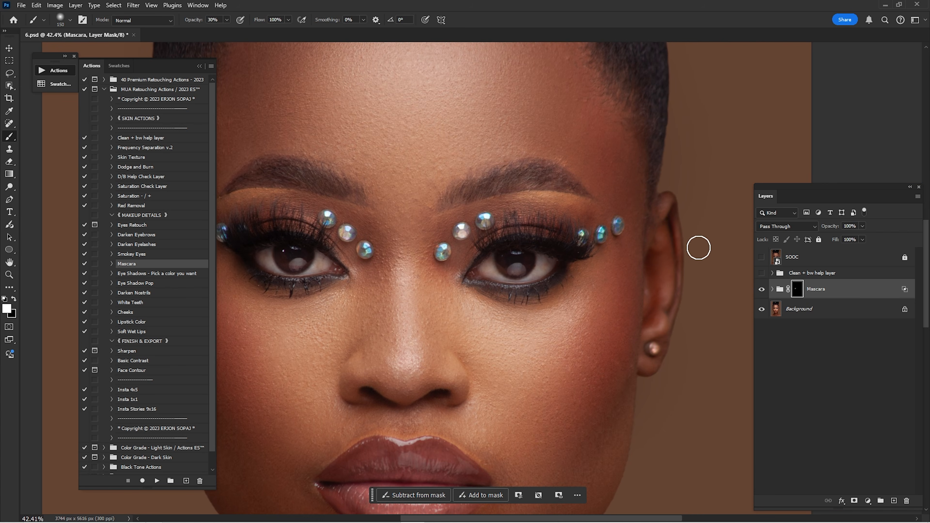
left_click_drag(554, 249, 567, 260)
key("bracketleft")
key("bracketright")
key("bracketright")
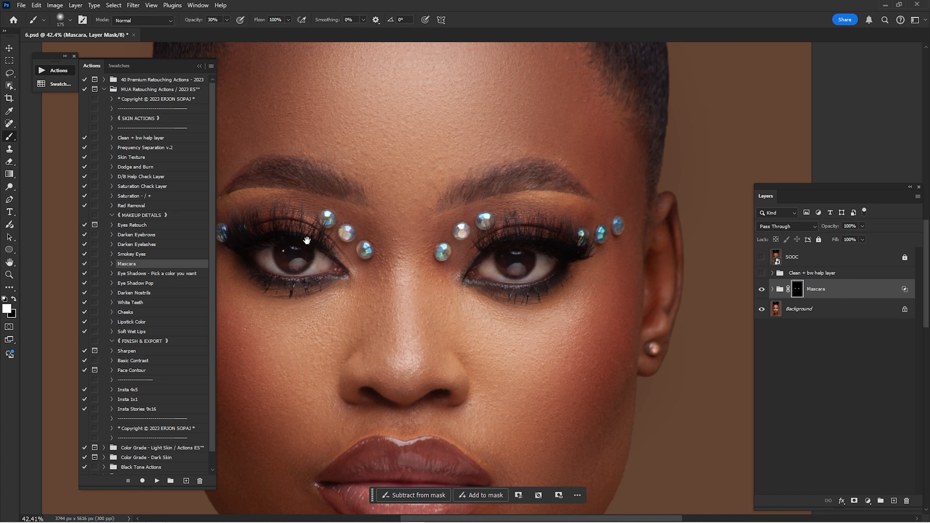
Step: Compare the whole retouched portrait with the original SOOC layer
key("ctrl+minus")
key("ctrl+minus")
key("ctrl+minus")
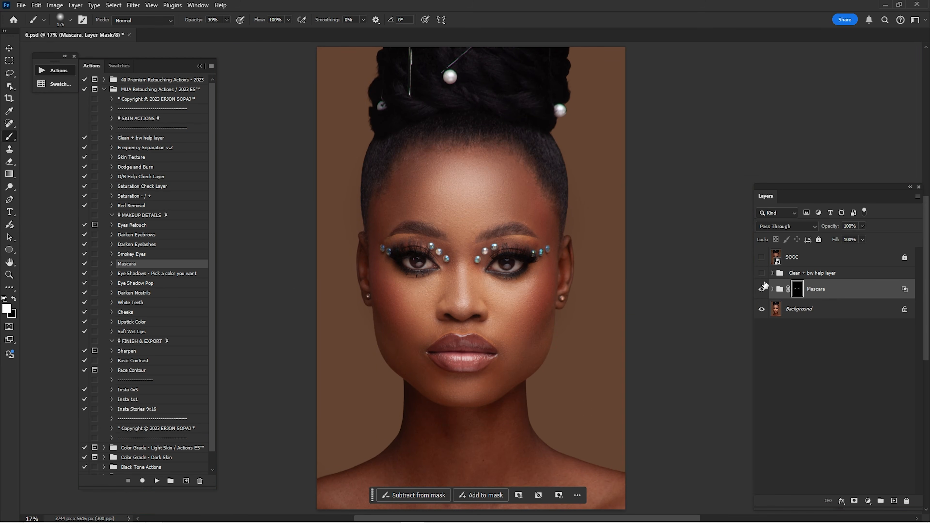
left_click(762, 257)
left_click(762, 258)
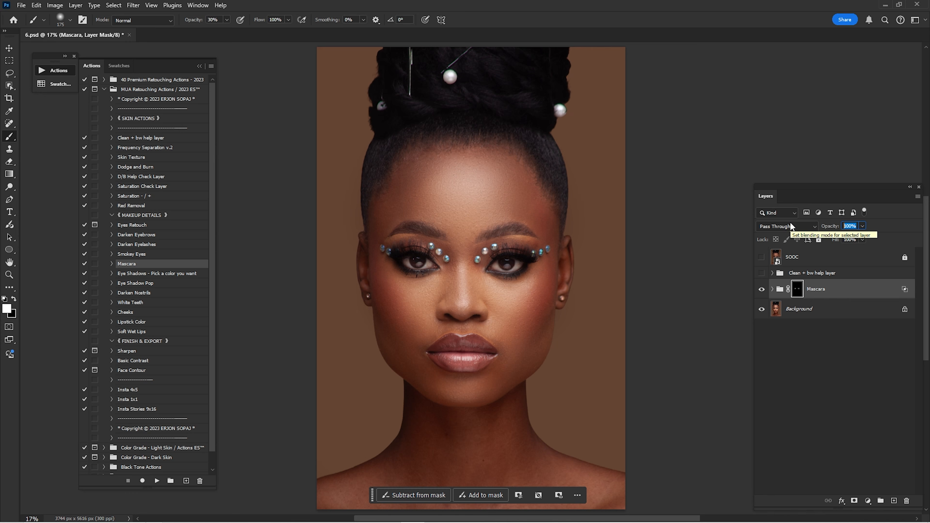
Step: Reduce the Mascara group's opacity to 20%, check it against the unedited image, and merge it into the Background
type("20")
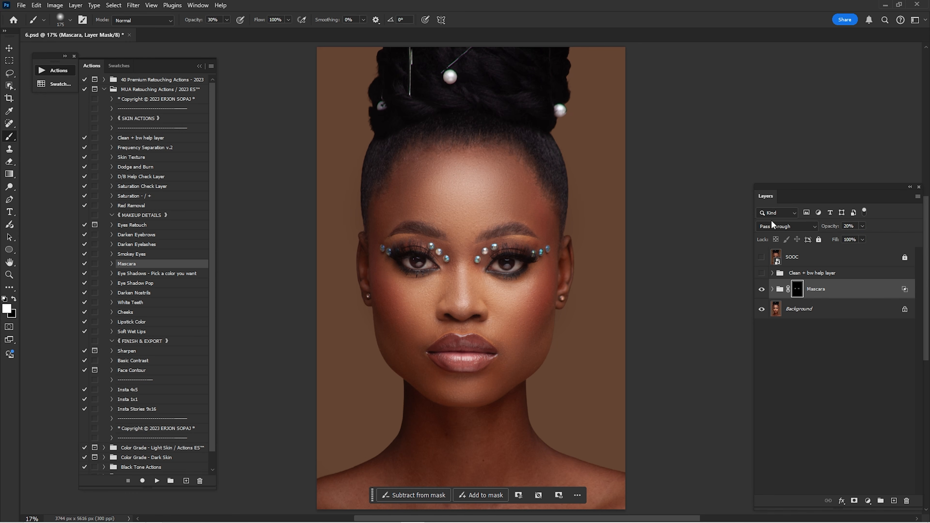
left_click(763, 290)
left_click(762, 290)
key("ctrl+e")
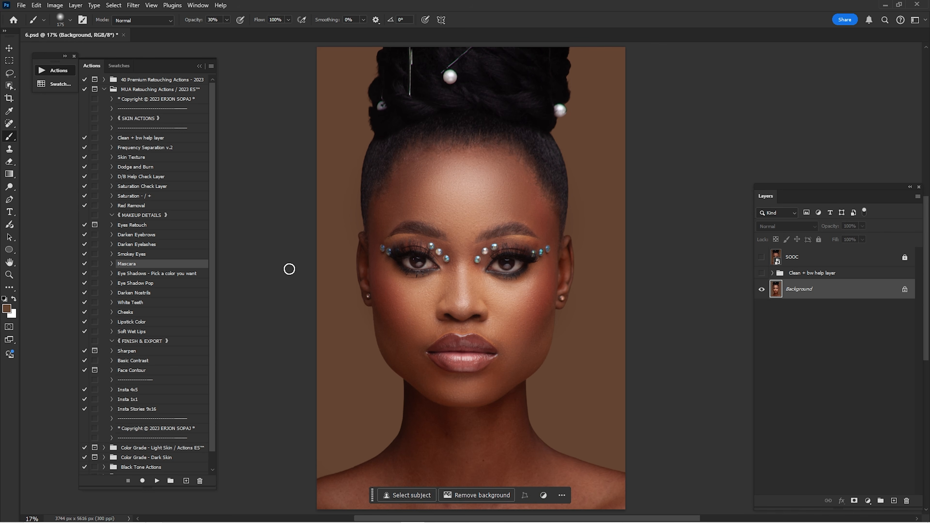
Step: Run the "Eye Shadows - Pick a color you want" action twice to create two Soft Light eye shadow layers
left_click(149, 275)
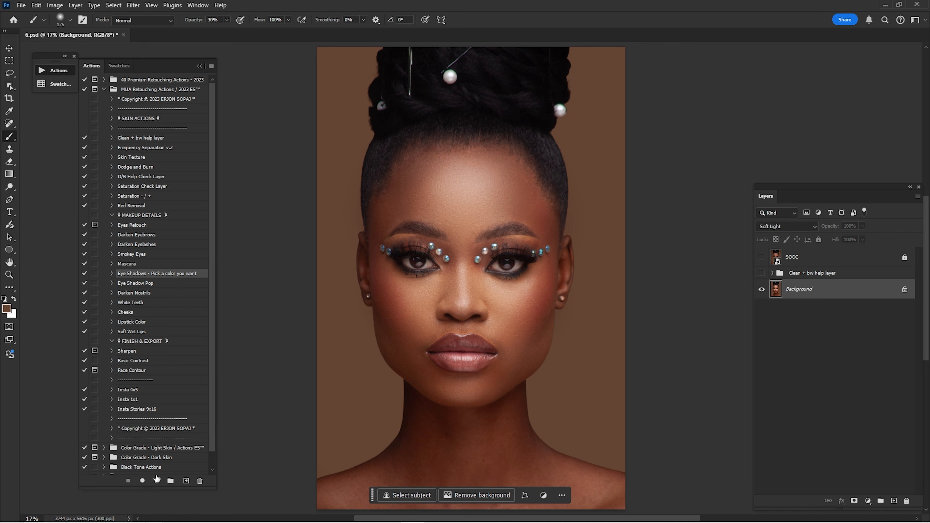
left_click(156, 480)
left_click(156, 481)
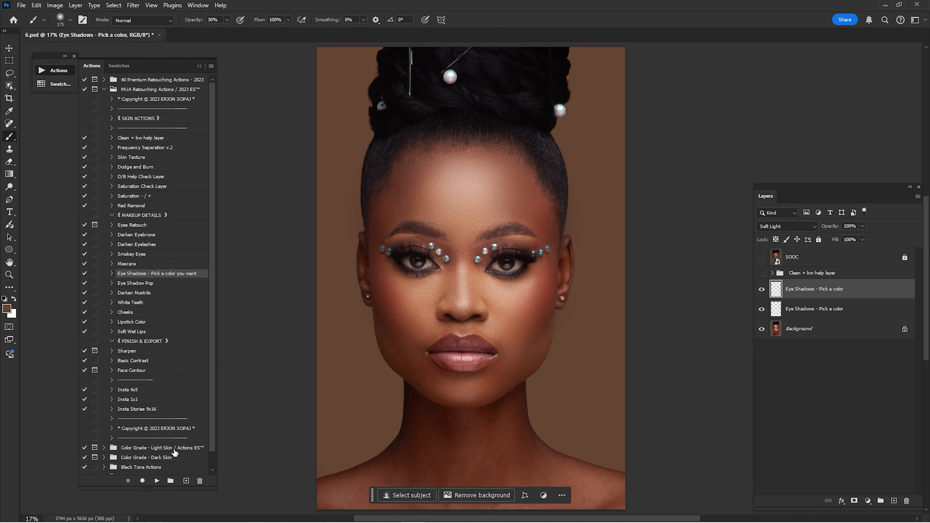
Step: Pick the magenta Pure swatch and paint the first eyelid on the upper Eye Shadows layer with a 250 brush at 10% opacity
key("ctrl+space")
left_click_drag(400, 267, 548, 224)
left_click_drag(690, 214, 485, 258)
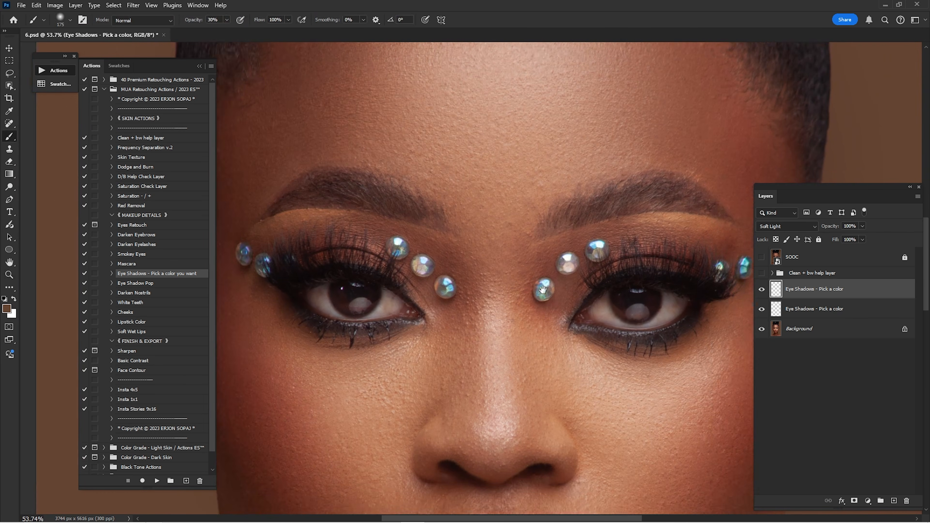
left_click_drag(545, 288, 522, 300)
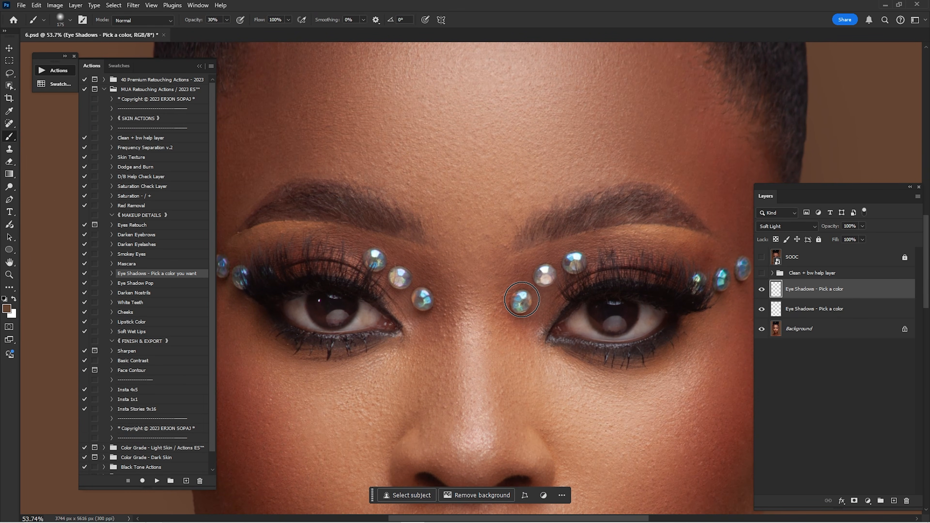
left_click(119, 66)
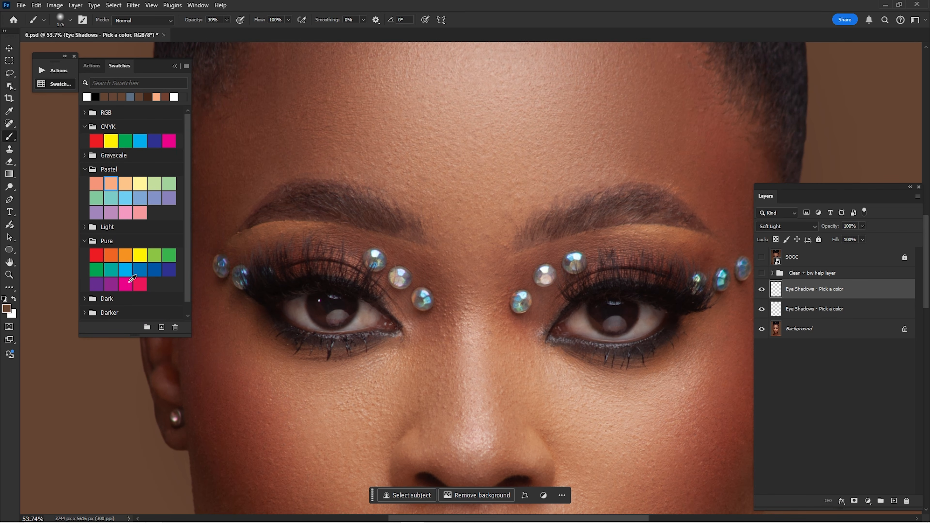
left_click(127, 285)
mouse_move(298, 254)
left_mouse_down()
mouse_move(380, 233)
mouse_move(320, 233)
mouse_move(427, 256)
left_mouse_up()
key("1")
key("bracketright")
key("bracketright")
Step: Paint magenta shadow on the other eyelid and extend it around both eyes' outer corners, varying the brush between 200 and 300
left_click_drag(604, 272, 381, 220)
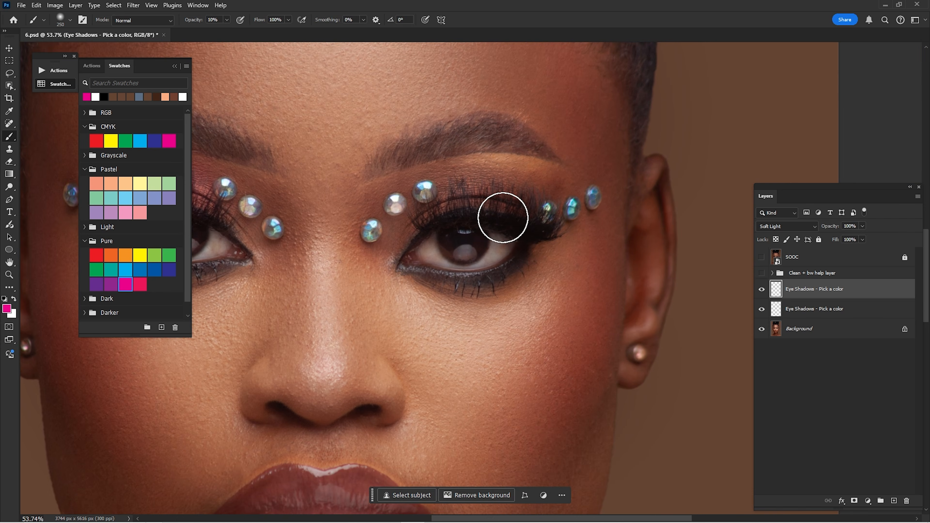
mouse_move(502, 218)
left_mouse_down()
mouse_move(527, 198)
mouse_move(493, 187)
mouse_move(437, 212)
mouse_move(449, 190)
mouse_move(544, 194)
mouse_move(534, 179)
mouse_move(499, 176)
left_mouse_up()
left_click_drag(401, 192, 655, 216)
key("bracketleft")
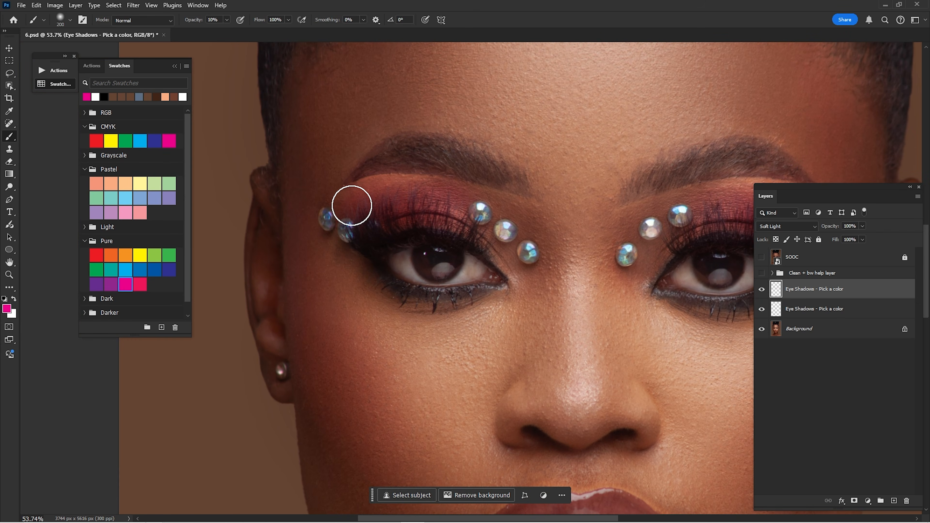
key("bracketright")
key("bracketright")
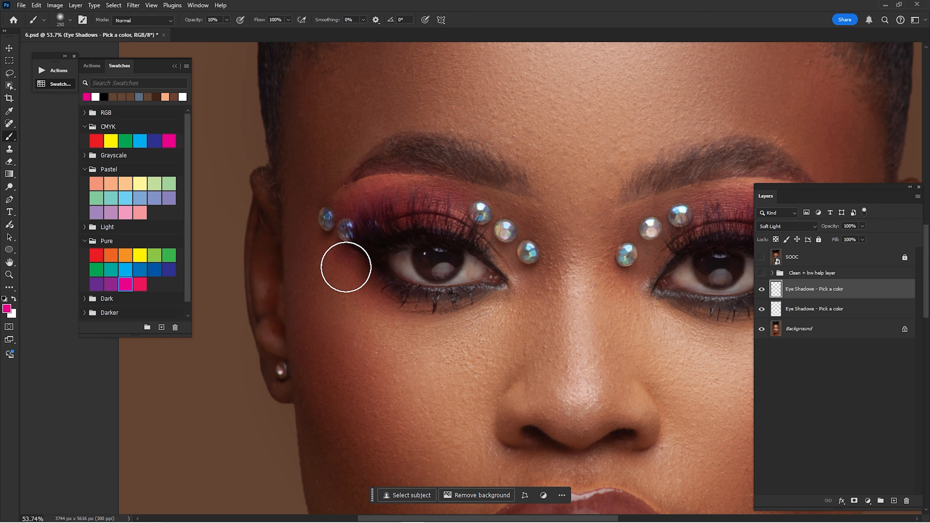
left_click_drag(695, 205, 517, 198)
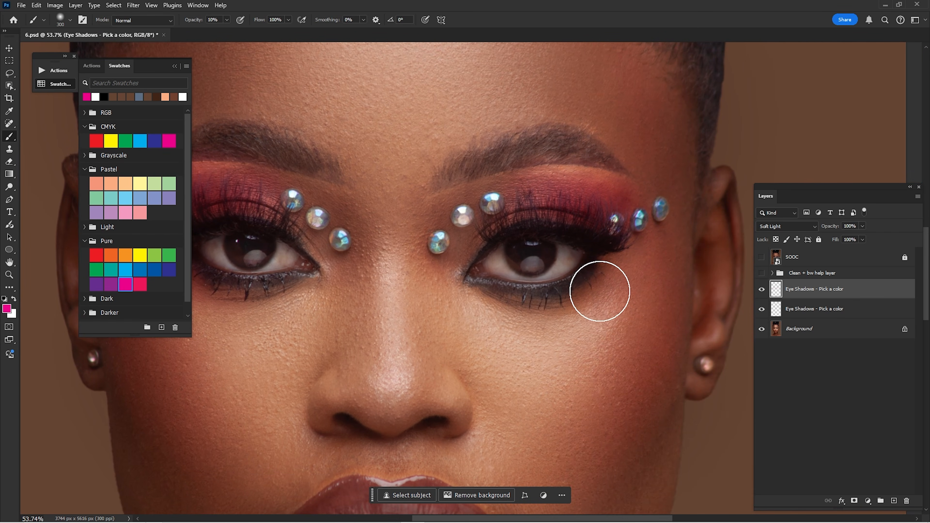
Step: Hide the magenta Eye Shadows layer and select the lower Eye Shadows layer
key("ctrl+0")
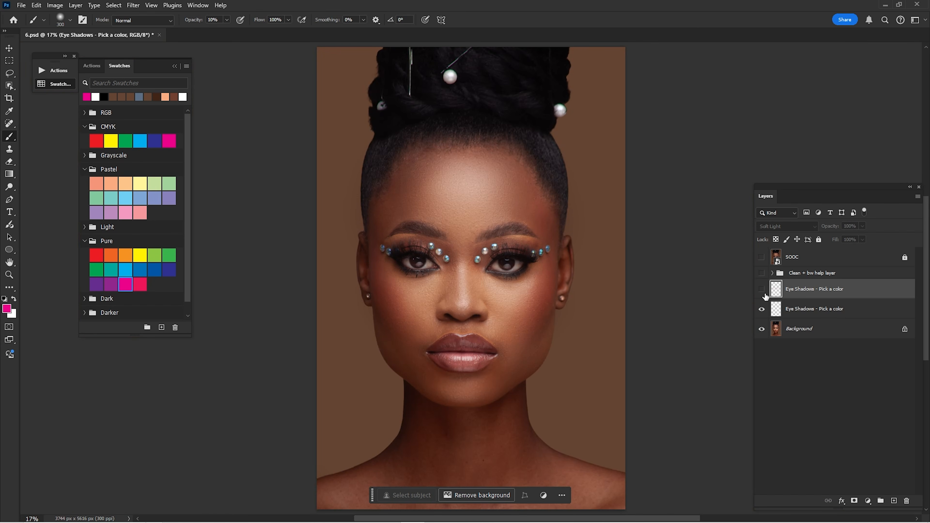
left_click(763, 294)
left_click_drag(496, 261, 571, 261)
left_click(763, 293)
left_click(781, 304)
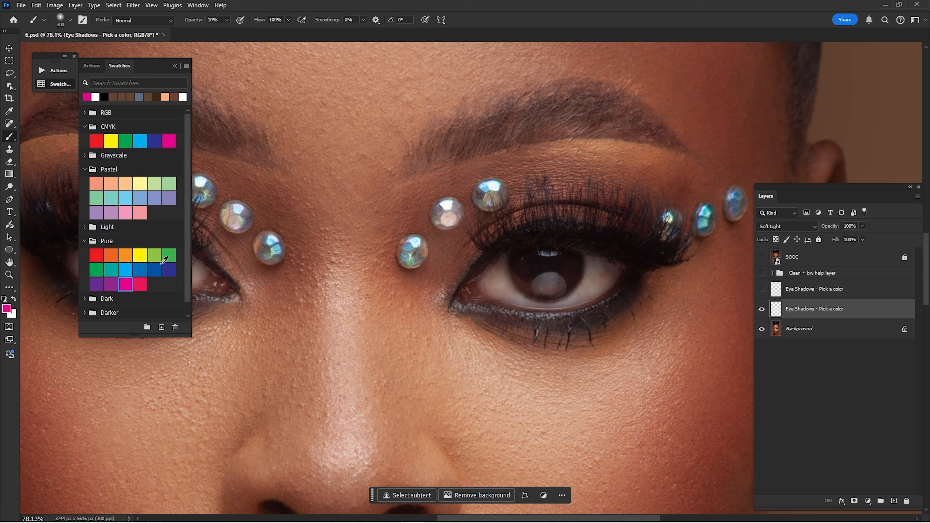
Step: Pick the medium blue Pure swatch and paint one eyelid on the lower Eye Shadows layer with a 250 brush at 30% opacity
left_click(139, 269)
key("3")
key("bracketleft")
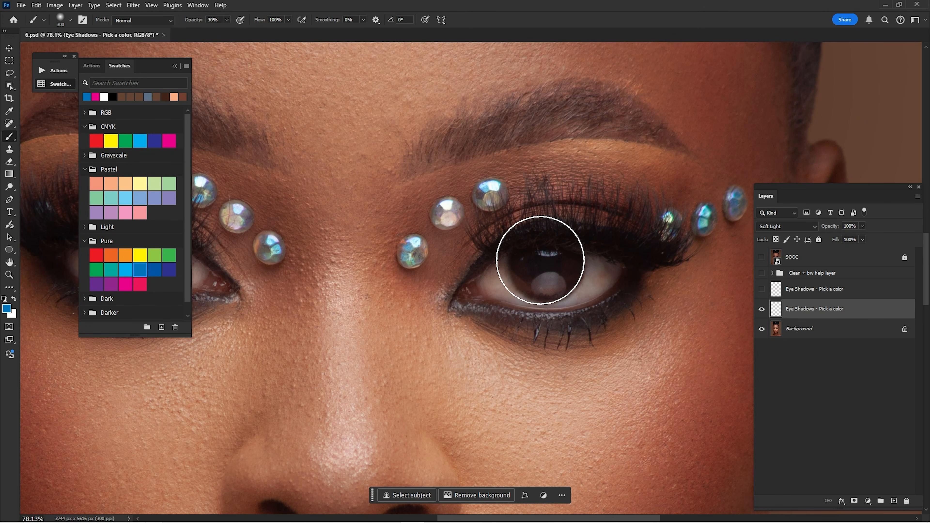
mouse_move(666, 209)
left_mouse_down()
mouse_move(669, 186)
mouse_move(574, 179)
mouse_move(552, 190)
left_mouse_up()
left_click_drag(655, 232, 625, 189)
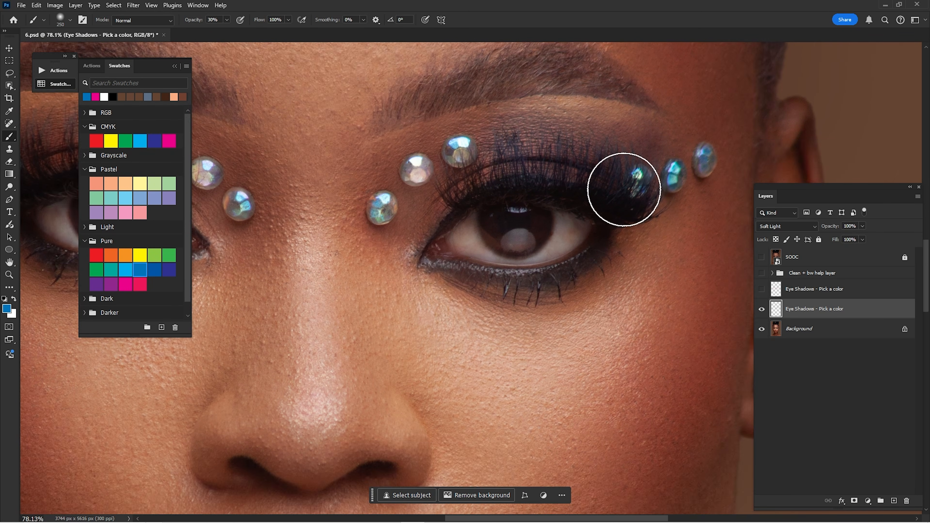
Step: Paint the blue eye shadow over the opposite eyelid and touch up the shadow between both eyes
left_click_drag(330, 217, 598, 242)
left_click_drag(347, 191, 491, 236)
mouse_move(425, 208)
left_mouse_down()
mouse_move(484, 209)
mouse_move(407, 274)
mouse_move(499, 349)
left_mouse_up()
left_click_drag(623, 279, 380, 256)
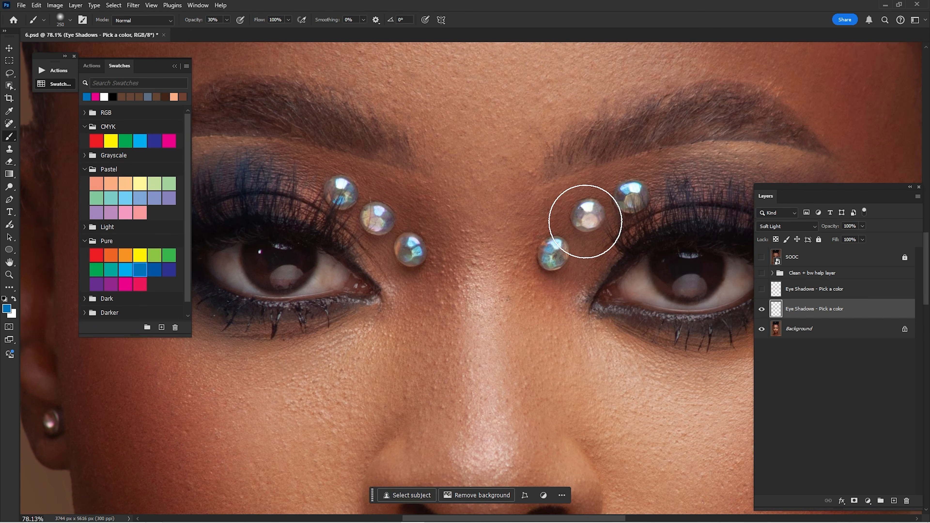
mouse_move(584, 223)
left_mouse_down()
mouse_move(654, 192)
mouse_move(498, 194)
left_mouse_up()
mouse_move(513, 198)
left_mouse_down()
mouse_move(616, 189)
mouse_move(673, 255)
mouse_move(634, 245)
left_mouse_up()
Step: Delete the lower, blue Eye Shadows layer and show the magenta Eye Shadows layer again
key("ctrl+0")
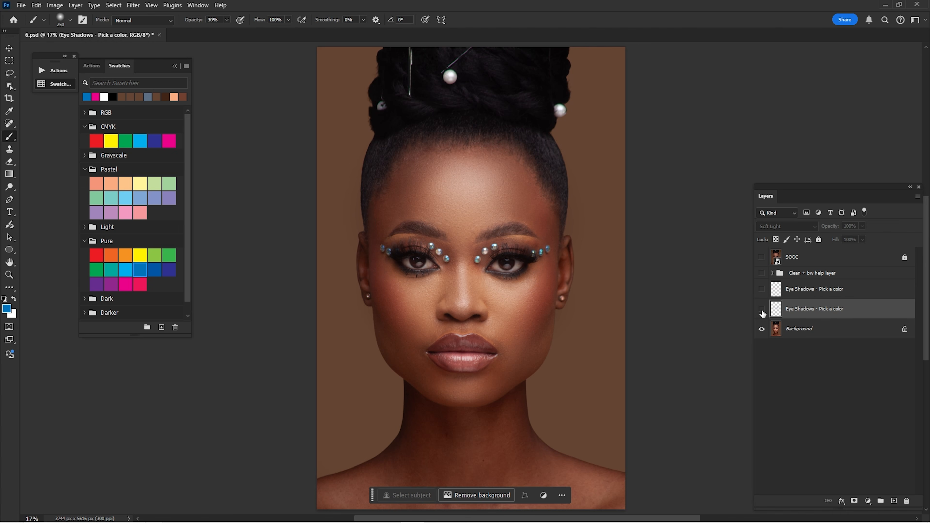
key("Delete")
left_click(769, 297)
left_click(762, 291)
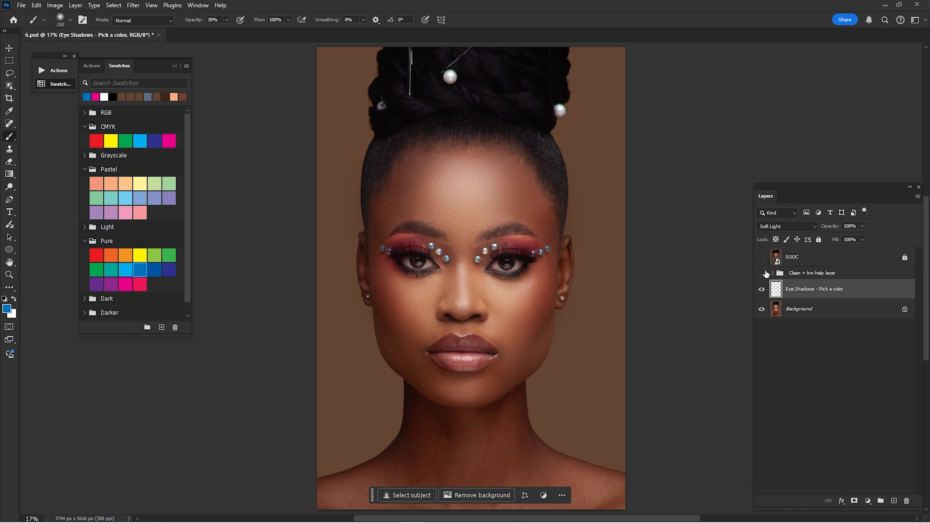
Step: Reselect the magenta Pure swatch and add more shadow around both eyes with a 250 brush at 10% opacity
scroll(485, 255, "up", 5)
left_click(128, 284)
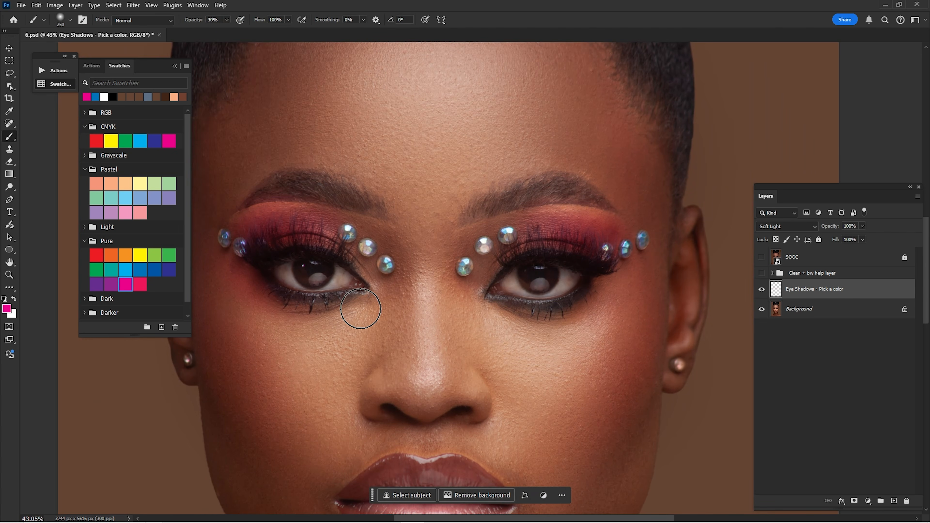
key("bracketright")
key("1")
key("[")
mouse_move(420, 253)
left_mouse_down()
mouse_move(487, 262)
mouse_move(412, 249)
mouse_move(397, 259)
mouse_move(416, 300)
left_mouse_up()
left_click_drag(626, 283, 438, 288)
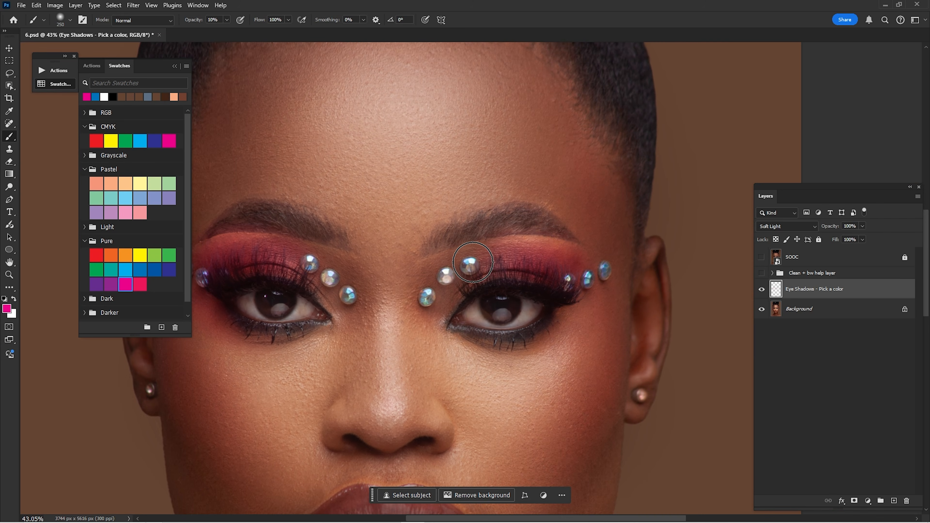
key("ctrl+0")
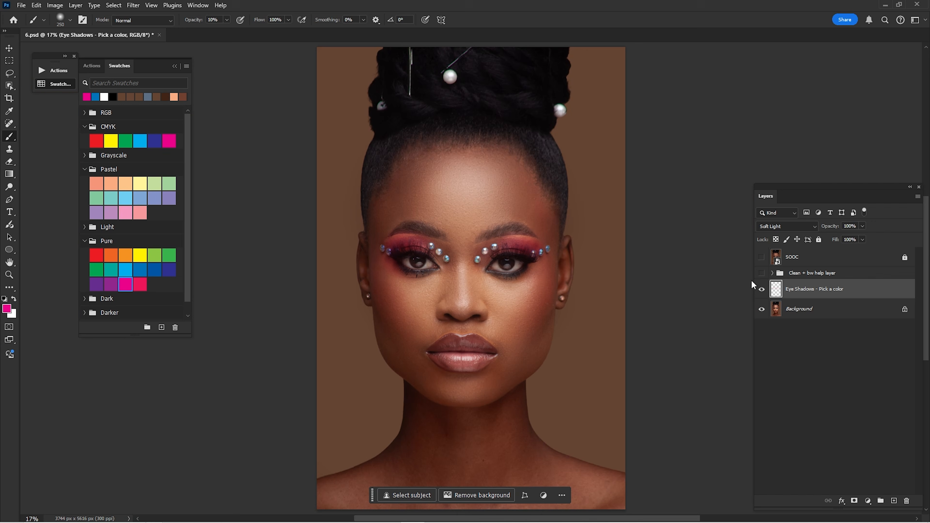
Step: Compare the image with and without the magenta Eye Shadows layer and set that layer's opacity to 35%
left_click(762, 289)
left_click(761, 290)
left_click(762, 290)
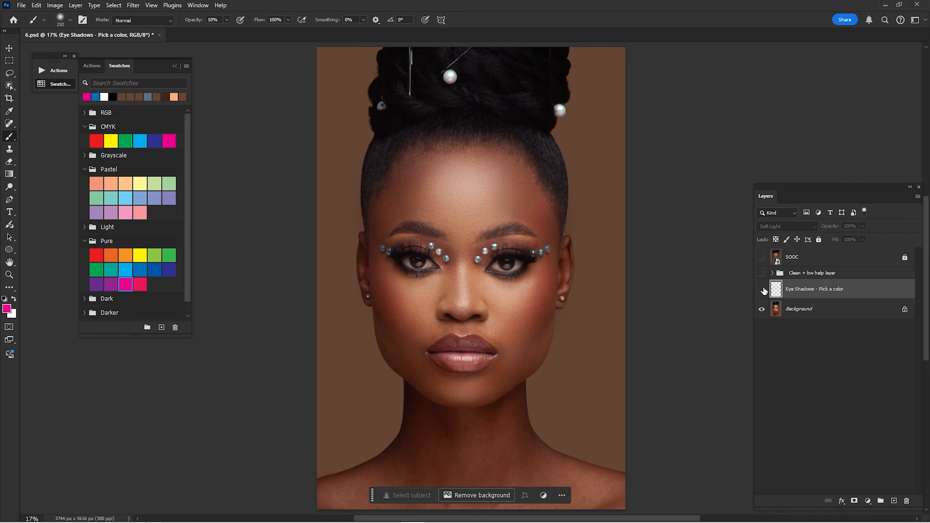
left_click(764, 290)
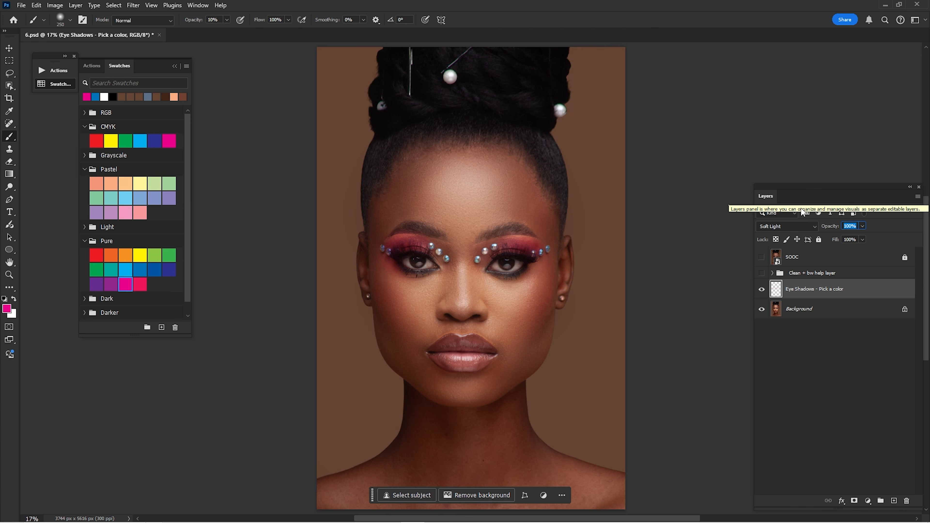
type("35")
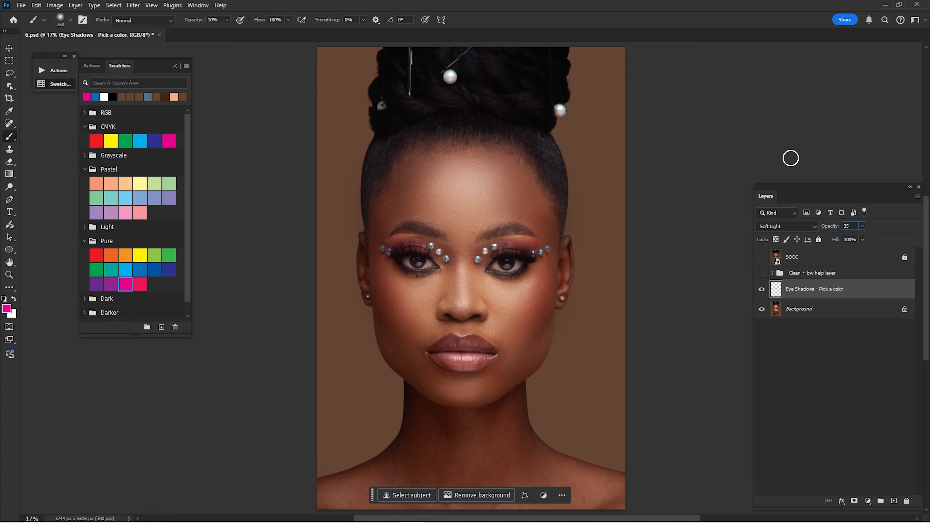
left_click(762, 290)
left_click(762, 289)
Step: Add a layer mask to the Eye Shadows layer and paint black over the gems beside both eyes with a 35 brush at 100% opacity
key("z")
left_click_drag(571, 246, 586, 257)
key("b")
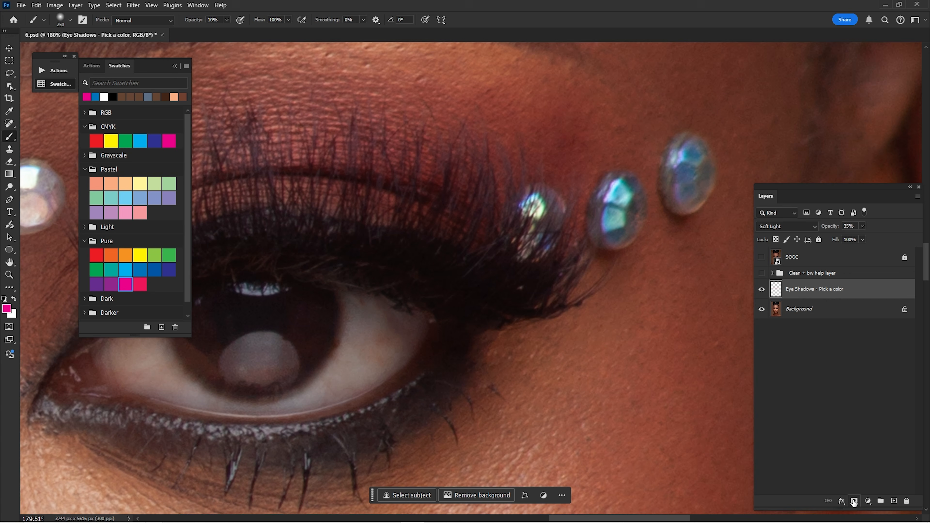
left_click(854, 501)
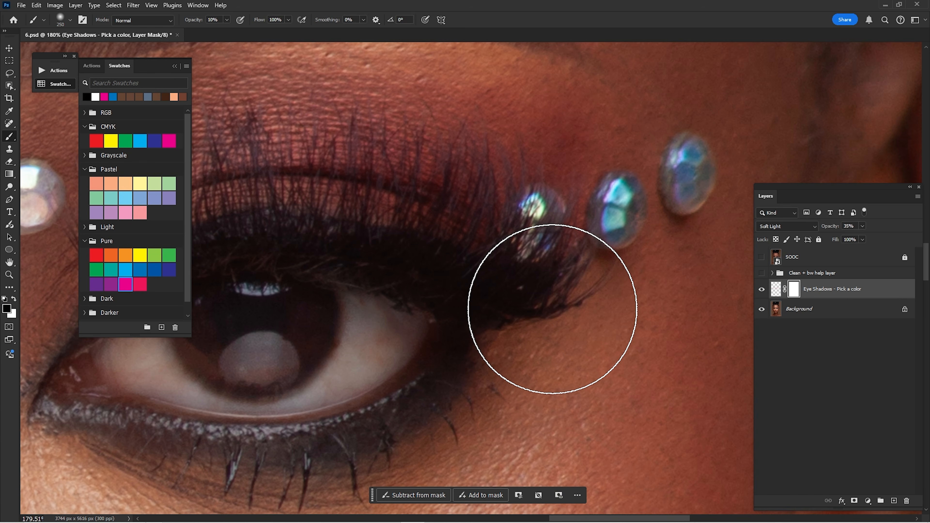
key("0")
key("bracketleft")
key("bracketleft")
key("bracketleft")
key("bracketleft")
key("bracketleft")
key("bracketleft")
key("bracketleft")
key("bracketleft")
key("bracketleft")
key("bracketleft")
key("bracketleft")
key("bracketleft")
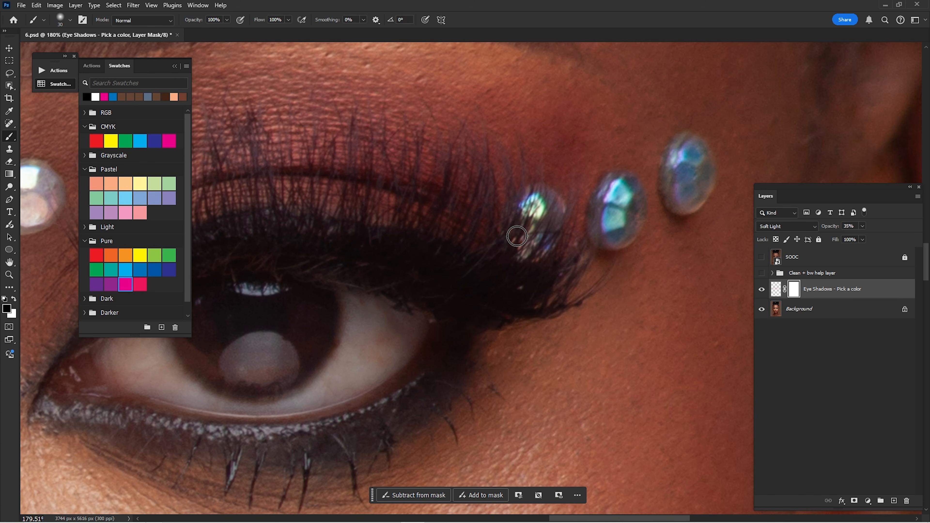
key("bracketright")
left_click_drag(370, 189, 802, 239)
left_click_drag(220, 236, 632, 213)
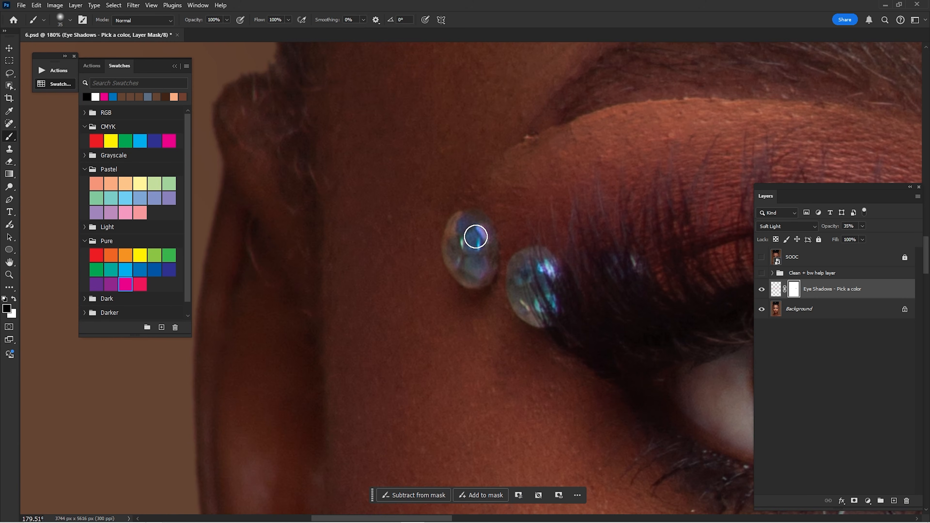
Step: Compare the masked Eye Shadows layer on and off, and merge it into the Background layer
left_click(762, 290)
left_click(762, 290)
left_click(762, 289)
left_click(762, 289)
key("ctrl+0")
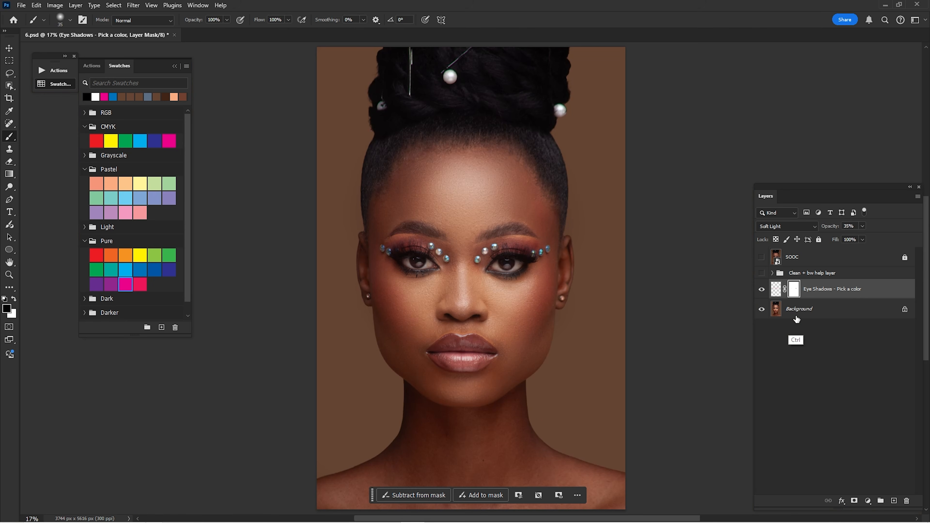
left_click(822, 309, "ctrl")
key("ctrl+e")
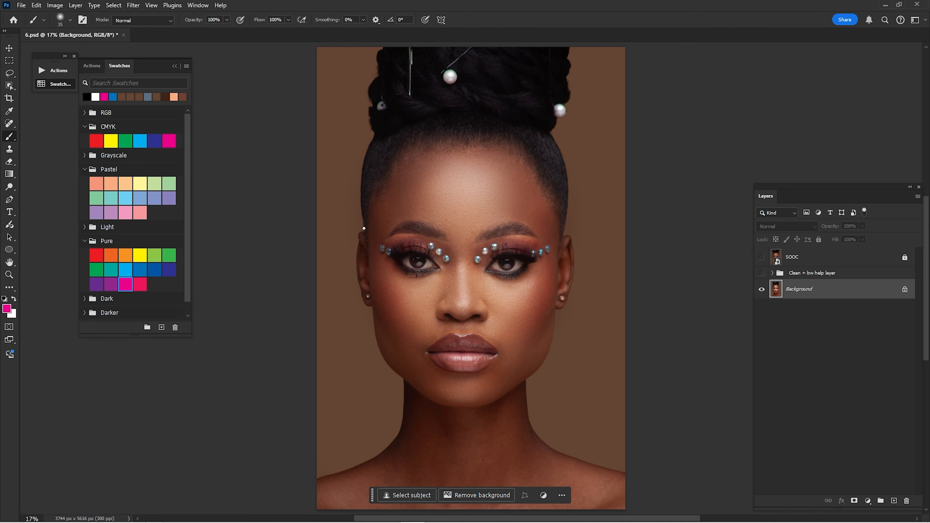
Step: Run the Eye Shadow Pop action from the MUA Retouching Actions set
left_click(95, 67)
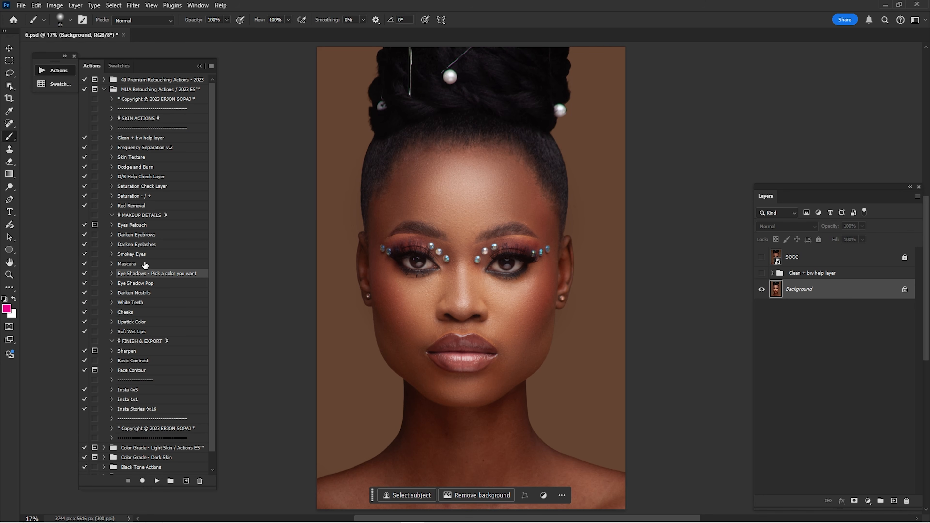
left_click(138, 284)
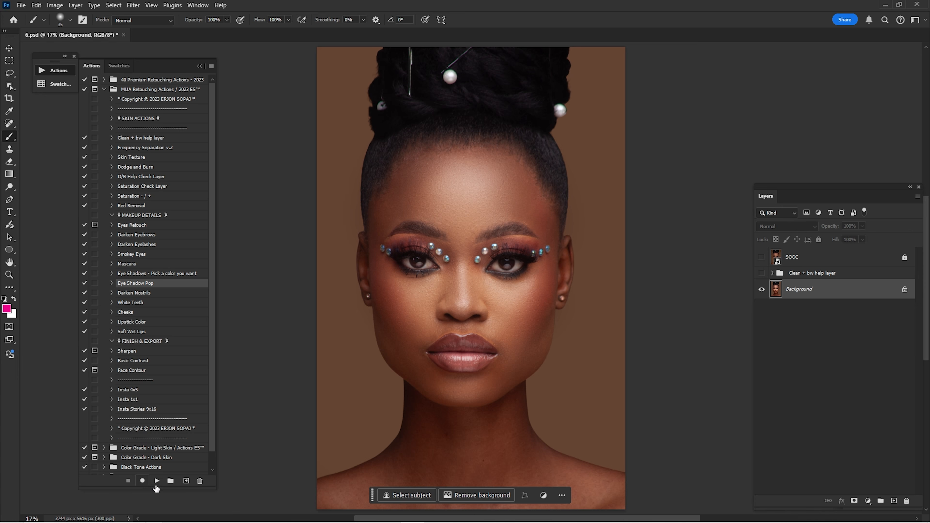
left_click(157, 482)
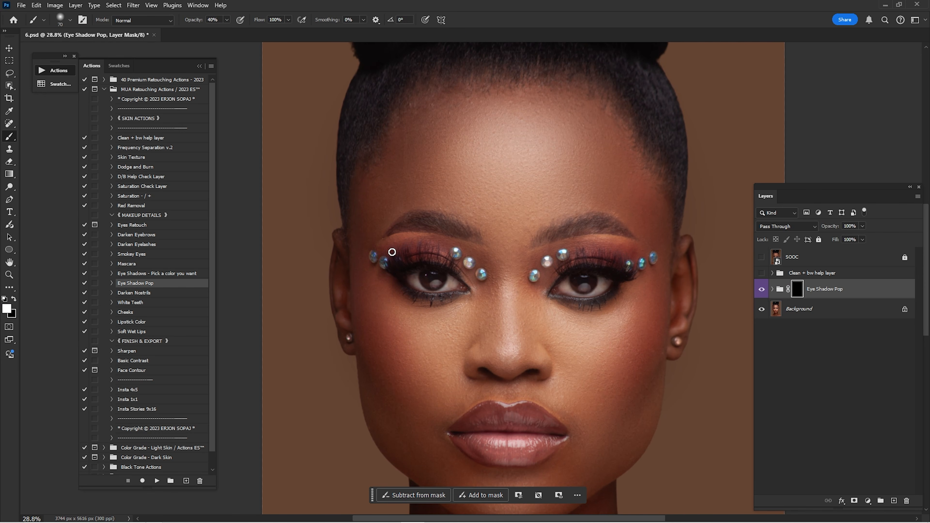
Step: Paint white on the Eye Shadow Pop mask over both eyelids at 40% opacity, using brush sizes 250 and 300
key("bracketright")
key("bracketright")
key("bracketright")
key("bracketright")
key("bracketright")
key("bracketright")
key("bracketright")
key("bracketright")
mouse_move(389, 255)
left_mouse_down()
mouse_move(425, 247)
mouse_move(459, 256)
left_mouse_up()
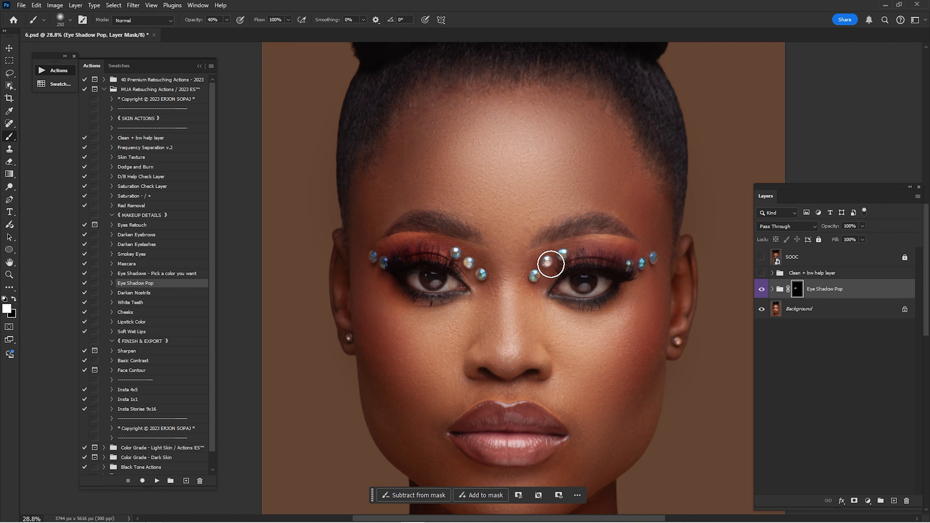
key("bracketright")
mouse_move(619, 260)
left_mouse_down()
mouse_move(644, 258)
mouse_move(634, 285)
mouse_move(640, 258)
left_mouse_up()
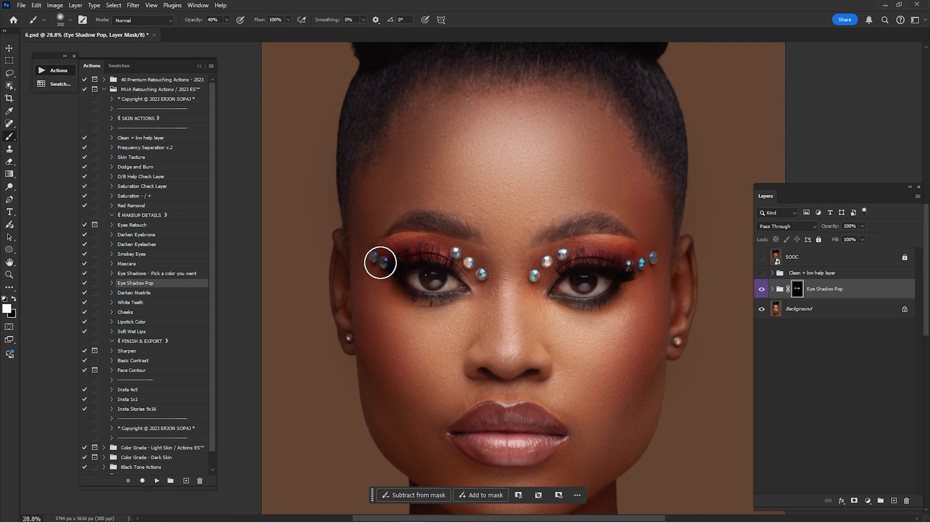
Step: Compare the image with and without the Eye Shadow Pop group and set the group's opacity to 45%
scroll(544, 166, "down", 3)
left_click(761, 292)
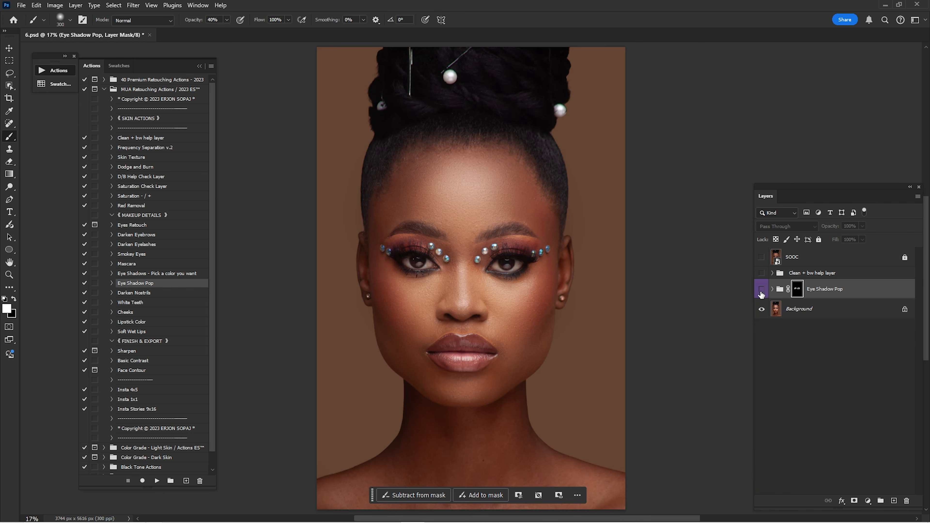
left_click(763, 290)
left_click(770, 290)
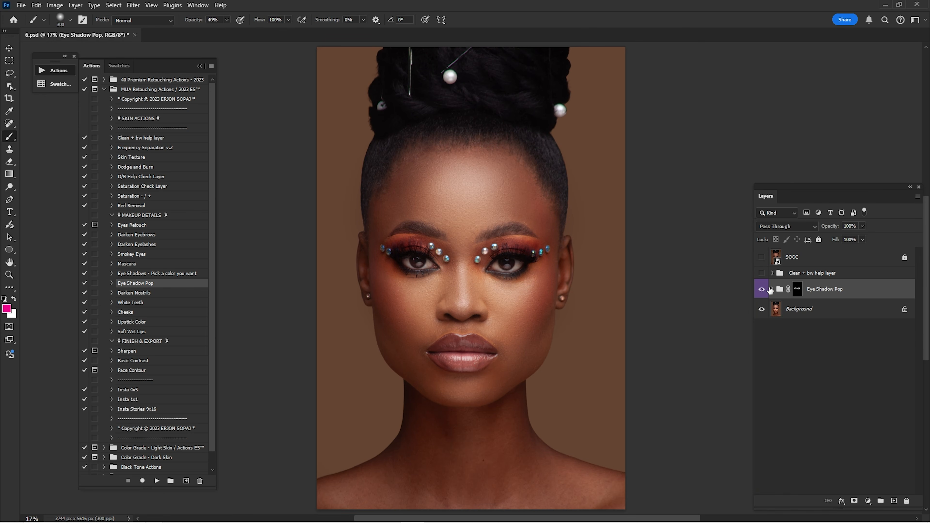
left_click(761, 290)
left_click(762, 290)
type("45")
key("Return")
Step: Check the retouch against the SOOC layer and merge the Eye Shadow Pop group into Background
left_click(762, 259)
left_click(762, 258)
left_click(811, 309, "ctrl")
key("ctrl+e")
Step: Briefly view the black-and-white help layer and compare the merged retouch with the original SOOC layer
left_click(761, 273)
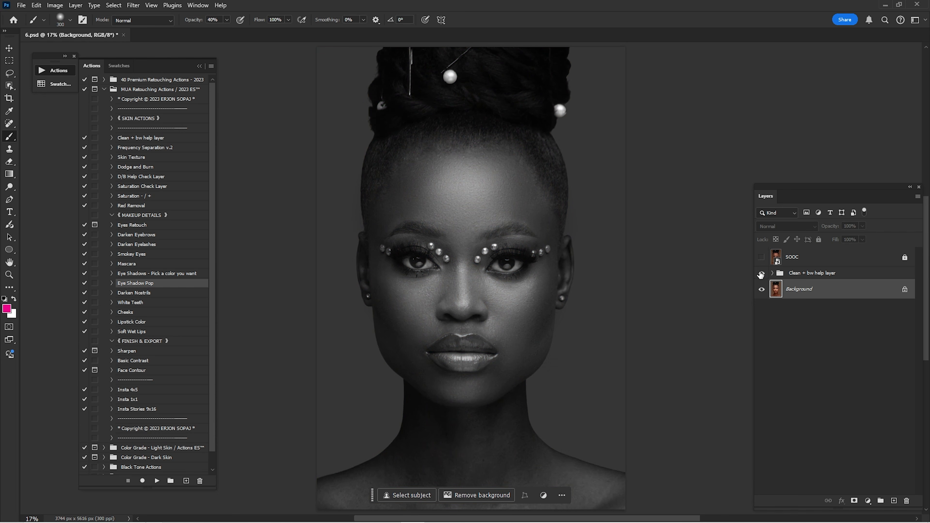
left_click(761, 273)
left_click(761, 258)
left_click(762, 258)
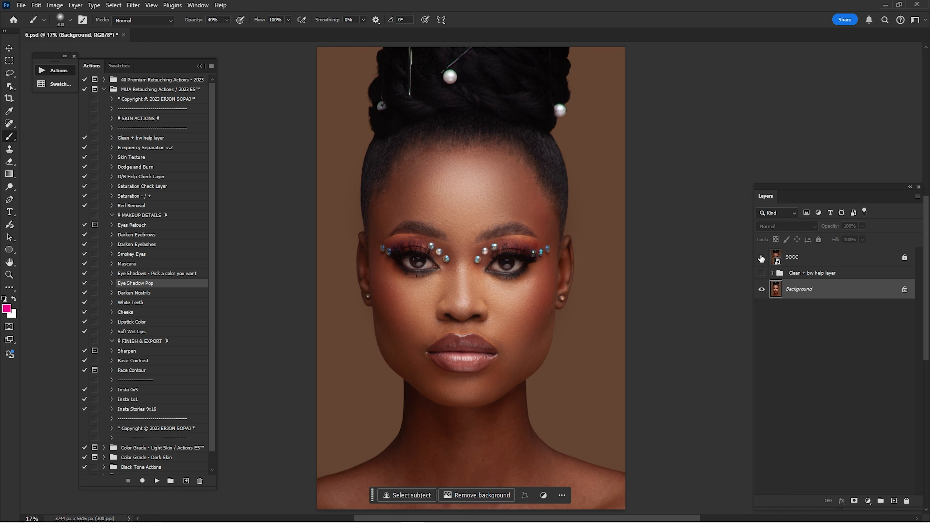
left_click(762, 258)
left_click(762, 258)
Step: Run the Cheeks action and paint white on the Cherry Cheeks mask over one cheek with a 400 brush at 40% opacity
left_click(129, 312)
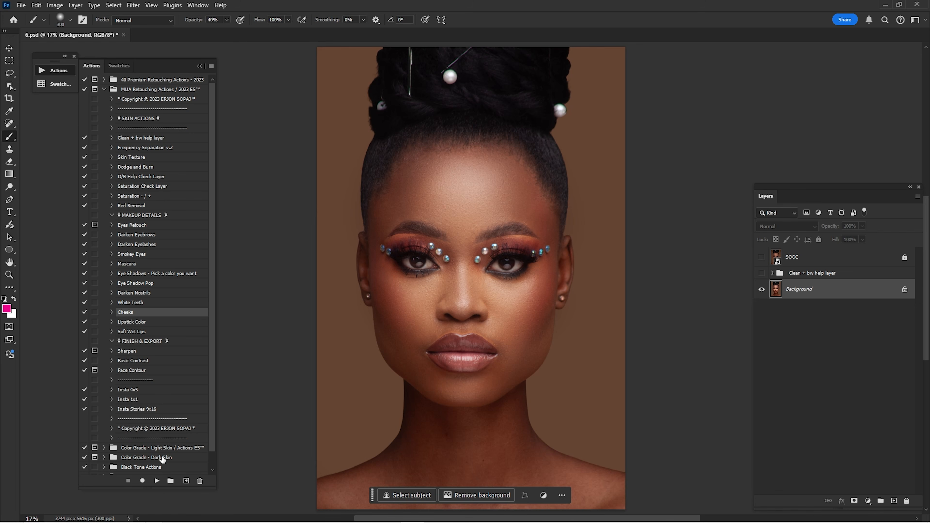
left_click(158, 481)
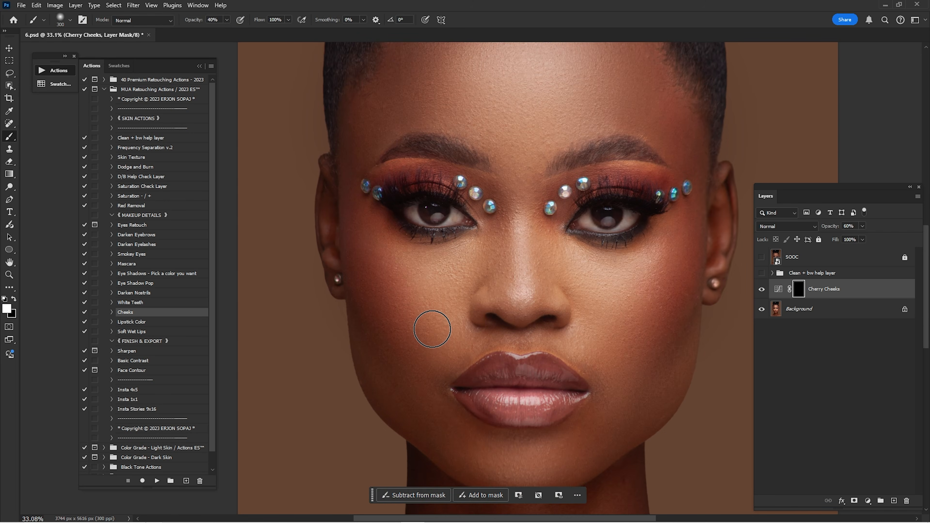
key("bracketright")
key("bracketright")
key("1")
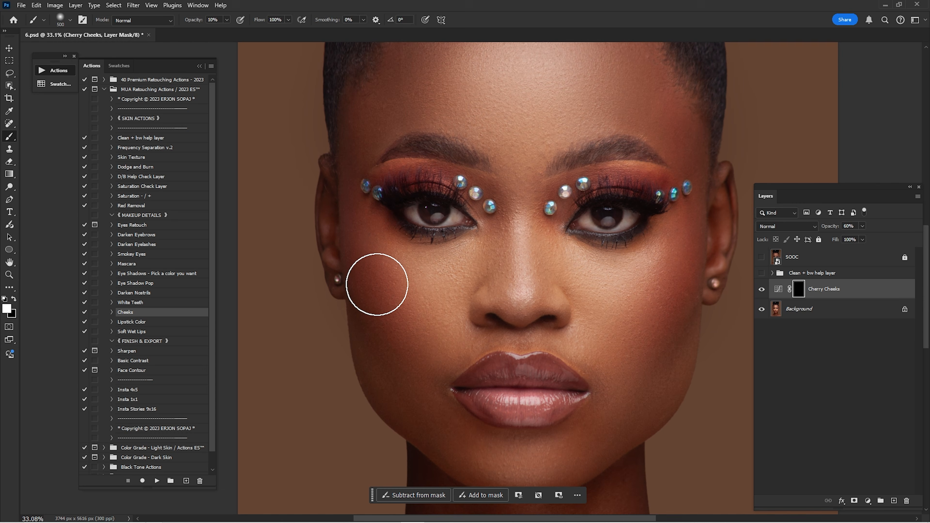
key("4")
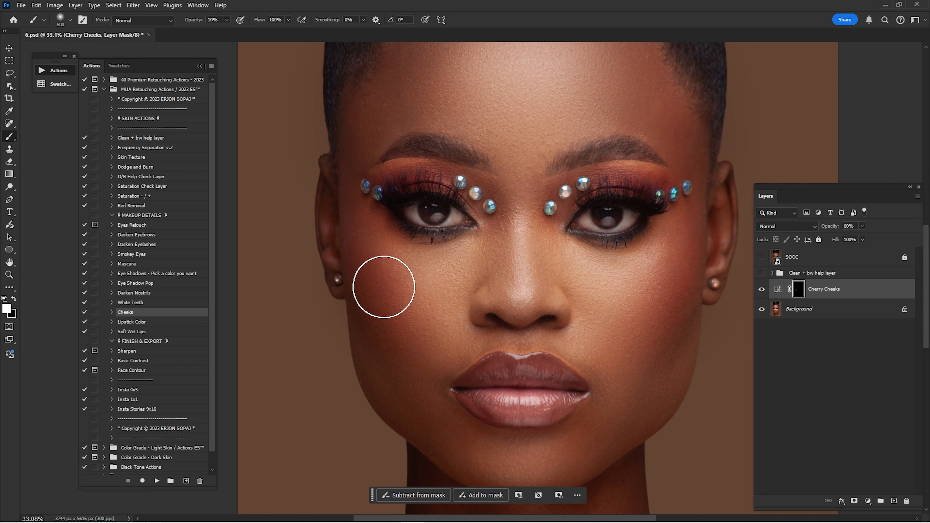
key("bracketleft")
mouse_move(382, 284)
left_mouse_down()
mouse_move(390, 333)
mouse_move(361, 246)
mouse_move(376, 306)
left_mouse_up()
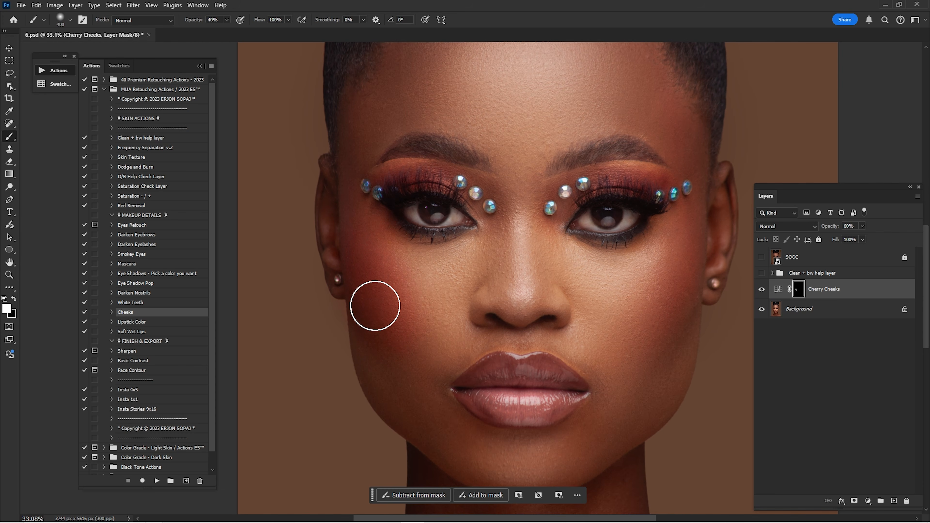
Step: Paint the Cherry Cheeks mask over the opposite cheek and soften the blush on both cheeks at 10% brush opacity
mouse_move(633, 299)
left_mouse_down()
mouse_move(530, 244)
mouse_move(567, 235)
mouse_move(565, 243)
mouse_move(569, 220)
left_mouse_up()
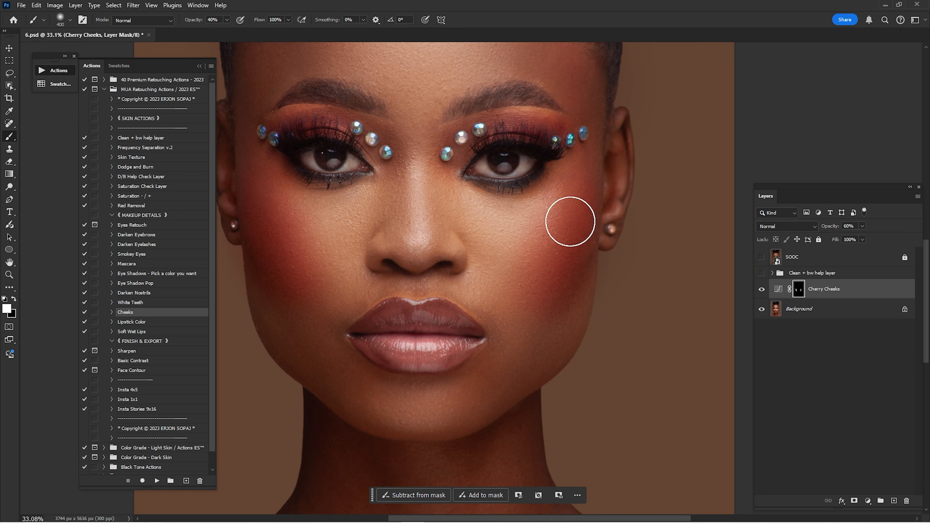
left_click_drag(496, 272, 632, 320)
key("1")
mouse_move(405, 259)
left_mouse_down()
mouse_move(410, 325)
mouse_move(425, 359)
mouse_move(432, 331)
mouse_move(426, 361)
mouse_move(408, 266)
left_mouse_up()
left_click_drag(598, 273, 466, 231)
mouse_move(538, 249)
left_mouse_down()
mouse_move(560, 247)
mouse_move(560, 331)
left_mouse_up()
Step: Set the Cherry Cheeks layer's opacity to 15% and merge it into Background
key("ctrl+minus")
key("ctrl+minus")
left_click(762, 289)
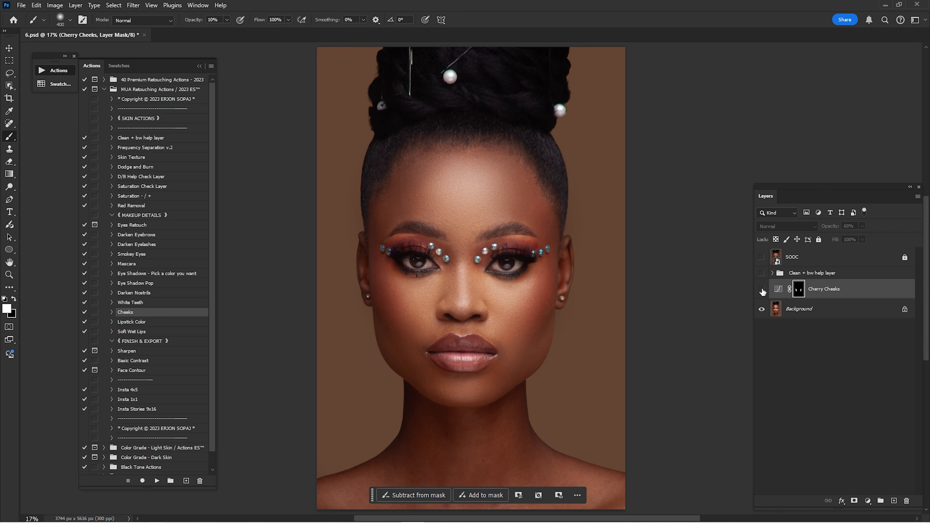
left_click(762, 289)
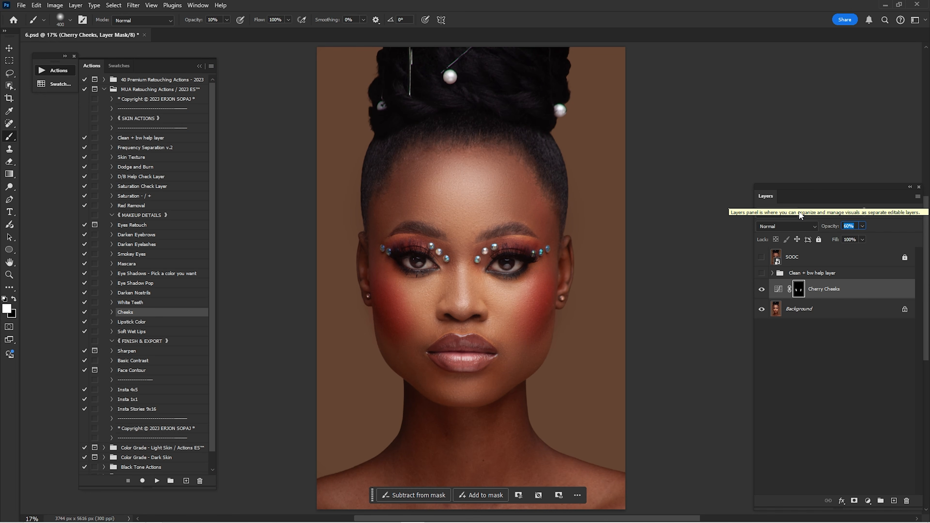
type("1")
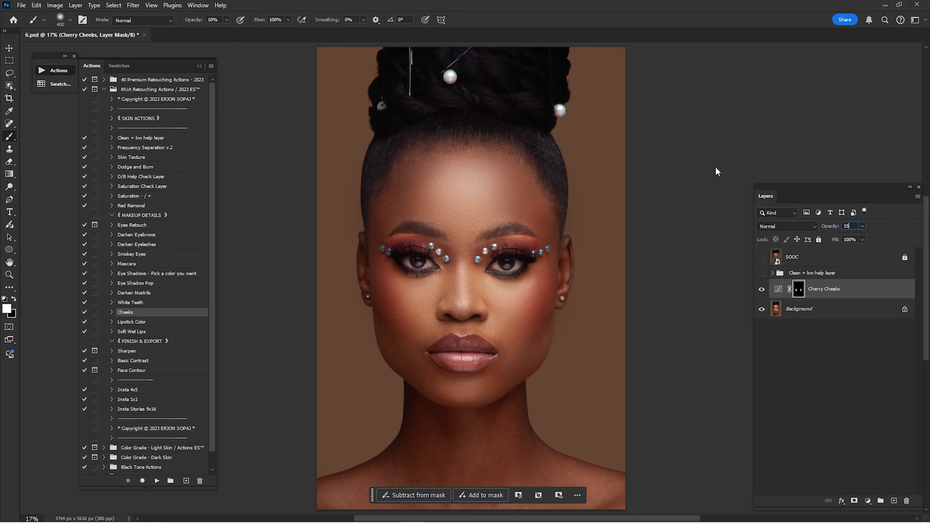
type("5")
key("Return")
left_click(808, 307, "ctrl")
key("ctrl+e")
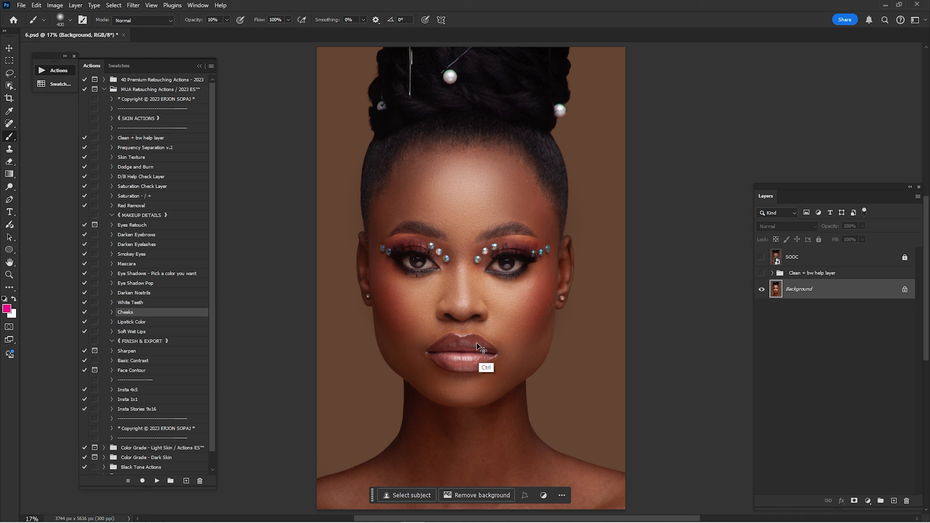
Step: Run the Lipstick Color action and look through the color fills inside the Lipstick Colors group
left_click(135, 323)
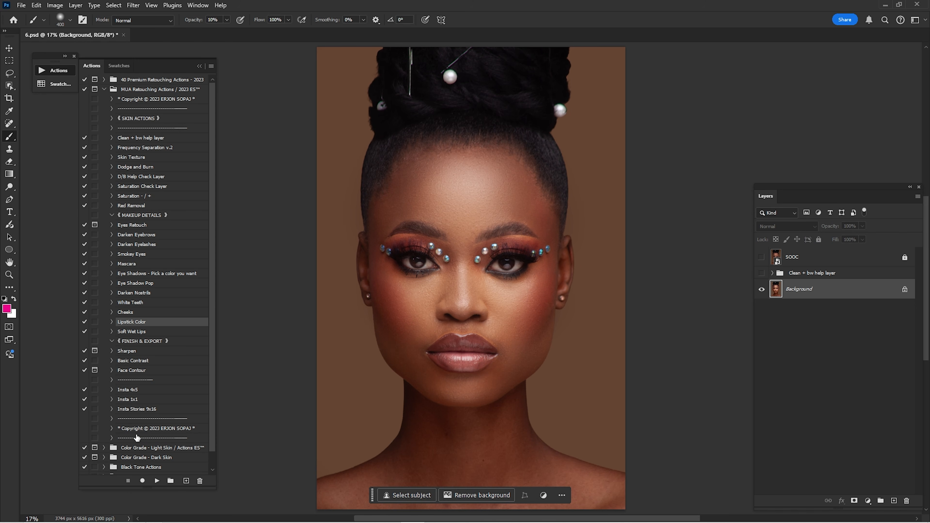
left_click(157, 481)
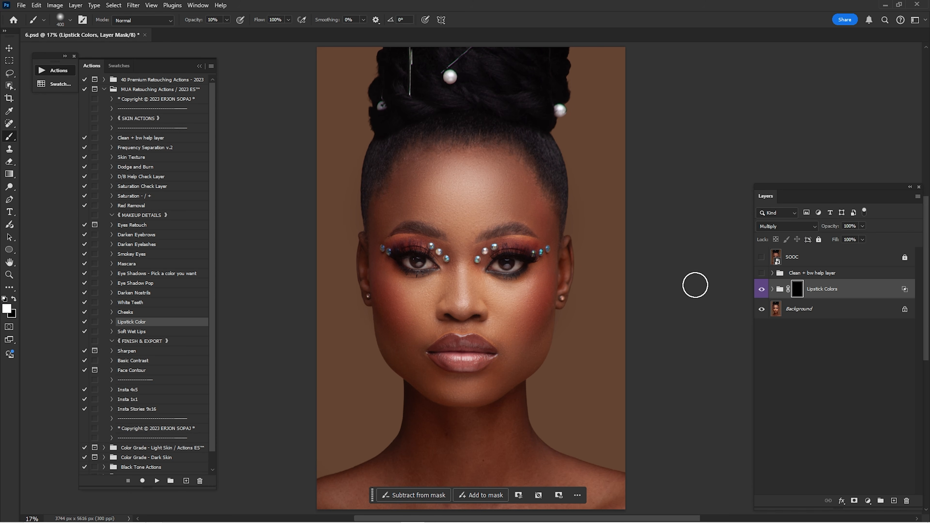
left_click_drag(445, 345, 508, 364)
left_click_drag(520, 355, 522, 271)
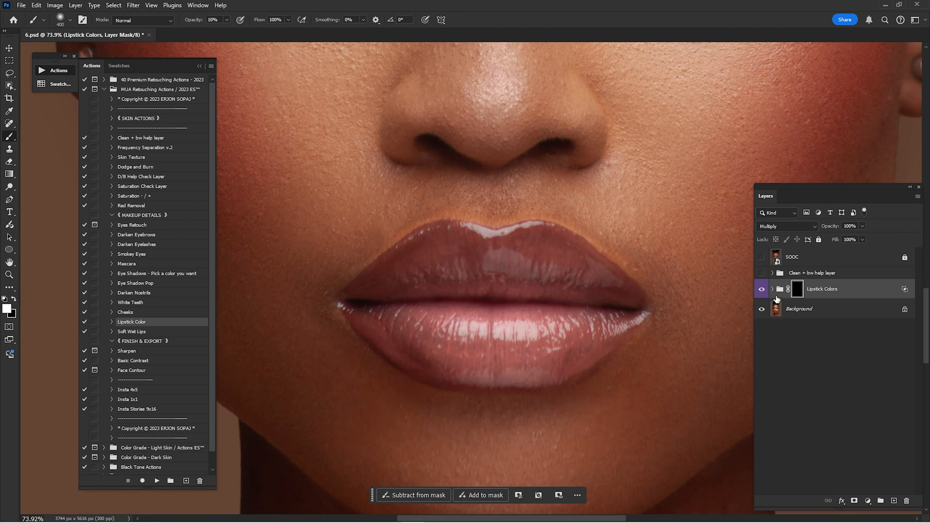
left_click(773, 289)
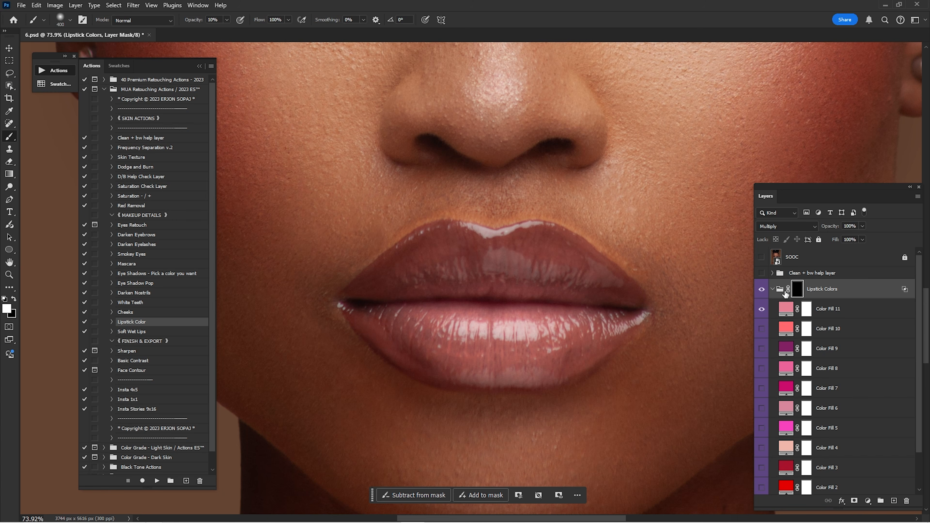
left_click(773, 289)
Step: Trace the upper lip's edge with the Pen tool from one mouth corner over the Cupid's bow towards the opposite corner
left_click_drag(362, 299, 391, 317)
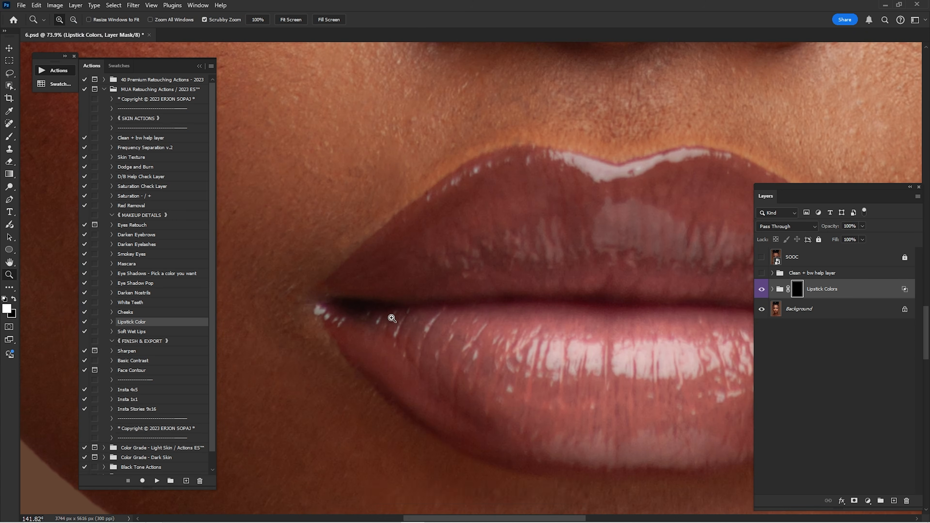
key("p")
left_click(312, 297)
left_click(383, 222)
left_click(412, 201)
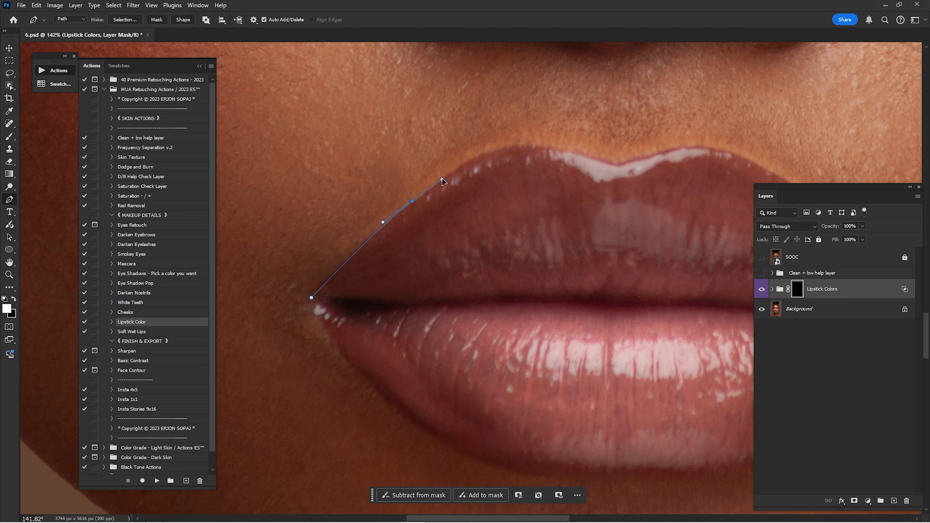
left_click_drag(551, 154, 445, 196)
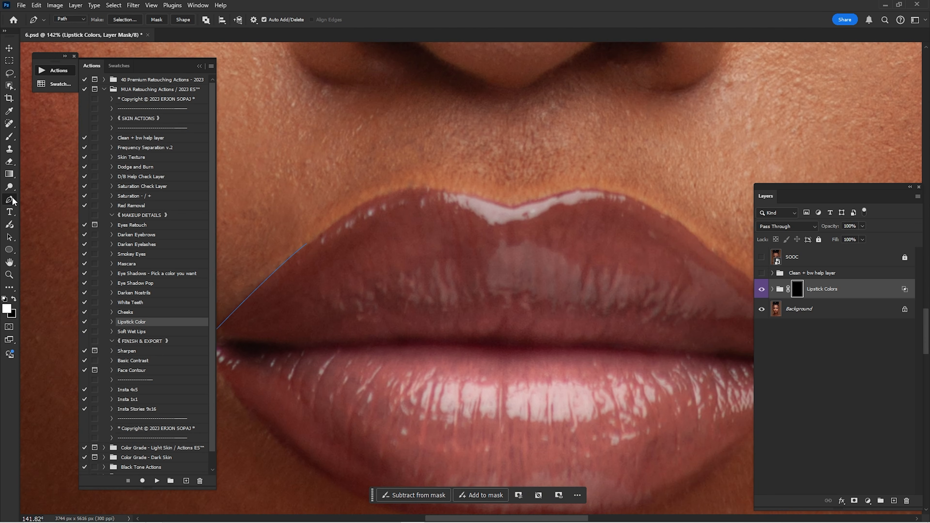
left_click(307, 244)
mouse_move(511, 209)
left_mouse_down()
mouse_move(537, 213)
mouse_move(504, 203)
mouse_move(477, 238)
mouse_move(520, 213)
left_mouse_up()
left_click_drag(520, 212, 496, 224)
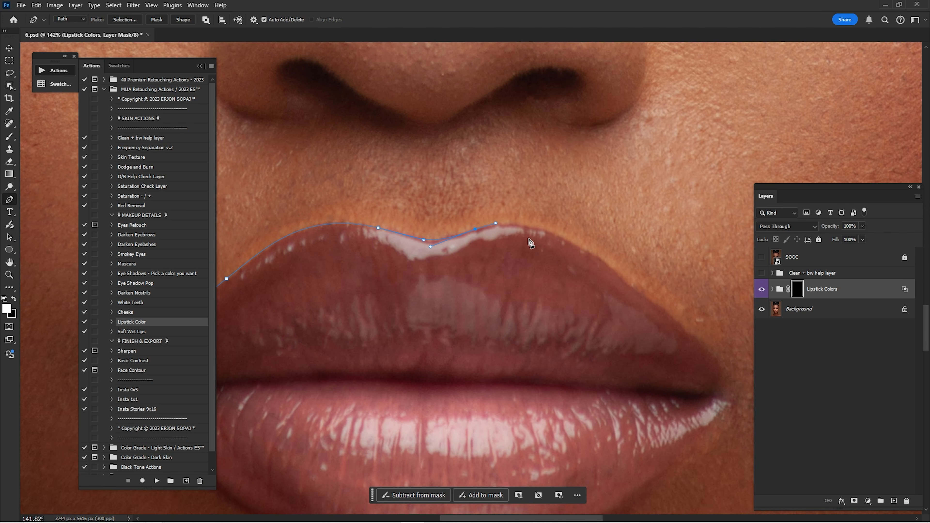
left_click_drag(612, 270, 510, 219)
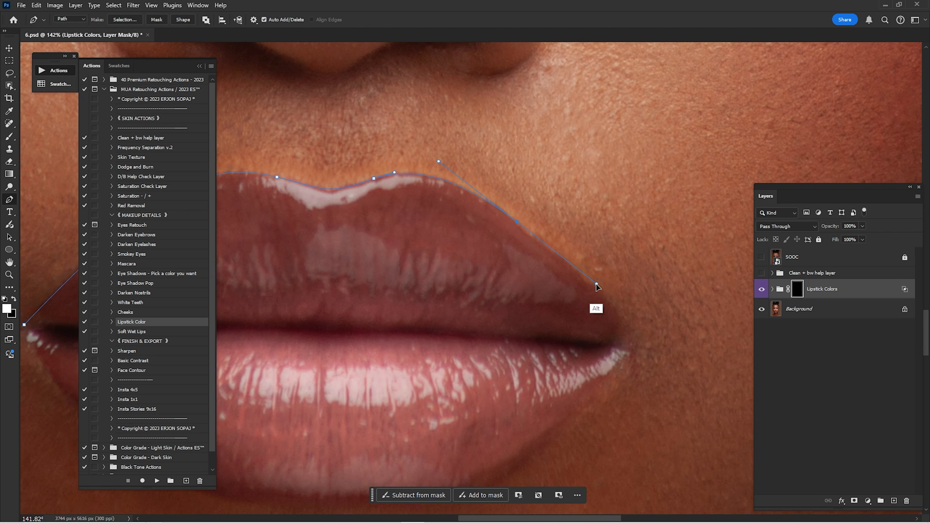
Step: Continue the pen path around the mouth corner and along the lower lip, closing it at the starting anchor point
scroll(596, 284, "down", 3)
left_click_drag(624, 234, 617, 260)
mouse_move(556, 316)
left_mouse_down()
mouse_move(622, 261)
mouse_move(564, 315)
left_mouse_up()
left_click_drag(555, 316, 492, 326)
left_click_drag(379, 291, 475, 357)
left_click_drag(432, 334, 381, 281)
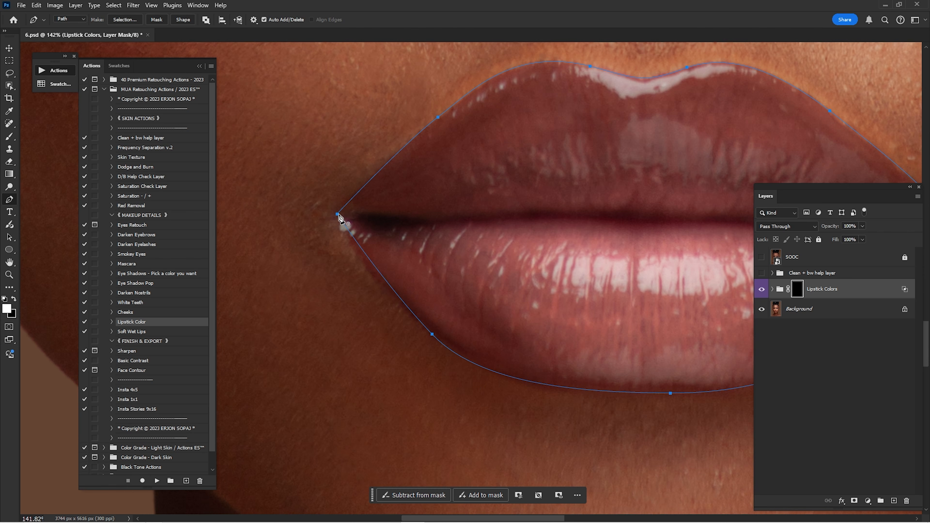
left_click(338, 214)
Step: Convert the closed lip path into a new anti-aliased selection with a feather radius of 0 pixels
right_click(428, 199)
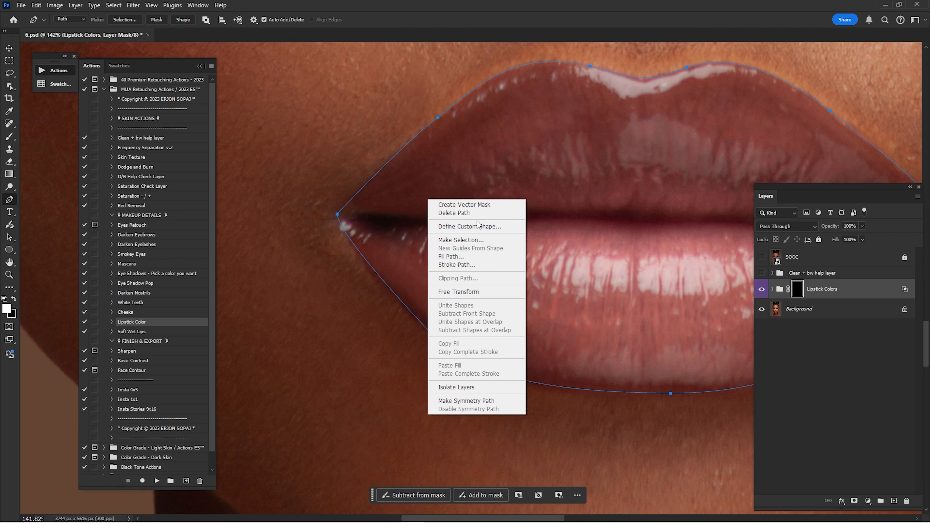
left_click(472, 240)
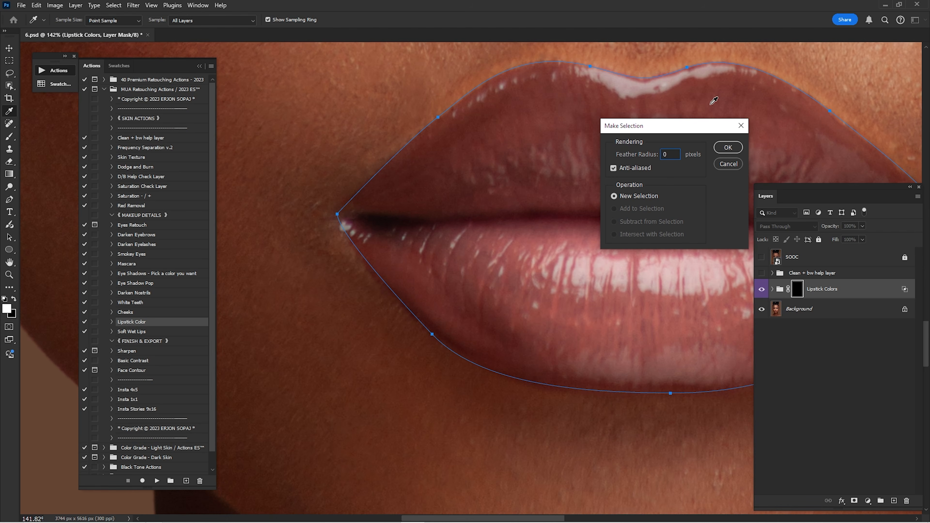
key("Return")
Step: Paint white on the Lipstick Colors mask inside the lip selection with a 500 brush at 100% opacity, and deselect
left_click_drag(512, 260, 471, 253)
scroll(461, 268, "down", 5)
key("b")
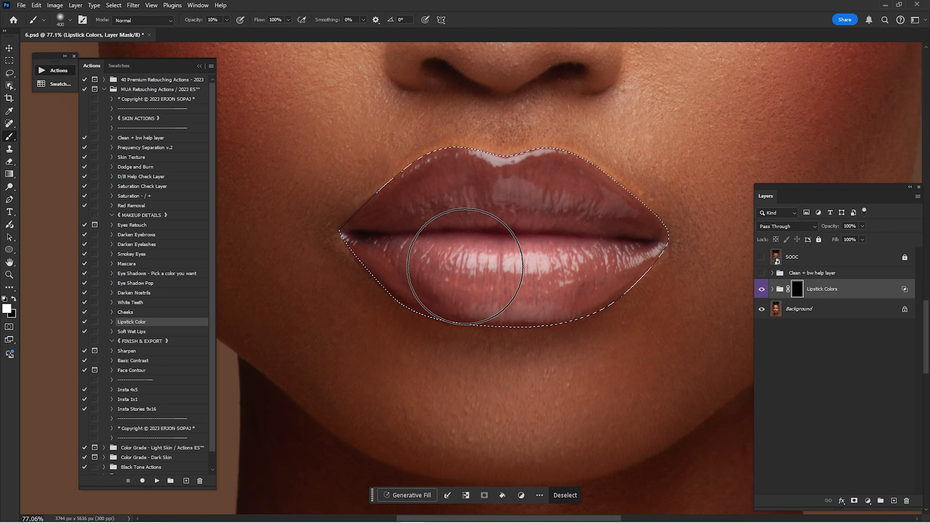
key("0")
key("]")
mouse_move(426, 162)
left_mouse_down()
mouse_move(490, 187)
mouse_move(493, 220)
mouse_move(381, 257)
left_mouse_up()
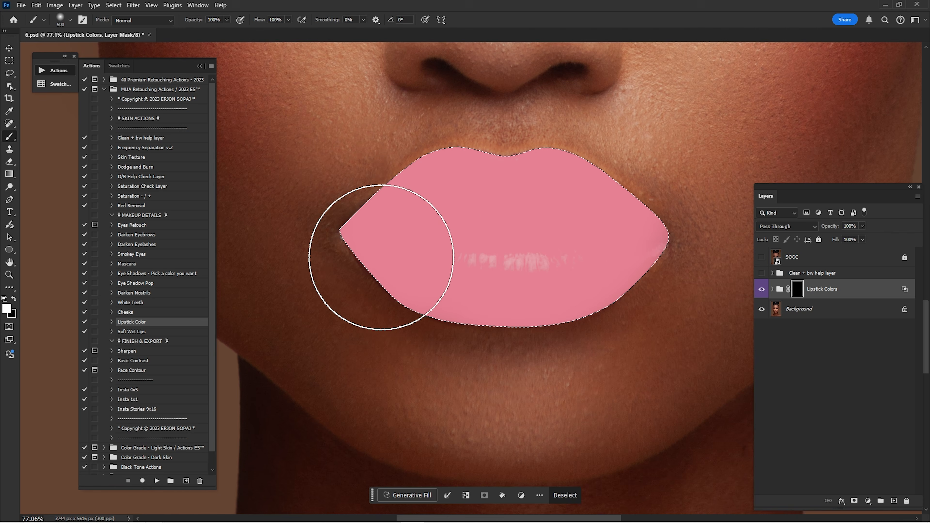
key("ctrl+d")
key("ctrl+0")
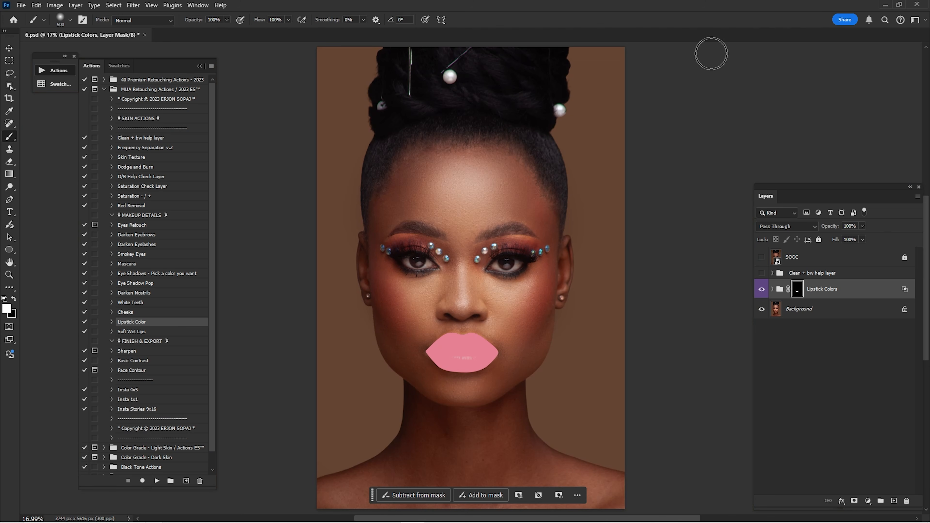
Step: Expand the Lipstick Colors group and compare Color Fill 11 with Color Fill 10 on the lips
left_click(773, 289)
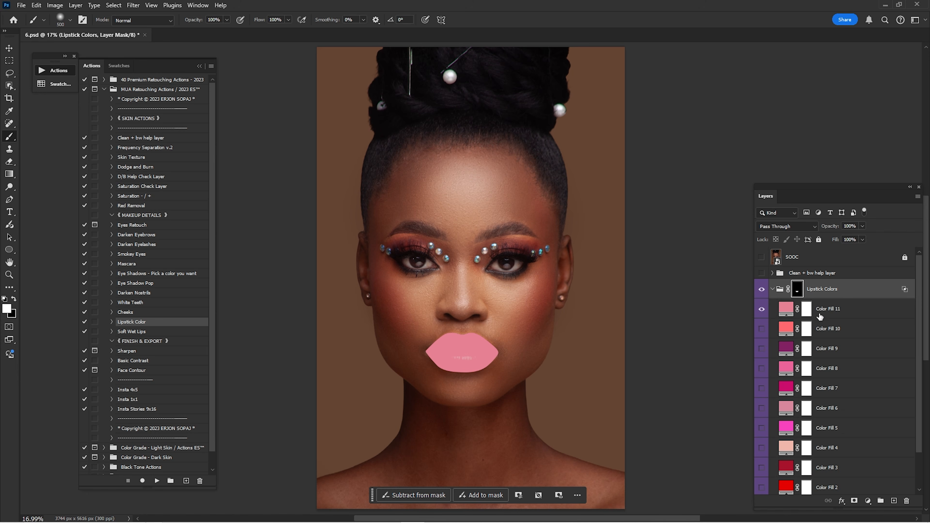
left_click(820, 316)
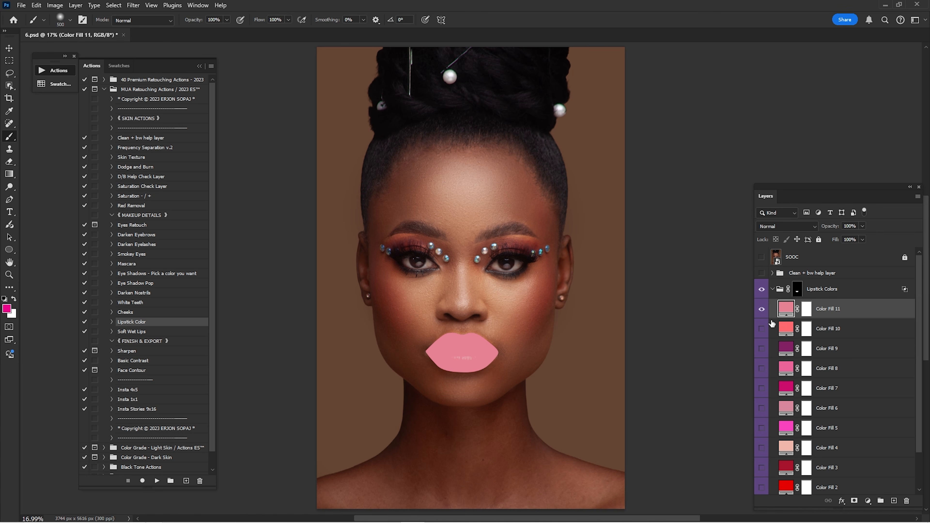
scroll(635, 311, "up", 5)
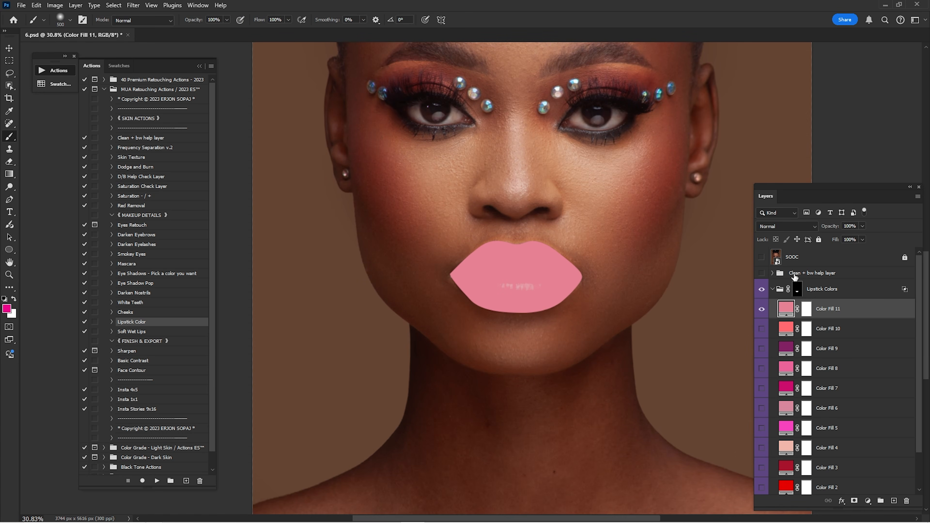
left_click(761, 310)
left_click(762, 328)
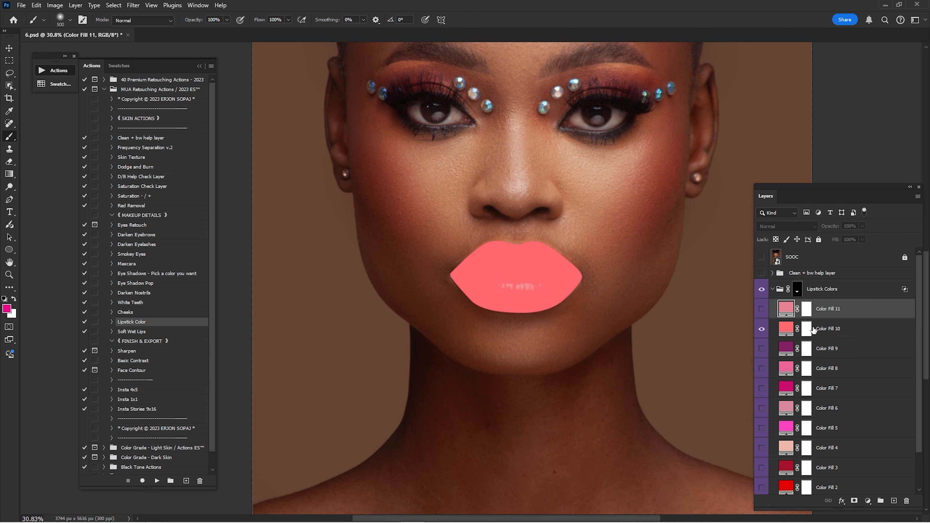
left_click(775, 329)
left_click(761, 329)
left_click(761, 309)
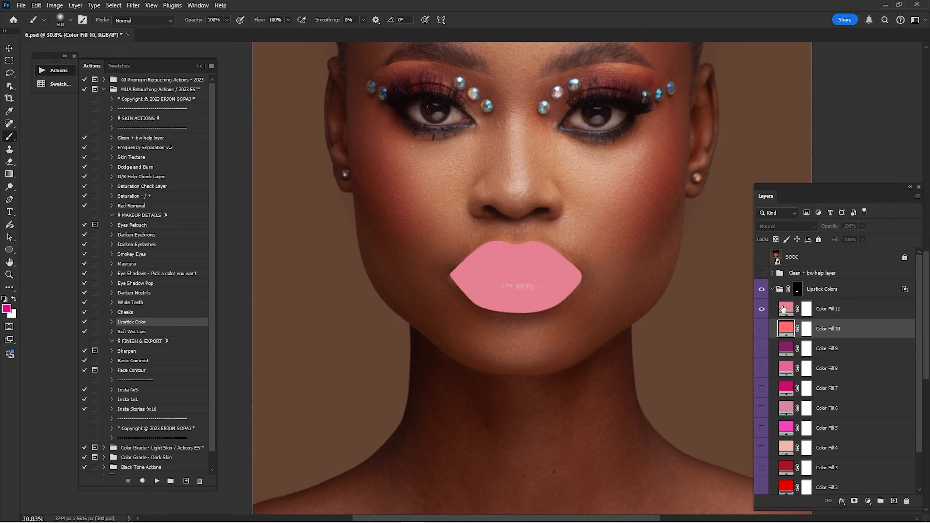
Step: Try the Soft Light blend mode on Color Fill 11 and compare the lips with the fill hidden and shown
left_click(827, 311)
left_click(787, 226)
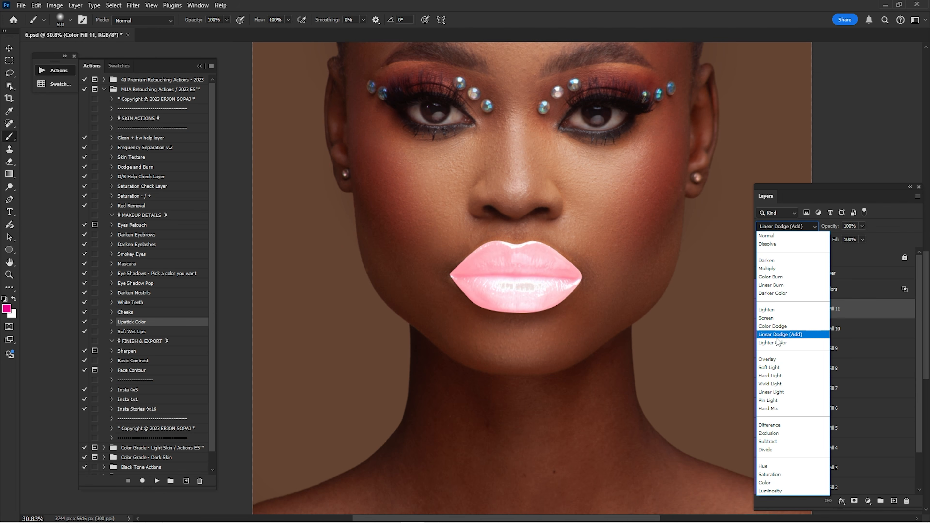
left_click(778, 368)
left_click(762, 310)
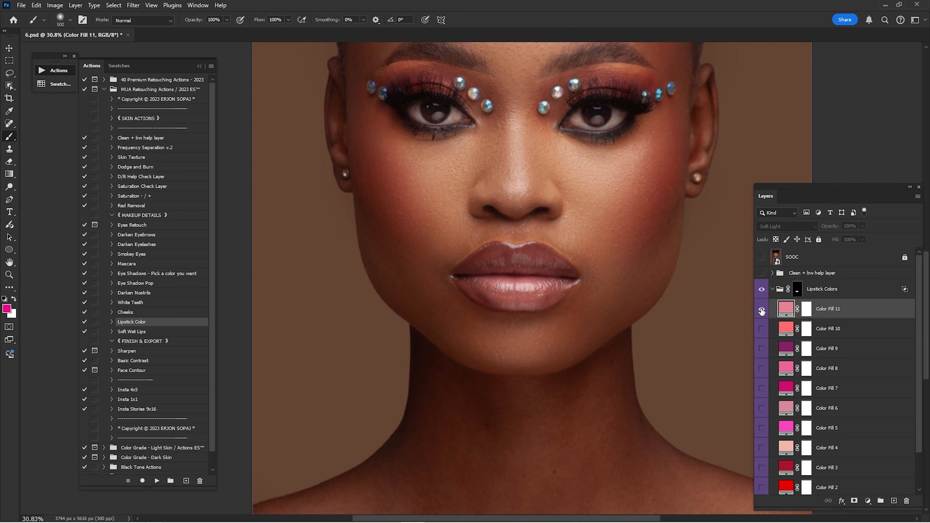
left_click(762, 310)
left_click(762, 309)
left_click(762, 310)
key("ctrl+0")
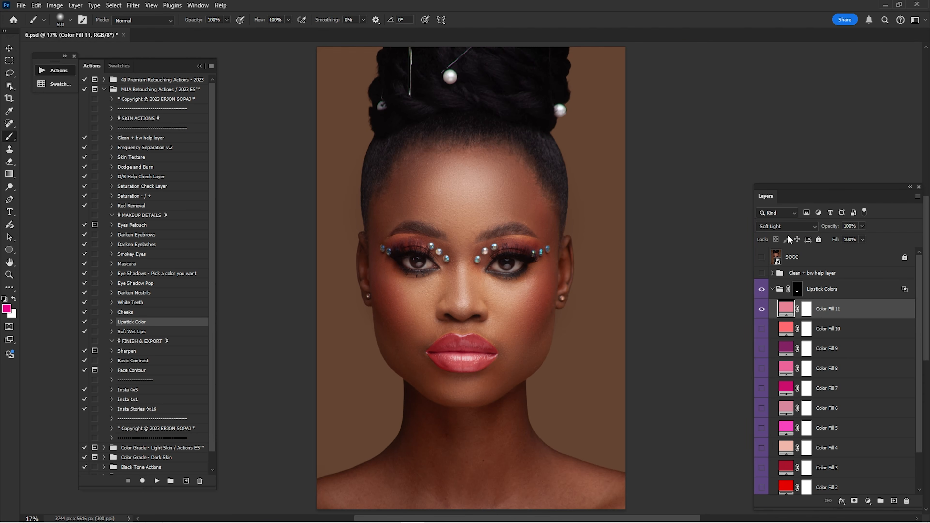
Step: Try the Multiply blend mode on Color Fill 11 and check the lip color with the fill hidden and shown
left_click(789, 226)
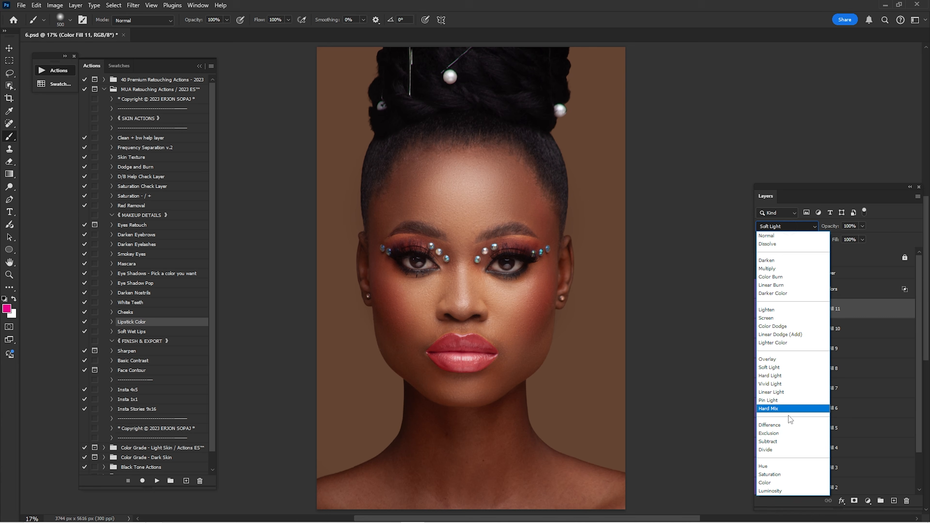
left_click(775, 269)
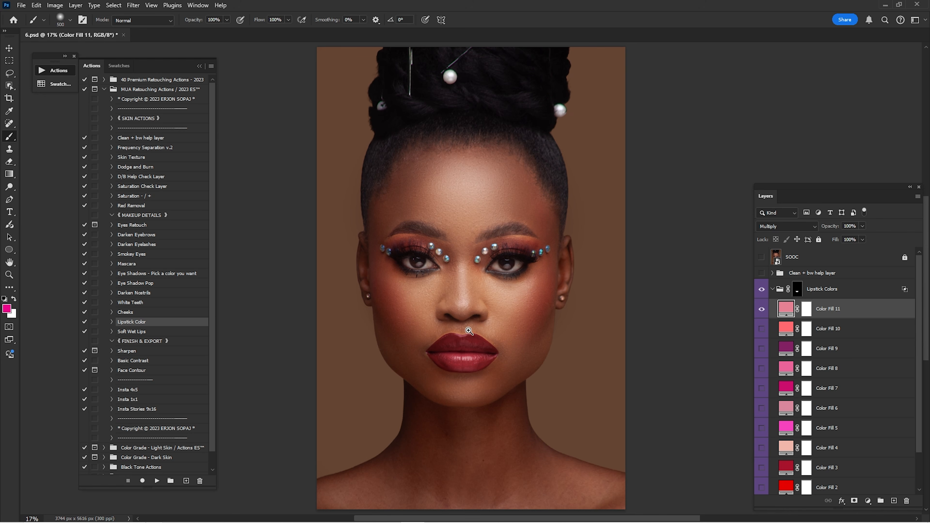
scroll(463, 337, "up", 3)
key("ctrl+0")
left_click(760, 310)
left_click(761, 312)
key("ctrl+space")
left_click_drag(479, 358, 541, 386)
left_click_drag(540, 386, 689, 317)
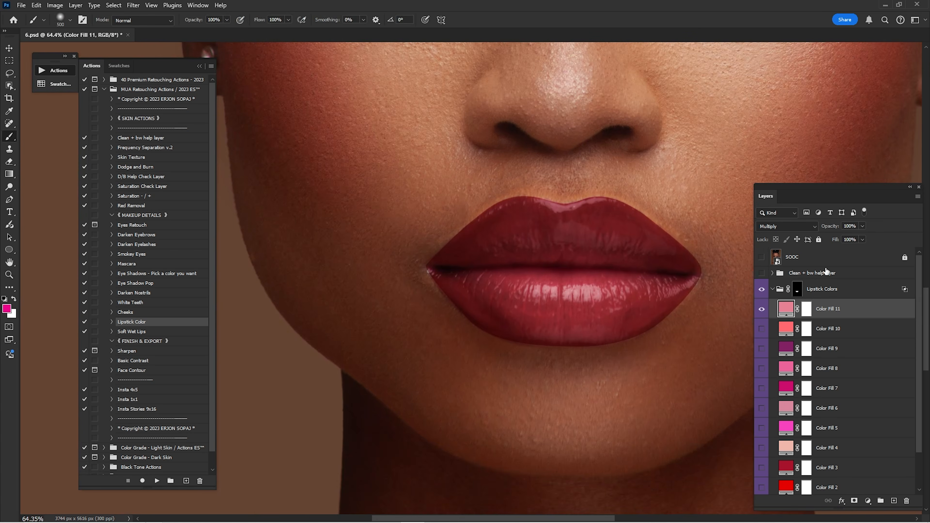
Step: Preview Color Fill 10 in place of Color Fill 11, and return Color Fill 11's blend mode to Normal
left_click(762, 310)
left_click(762, 328)
key("ctrl+0")
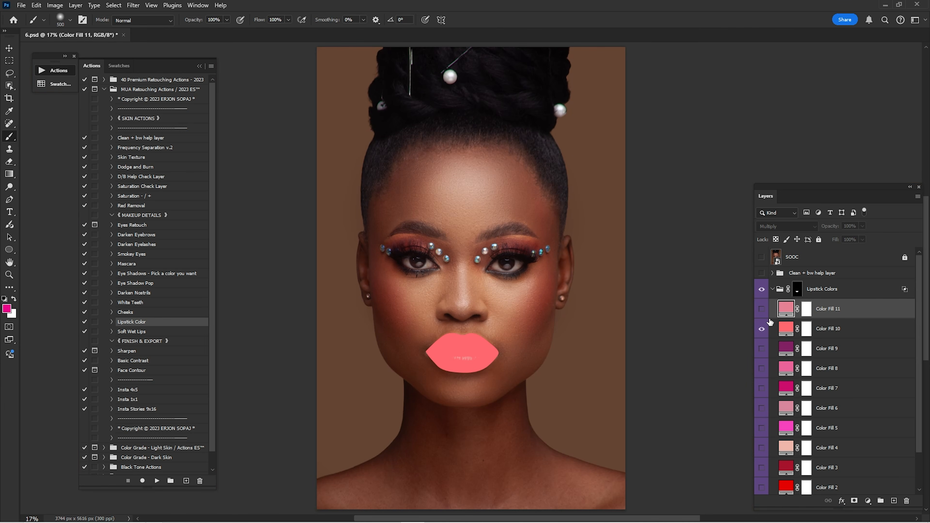
left_click(762, 309)
left_click(762, 328)
left_click(777, 227)
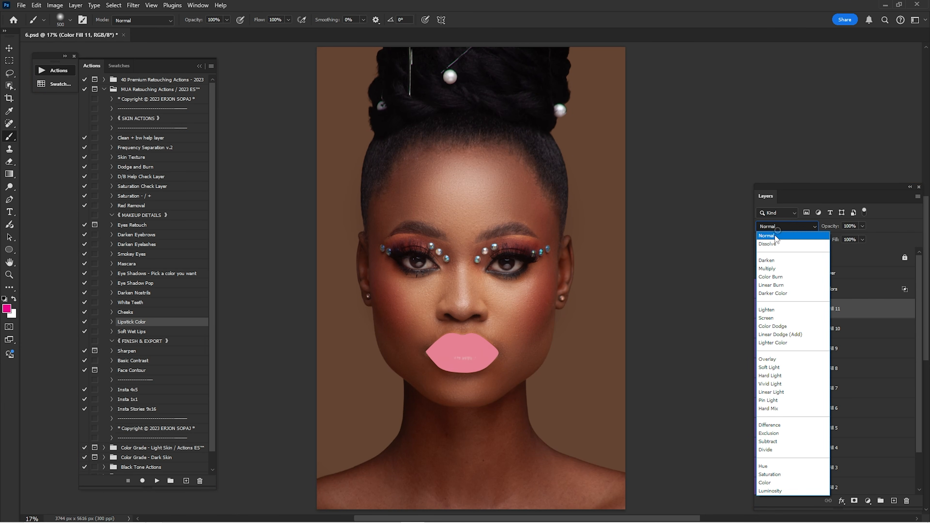
left_click(775, 236)
Step: Set the whole Lipstick Colors group's blend mode to Multiply and compare the lips with the group hidden and shown
left_click(796, 293)
left_click(773, 289)
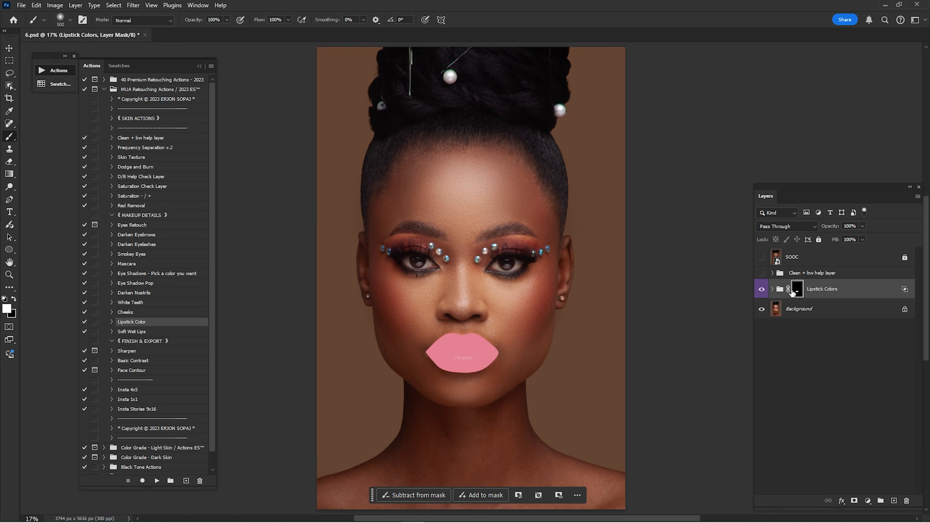
scroll(482, 350, "up", 5)
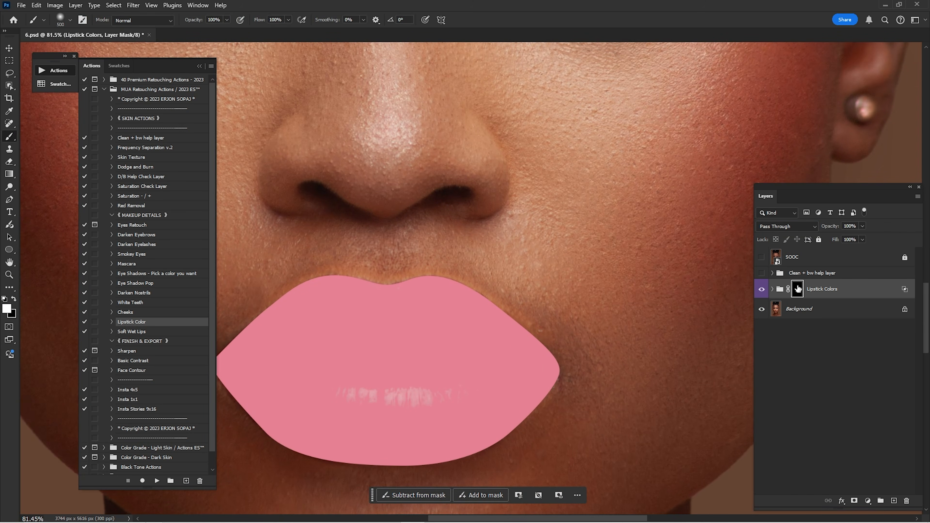
left_click_drag(549, 352, 689, 302)
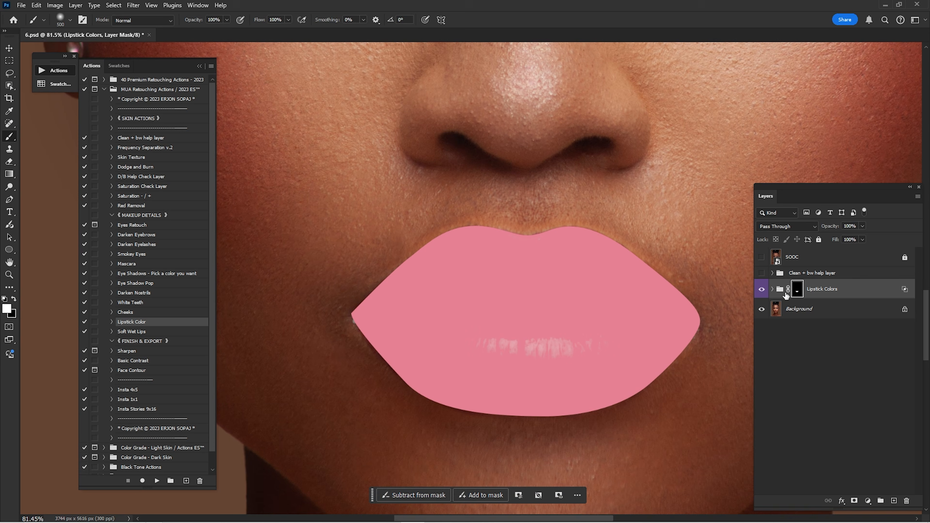
left_click(793, 226)
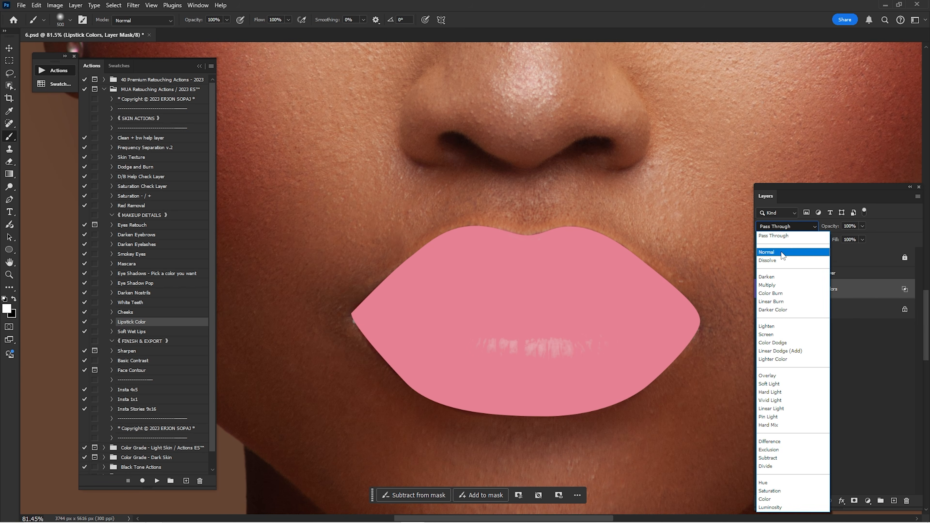
left_click(772, 286)
key("z")
left_click_drag(657, 295, 622, 295)
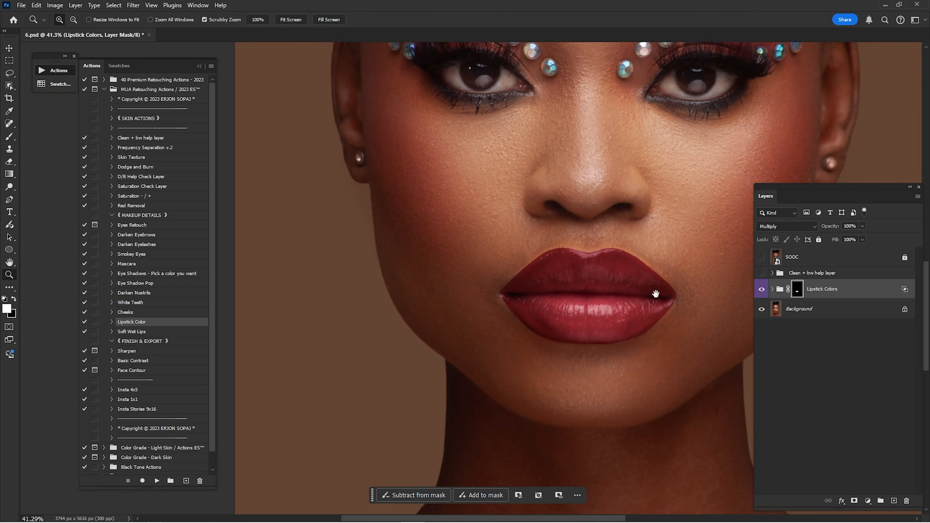
left_click(762, 290)
left_click(762, 289)
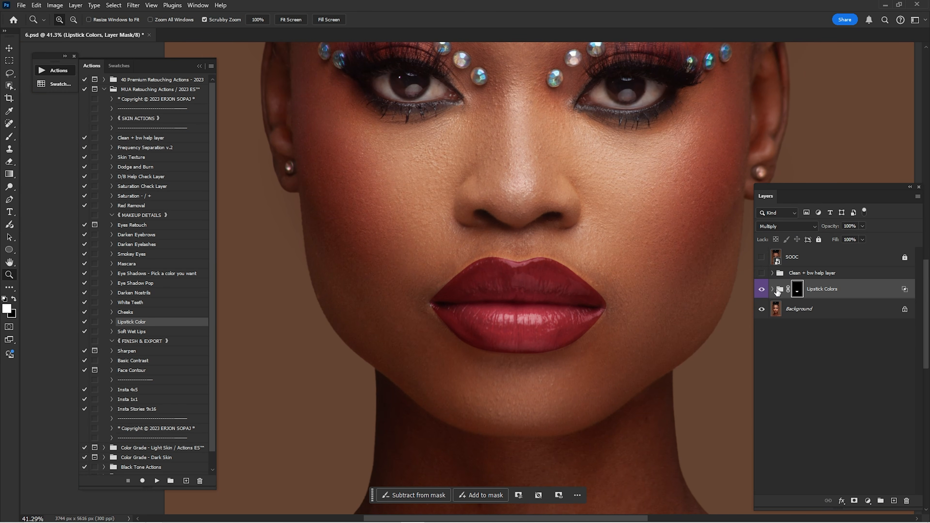
Step: Hide Color Fill 11 in the Lipstick Colors group and preview Color Fill 10 on the full portrait
left_click(772, 289)
left_click(820, 316)
left_click(762, 309)
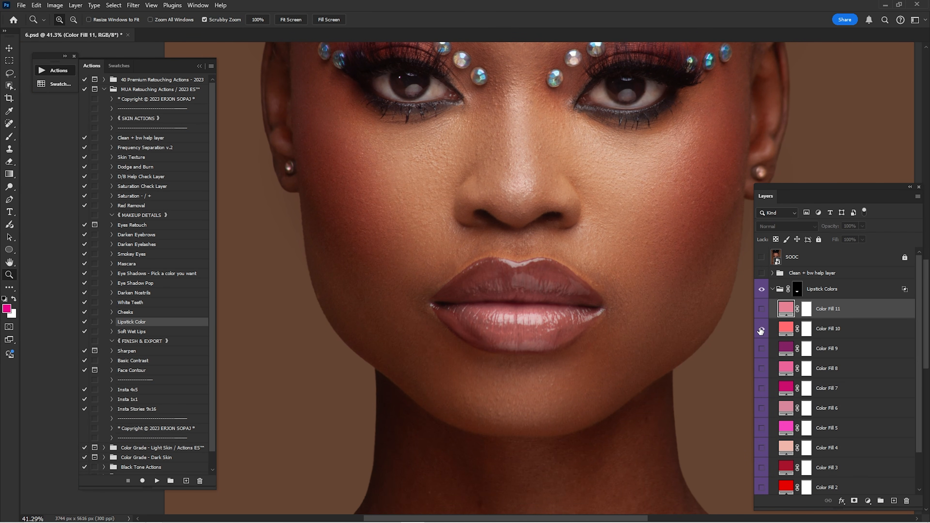
left_click(762, 328)
key("ctrl+0")
left_click(762, 329)
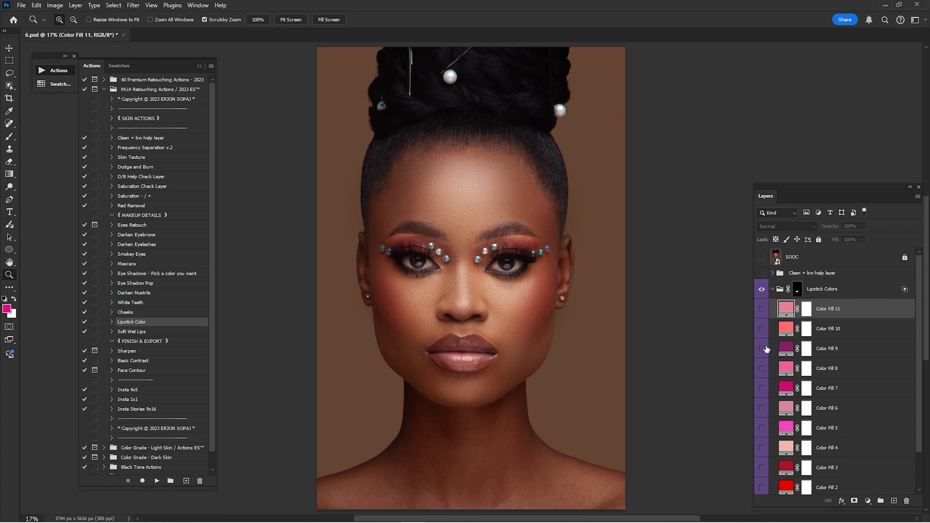
Step: Preview Color Fill 9, 8, 7 and 6 on the lips one at a time, and show Color Fill 1
left_click(761, 349)
left_click(762, 348)
left_click(761, 369)
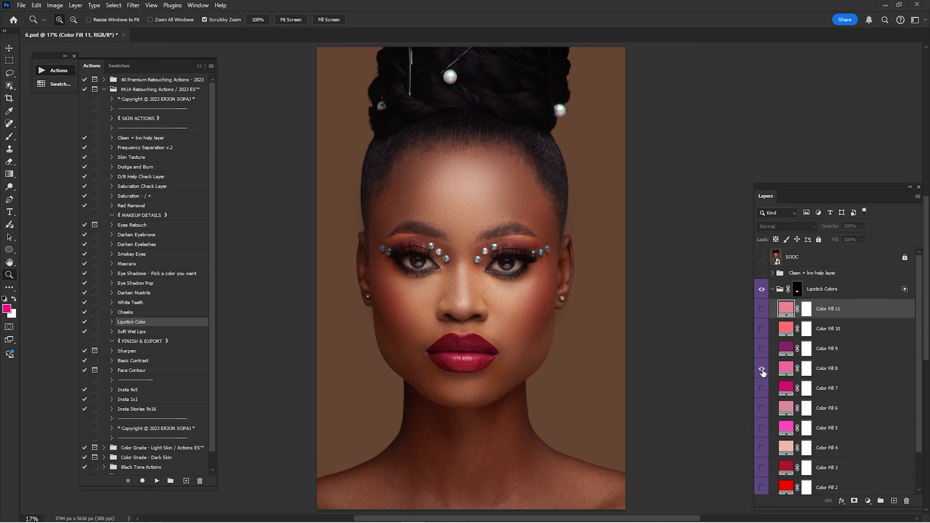
left_click(762, 369)
left_click(762, 388)
left_click(762, 389)
left_click(762, 408)
left_click(762, 408)
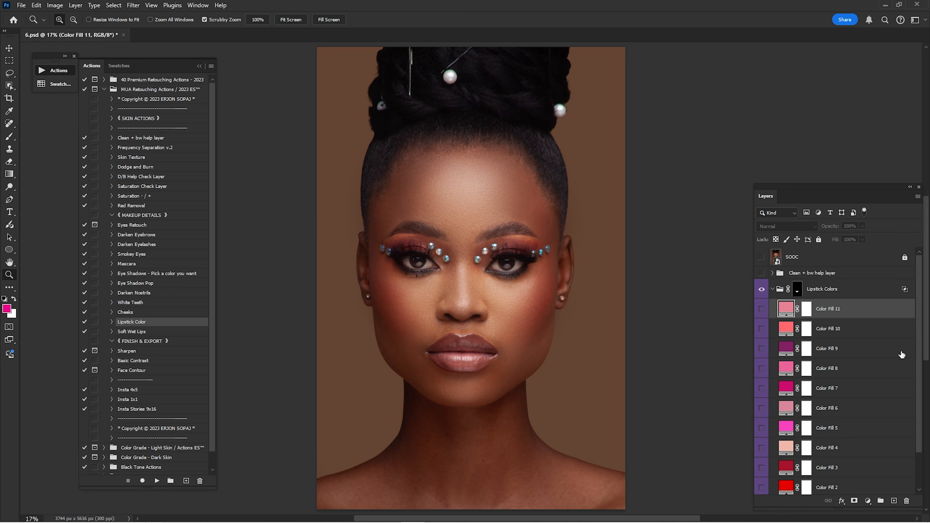
scroll(847, 394, "down", 2)
left_click(762, 466)
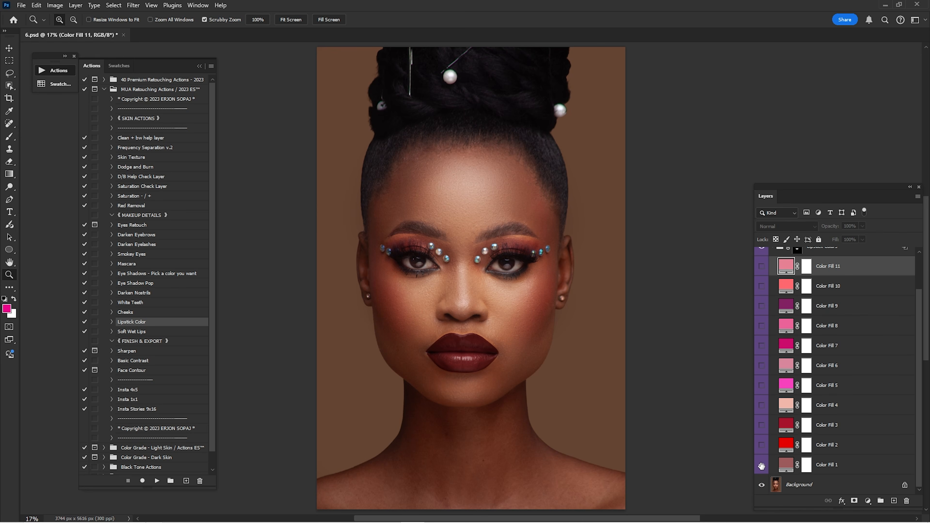
Step: Hide Color Fill 1 and preview Color Fill 2 and Color Fill 3 on the lips one at a time
left_click(762, 466)
left_click(761, 445)
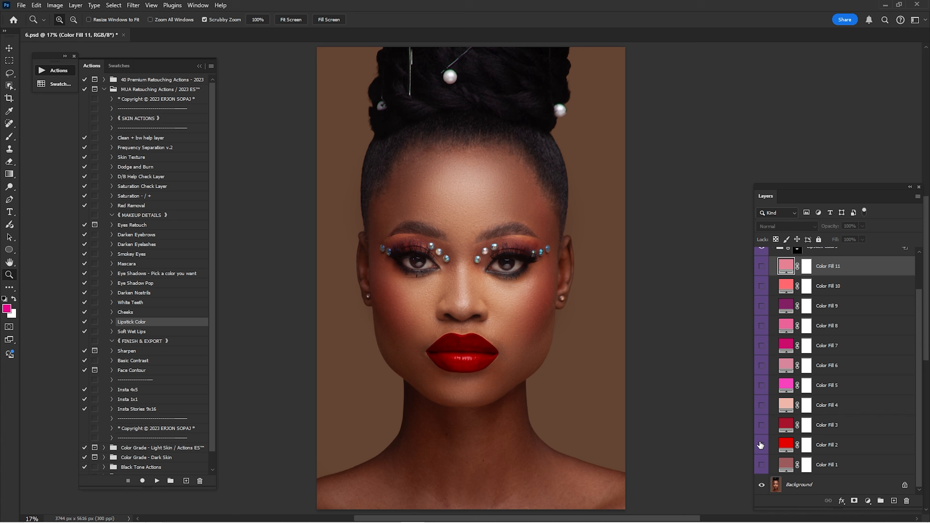
left_click(761, 446)
left_click(762, 426)
left_click(762, 425)
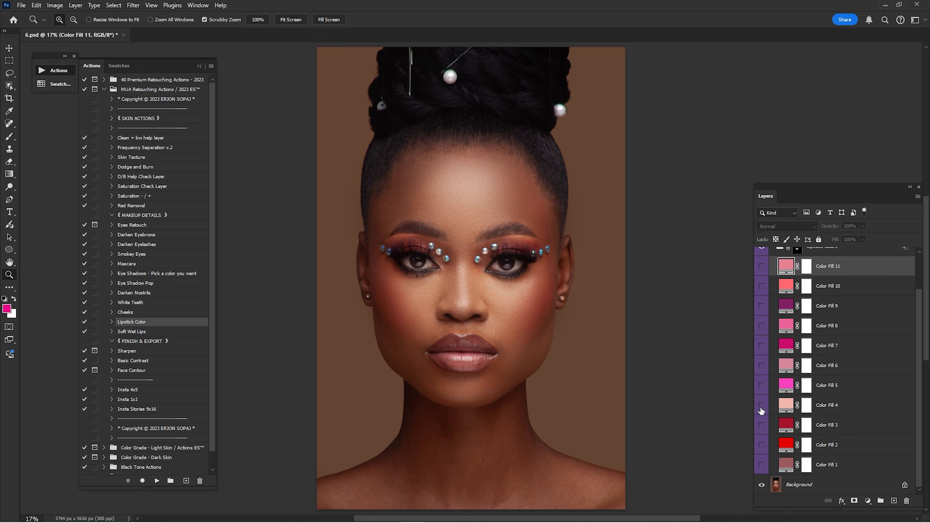
Step: Preview Color Fill 4, 5, 6 and 7 on the lips one at a time
left_click(761, 405)
left_click(762, 405)
left_click(761, 386)
left_click(762, 386)
left_click(761, 366)
left_click(761, 366)
left_click(762, 346)
left_click(762, 347)
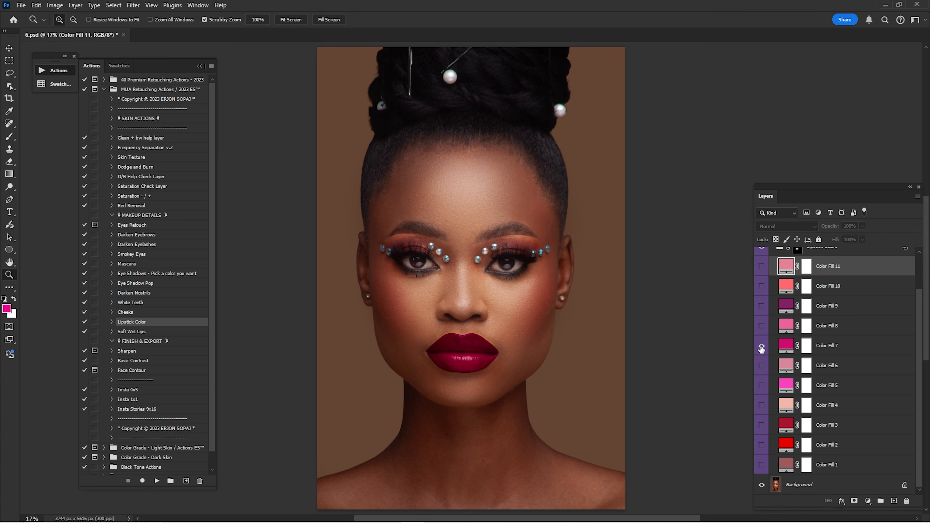
Step: Preview Color Fill 8, 9, 10 and 11 on the lips one at a time, hiding each again
left_click(761, 351)
left_click(761, 333)
left_click(761, 325)
left_click(760, 307)
left_click(760, 306)
left_click(762, 286)
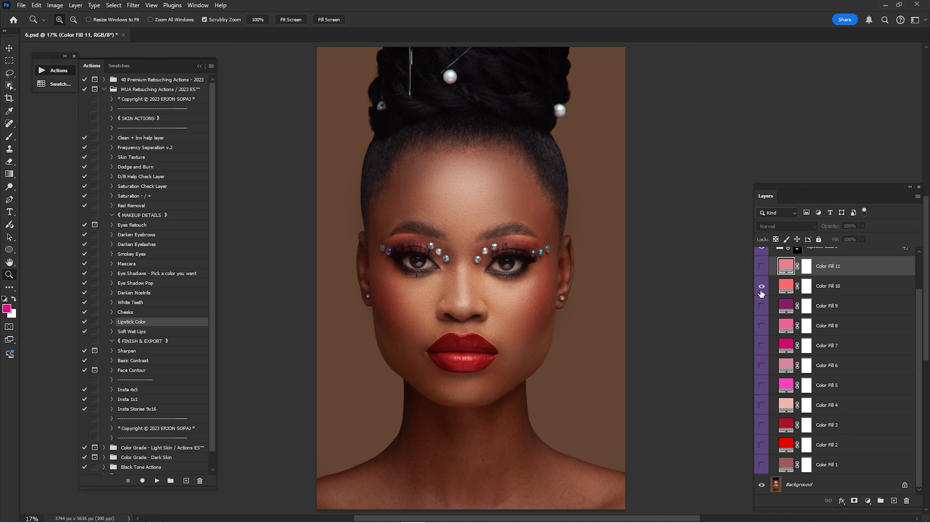
left_click(762, 286)
left_click(762, 267)
left_click(761, 266)
Step: Show and select Color Fill 2 as the lipstick color and examine the lip edges up close
left_click(762, 445)
left_click(824, 445)
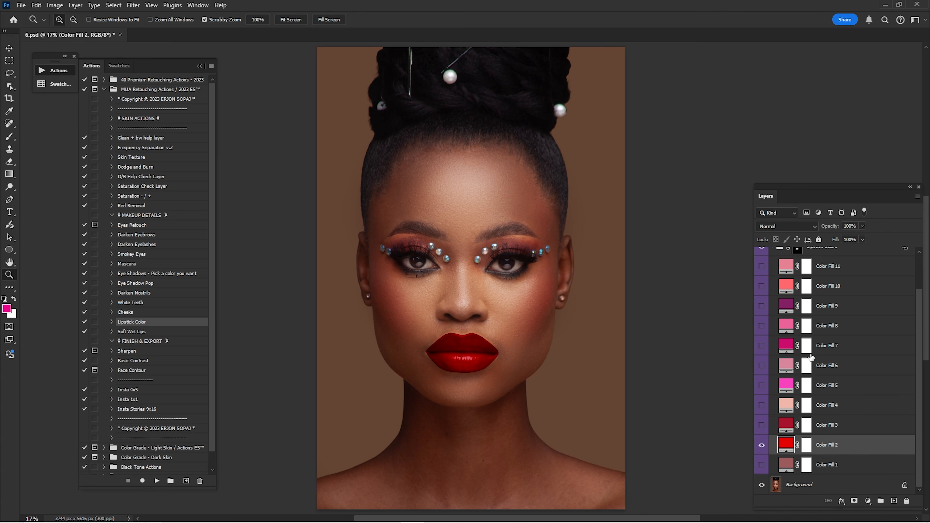
left_click_drag(474, 344, 544, 400)
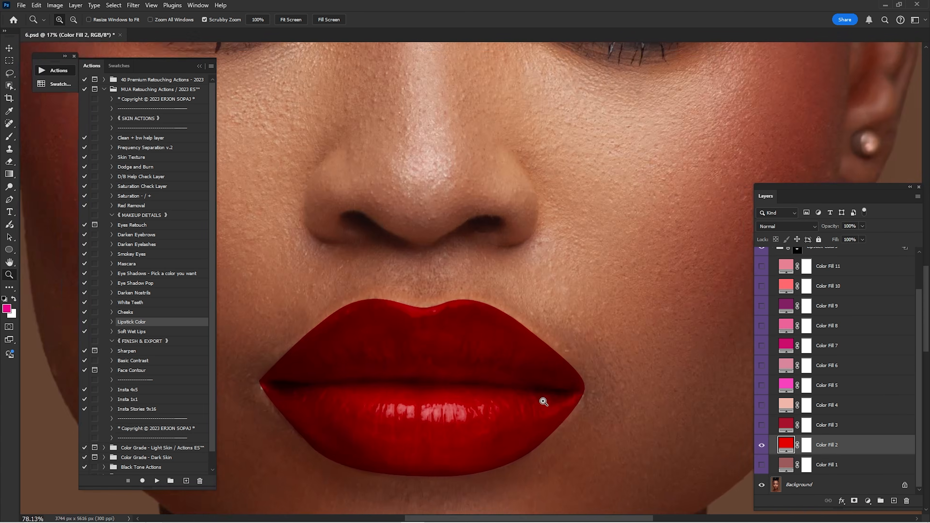
left_click_drag(511, 353, 647, 300)
key("ctrl+0")
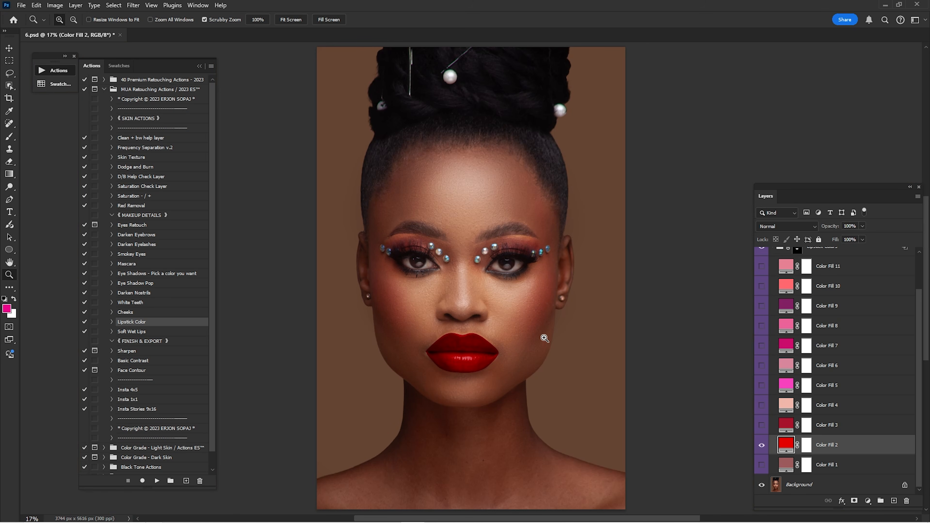
left_click_drag(457, 361, 516, 388)
left_click_drag(552, 292, 666, 253)
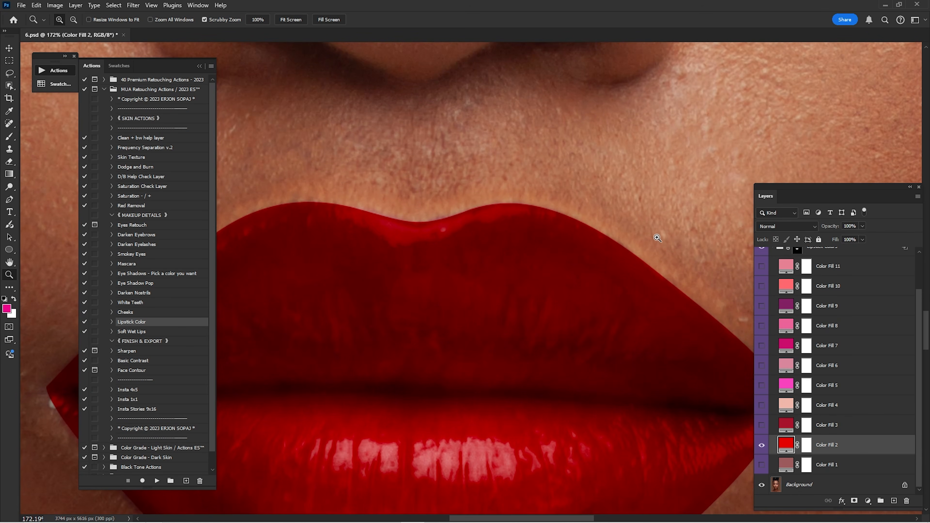
scroll(922, 338, "up", 2)
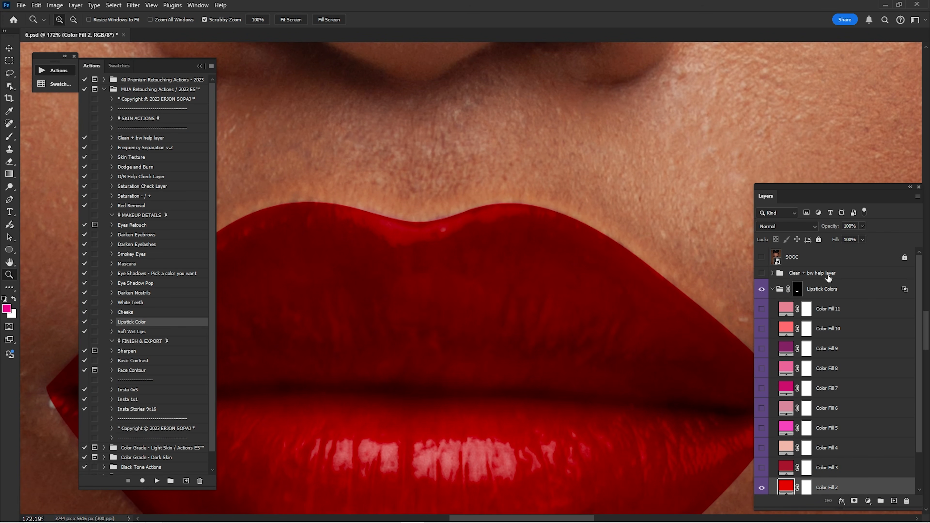
Step: Feather the Lipstick Colors group's layer mask by 5.0 px to soften the lip edges
left_click(798, 290)
double_click(798, 290)
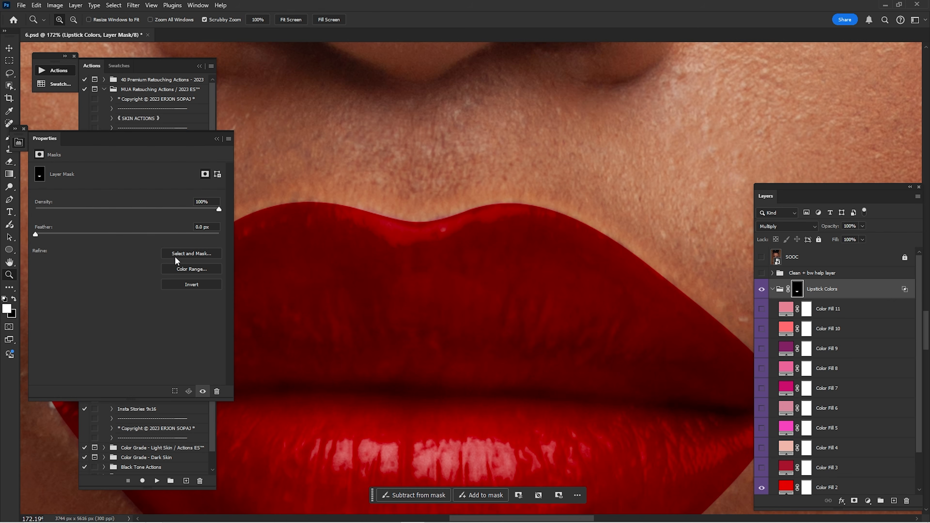
left_click_drag(455, 268, 446, 268)
left_click_drag(278, 277, 525, 240)
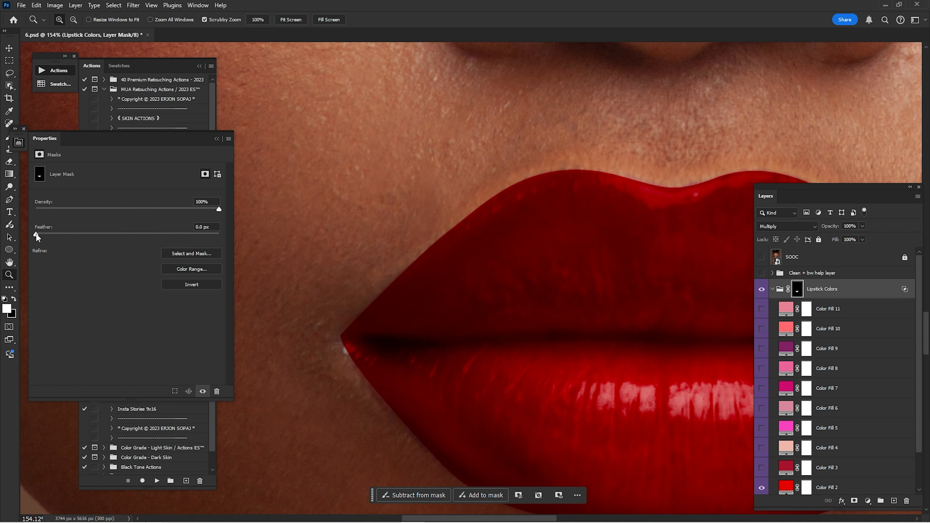
left_click_drag(38, 236, 85, 238)
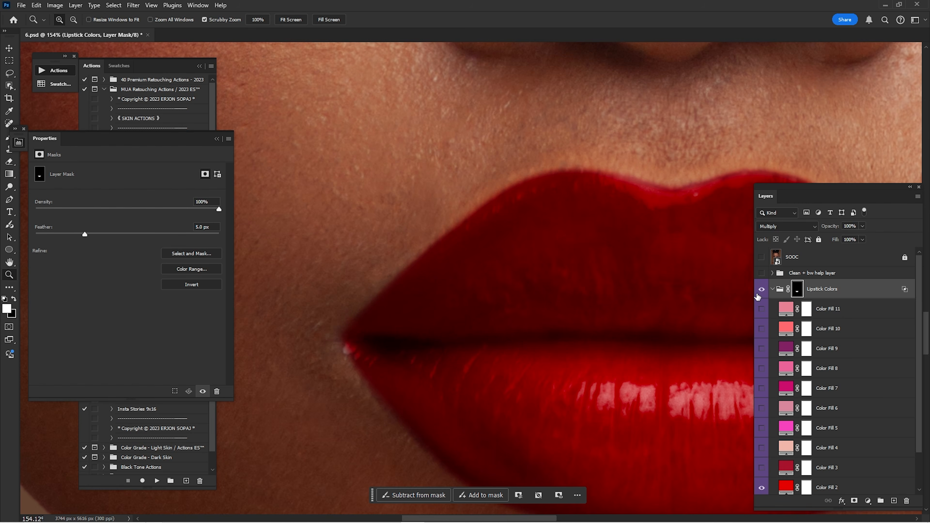
Step: Compare the lips with the Lipstick Colors group hidden and shown, and collapse the group
left_click(762, 290)
left_click(763, 291)
key("ctrl+0")
left_click_drag(463, 350, 584, 332)
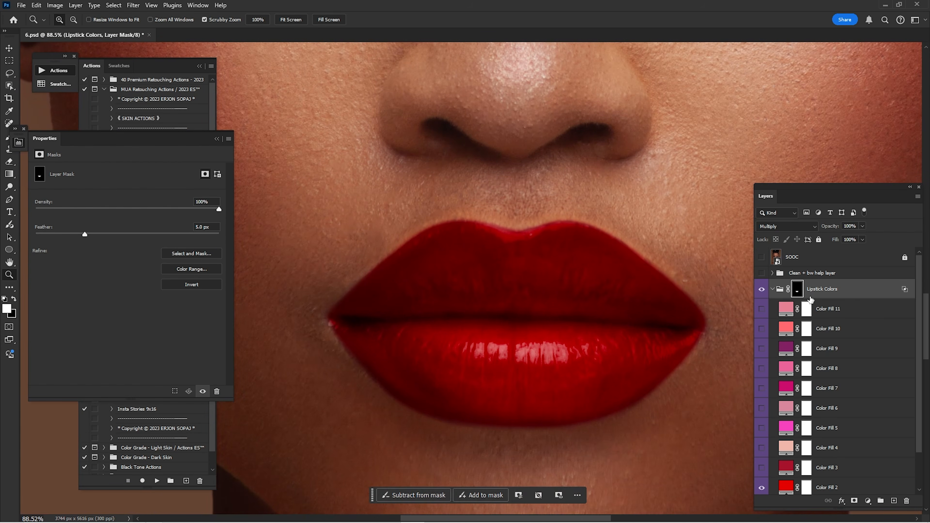
left_click(762, 290)
left_click(763, 289)
left_click(763, 290)
left_click(763, 289)
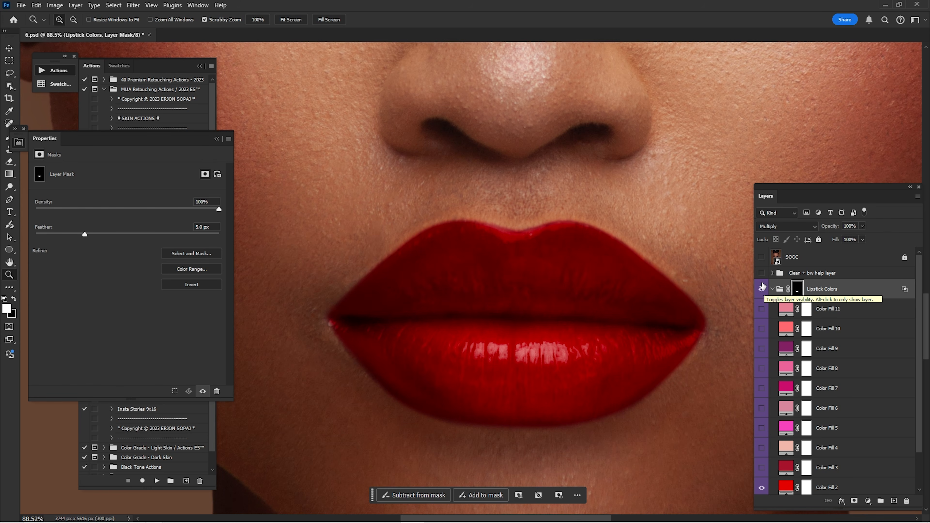
left_click(772, 289)
left_click(762, 290)
left_click(762, 290)
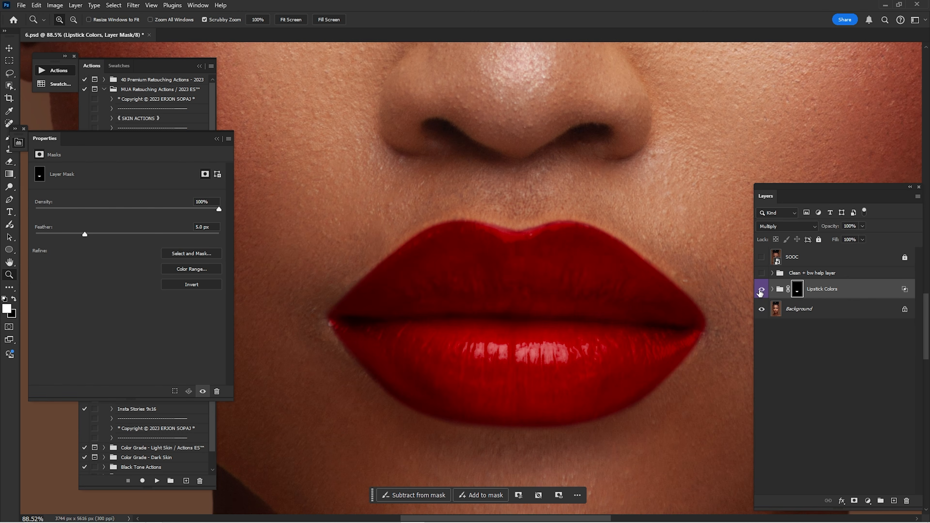
Step: In the Lipstick Colors group's blending options, reset the underlying layer's white Blend If point to 255
left_click(873, 292)
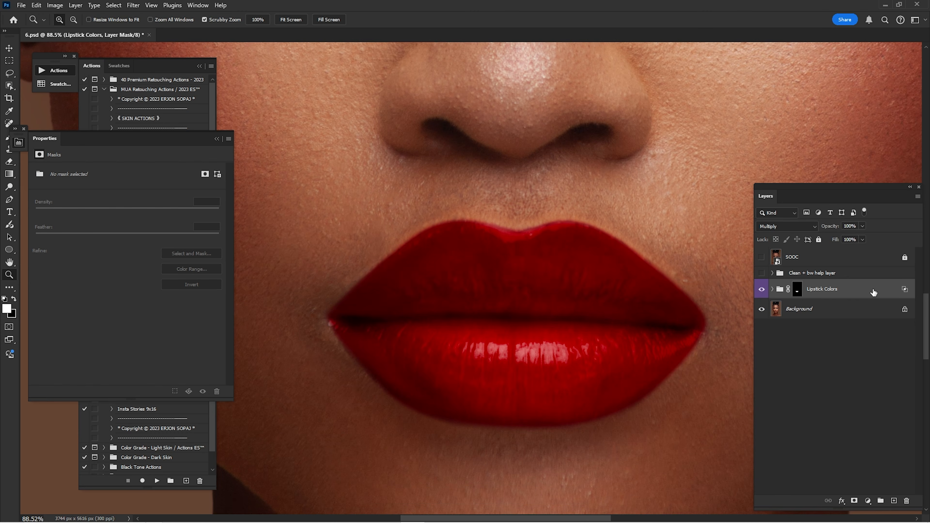
double_click(874, 292)
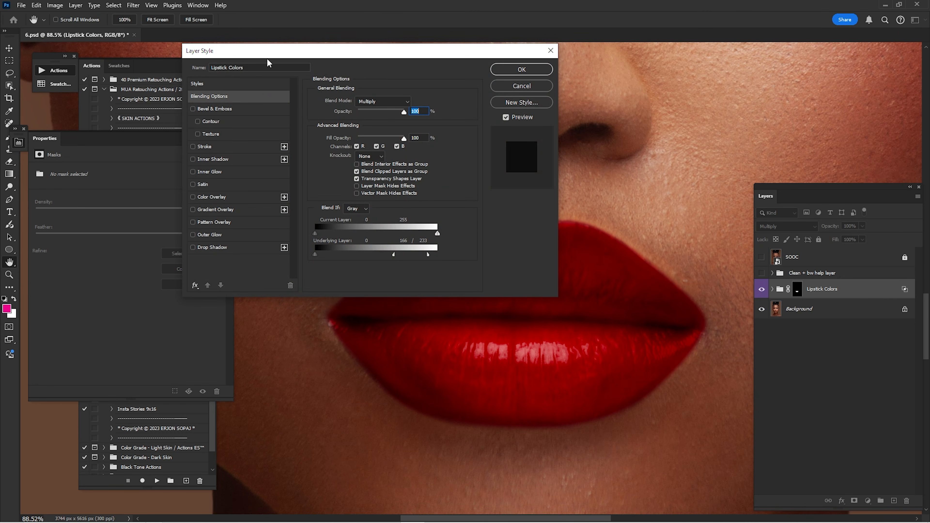
left_click_drag(268, 63, 139, 48)
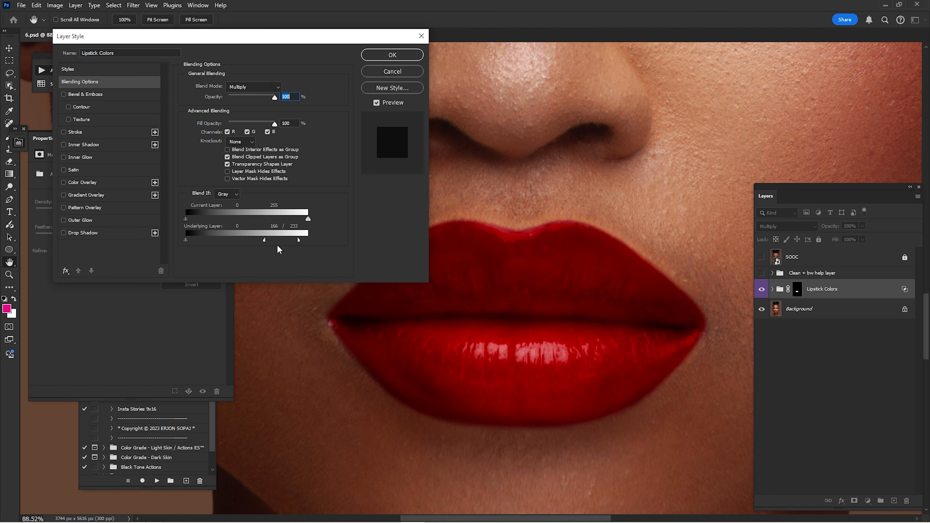
left_click_drag(264, 240, 308, 241)
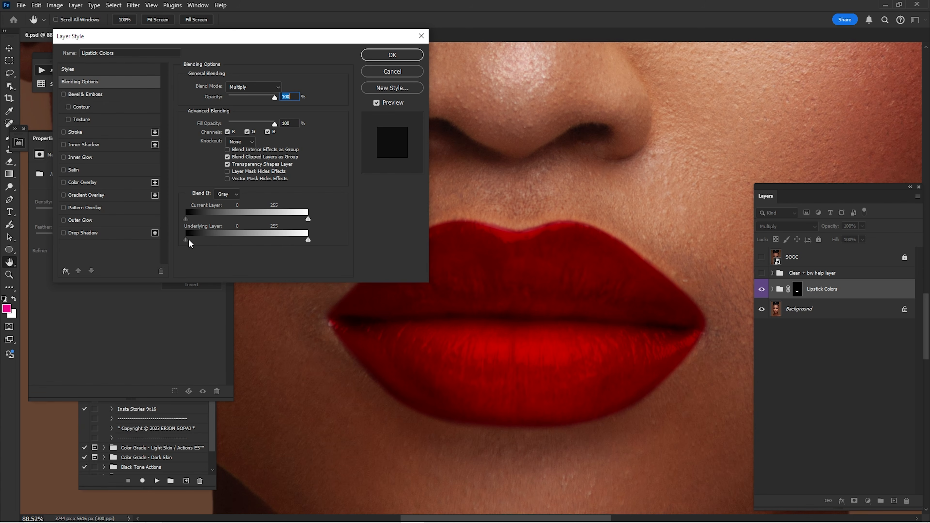
Step: Try shifting the underlying layer's black Blend If point and return it to 0
left_click_drag(187, 240, 139, 247)
key("alt")
mouse_move(189, 240)
left_mouse_down()
mouse_move(275, 241)
mouse_move(186, 241)
left_mouse_up()
Step: Split the underlying layer's white Blend If point to 100 / 163 and apply the blending options
left_click_drag(308, 240, 232, 245)
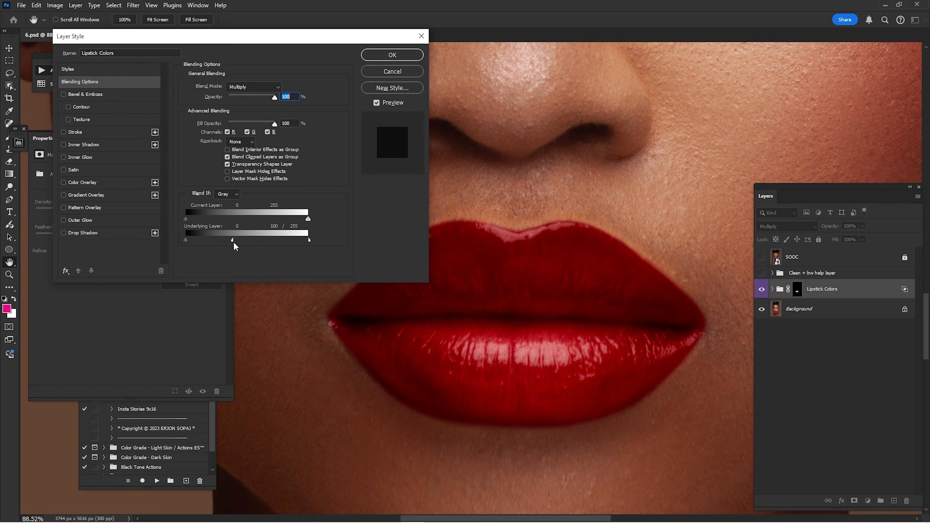
left_click_drag(309, 241, 266, 243)
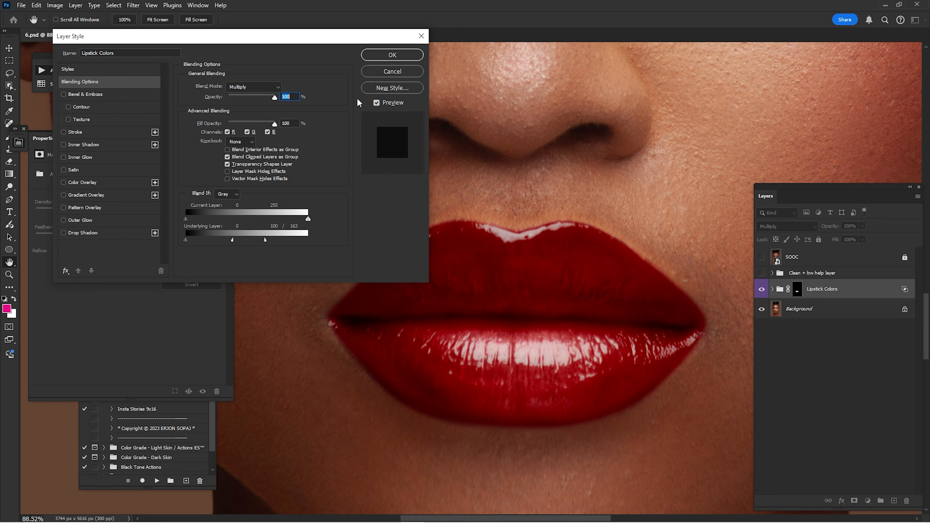
left_click(393, 56)
Step: Compare the lip highlights with the Lipstick Colors group hidden and shown, both from afar and up close
scroll(631, 250, "down", 6)
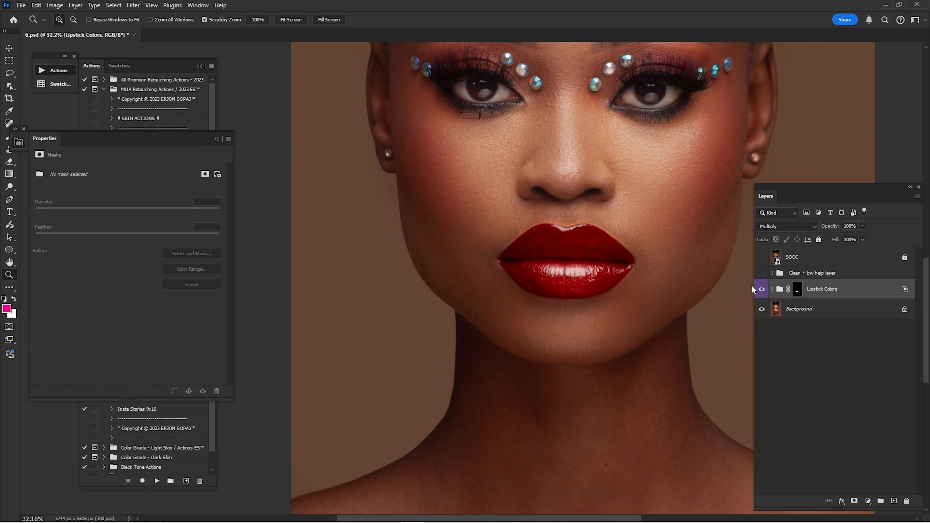
left_click(762, 290)
left_click(762, 290)
scroll(574, 250, "down", 4)
scroll(509, 363, "up", 5)
scroll(509, 364, "up", 6)
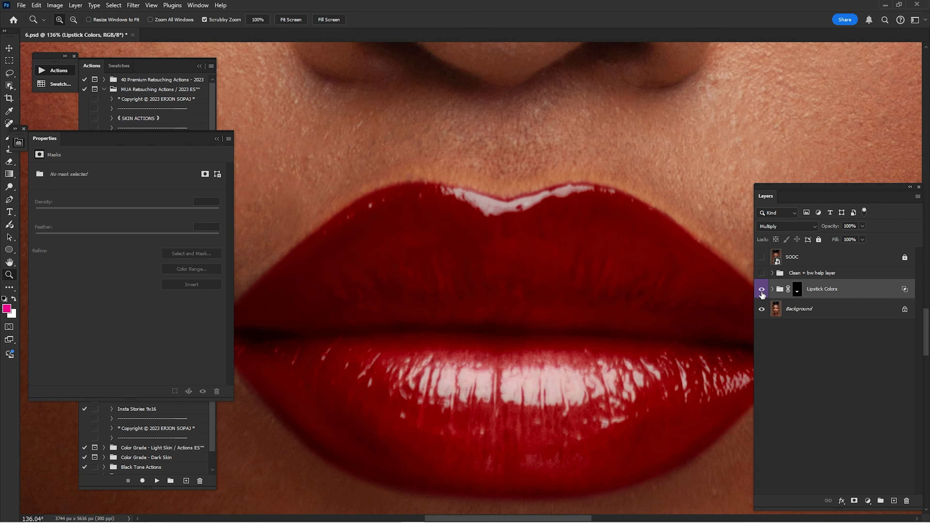
left_click(762, 291)
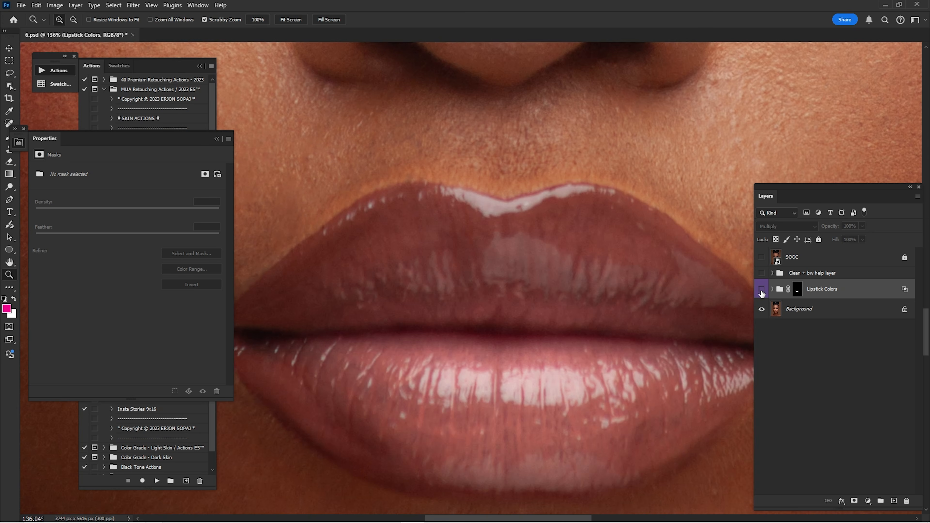
left_click(762, 291)
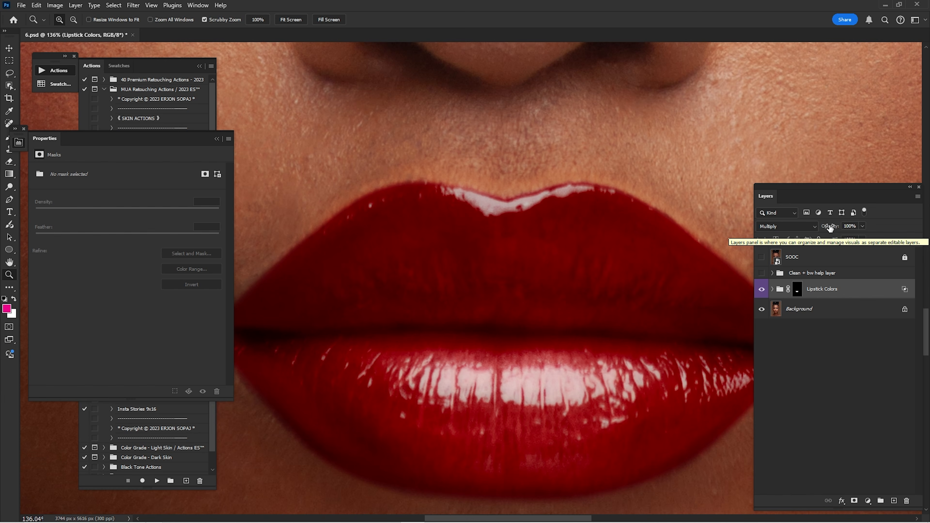
Step: Lower the Lipstick Colors group's opacity to 73% and compare the lips with the group hidden and shown
left_click_drag(830, 227, 815, 225)
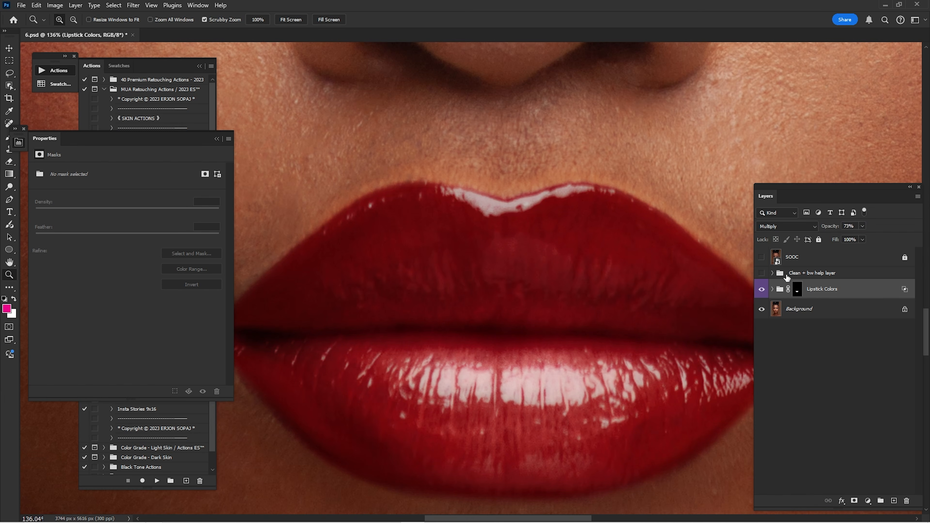
left_click(762, 290)
left_click(762, 291)
left_click_drag(633, 275, 620, 285)
left_click(760, 291)
left_click(760, 291)
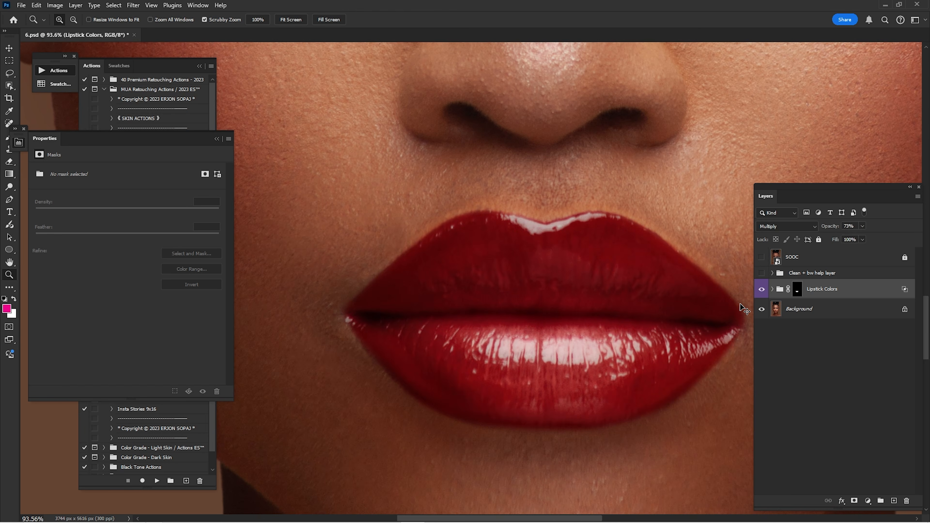
Step: Compare the full portrait with the Lipstick Colors group hidden and shown
key("ctrl+0")
left_click(762, 291)
left_click(762, 290)
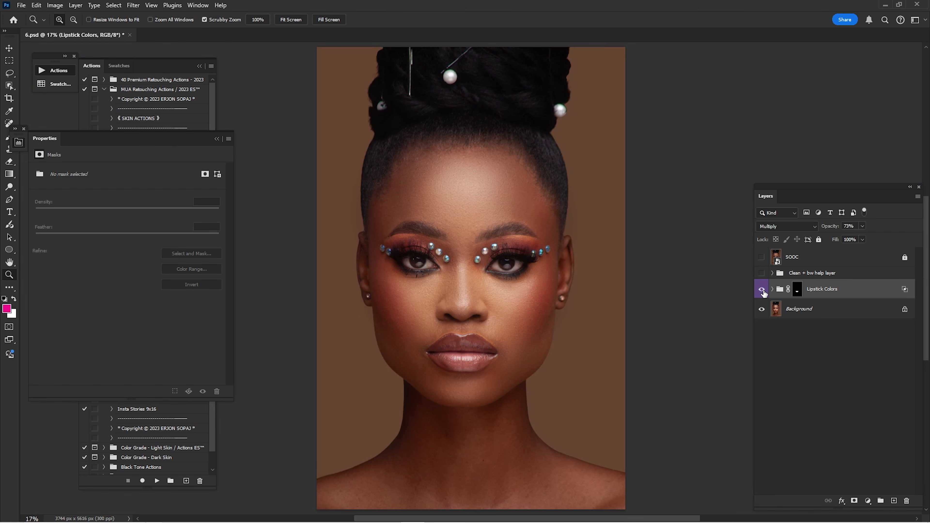
left_click(762, 291)
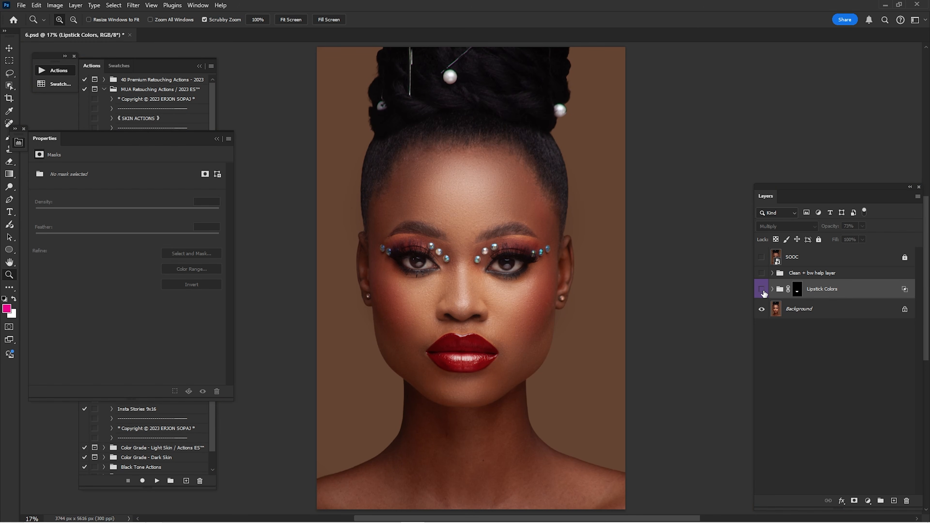
left_click(763, 290)
Step: Lower the Lipstick Colors group's opacity to 53% and check the portrait with the group hidden and shown
left_click_drag(842, 230, 827, 230)
left_click(761, 290)
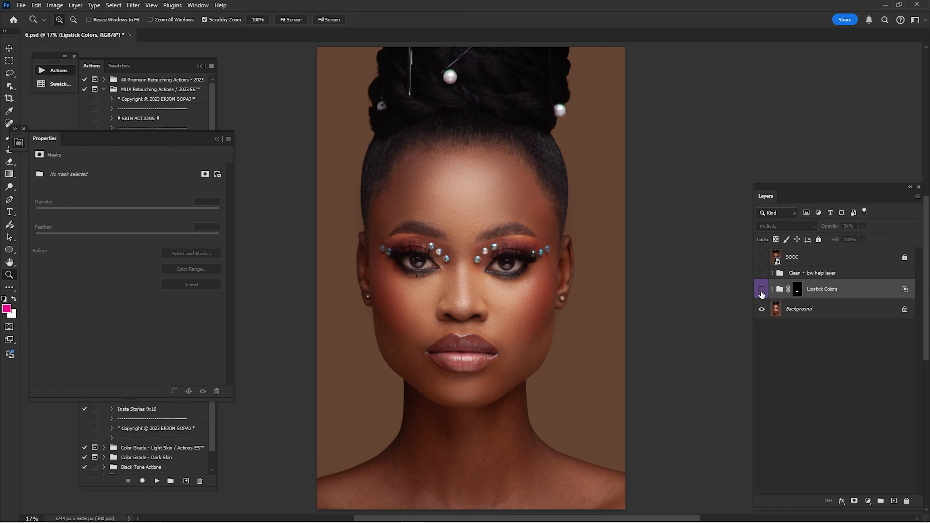
left_click(762, 290)
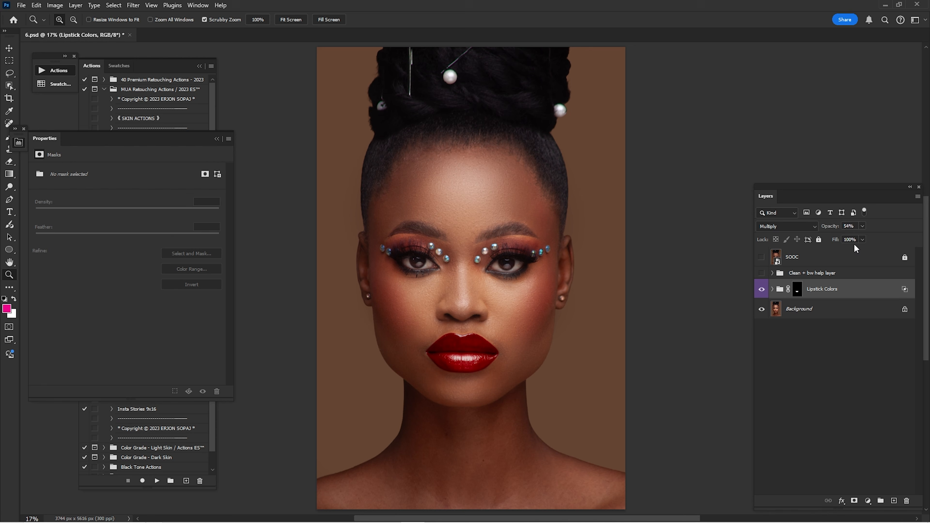
key("ctrl+z")
Step: Expand the Lipstick Colors group, hide Color Fill 2 and select Color Fill 11
left_click(773, 290)
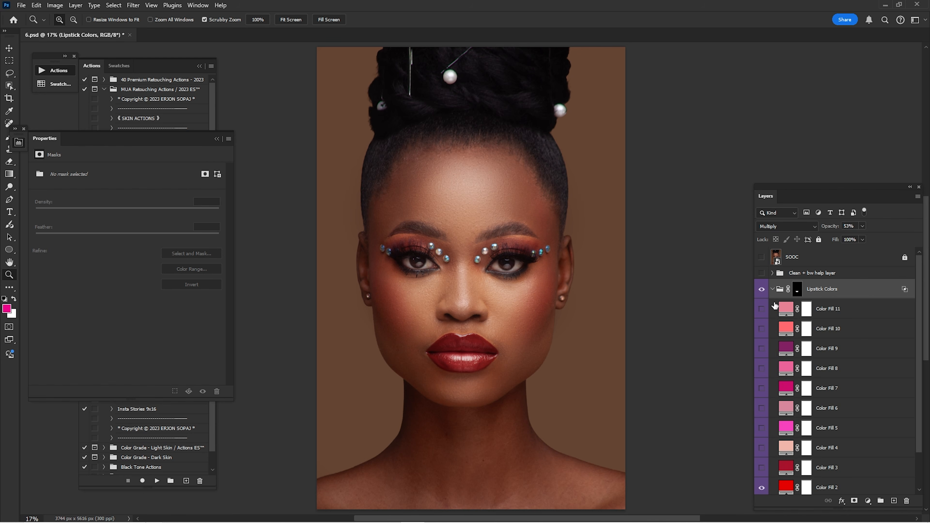
scroll(769, 379, "down", 3)
left_click(762, 446)
scroll(792, 332, "up", 3)
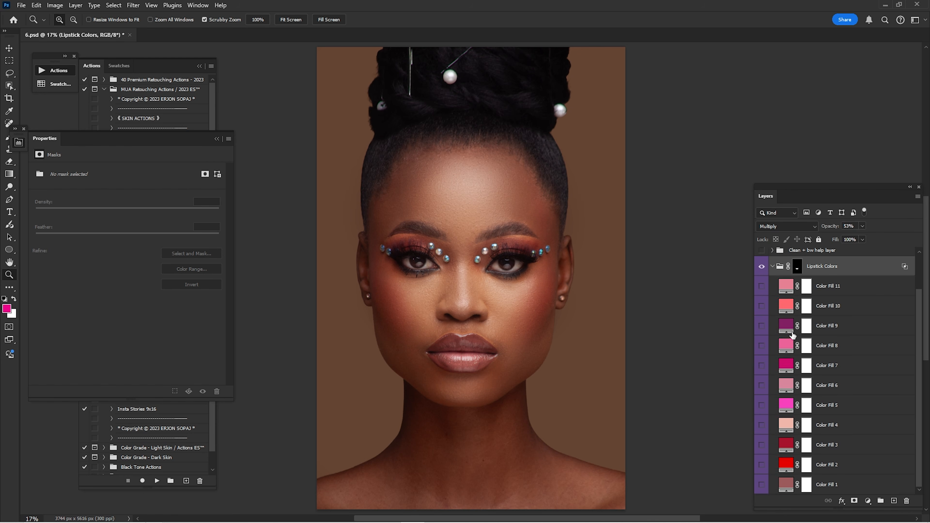
left_click(820, 315)
Step: Preview Color Fill 11 and Color Fill 10 on the lips one at a time, and show Color Fill 9
left_click(761, 309)
left_click(762, 309)
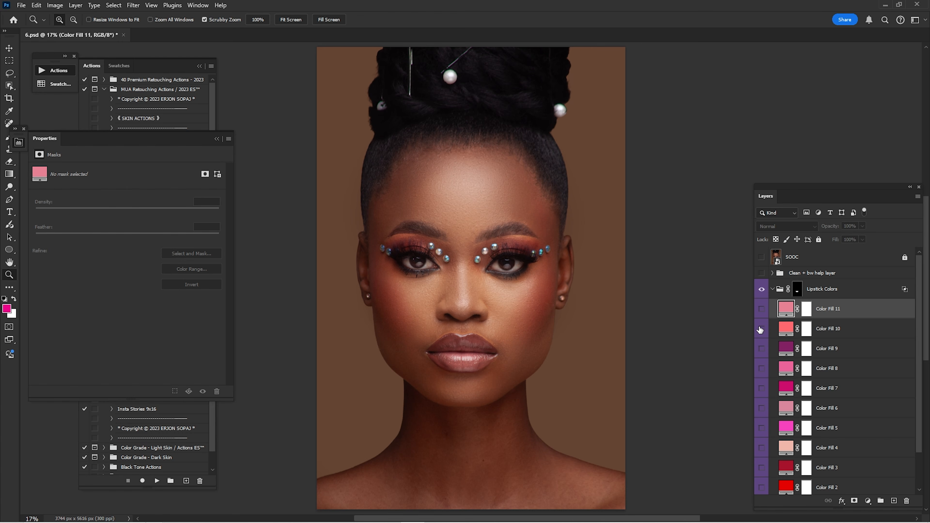
left_click(761, 329)
left_click(761, 328)
left_click(761, 349)
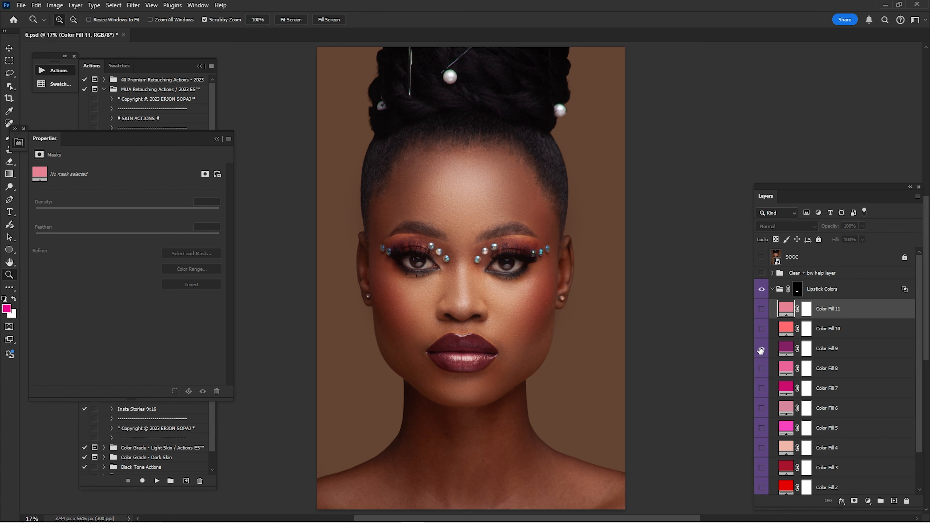
Step: Hide Color Fill 9, and preview Color Fill 8 and Color Fill 7 on the lips one at a time
left_click(762, 349)
left_click(761, 368)
left_click(761, 368)
left_click(761, 388)
left_click(762, 388)
Step: Preview Color Fill 1 and Color Fill 6 on the lips one at a time
scroll(763, 408, "down", 2)
left_click(762, 468)
left_click(762, 469)
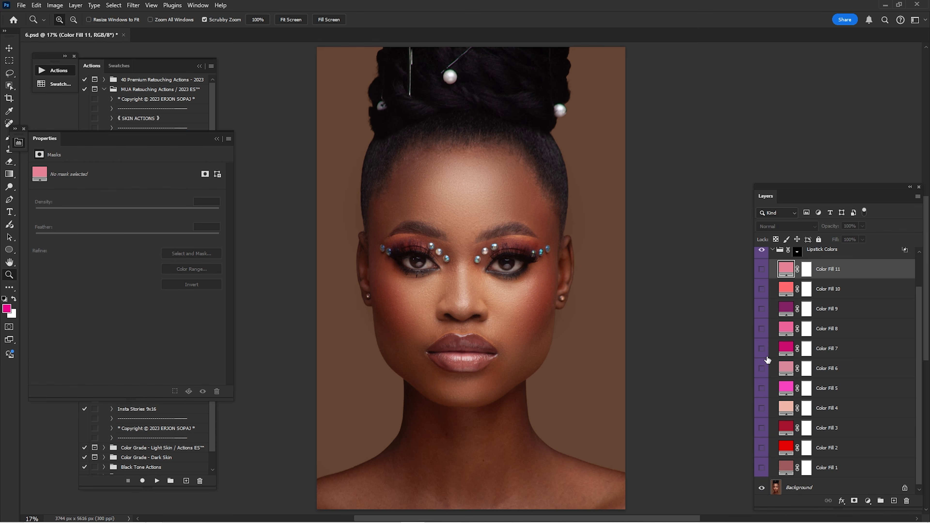
left_click(761, 368)
left_click(761, 369)
scroll(768, 348, "up", 2)
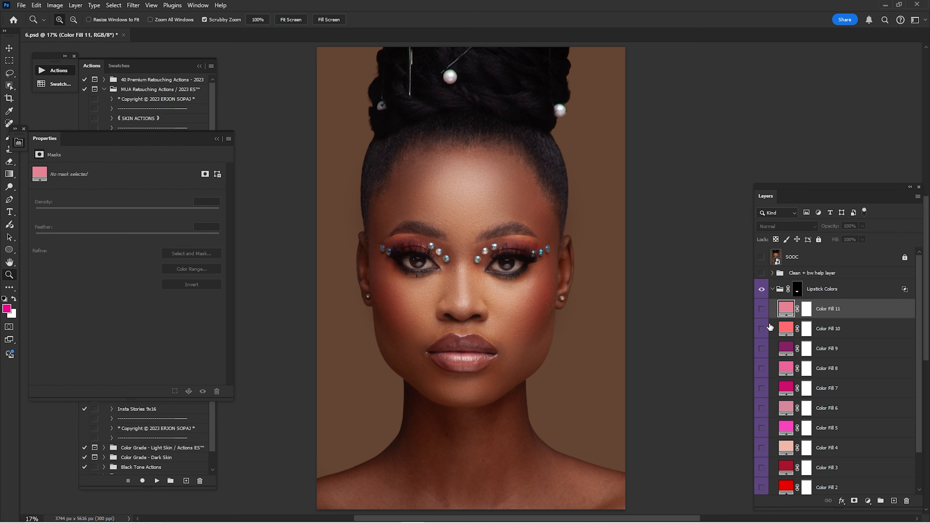
Step: Preview Color Fill 11, Color Fill 2 and Color Fill 3 on the lips one at a time
left_click(762, 310)
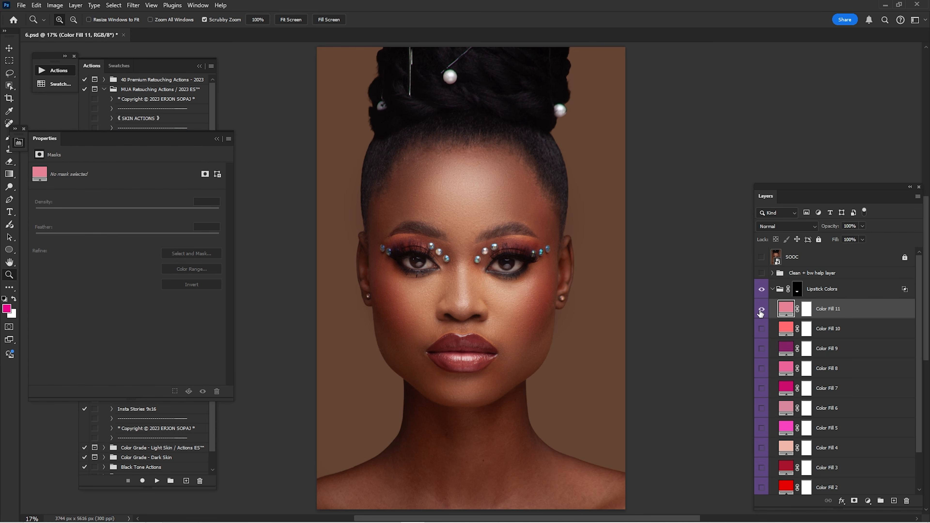
left_click(762, 309)
left_click(762, 487)
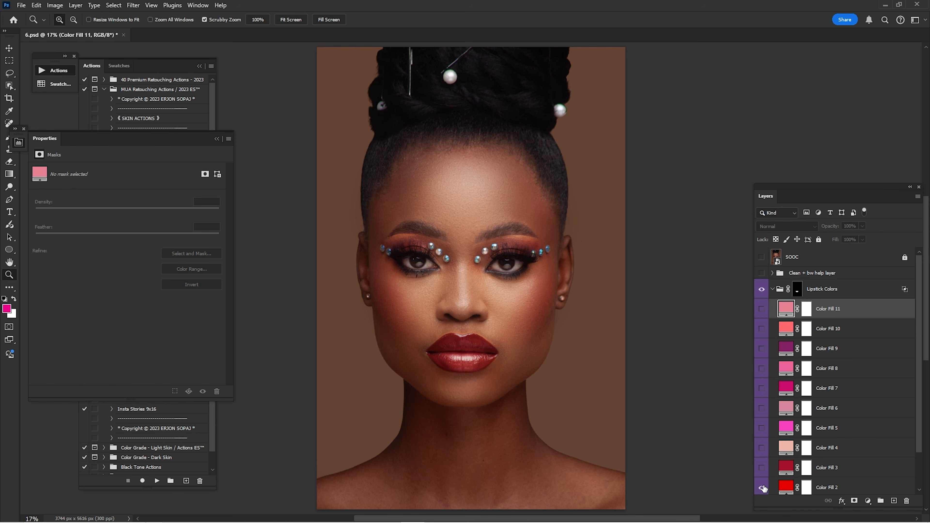
left_click(761, 487)
left_click(762, 468)
left_click(762, 468)
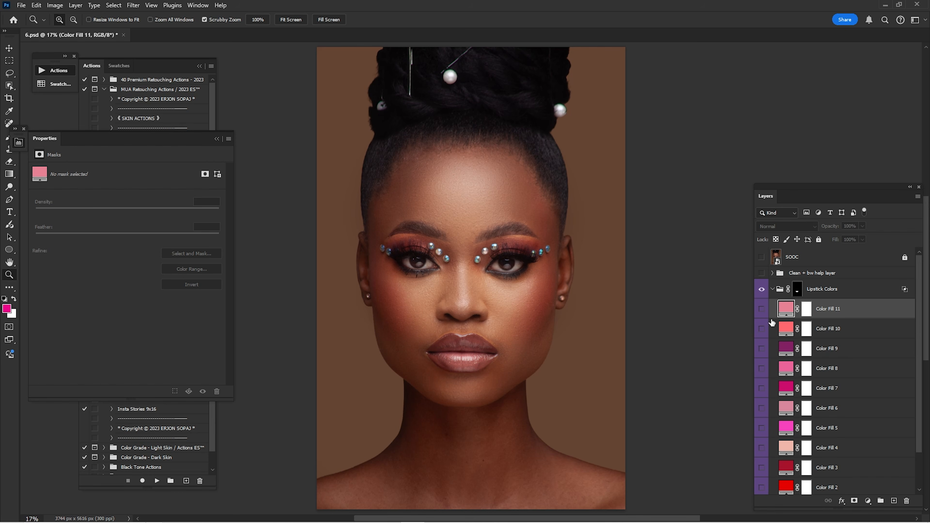
Step: Show Color Fill 11, collapse the Lipstick Colors group and compare the portrait with the group hidden and shown
left_click(762, 310)
left_click(797, 289)
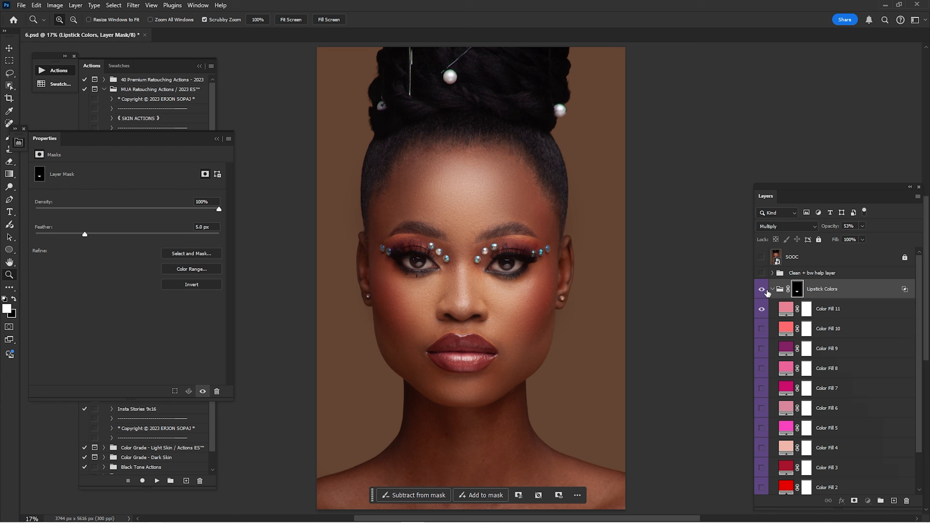
left_click(773, 289)
mouse_move(830, 226)
left_mouse_down()
mouse_move(875, 226)
mouse_move(845, 223)
left_mouse_up()
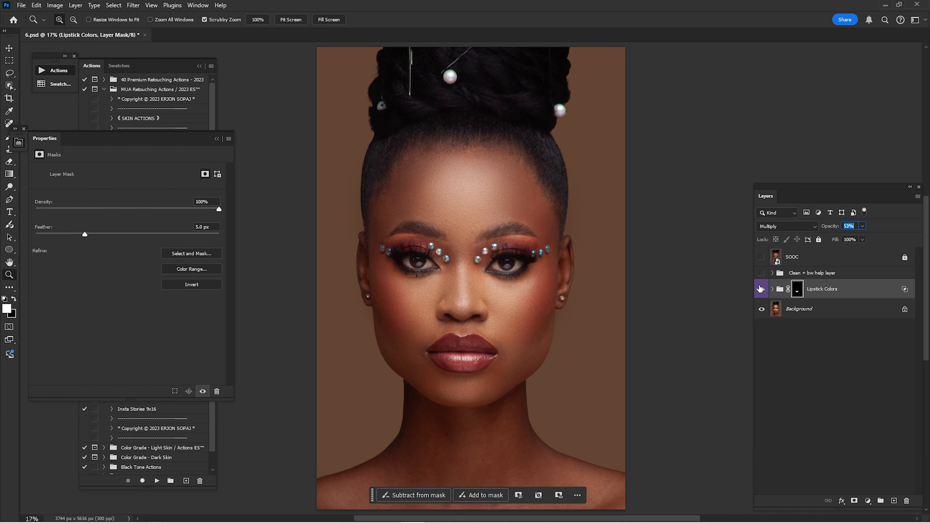
left_click(762, 290)
left_click(762, 289)
Step: Merge the Lipstick Colors group with the Background layer and compare the portrait against the SOOC layer
left_click(819, 292, "ctrl")
right_click(819, 292)
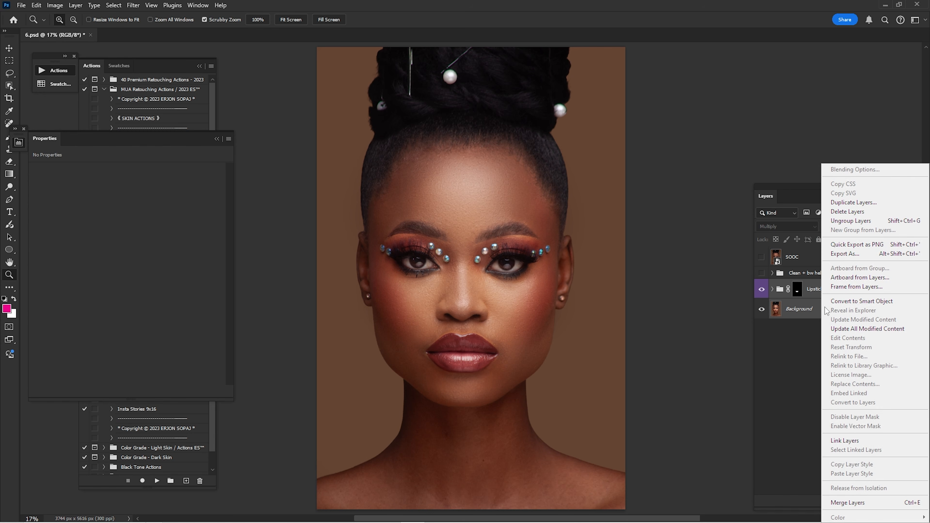
left_click(856, 504)
left_click(763, 256)
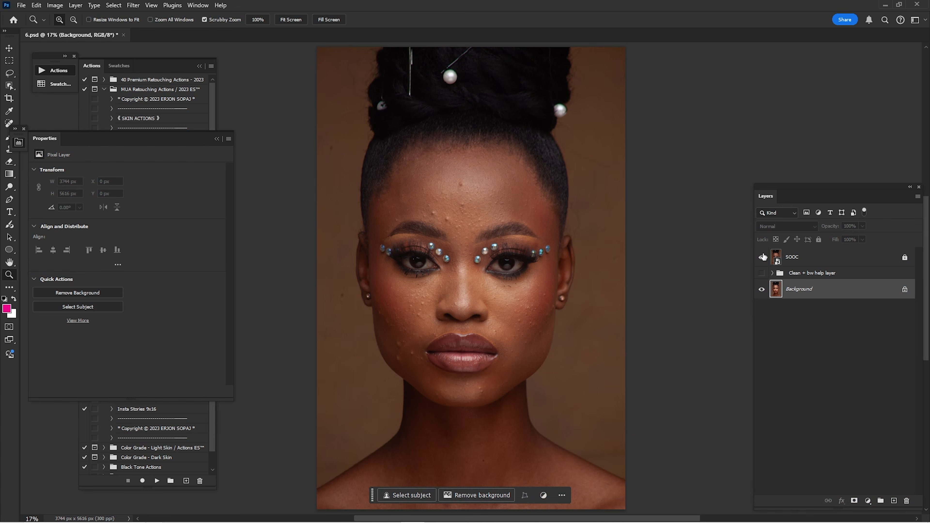
left_click(763, 257)
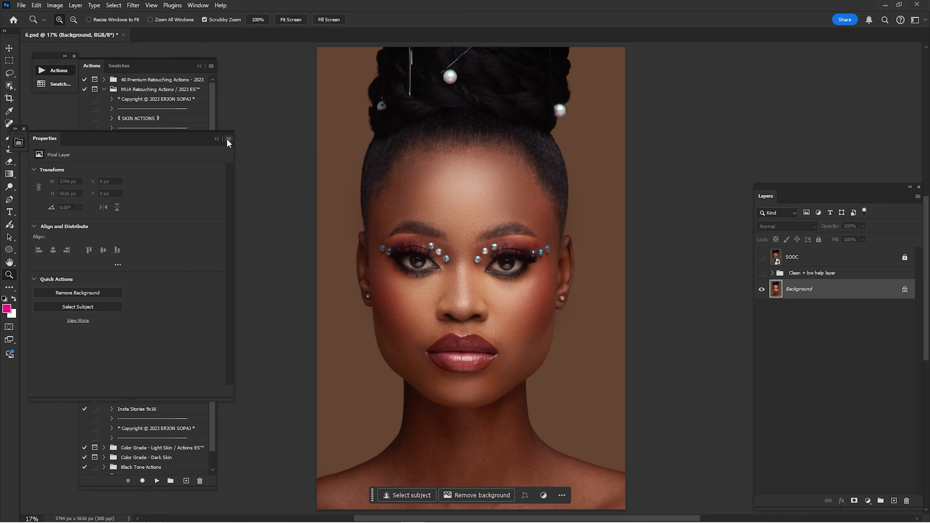
Step: Run the Frequency Separation v.2 action on the merged Background layer
left_click(216, 139)
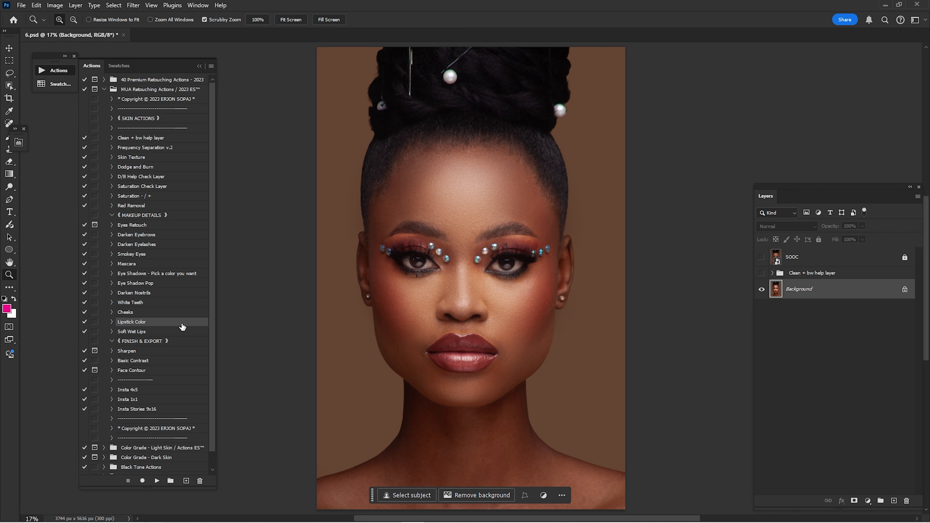
left_click_drag(404, 328, 431, 339)
left_click_drag(519, 337, 499, 332)
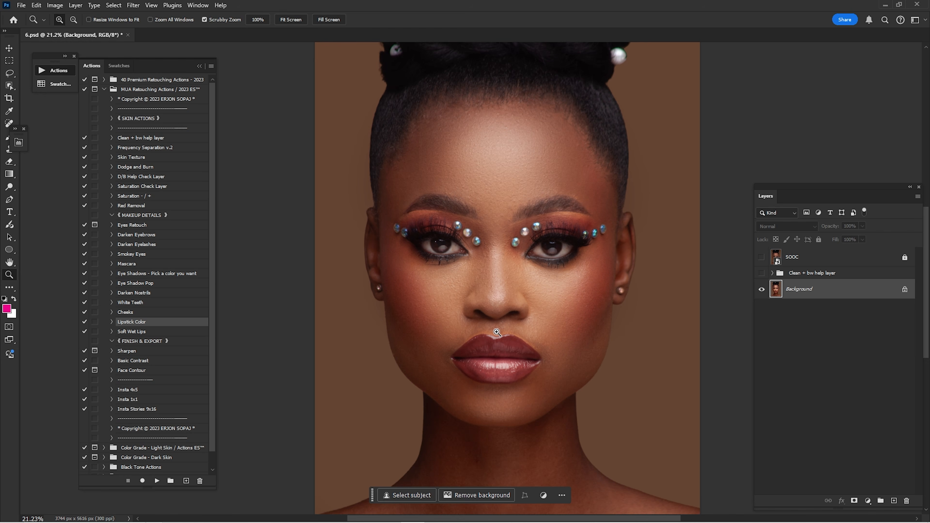
left_click_drag(496, 331, 535, 321)
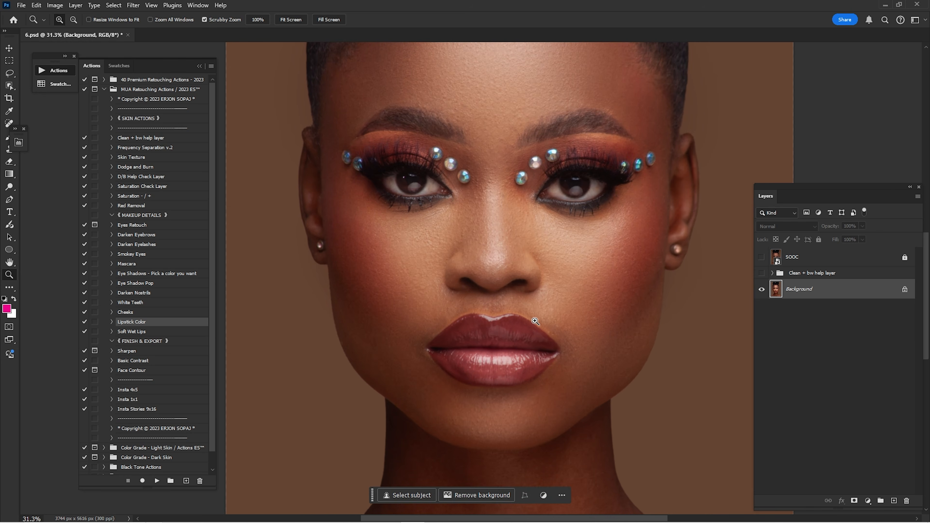
left_click(130, 148)
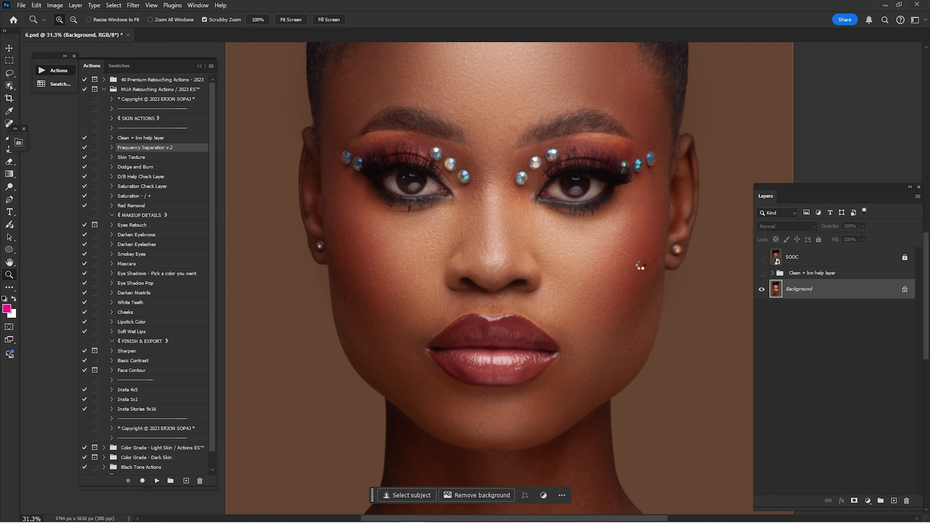
left_click(773, 286)
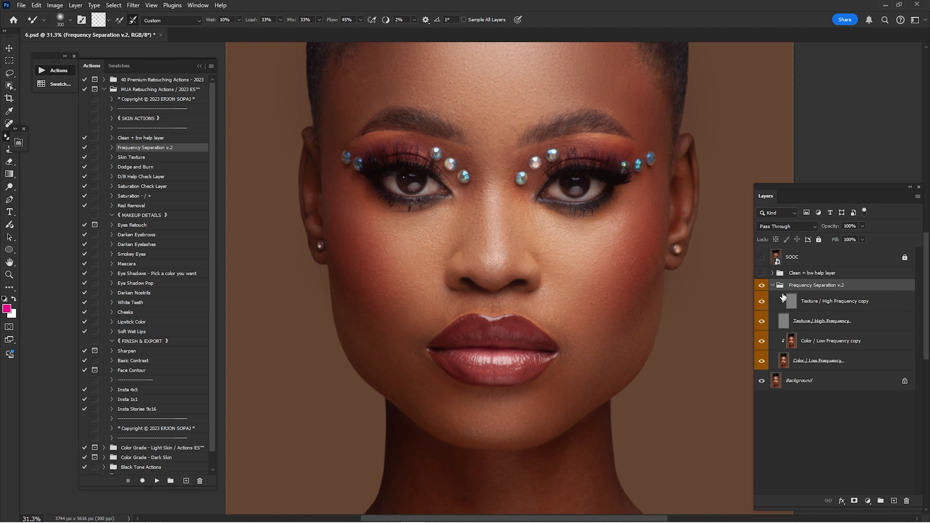
Step: Load the Work Path around the lips as a selection
key("z")
left_click(197, 5)
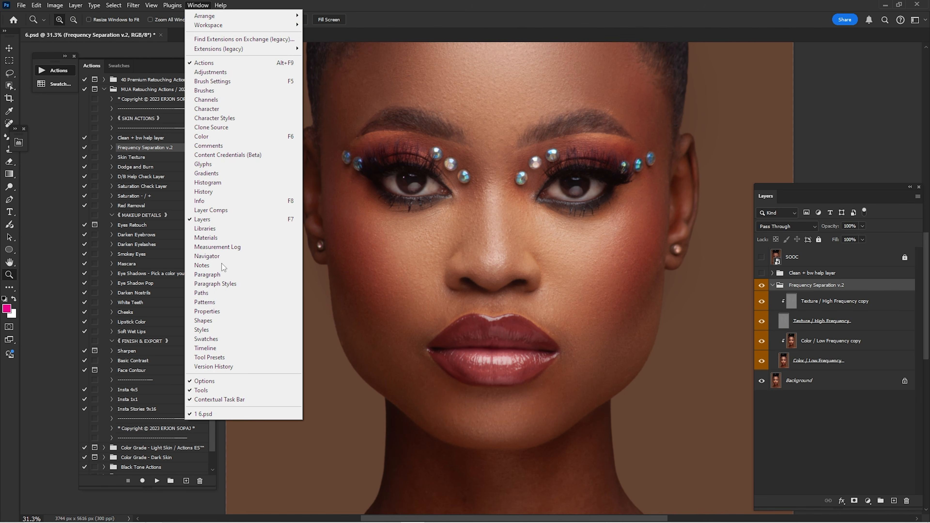
left_click(227, 293)
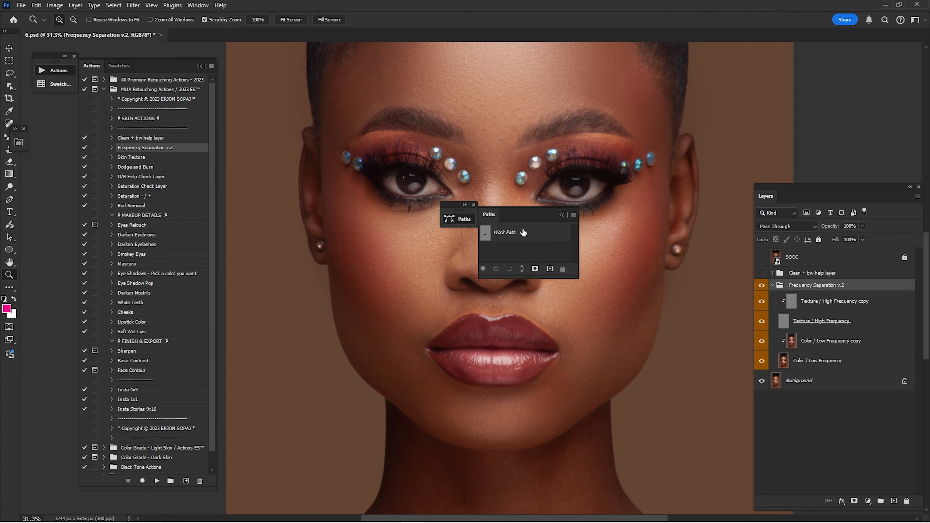
left_click_drag(489, 215, 562, 208)
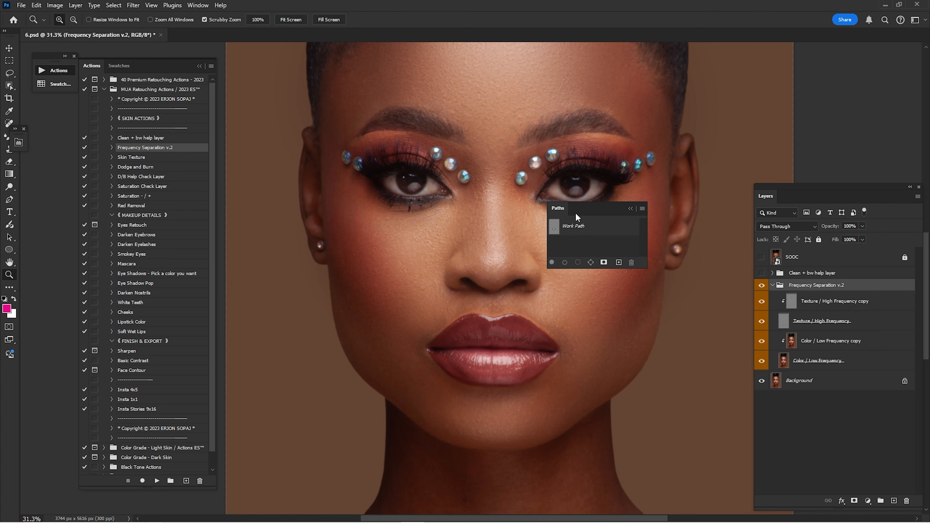
left_click(570, 228)
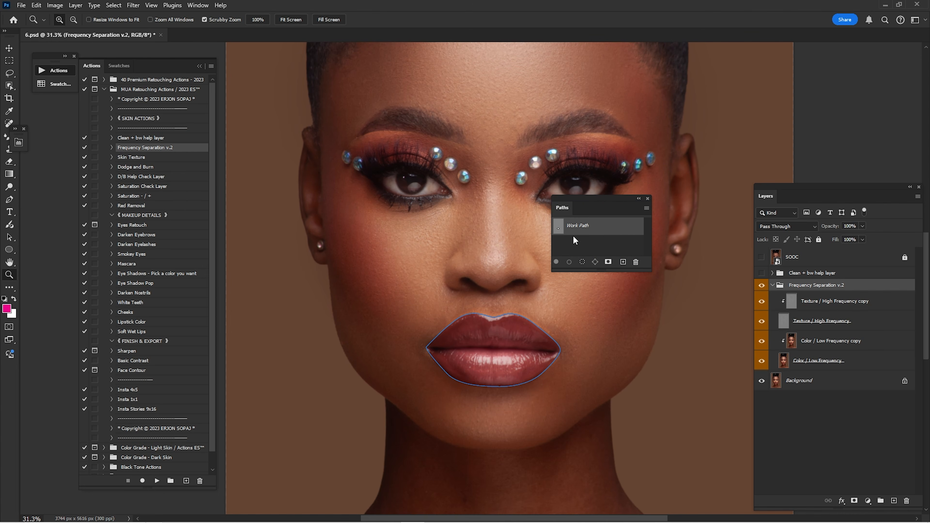
left_click(583, 263)
left_click(639, 199)
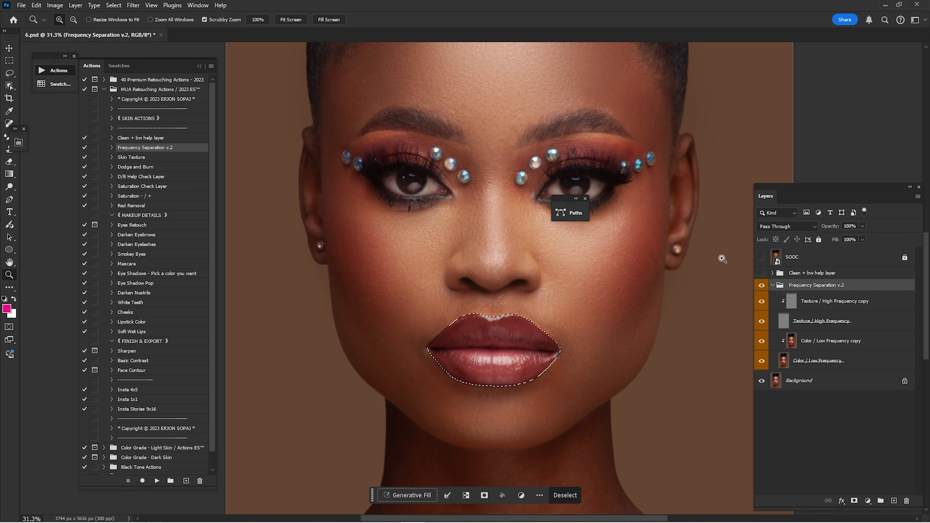
Step: Hide the Texture / High Frequency layer, select Color / Low Frequency copy and invert the lip selection
left_click(758, 326)
left_click(807, 339)
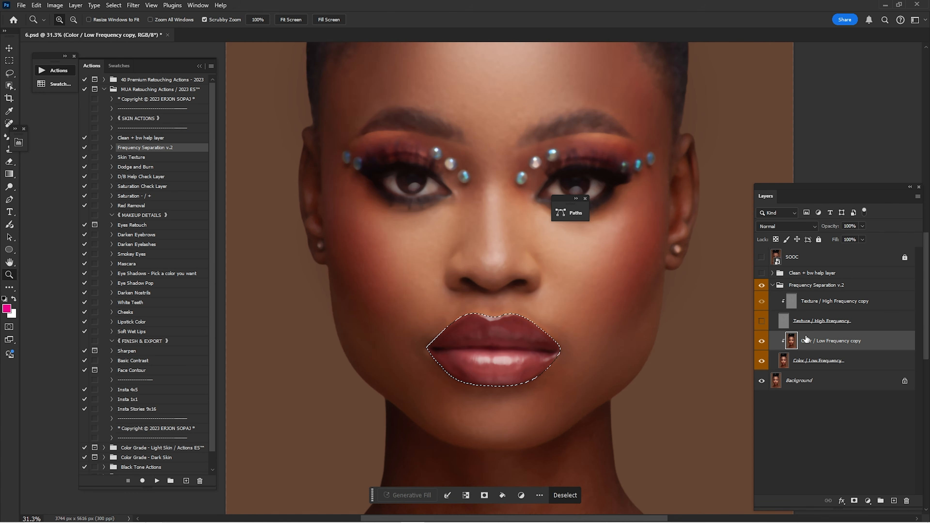
left_click_drag(473, 344, 508, 348)
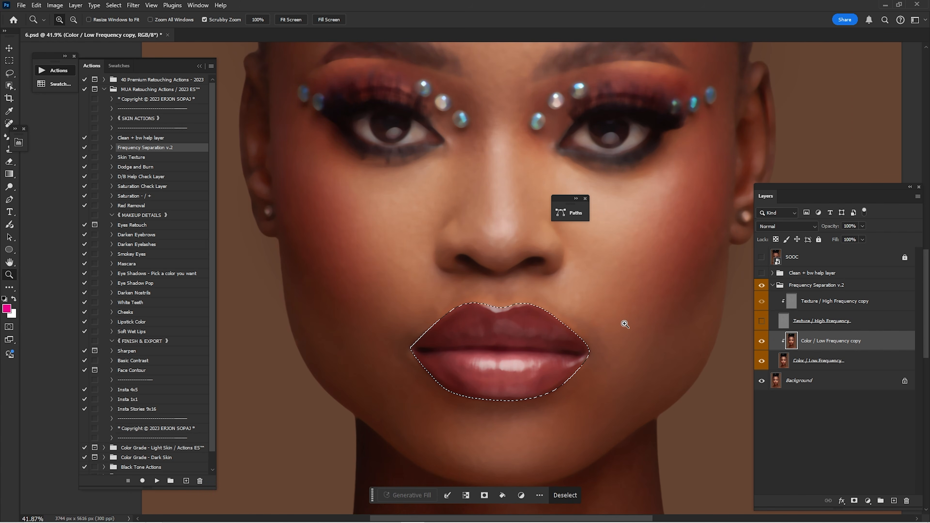
key("ctrl+shift+i")
Step: Smooth the skin tones around the lip outline with the Mixer Brush, and show the Texture / High Frequency layer again
left_click(9, 137)
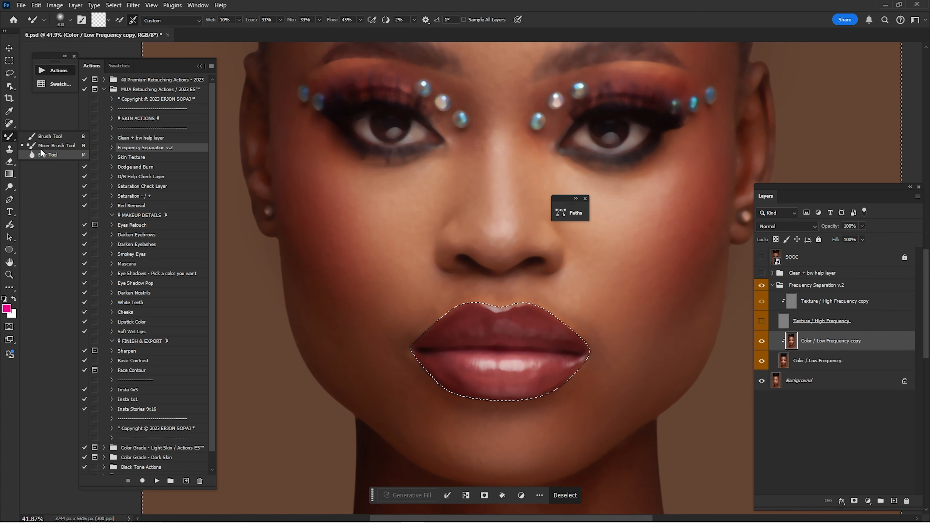
left_click(51, 145)
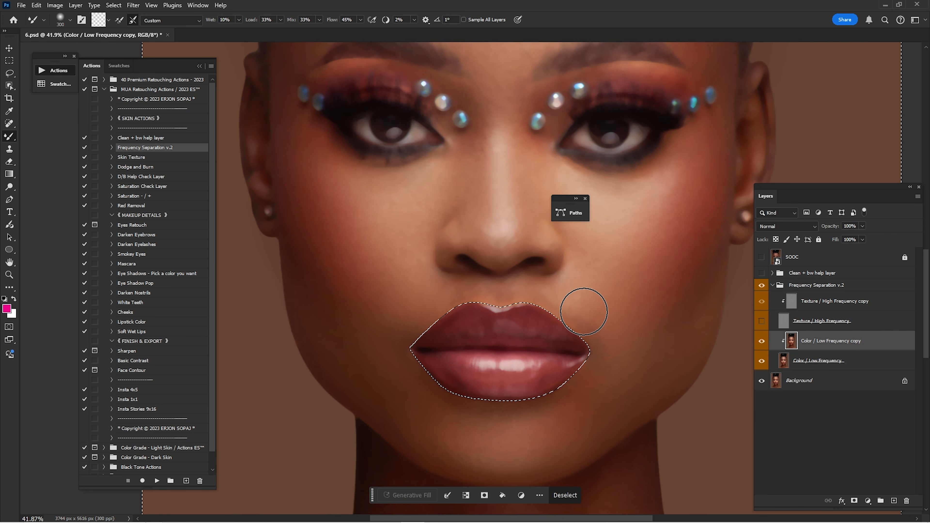
key("bracketright")
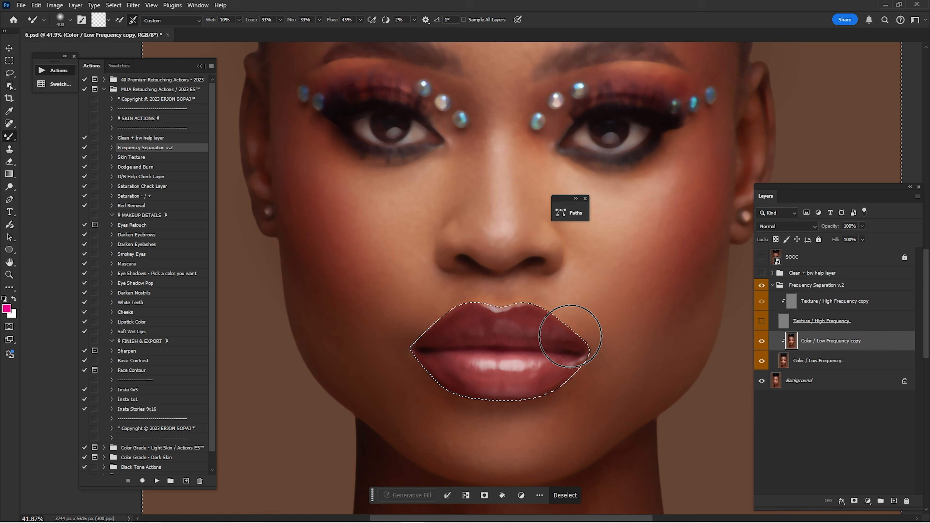
key("bracketleft")
key("bracketleft")
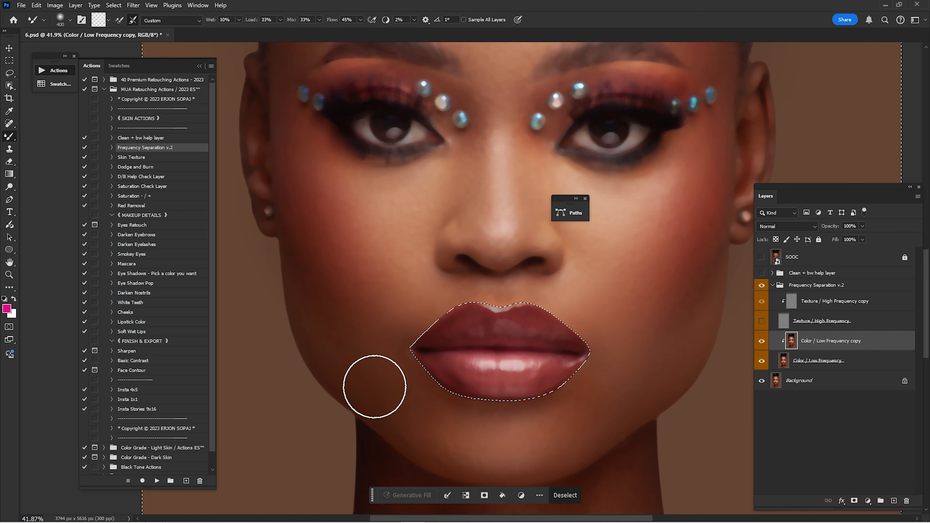
key("bracketleft")
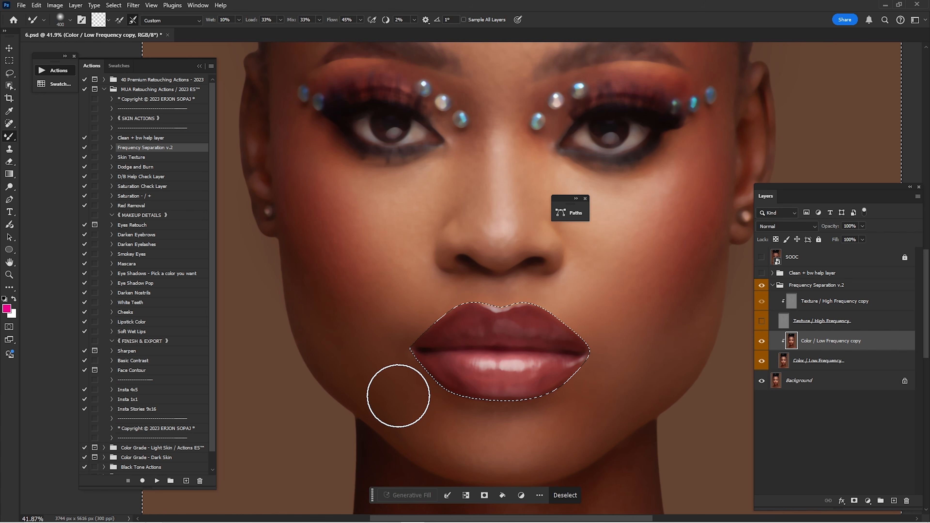
left_click(762, 324)
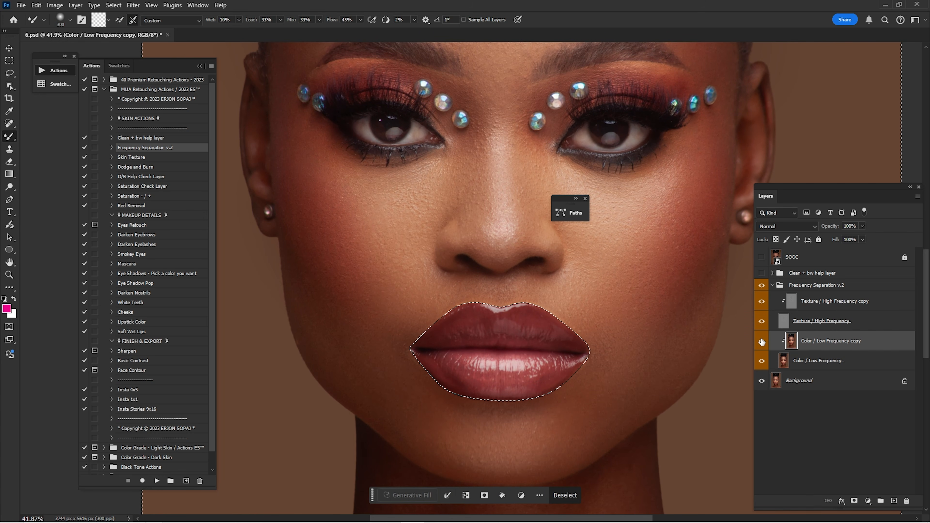
Step: Deselect the area and compare the full portrait with Color / Low Frequency copy hidden and shown
key("ctrl+d")
key("ctrl+0")
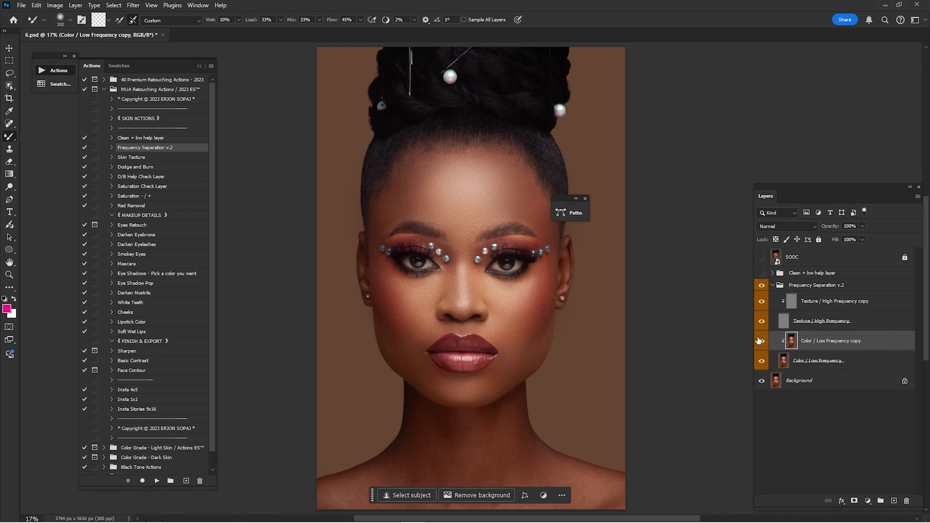
left_click(761, 341)
left_click(762, 340)
Step: Close the Paths panel and load the selection around the lips again
scroll(552, 359, "up", 10)
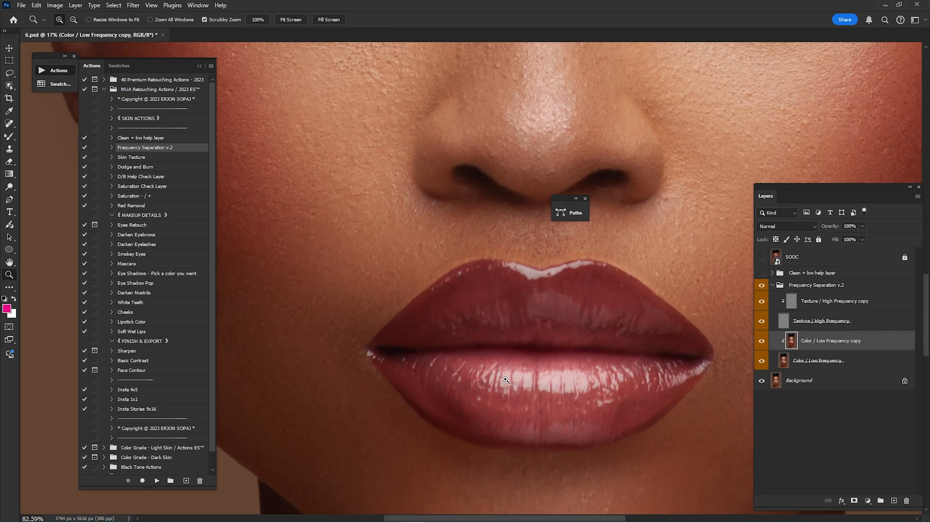
scroll(641, 251, "down", 5)
scroll(617, 297, "up", 3)
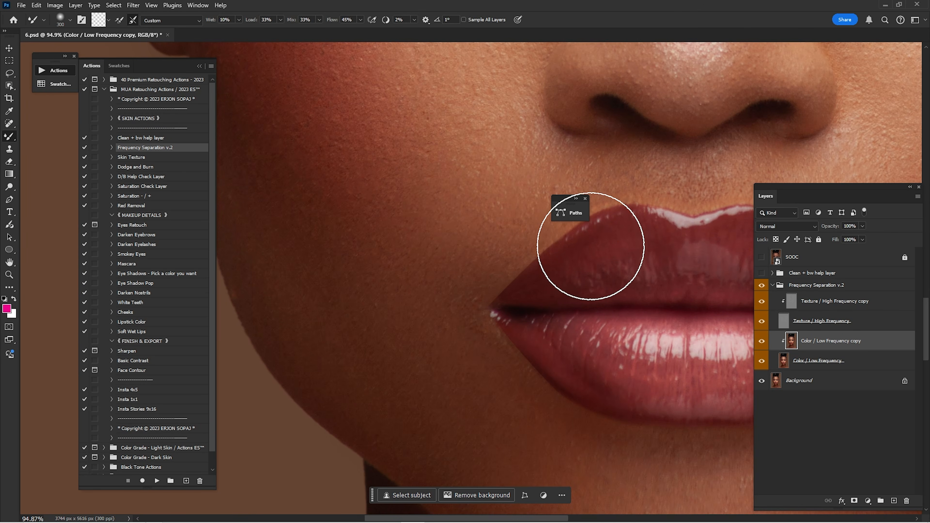
left_click(585, 198)
scroll(671, 248, "right", 3)
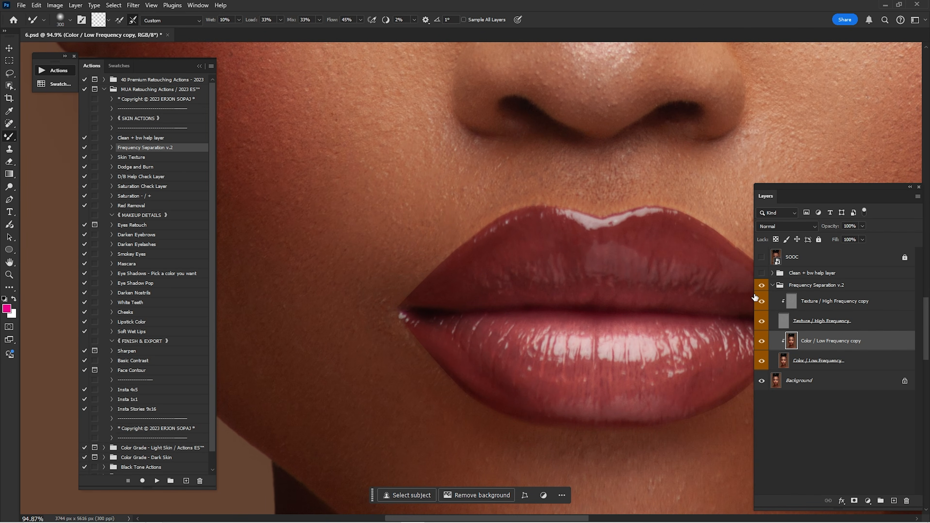
key("ctrl+Return")
Step: Select the Texture / High Frequency copy layer and choose the Clone Stamp with a 125 px brush
left_click(762, 321)
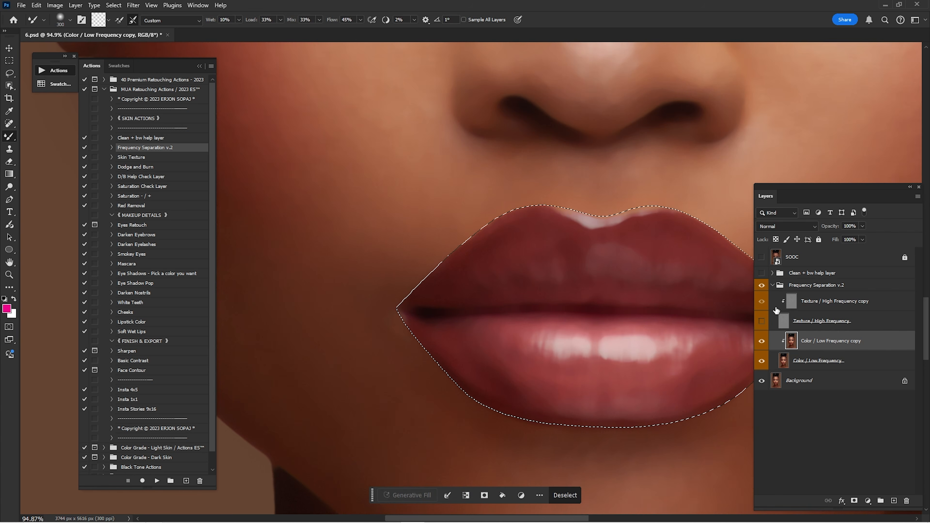
left_click(798, 299)
left_click(762, 321)
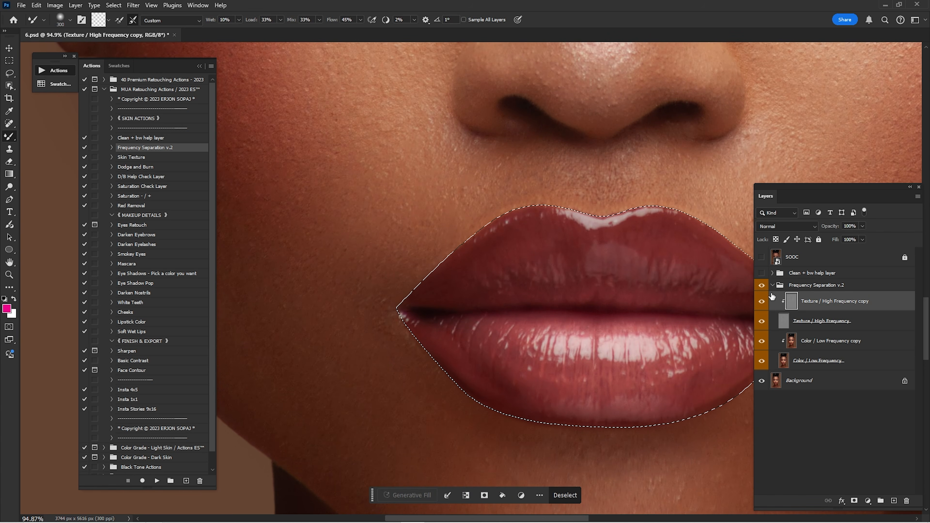
key("s")
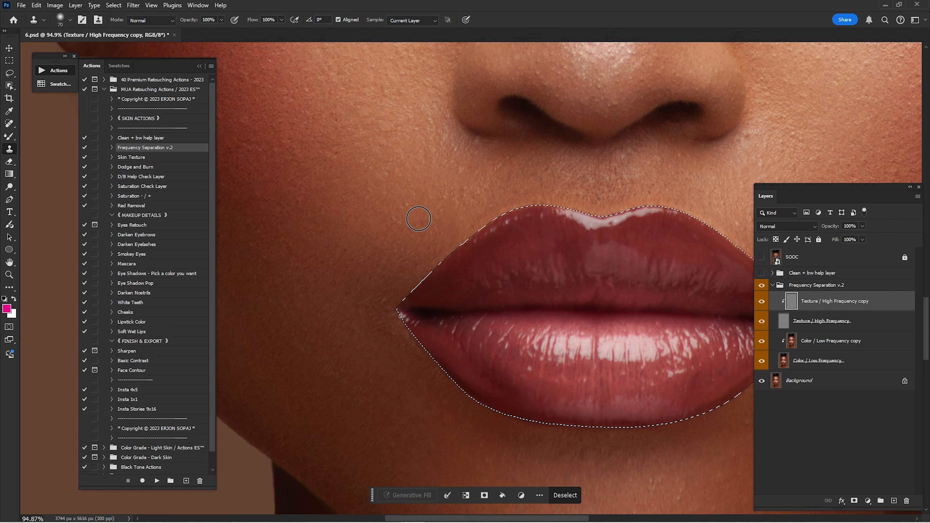
key("bracketright")
key("bracketright")
key("bracketright")
key("bracketleft")
key("bracketleft")
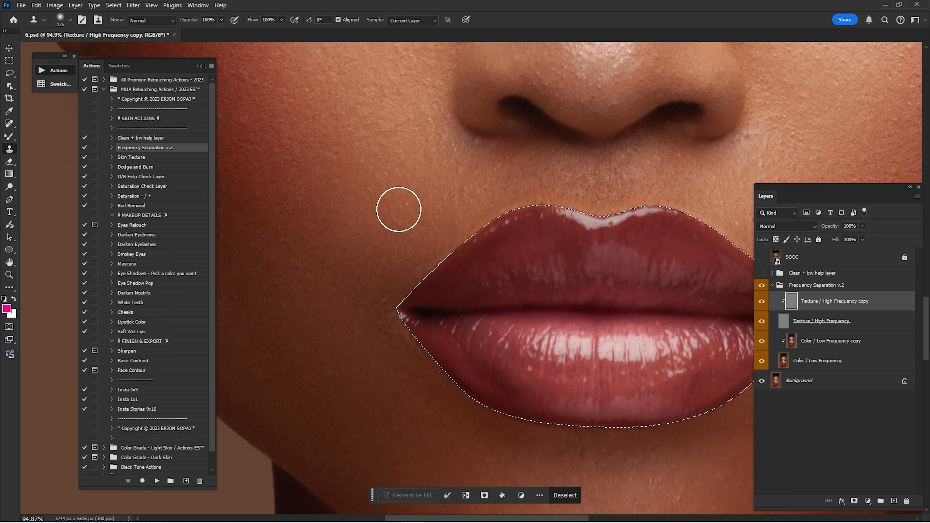
Step: Clone clean skin texture beside the left mouth corner, along the upper right lip edge and around the right mouth corner
left_click(383, 193, "alt")
mouse_move(398, 218)
left_mouse_down()
mouse_move(428, 236)
mouse_move(379, 296)
mouse_move(387, 327)
left_mouse_up()
left_click(353, 236, "alt")
left_click_drag(377, 261, 365, 282)
left_click_drag(600, 228, 365, 229)
left_click(538, 213, "alt")
mouse_move(453, 217)
left_mouse_down()
mouse_move(475, 212)
mouse_move(533, 248)
mouse_move(542, 275)
left_mouse_up()
left_click(629, 272, "alt")
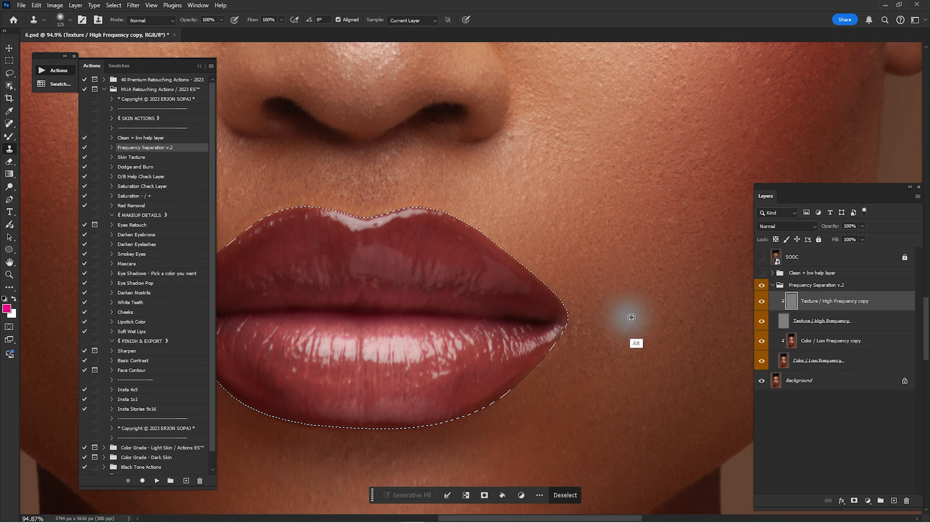
left_click(575, 326)
Step: Clone clean skin texture along the lower lip outline, sampling from nearby cheek and chin skin
left_click_drag(621, 322, 563, 258)
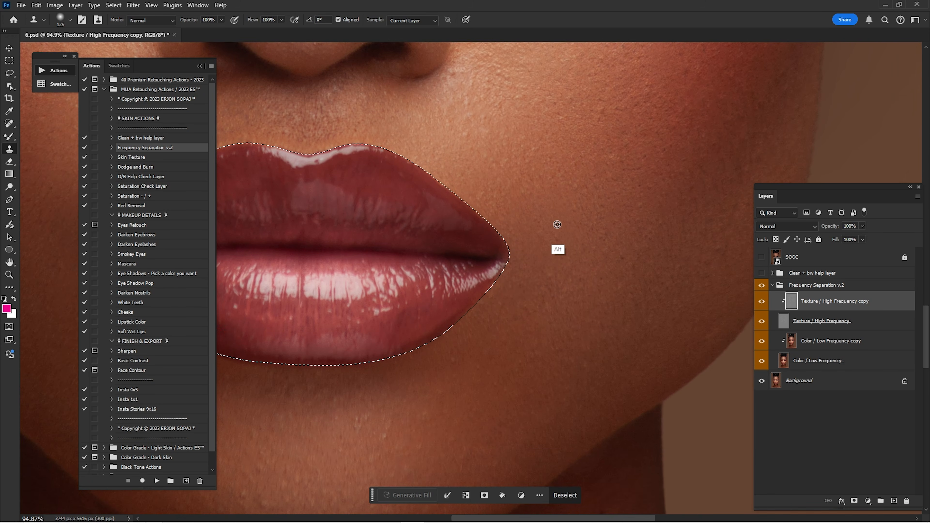
left_click(597, 288, "alt")
left_click(558, 305, "alt")
left_click_drag(481, 341, 455, 355)
left_click_drag(439, 339, 622, 288)
left_click(581, 384, "alt")
left_click_drag(497, 361, 610, 318)
left_click_drag(451, 196, 531, 398)
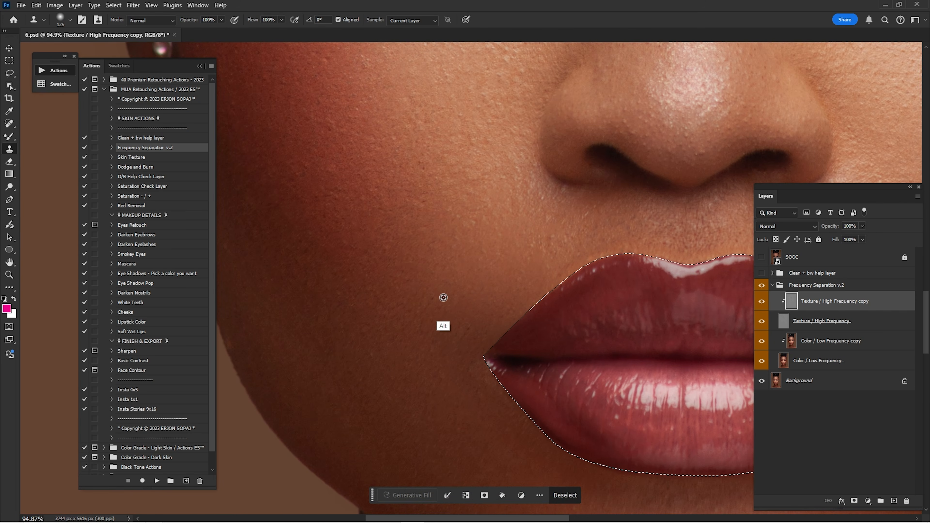
Step: Clone fresh skin texture over the left mouth corner and up the upper left lip edge
left_click(443, 299, "alt")
left_click_drag(471, 382, 478, 351)
left_click(479, 286, "alt")
mouse_move(562, 279)
left_mouse_down()
mouse_move(566, 270)
mouse_move(546, 254)
left_mouse_up()
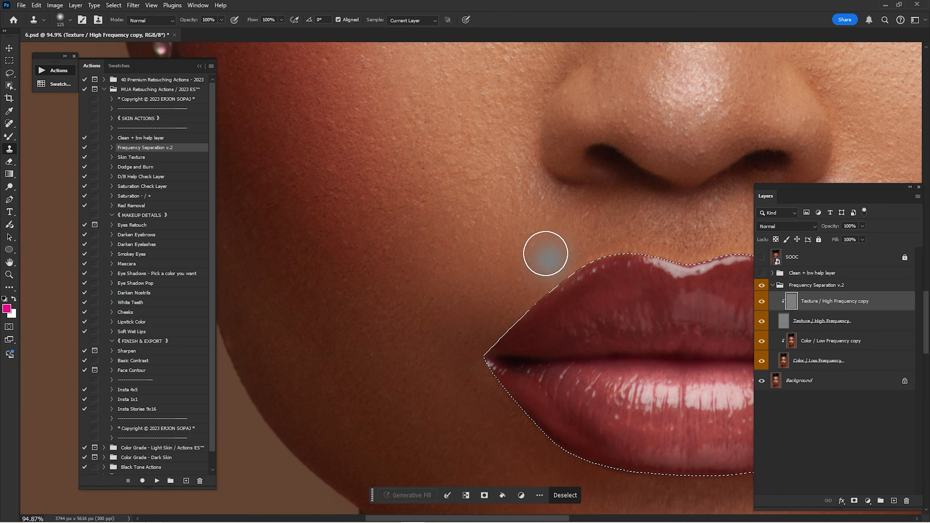
Step: Clone skin texture along the skin above the upper lip, and deselect the lip area
left_click_drag(628, 270, 429, 286)
left_click_drag(579, 268, 502, 259)
left_click(601, 281, "alt")
mouse_move(569, 253)
left_mouse_down()
mouse_move(598, 258)
mouse_move(601, 280)
mouse_move(560, 298)
mouse_move(612, 275)
left_mouse_up()
left_click(621, 288, "alt")
left_click(636, 274, "alt")
mouse_move(542, 260)
left_mouse_down()
mouse_move(614, 262)
mouse_move(637, 303)
left_mouse_up()
left_click_drag(674, 340, 593, 260)
key("ctrl+d")
key("ctrl+0")
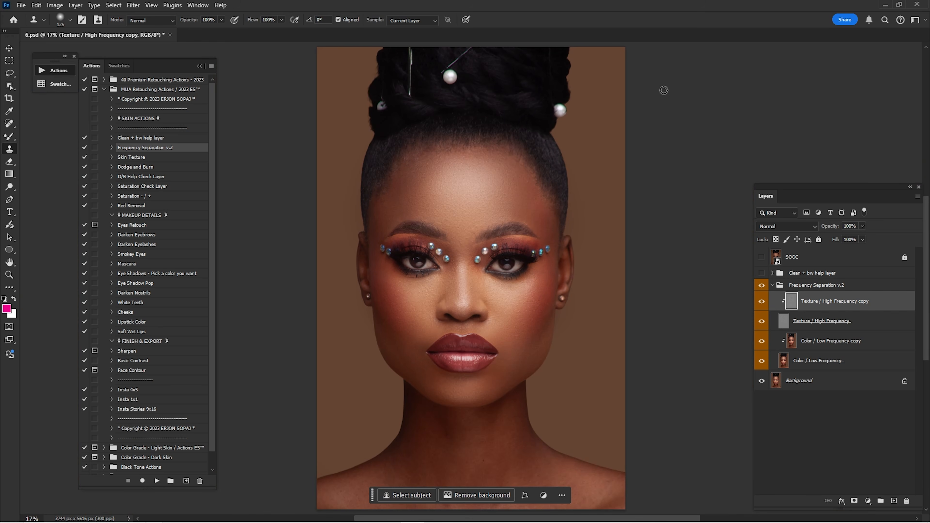
Step: Select the Color / Low Frequency copy layer and hide Texture / High Frequency for a close view of the lips
key("z")
mouse_move(454, 368)
left_mouse_down()
mouse_move(542, 257)
mouse_move(574, 258)
left_mouse_up()
key("z")
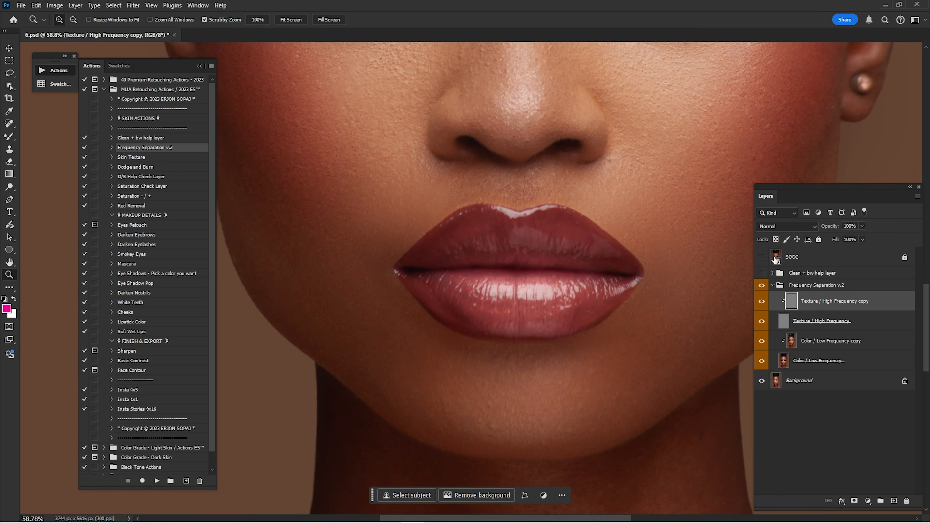
left_click_drag(836, 227, 822, 228)
left_click(797, 339)
left_click(762, 321)
left_click_drag(476, 249, 484, 229)
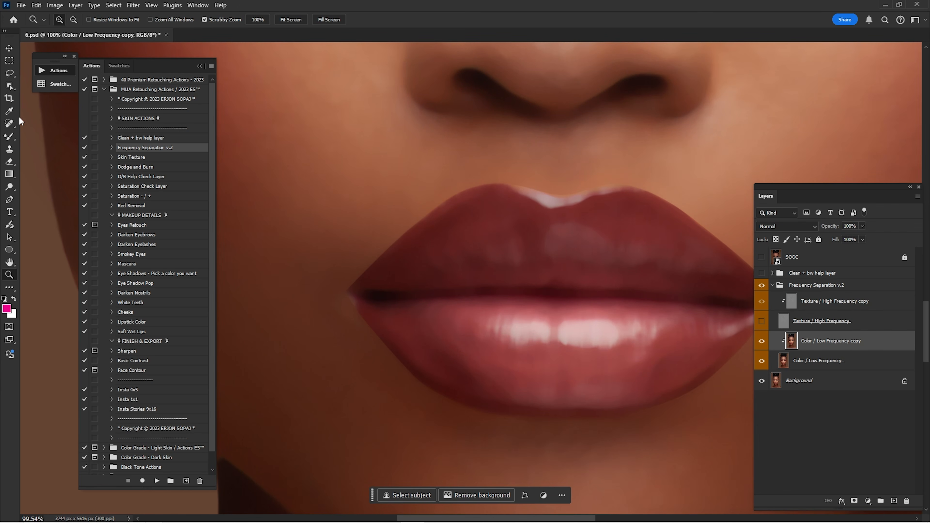
Step: Choose the Blur tool with a 200 px brush and check both lip corners on Color / Low Frequency copy
left_click(9, 136)
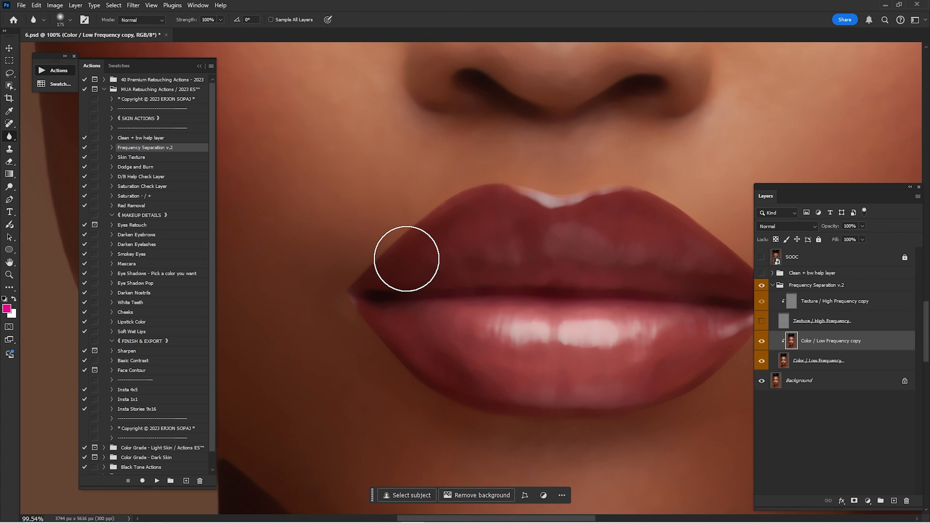
key("]")
left_click_drag(704, 224, 559, 223)
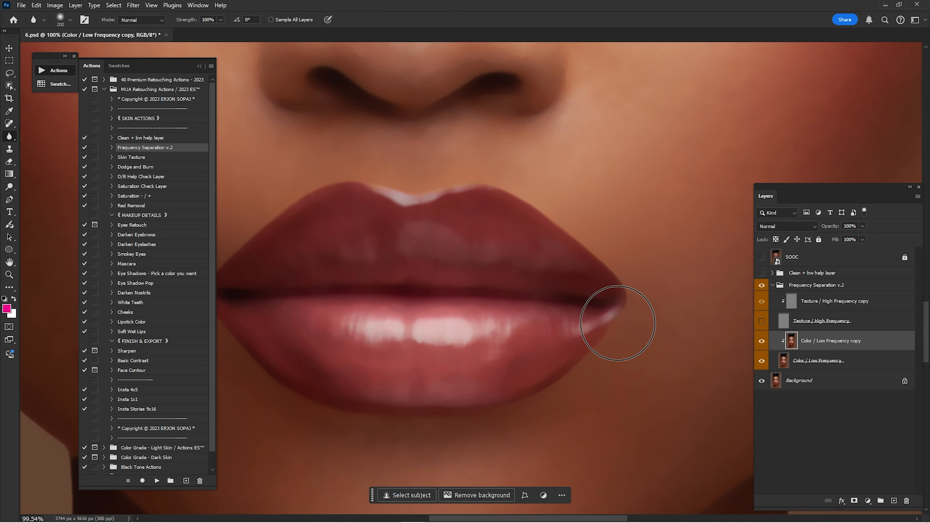
left_click_drag(548, 373, 655, 319)
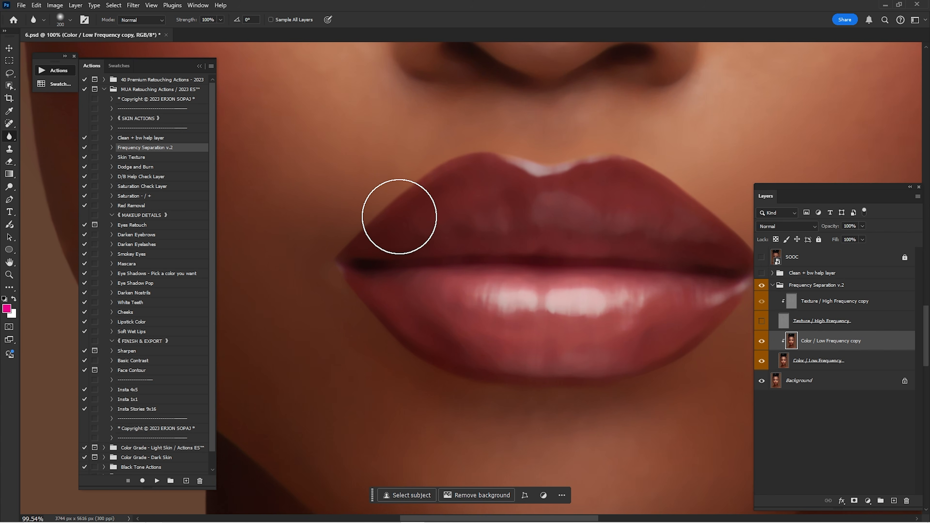
Step: Compare the lips with Color / Low Frequency copy hidden and shown, and show the Texture / High Frequency layer again
left_click(762, 321)
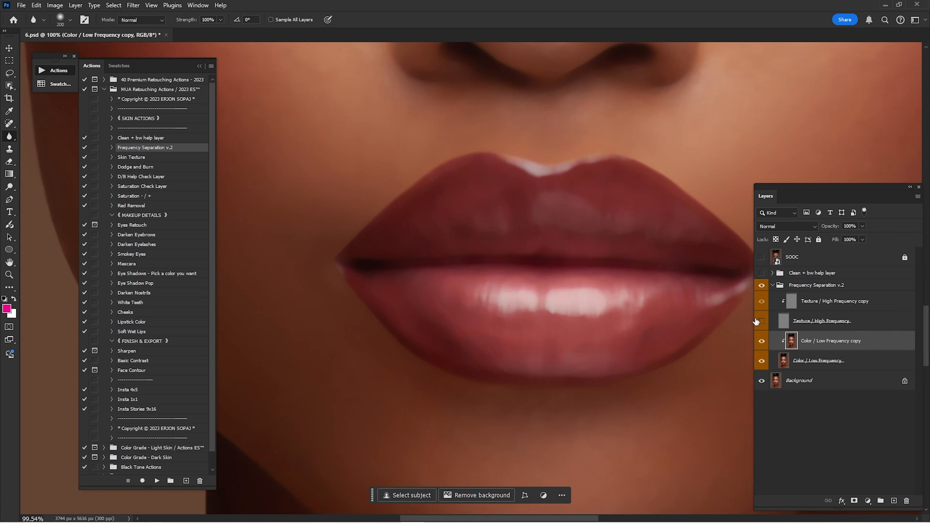
left_click(764, 330)
left_click(767, 334)
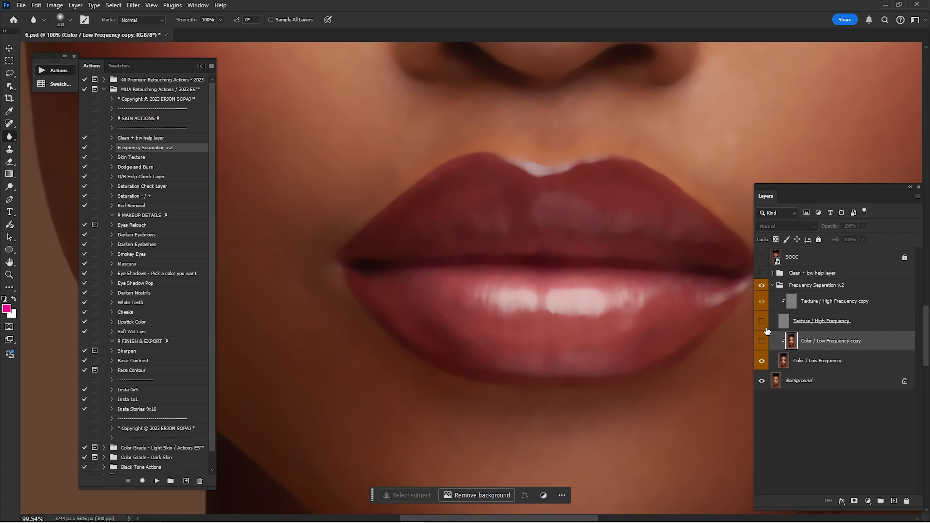
left_click(764, 329)
left_click(762, 341)
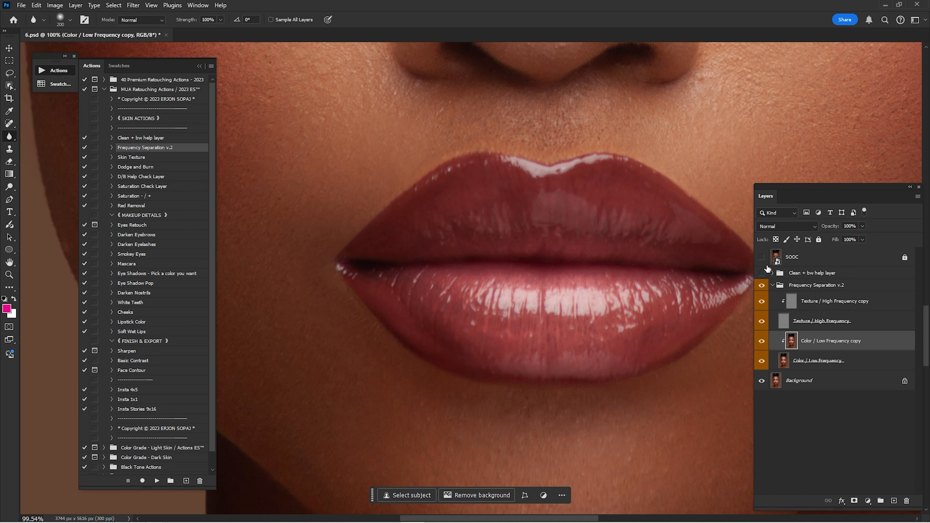
left_click_drag(839, 345, 894, 501)
key("ctrl+minus")
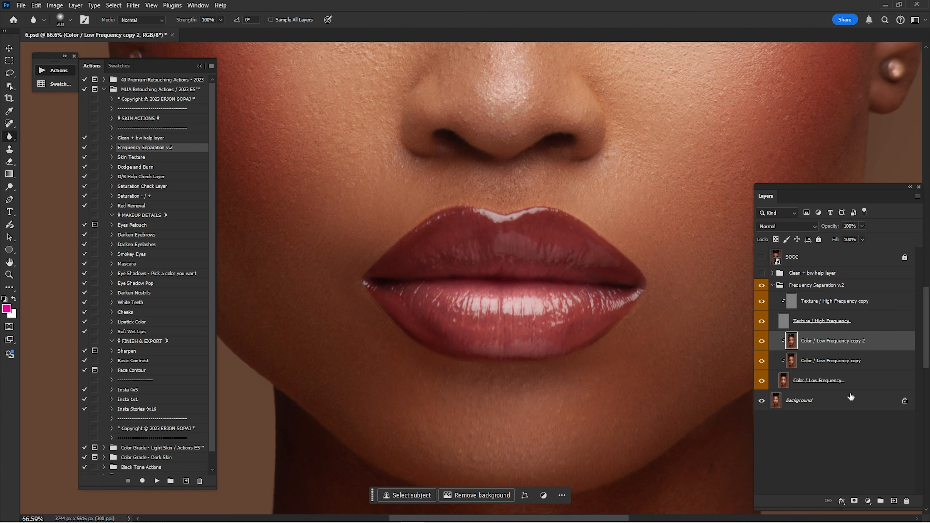
key("Delete")
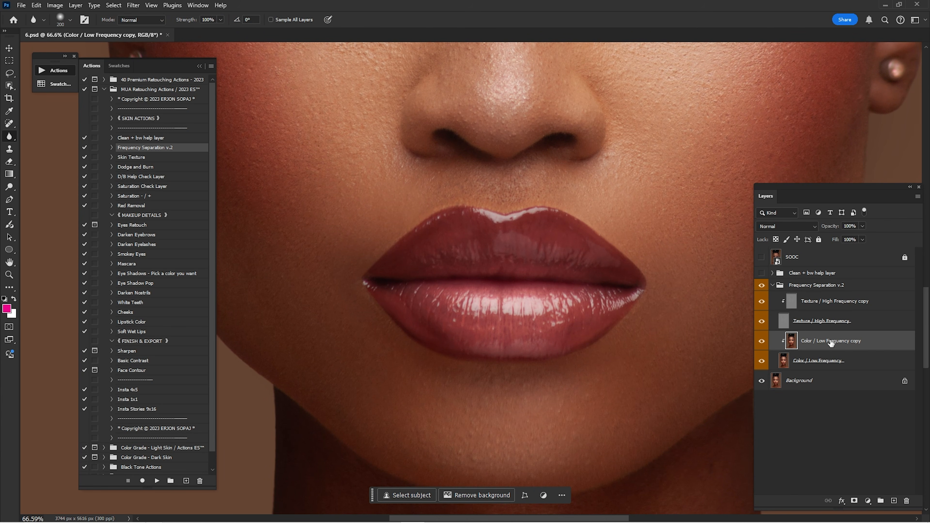
Step: Duplicate Color / Low Frequency copy and draw a loose lasso selection around the lips with a 12 px feather
left_click_drag(831, 342, 894, 502)
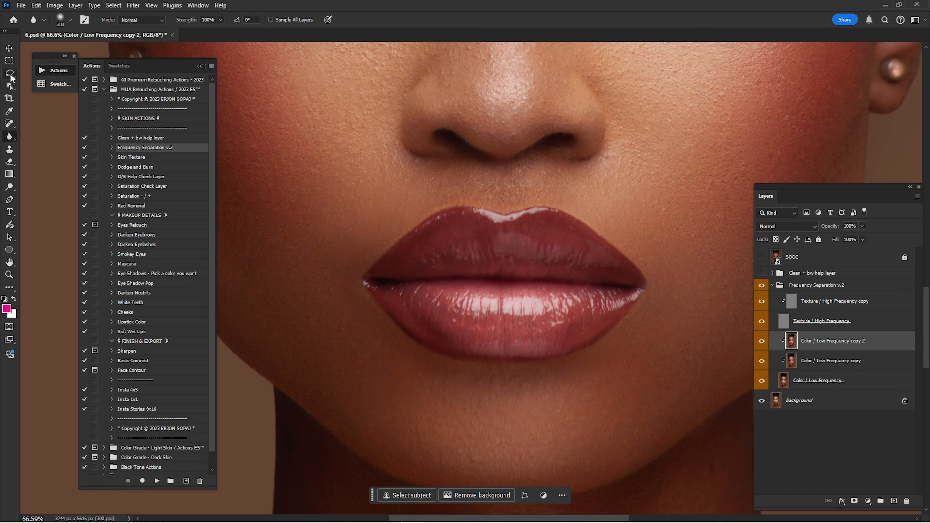
left_click(10, 74)
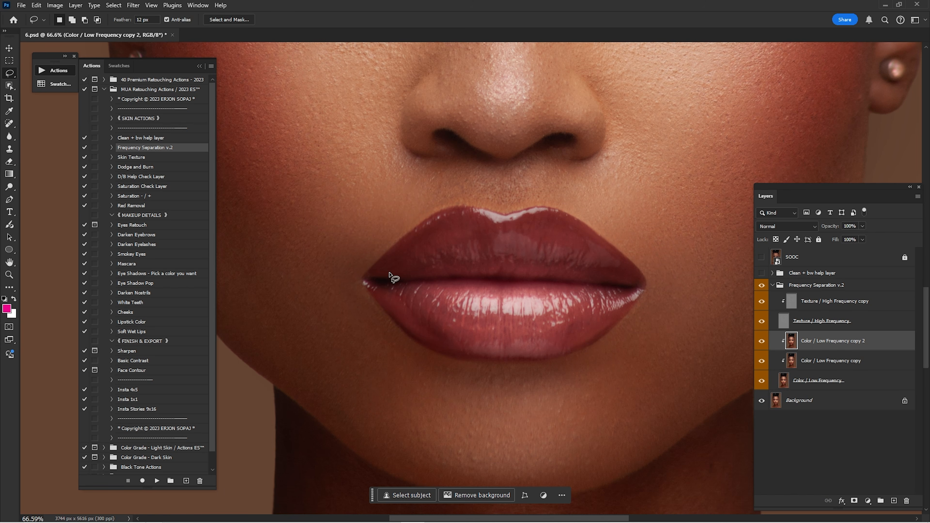
mouse_move(363, 257)
left_mouse_down()
mouse_move(381, 329)
mouse_move(430, 364)
mouse_move(512, 388)
mouse_move(617, 377)
mouse_move(677, 303)
mouse_move(634, 232)
mouse_move(572, 188)
mouse_move(489, 179)
mouse_move(407, 205)
mouse_move(364, 239)
mouse_move(352, 291)
mouse_move(377, 354)
left_mouse_up()
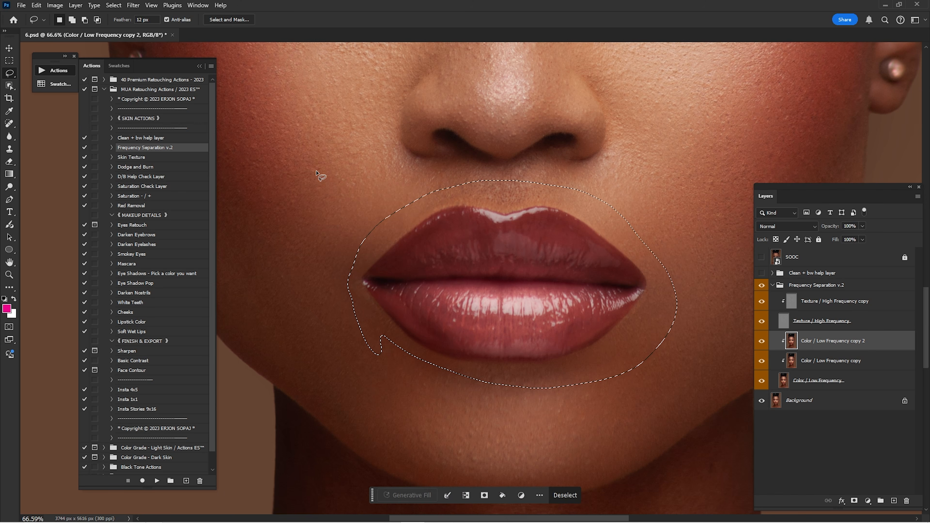
Step: Apply a Gaussian Blur with a 5.0 pixel radius to the selected lip area and deselect it
left_click(133, 5)
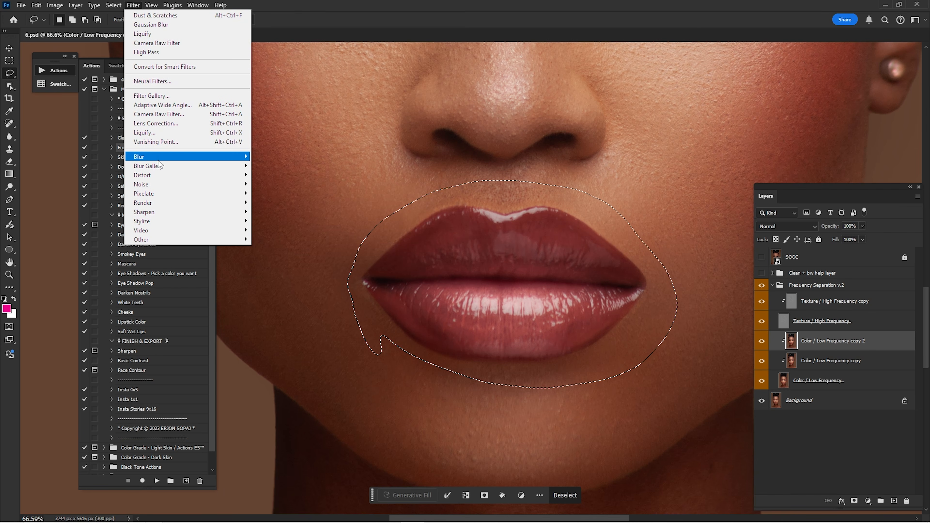
mouse_move(158, 160)
left_click(276, 198)
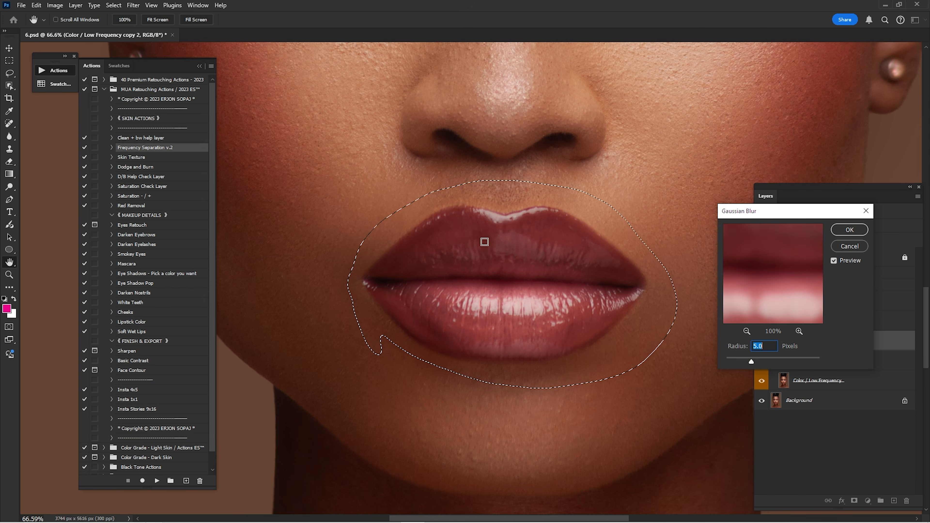
left_click(849, 229)
key("ctrl+d")
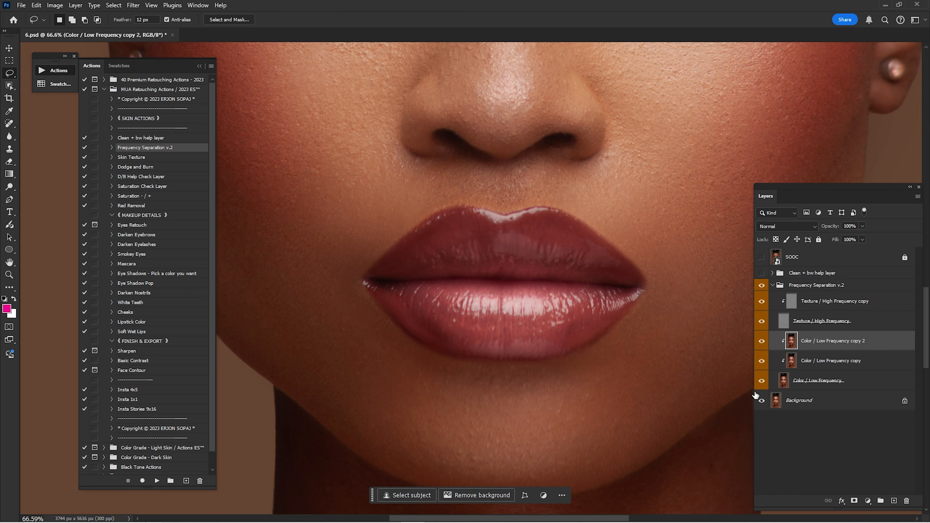
Step: Add an inverted layer mask to Color / Low Frequency copy 2 and paint white around the lip outline with a 150 px brush
left_click(855, 501)
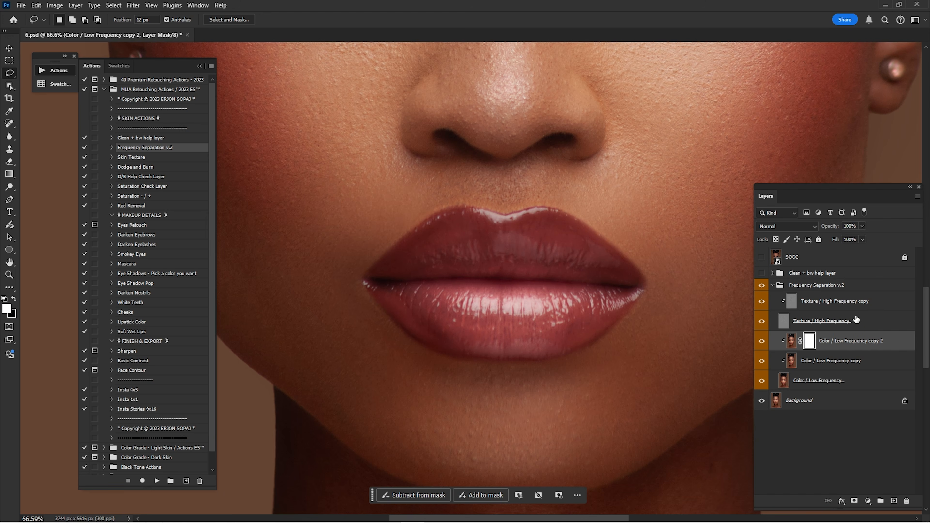
key("ctrl+i")
key("b")
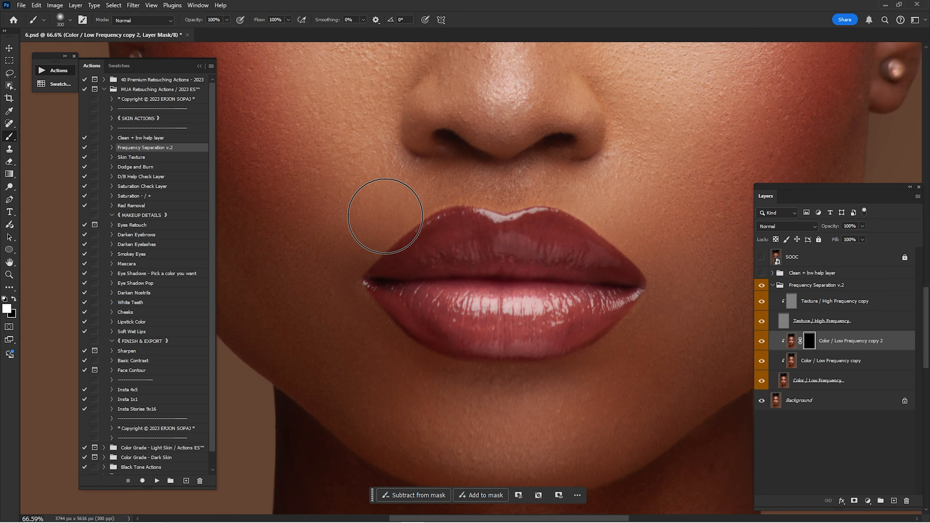
key("bracketleft")
key("bracketleft")
key("bracketleft")
key("bracketleft")
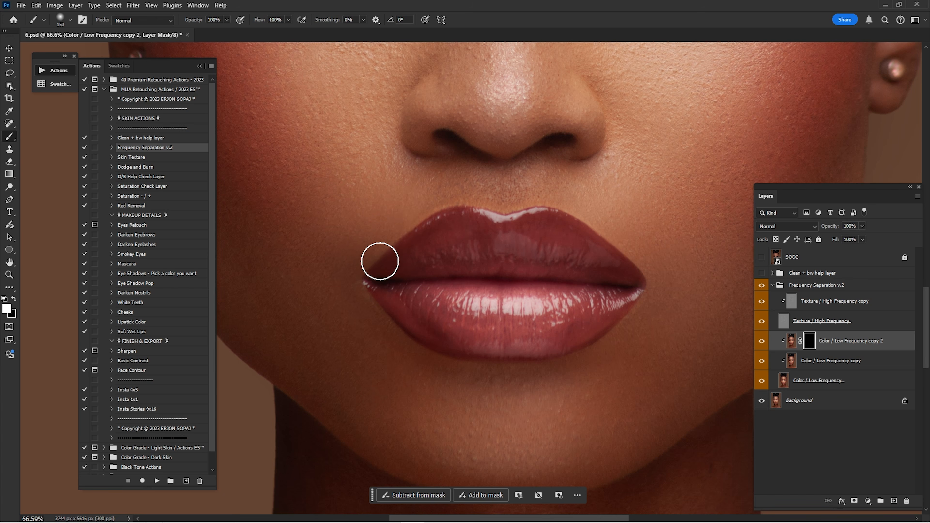
mouse_move(380, 261)
left_mouse_down()
mouse_move(443, 211)
mouse_move(532, 216)
mouse_move(593, 233)
mouse_move(661, 285)
mouse_move(583, 355)
mouse_move(385, 322)
left_mouse_up()
key("ctrl+space")
left_click_drag(354, 268, 448, 268)
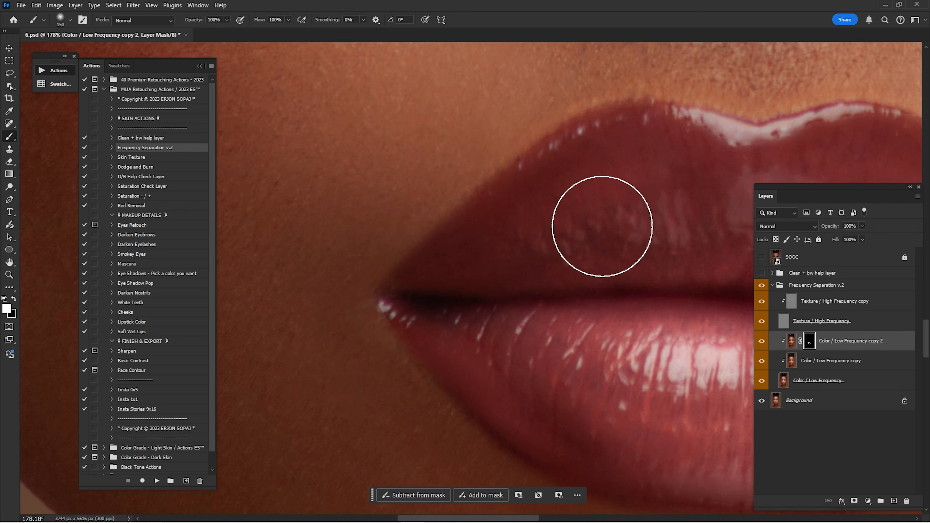
Step: Collapse the Frequency Separation v.2 group and compare the full portrait with the group hidden and shown
key("ctrl+0")
left_click(772, 285)
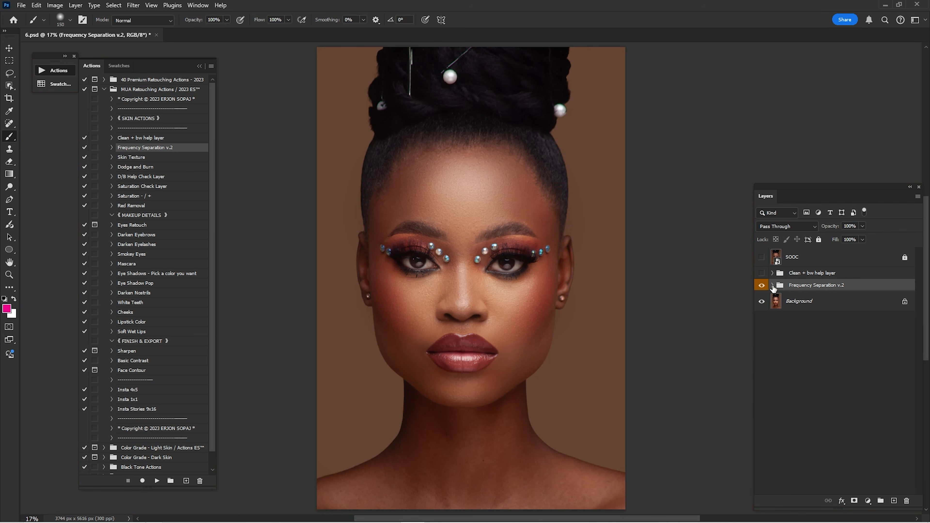
left_click(762, 286)
left_click(763, 286)
left_click(763, 285)
left_click(764, 286)
left_click(764, 285)
left_click(764, 285)
left_click(765, 285)
Step: Merge the Frequency Separation v.2 group into the Background layer
key("alt+bracketright")
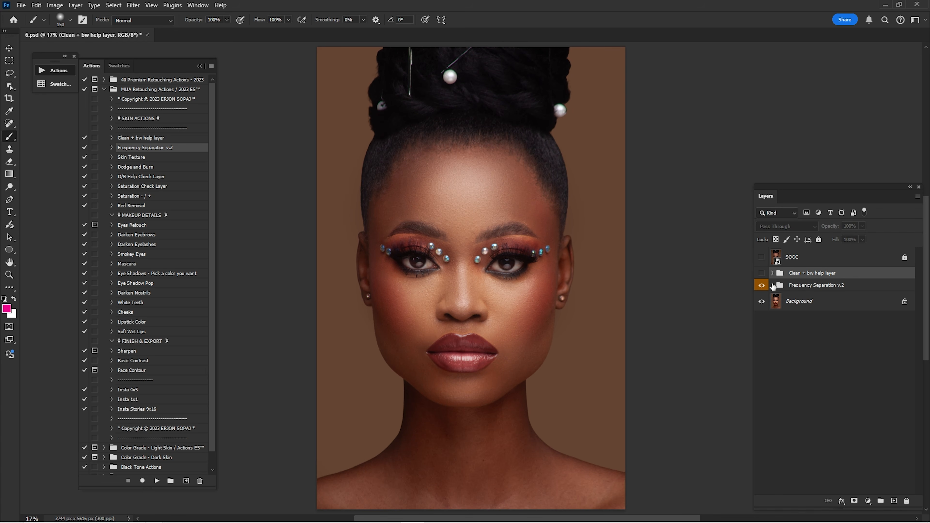
left_click(801, 287)
left_click(804, 304, "shift")
key("ctrl+e")
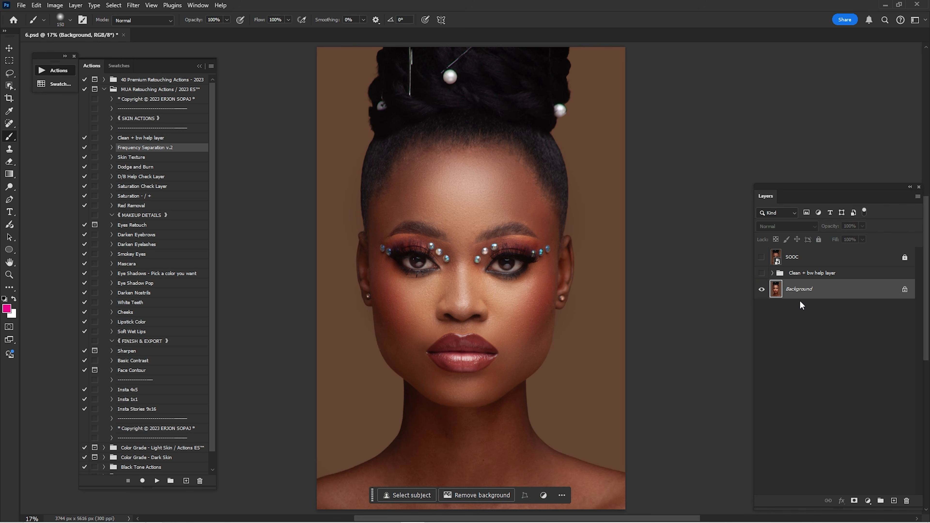
Step: Compare the retouched portrait with the original by showing and hiding the SOOC layer
left_click(762, 259)
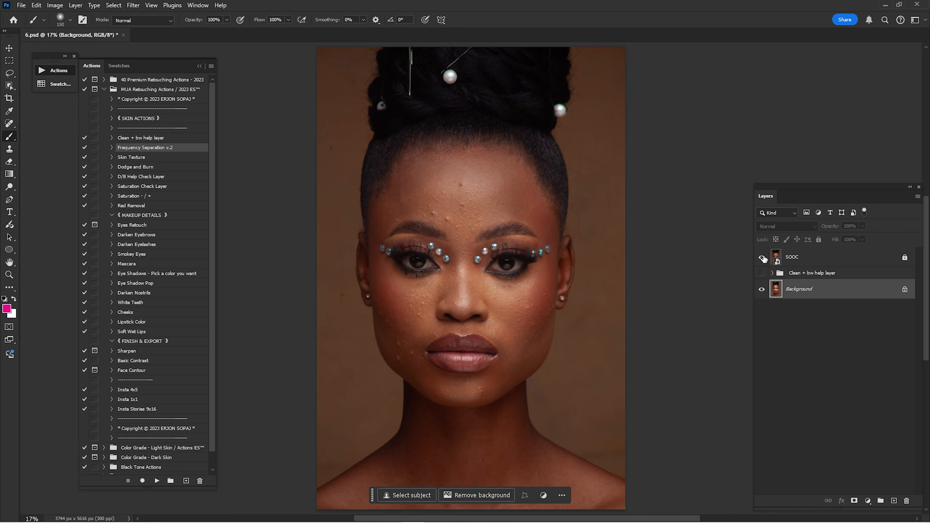
left_click(763, 258)
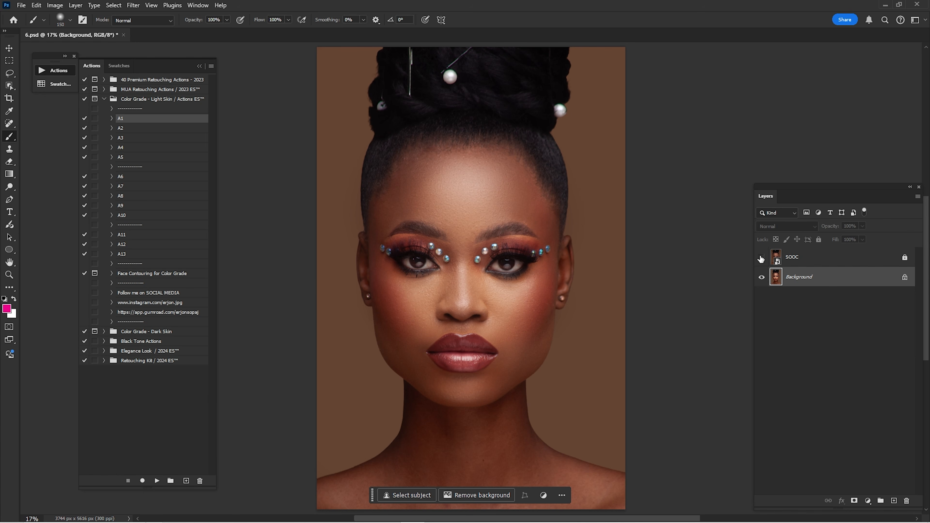
left_click(761, 258)
left_click(761, 258)
left_click(762, 258)
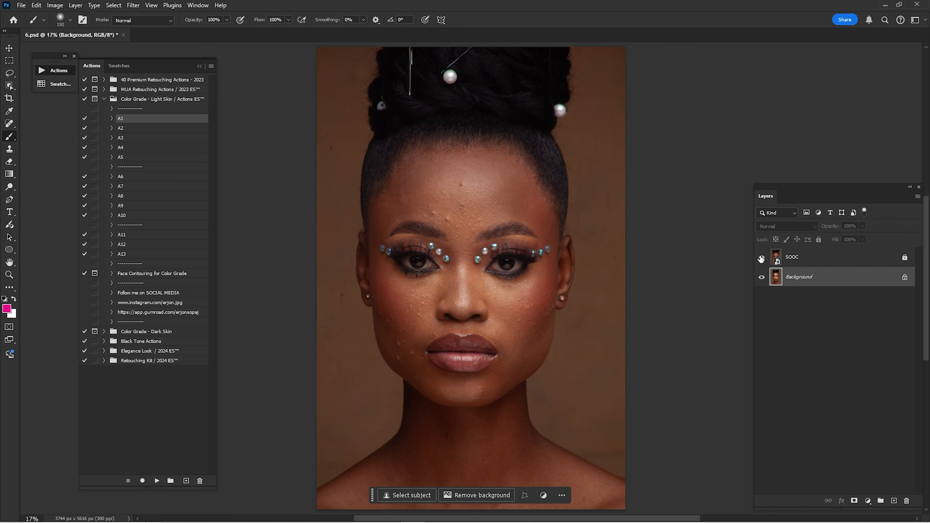
Step: Hide the SOOC layer and expand the Black Tone Actions set
left_click(761, 258)
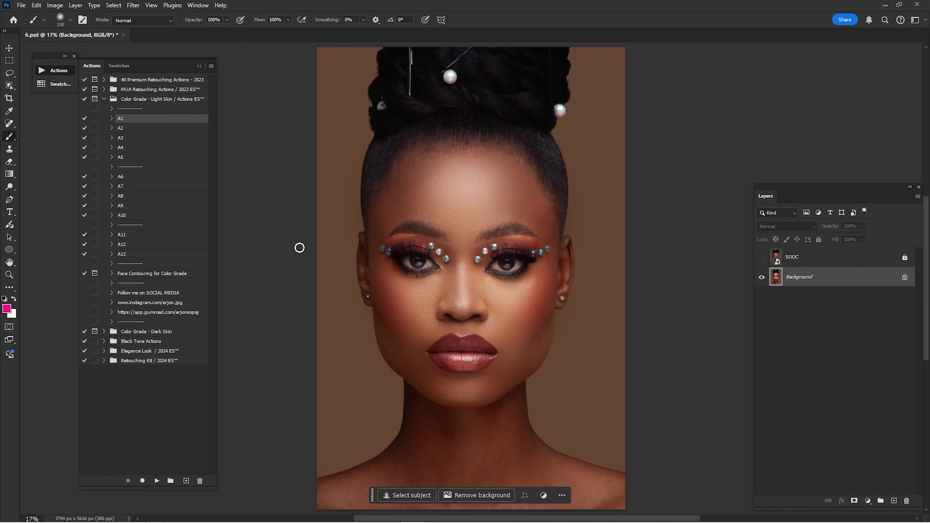
left_click(104, 341)
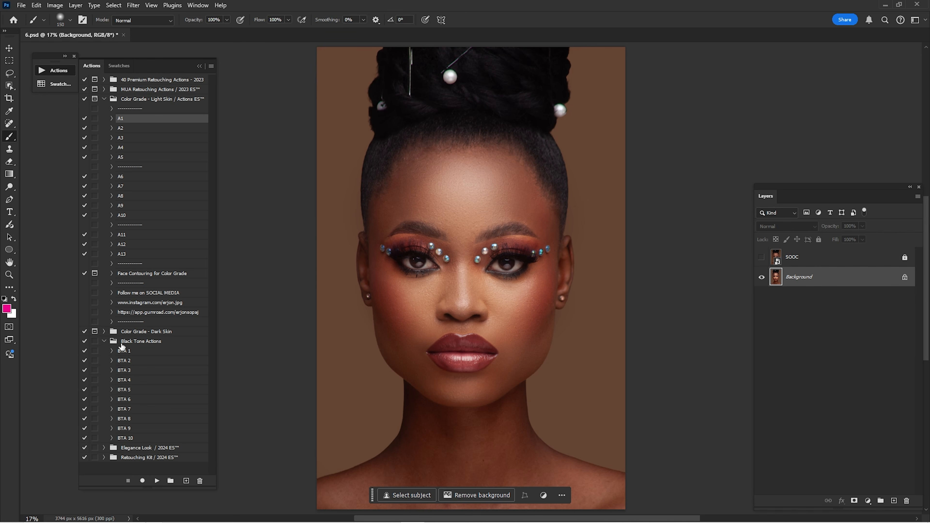
left_click(126, 344)
Step: Try the BTA 1 and BTA 2 actions on the Background layer, deleting each resulting group
left_click(127, 351)
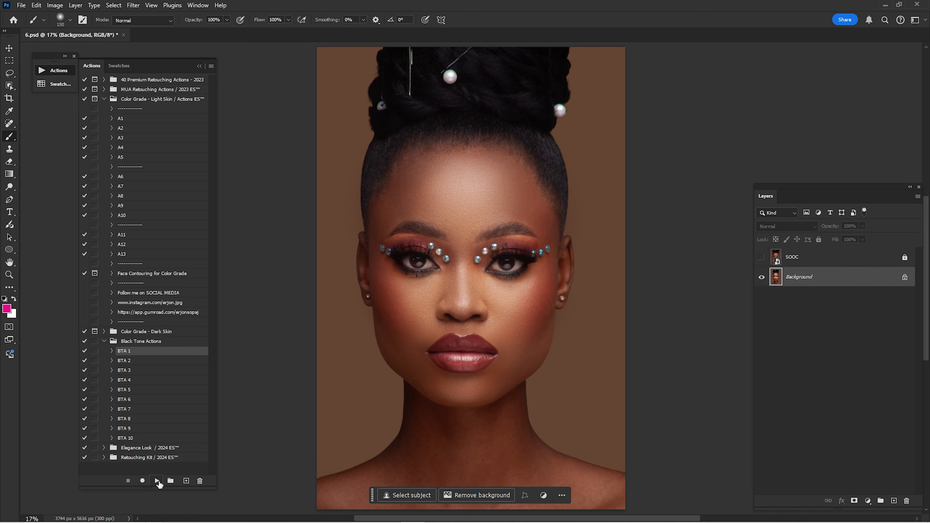
left_click(157, 481)
key("Delete")
left_click(128, 362)
left_click(157, 481)
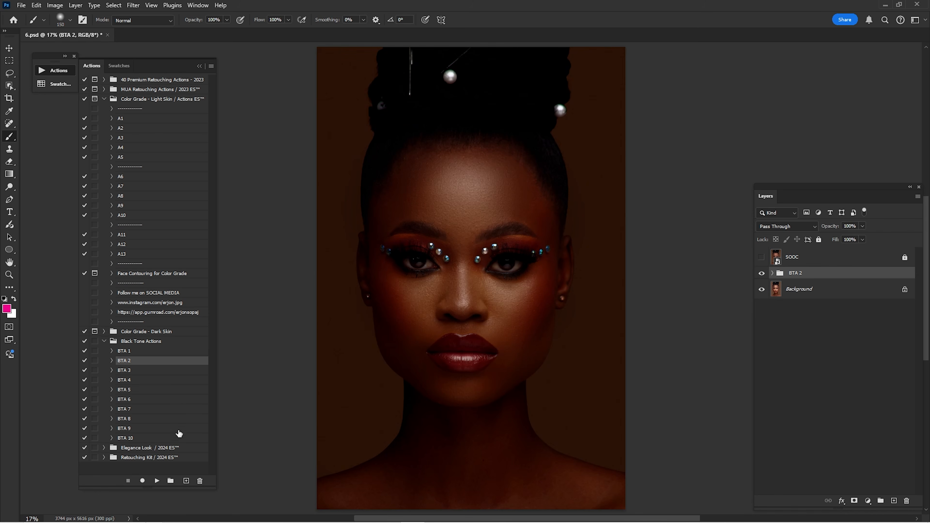
key("Delete")
Step: Try the BTA 3 and BTA 4 actions on the portrait, removing each grade after viewing it
left_click(124, 371)
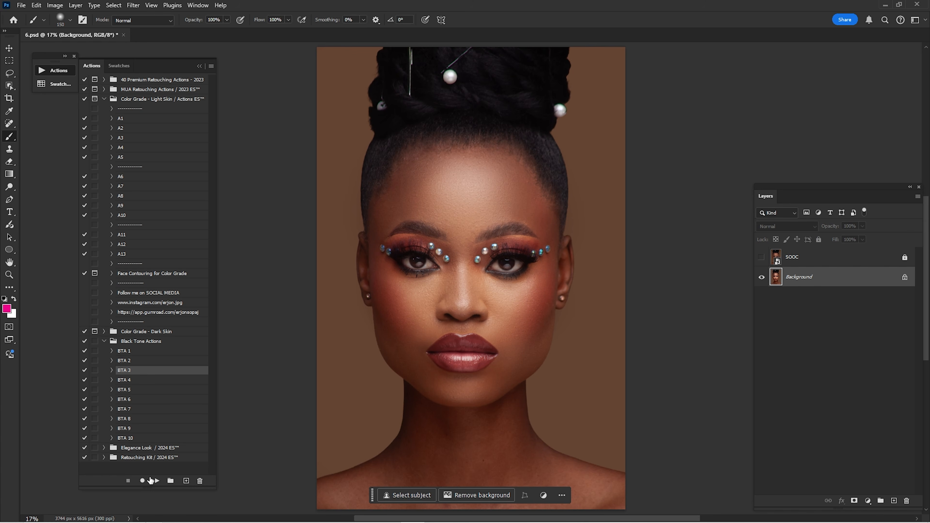
left_click(157, 482)
key("Delete")
left_click(129, 382)
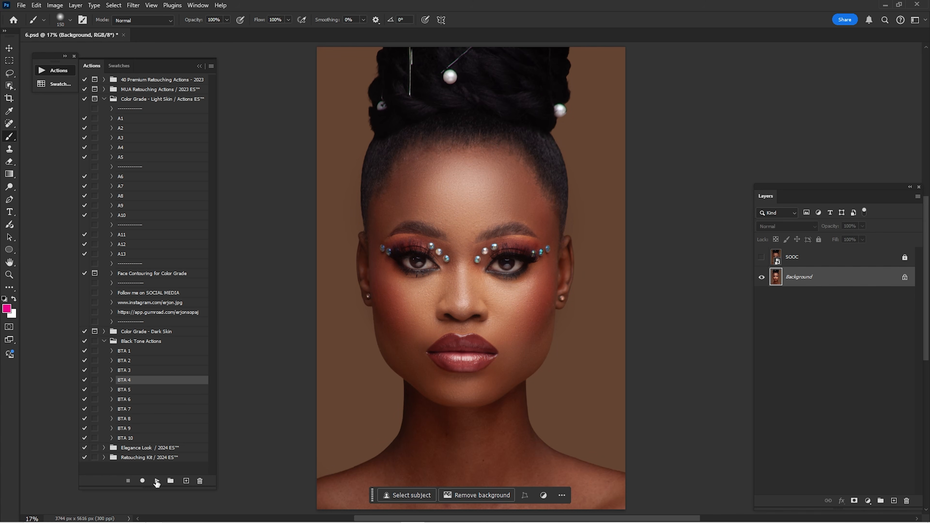
left_click(157, 481)
key("Delete")
Step: Try the BTA 5 and BTA 6 actions on the portrait, deleting each group after previewing it
left_click(133, 389)
left_click(157, 481)
key("Delete")
left_click(130, 401)
left_click(157, 481)
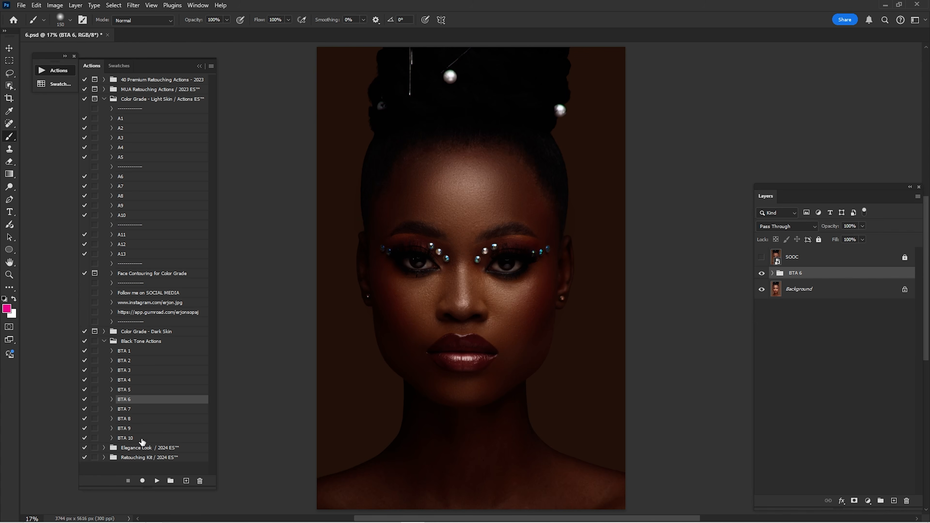
key("Delete")
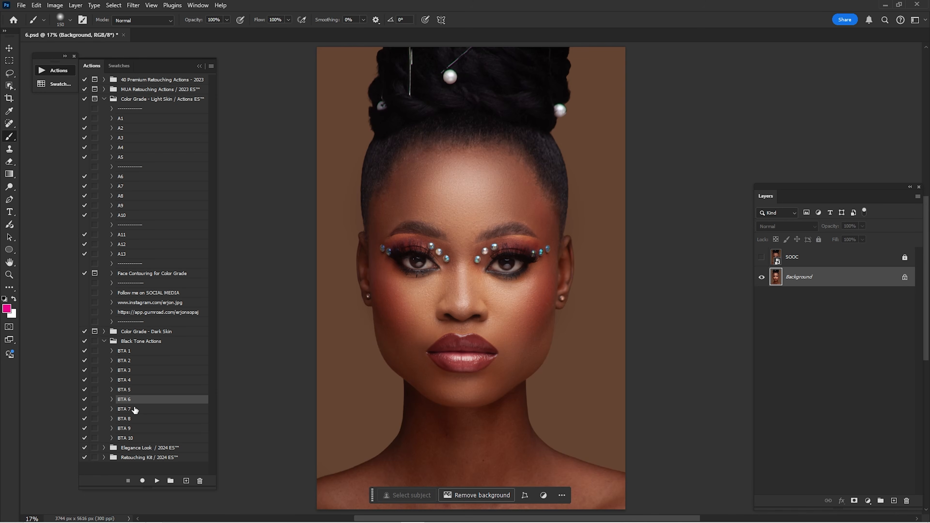
Step: Try the BTA 7 and BTA 8 actions on the portrait, deleting each group after previewing it
left_click(133, 409)
left_click(158, 481)
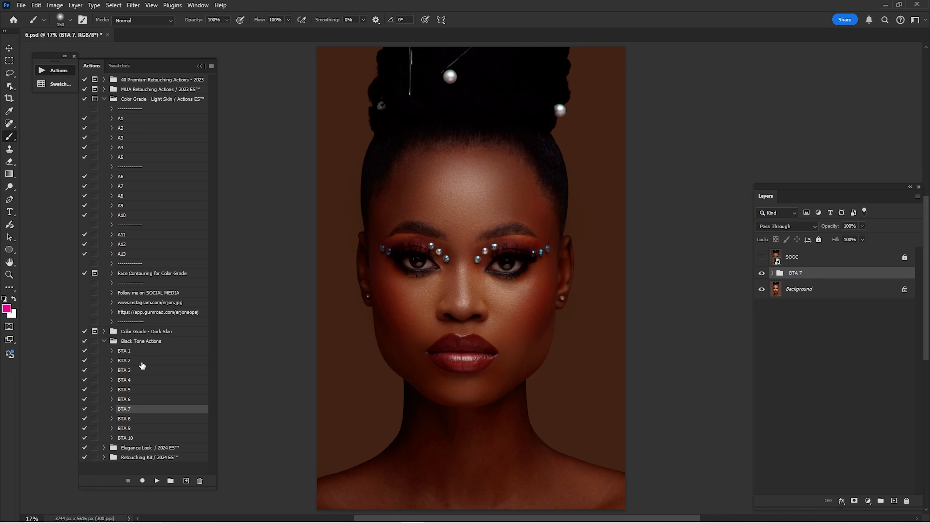
key("Delete")
left_click(130, 419)
left_click(157, 481)
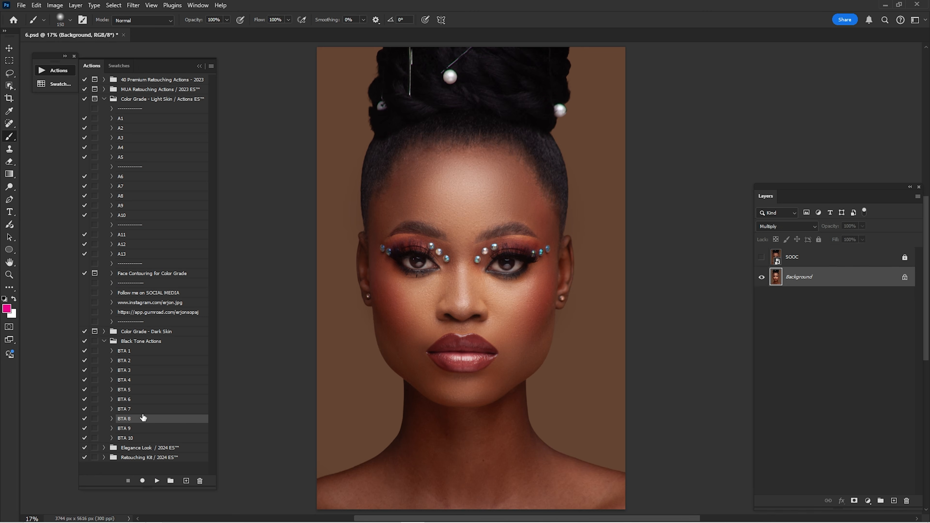
key("Delete")
Step: Try the BTA 9 and BTA 10 actions on the portrait, deleting each group after previewing it
left_click(145, 428)
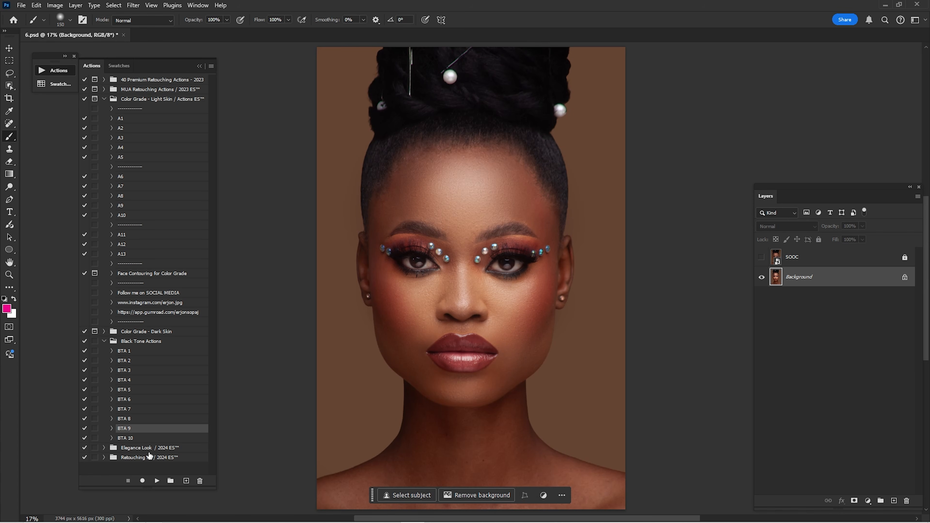
left_click(157, 481)
key("Delete")
left_click(131, 439)
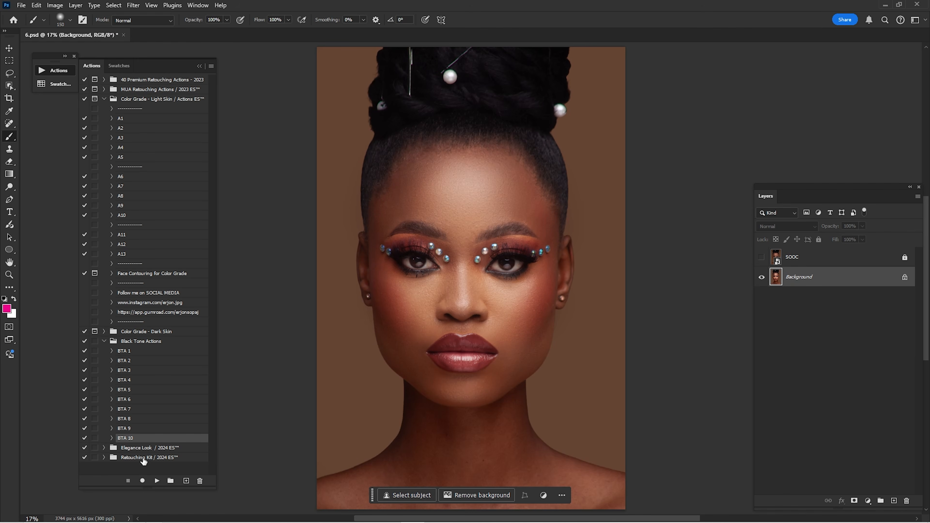
left_click(157, 481)
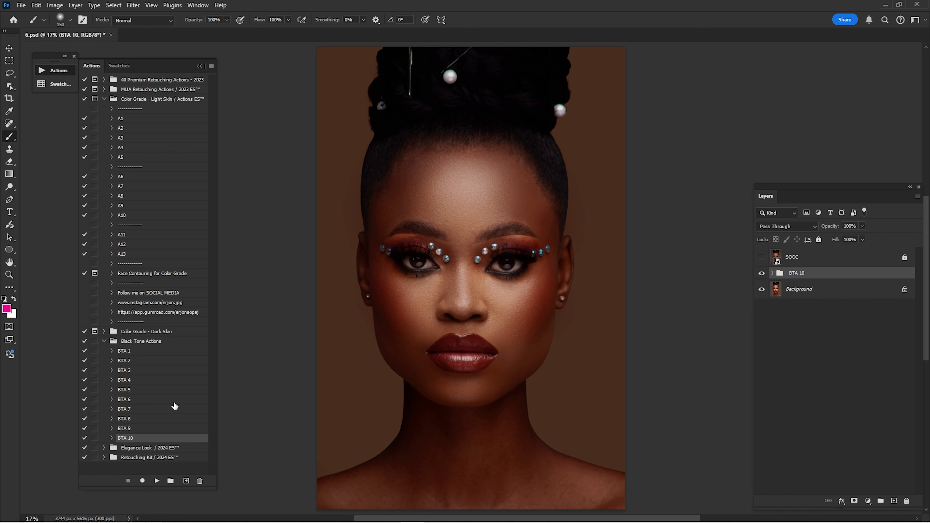
key("Delete")
Step: Run the BTA 6 action above the Background layer and set its group opacity to 40%
left_click(126, 401)
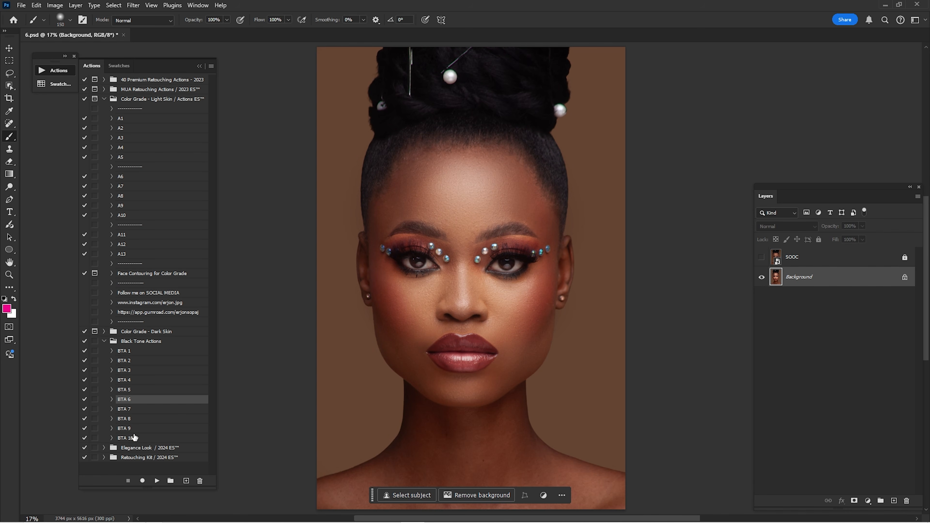
left_click(157, 481)
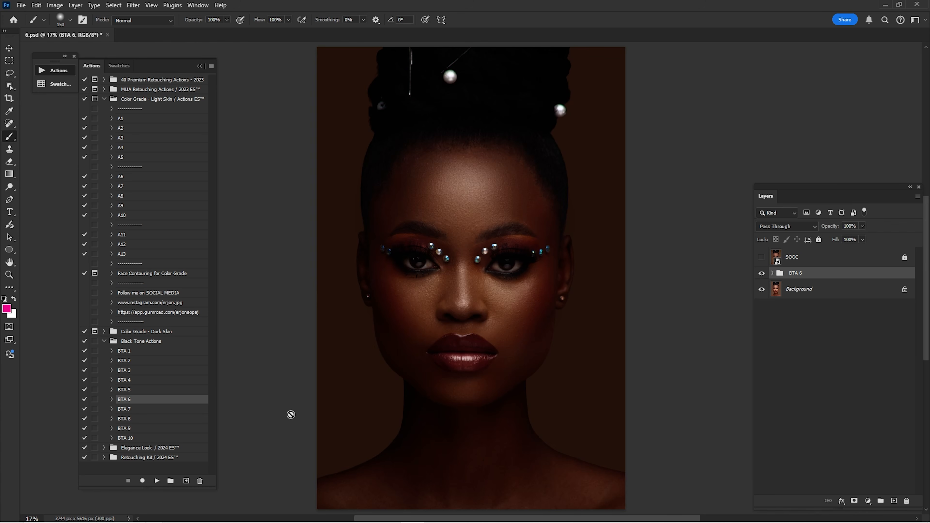
left_click(762, 274)
left_click(762, 273)
mouse_move(834, 227)
left_mouse_down()
mouse_move(813, 230)
mouse_move(838, 230)
left_mouse_up()
Step: Compare the portrait with the BTA 6 group hidden and shown, and against the original SOOC layer
left_click(761, 273)
left_click(762, 273)
left_click(763, 273)
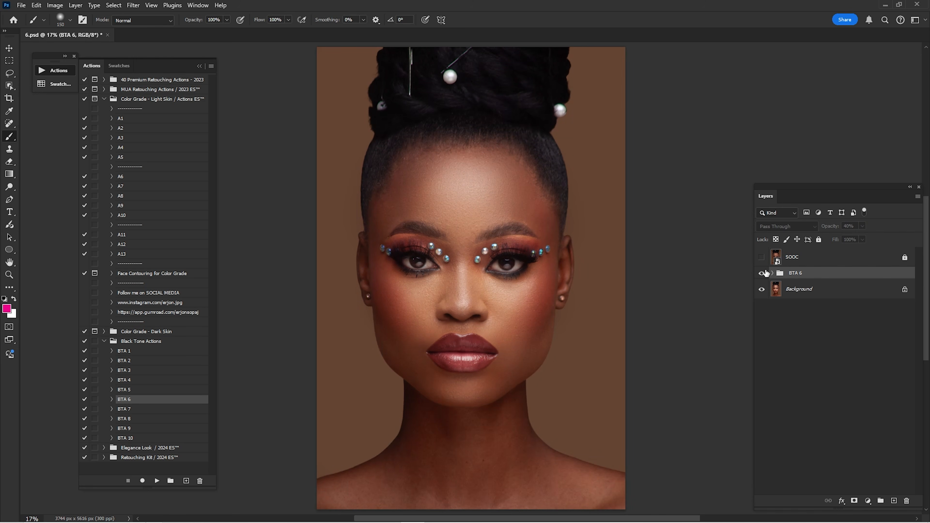
left_click(763, 273)
left_click(762, 258)
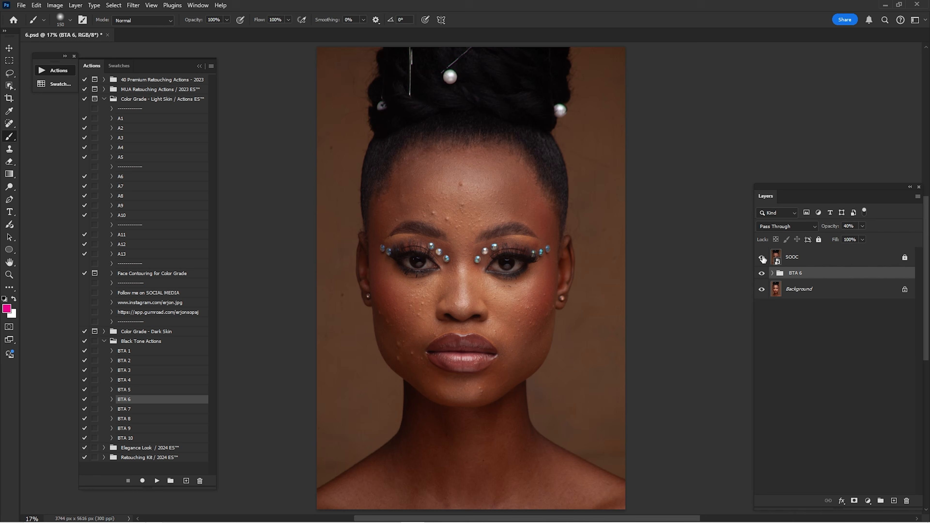
left_click(762, 258)
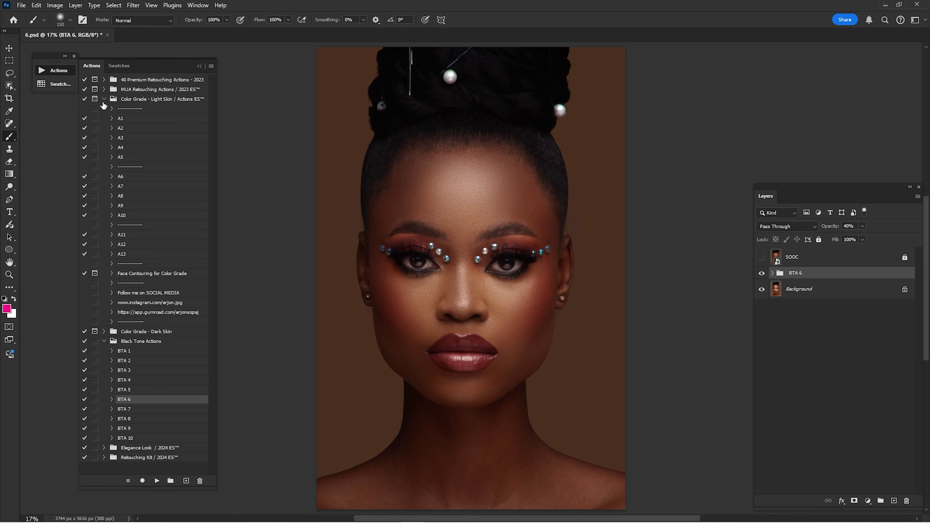
Step: Run the Face Contouring for Color Grade action to add a Contour layer above the BTA 6 group
left_click(139, 276)
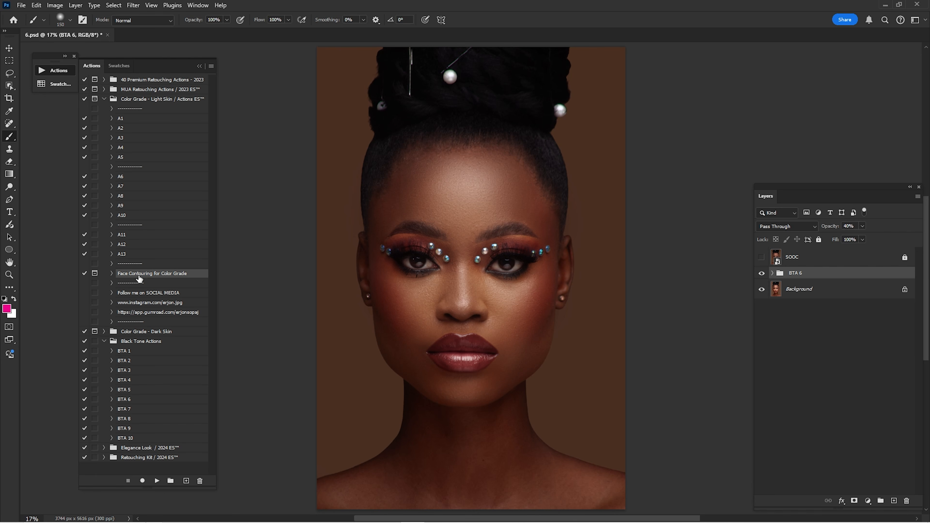
left_click(157, 481)
key("Return")
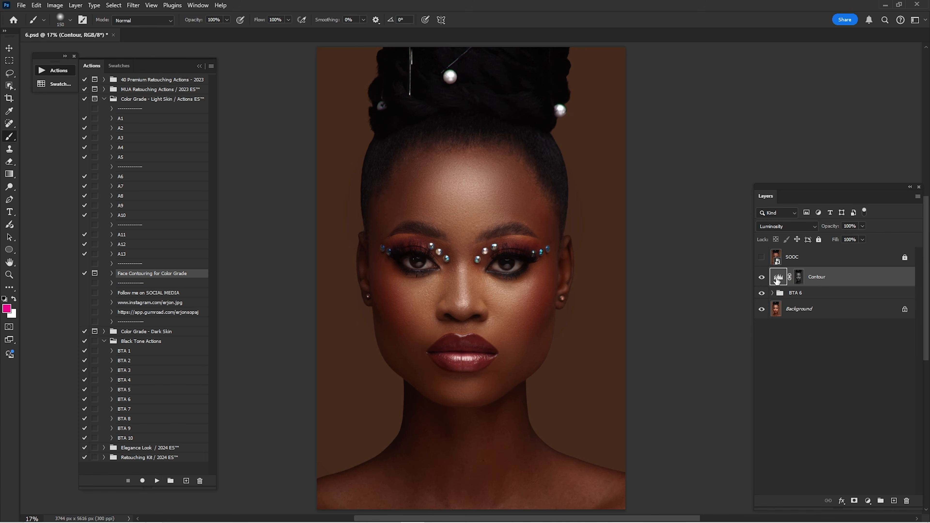
Step: Set the Contour layer's Levels to midtones 0.82 and white input 179, and collapse the adjustment settings and actions list
double_click(778, 280)
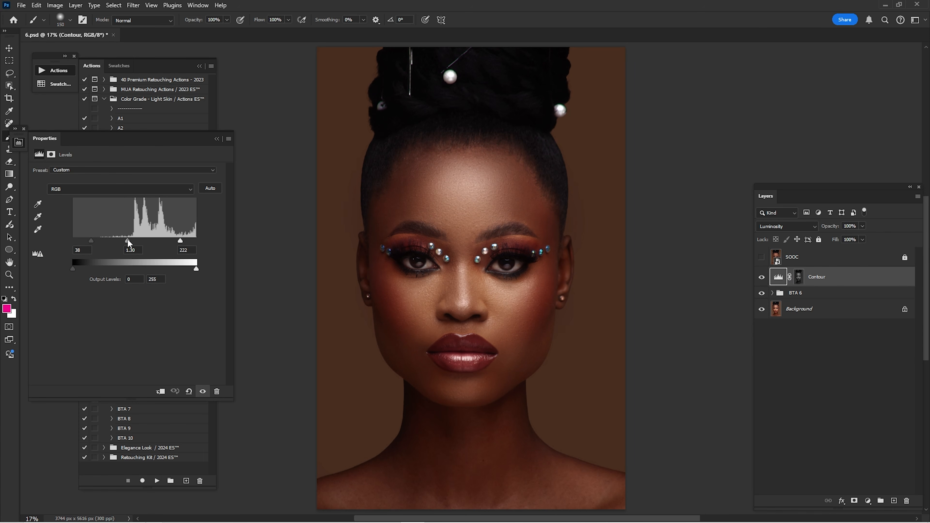
left_click_drag(120, 241, 160, 247)
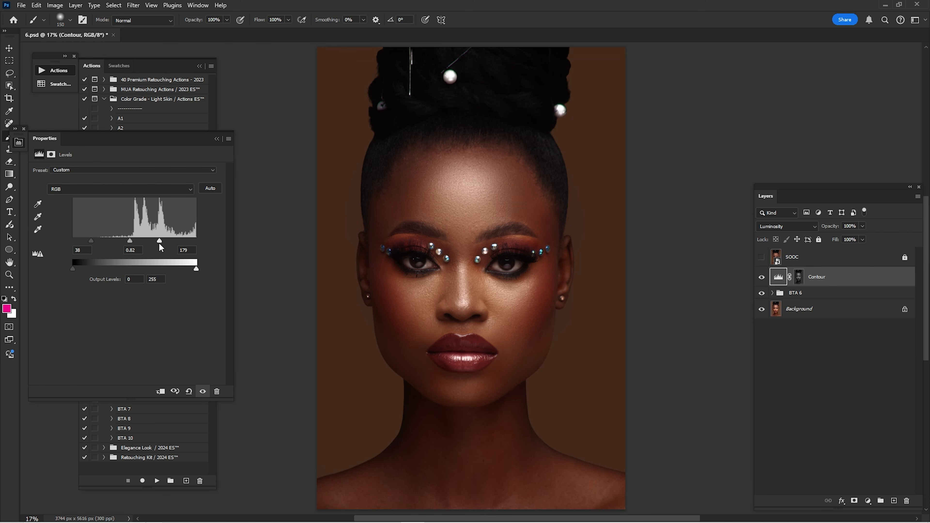
left_click(217, 138)
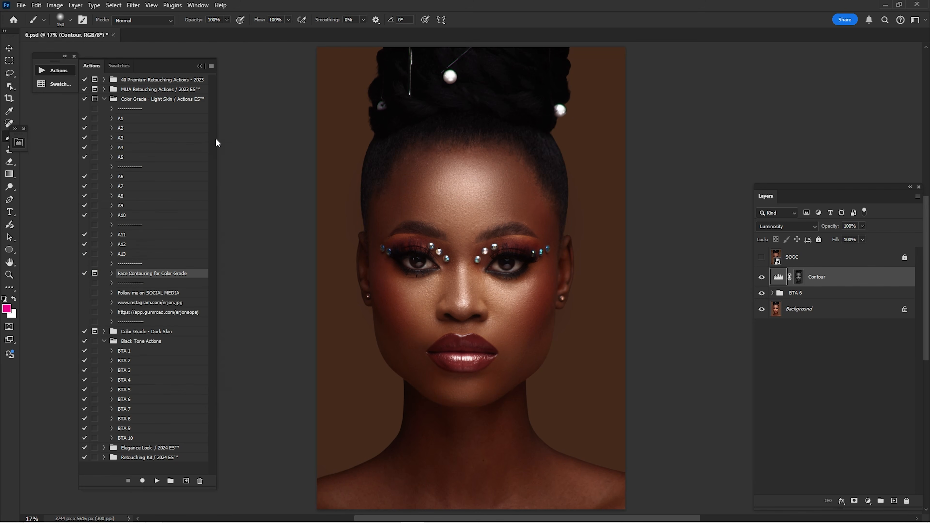
left_click(200, 66)
Step: Compare the portrait with the Contour layer and the BTA 6 group each hidden and shown
left_click(794, 295)
left_click(762, 293)
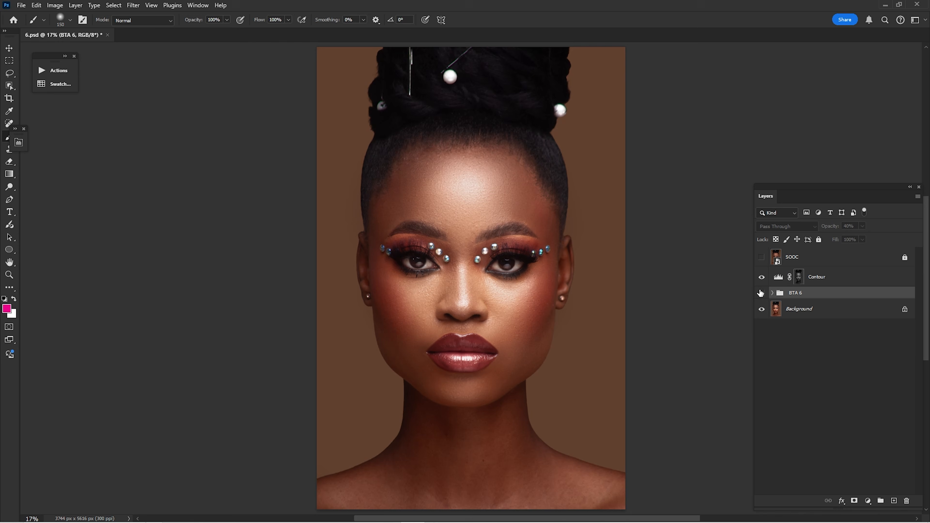
left_click(762, 277)
left_click(760, 280)
left_click(808, 281)
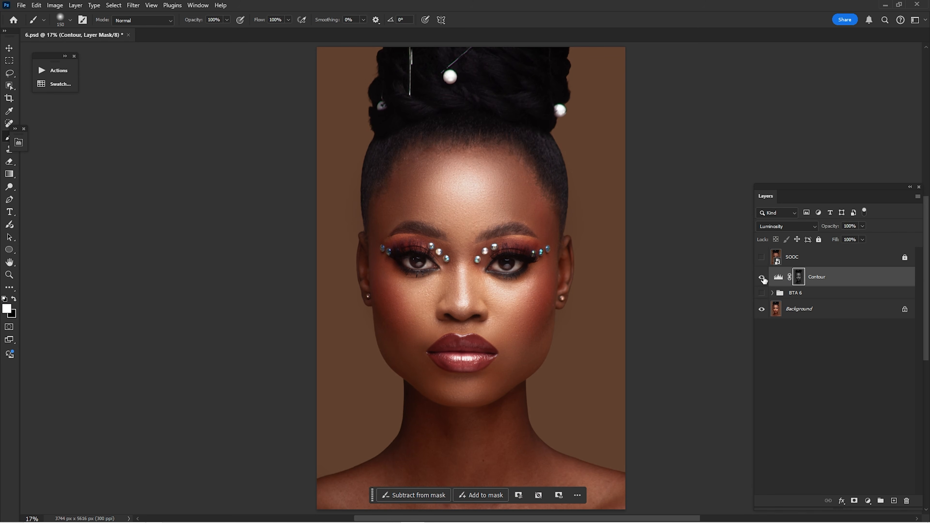
left_click(762, 278)
left_click(761, 279)
left_click(762, 293)
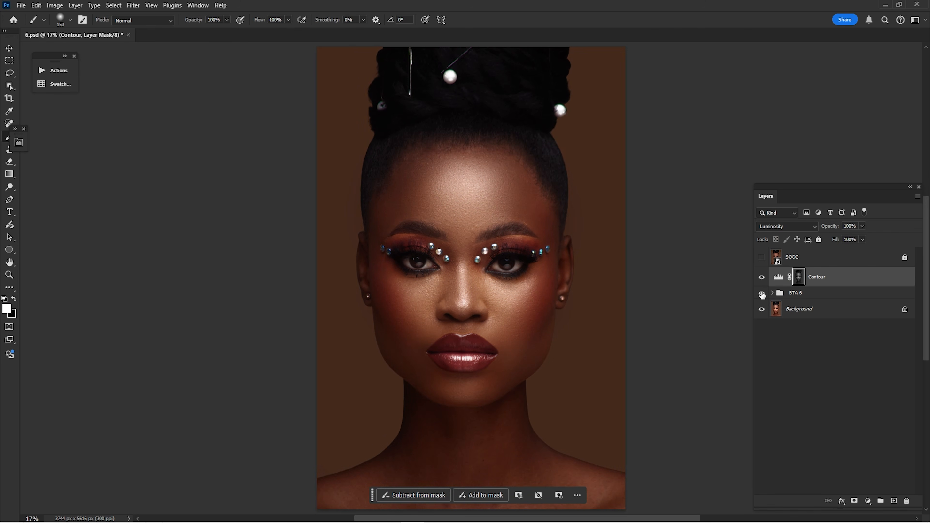
left_click(762, 293)
left_click(762, 293)
Step: Set the BTA 6 group's opacity to 35%
left_click(825, 293)
left_click_drag(829, 230, 861, 259)
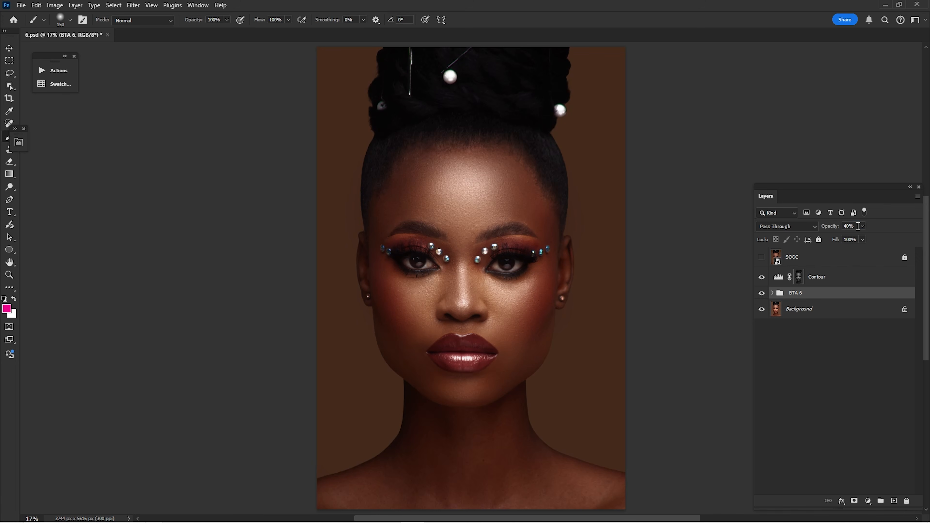
left_click(858, 226)
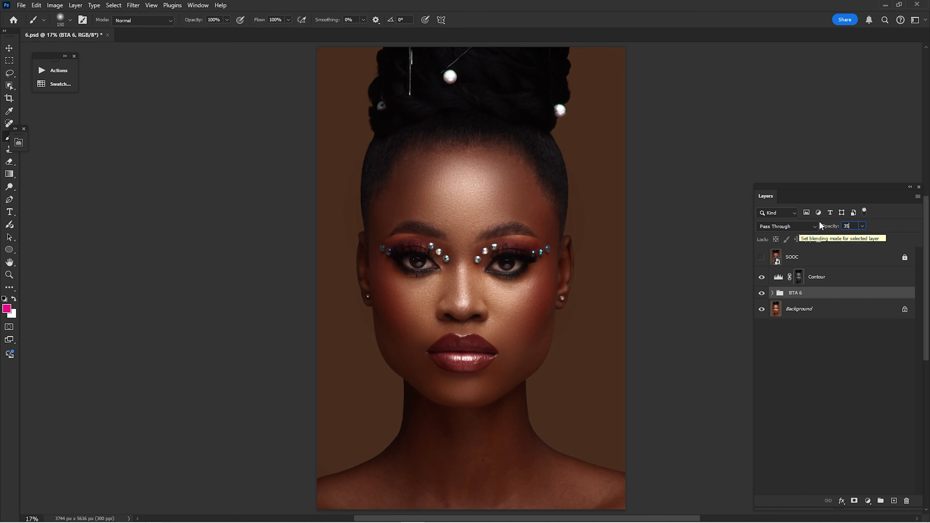
Step: Compare the color-graded portrait with the original by showing and hiding the SOOC layer
left_click(787, 257)
left_click(761, 258)
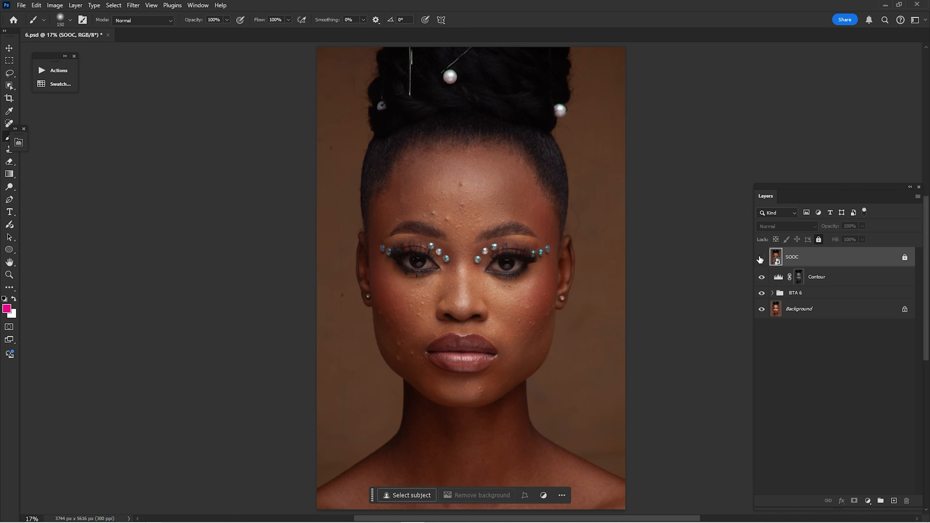
left_click(761, 258)
left_click(762, 258)
left_click(761, 258)
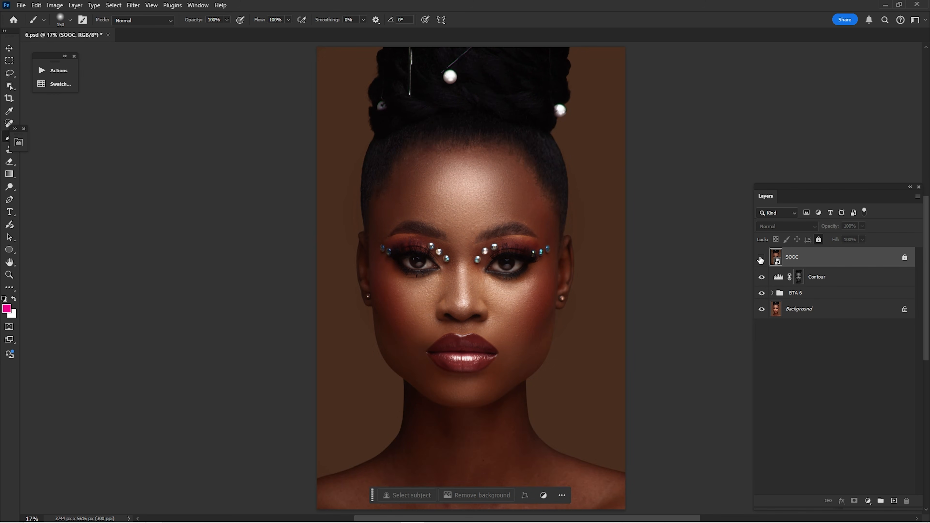